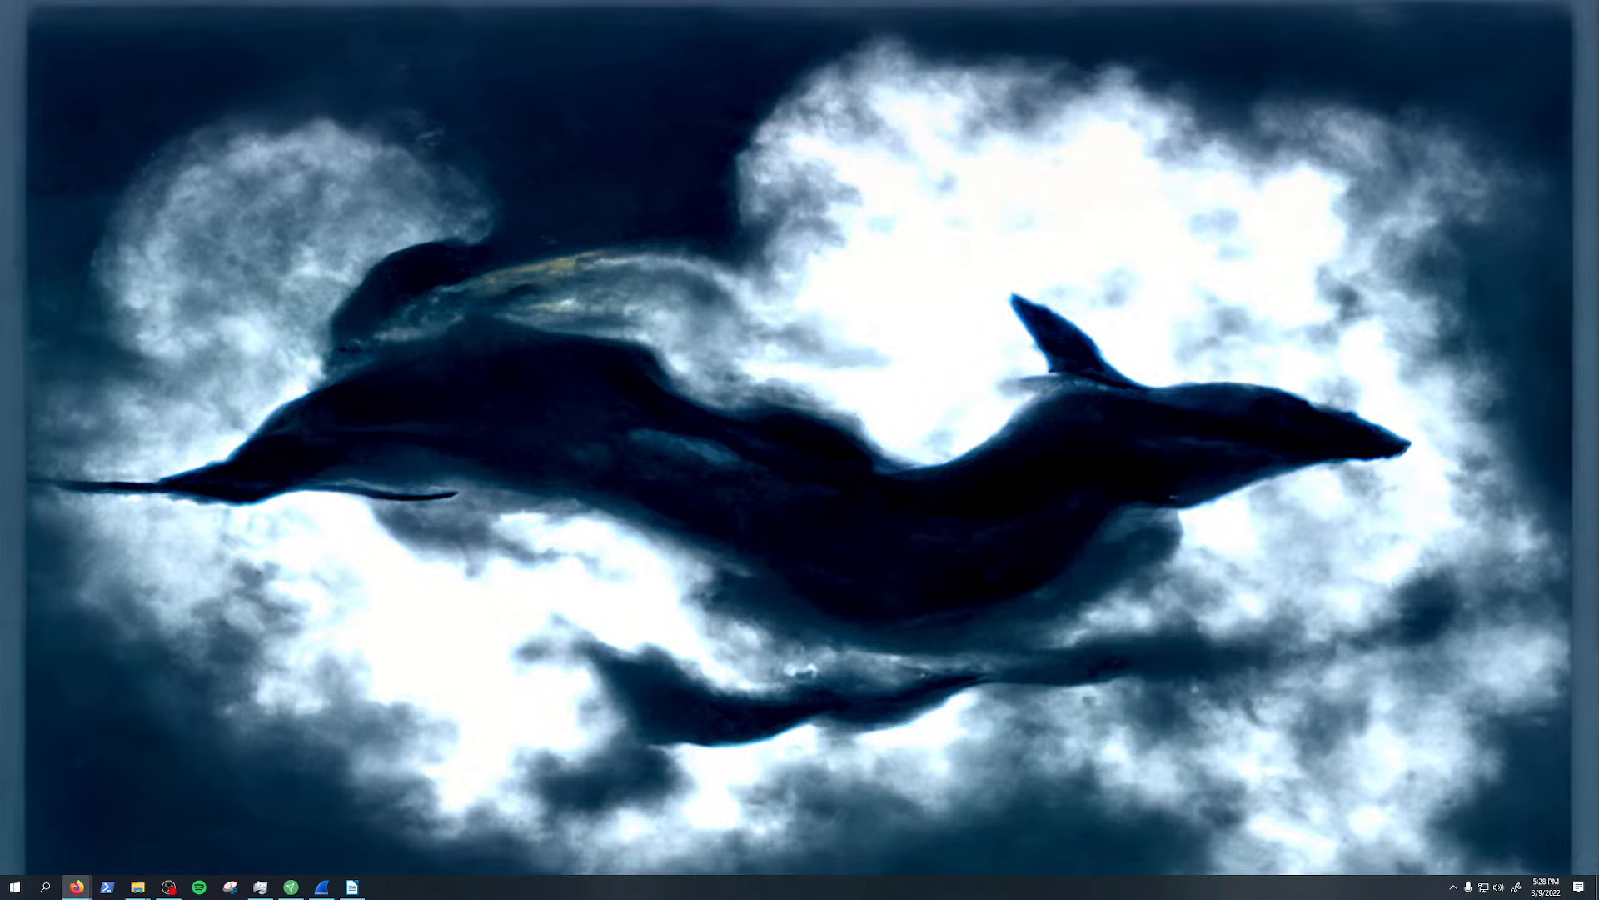
# Bring the Etsy browser window onto this display and dock it to fill half of the desktop
pyautogui.moveTo(1598, 361); pyautogui.dragTo(900, 298)
pyautogui.moveTo(1598, 200); pyautogui.dragTo(374, 308)
pyautogui.moveTo(676, 242); pyautogui.dragTo(2, 267)
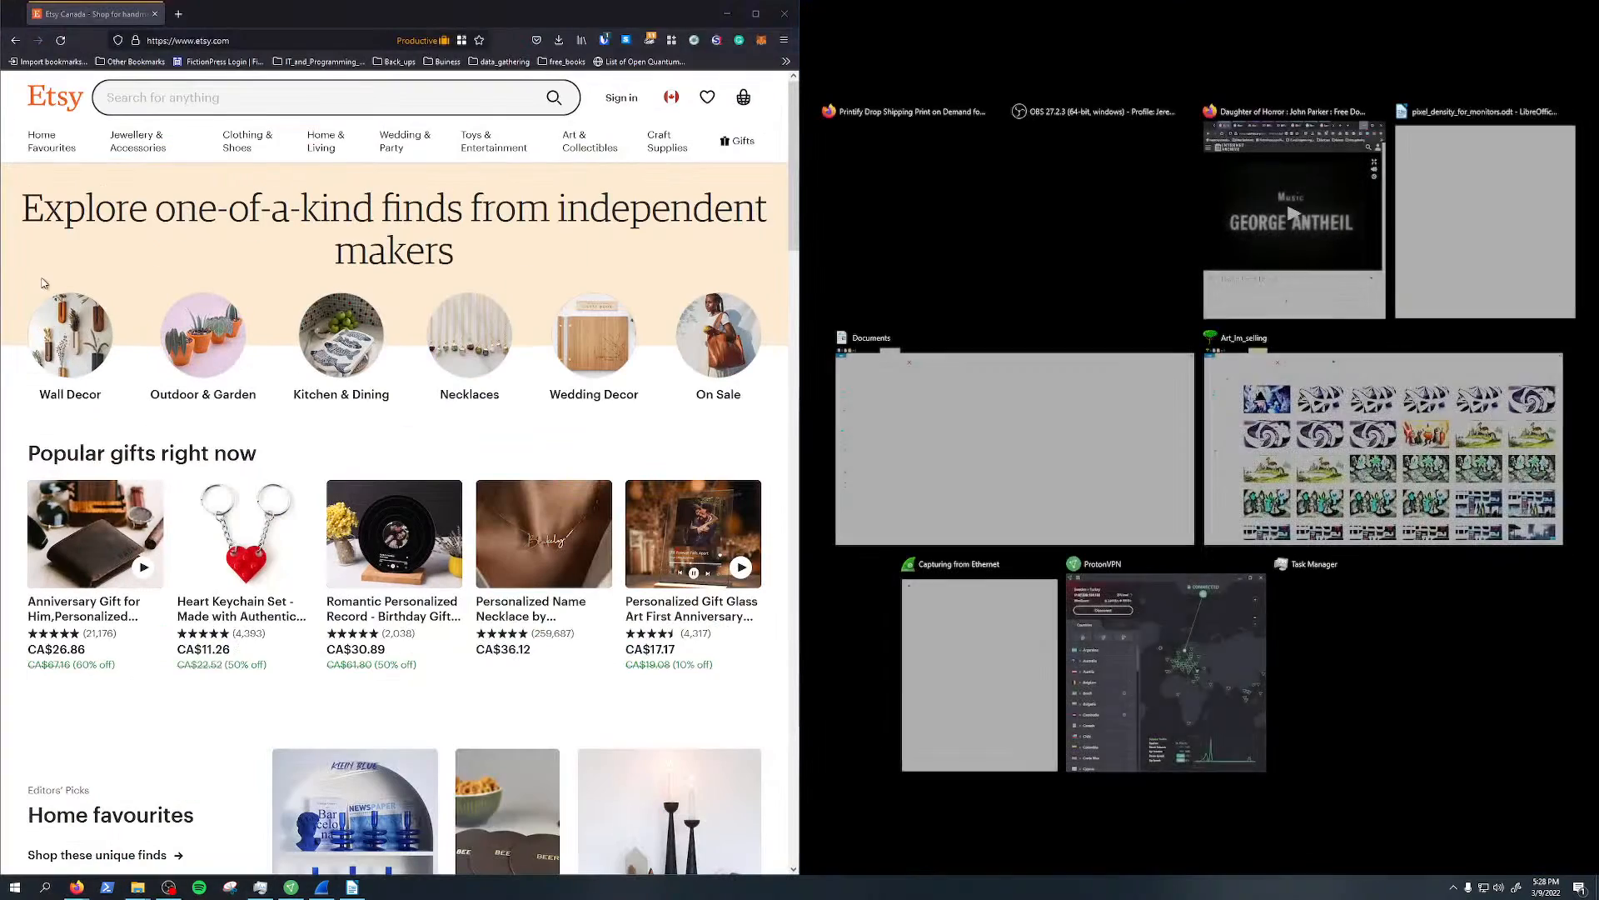
pyautogui.click(208, 707)
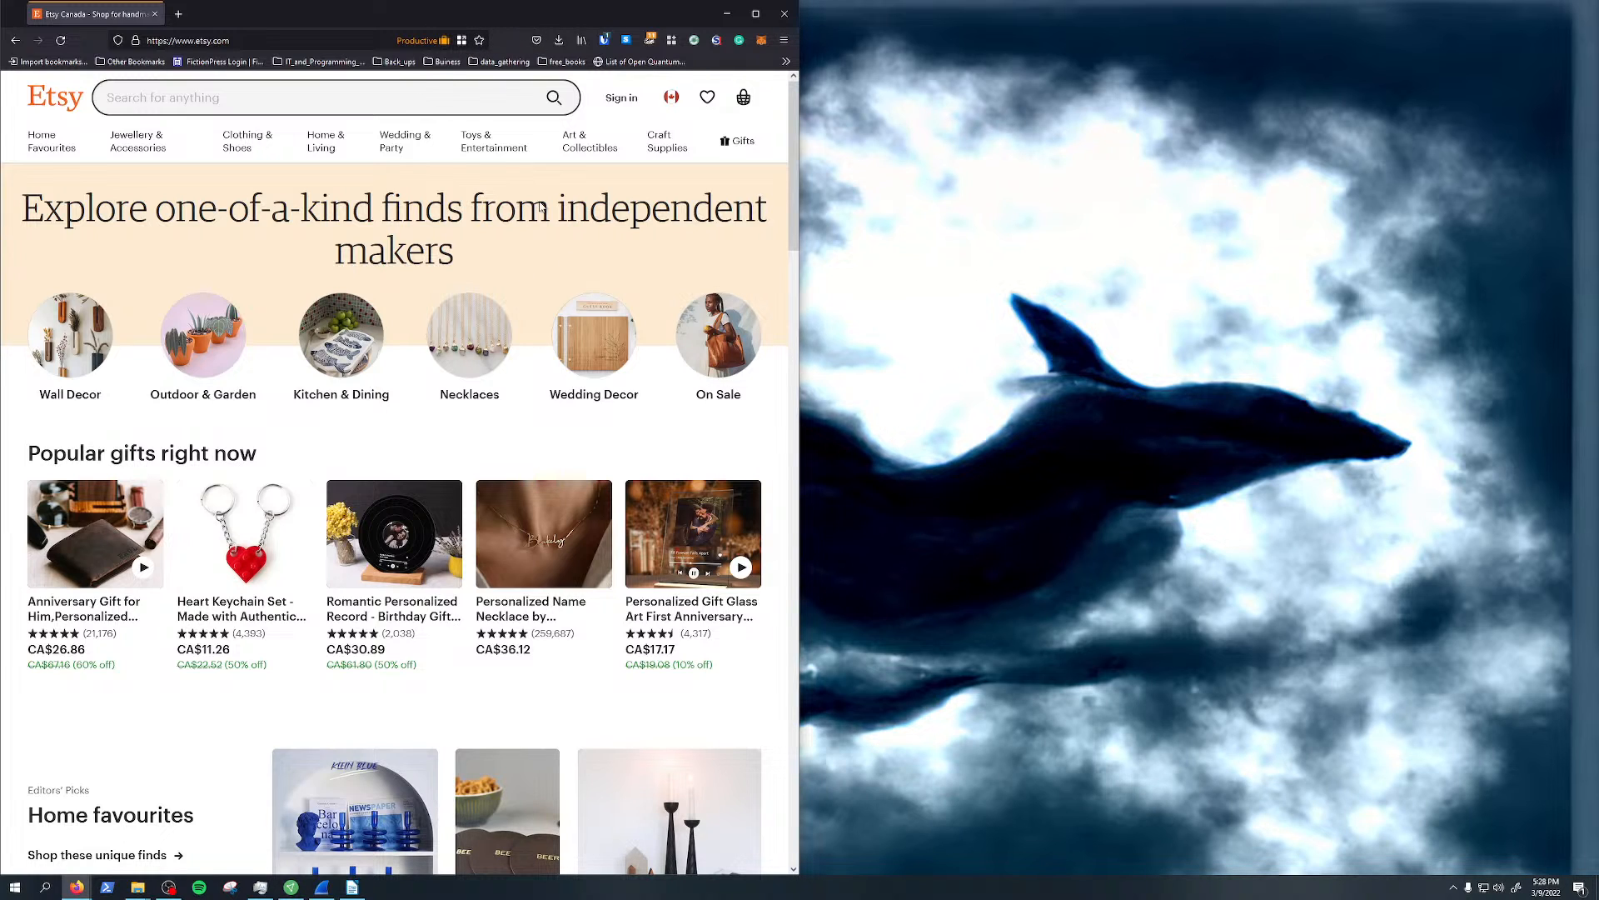
# Look through the gift, home favourites and hand-picked item sections of the Etsy home page
pyautogui.scroll(-6, 267, 479)
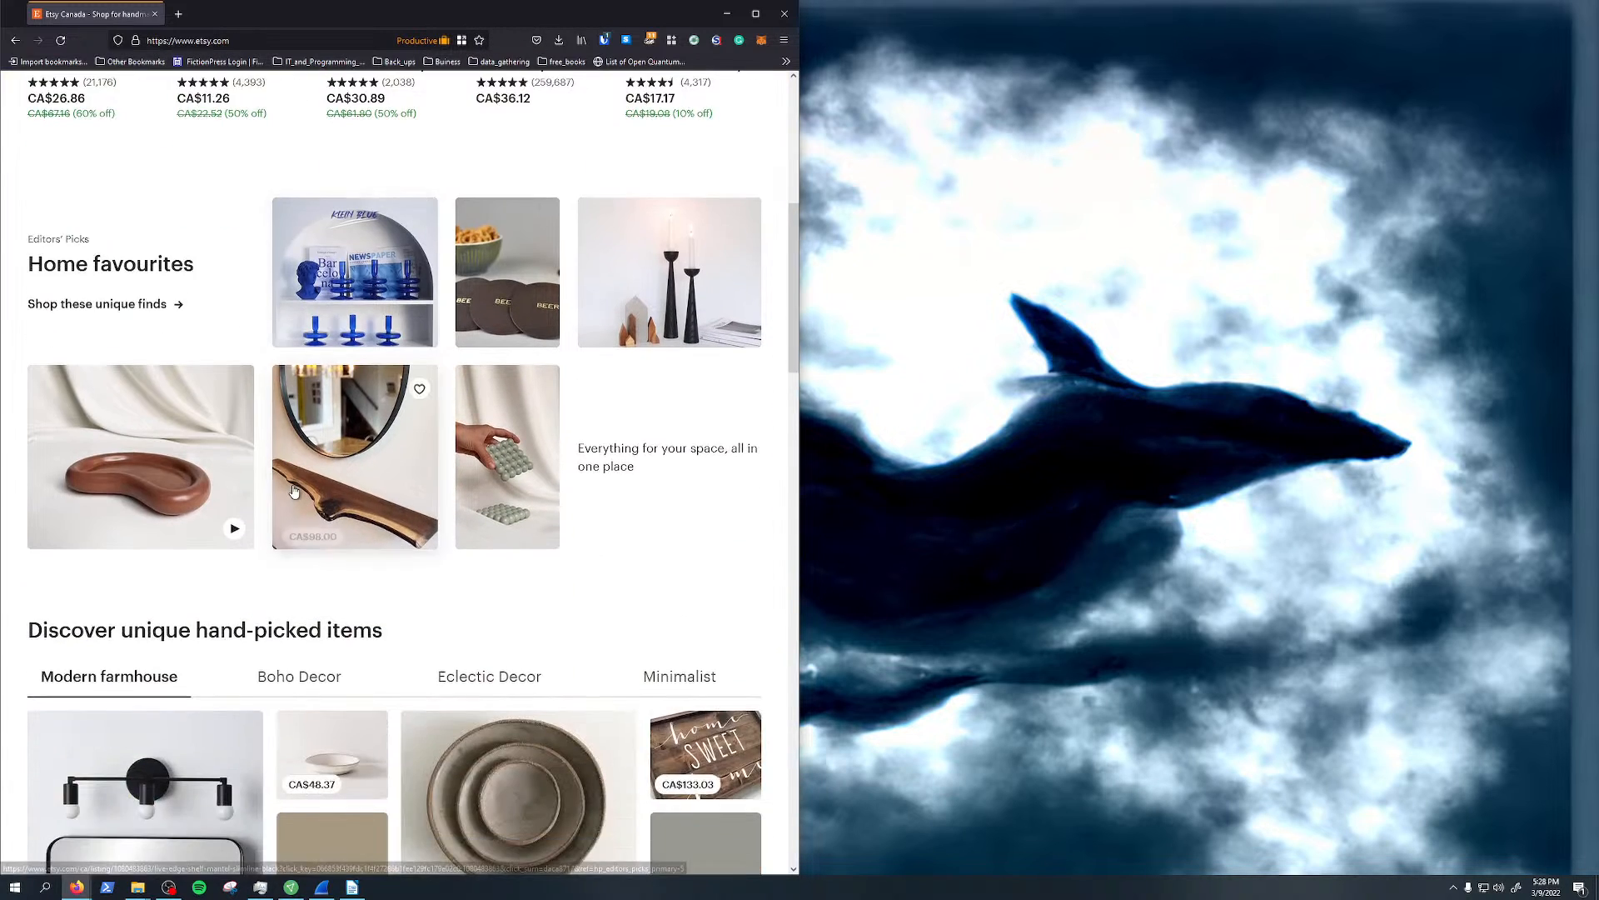
pyautogui.scroll(-5, 433, 526)
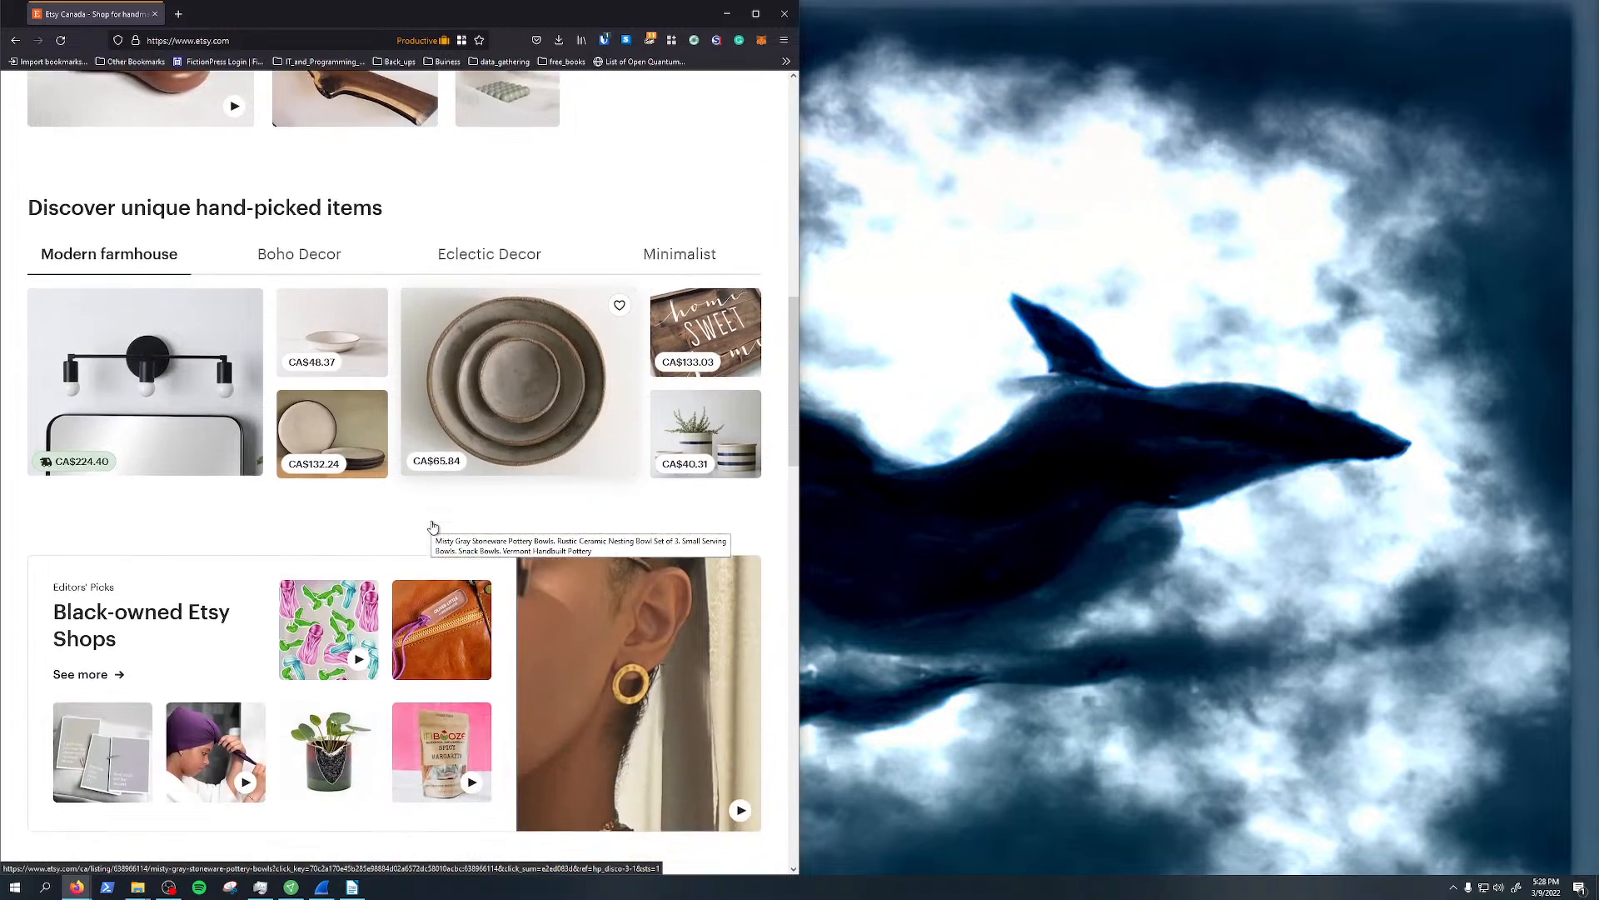
pyautogui.scroll(12, 432, 527)
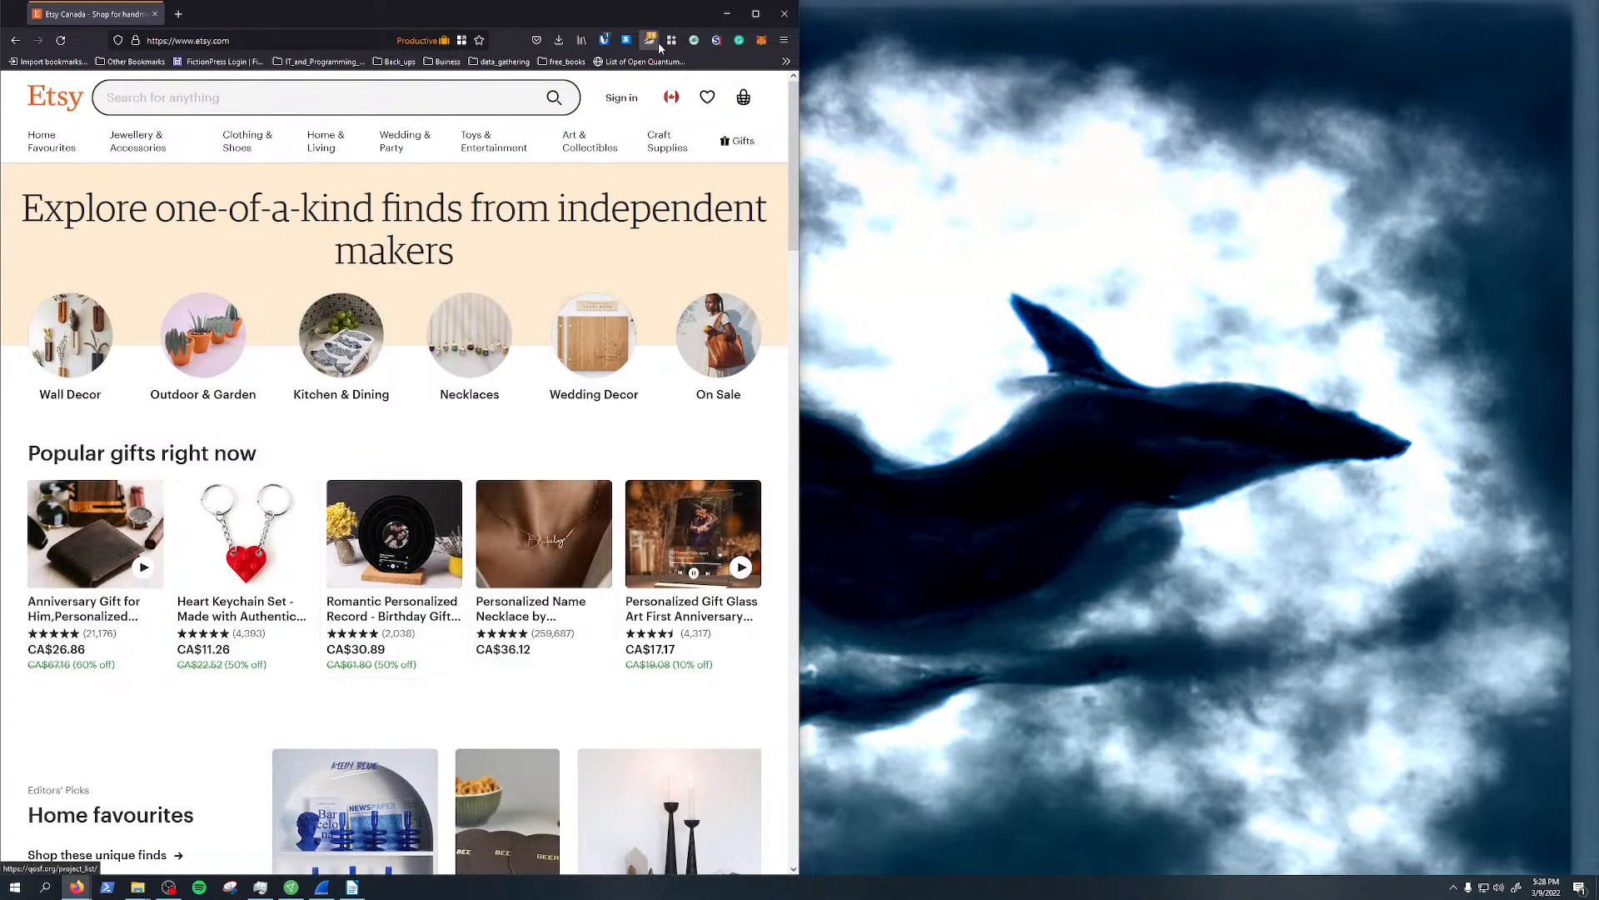
# Dock the signed-in Etsy window back onto half of the desktop and open the Shop Manager dashboard
pyautogui.moveTo(573, 14); pyautogui.dragTo(1598, 125)
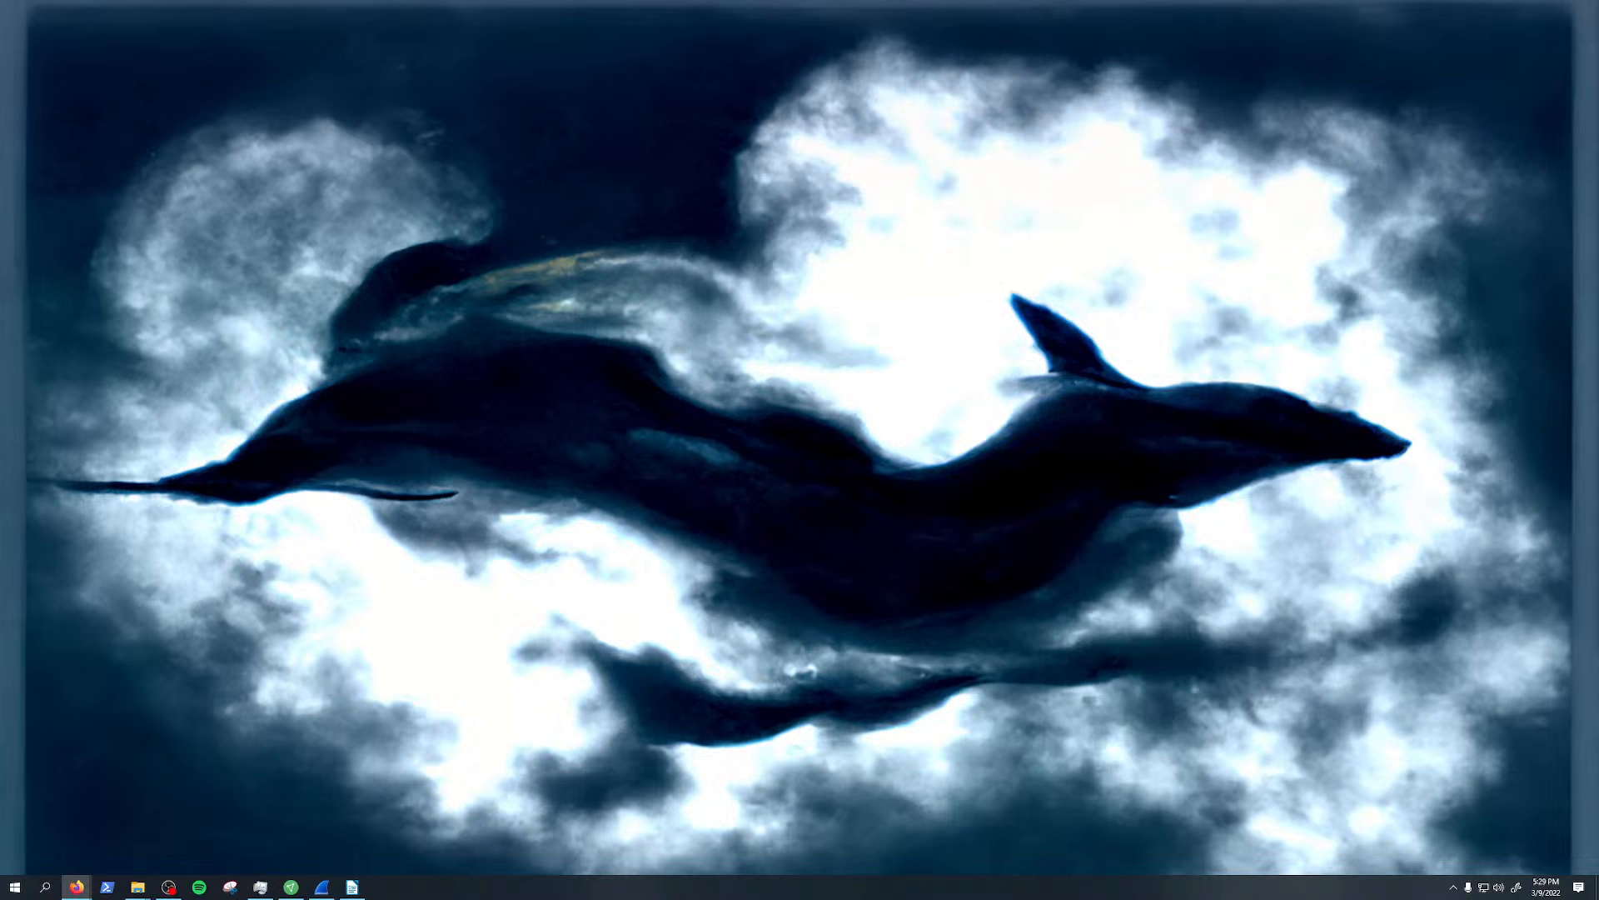
pyautogui.moveTo(1598, 125); pyautogui.dragTo(0, 425)
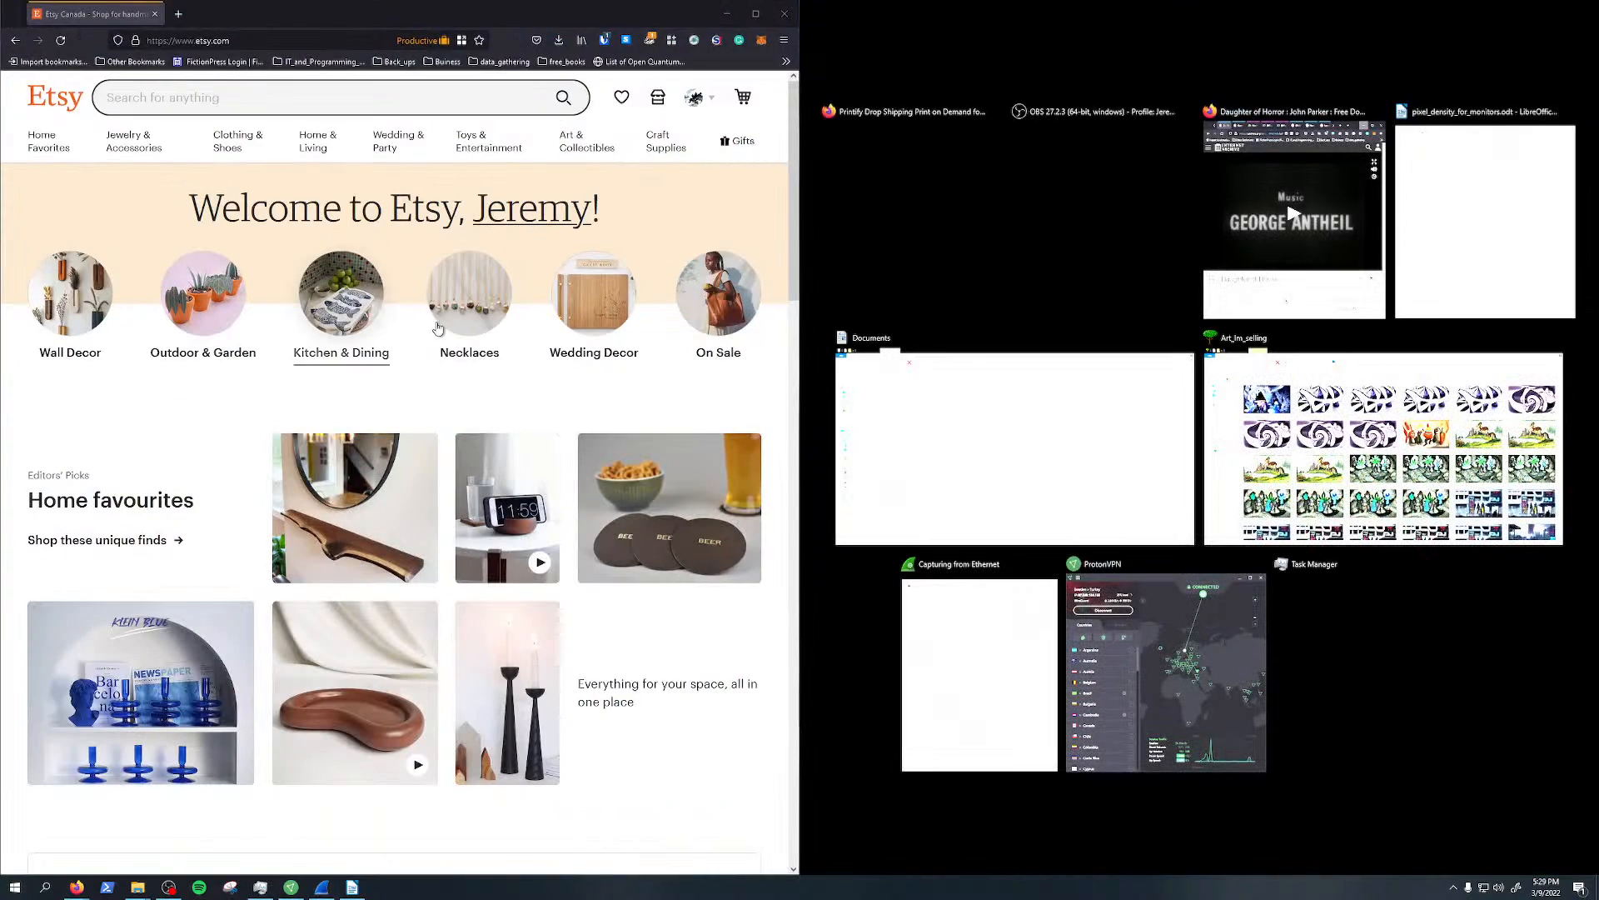
pyautogui.click(695, 100)
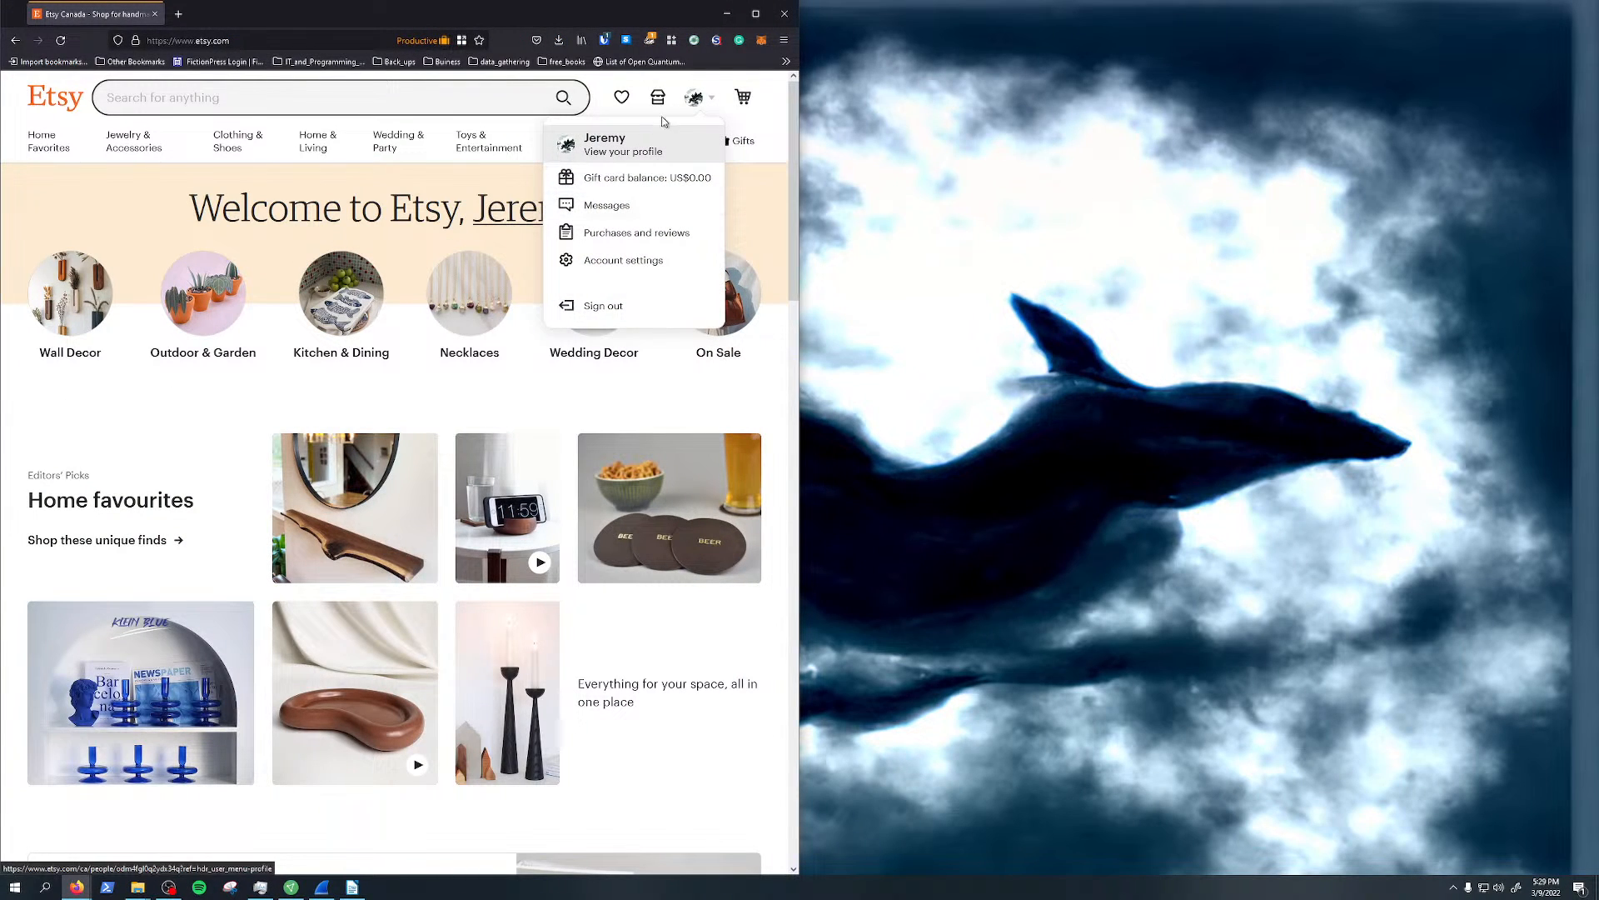
pyautogui.click(658, 100)
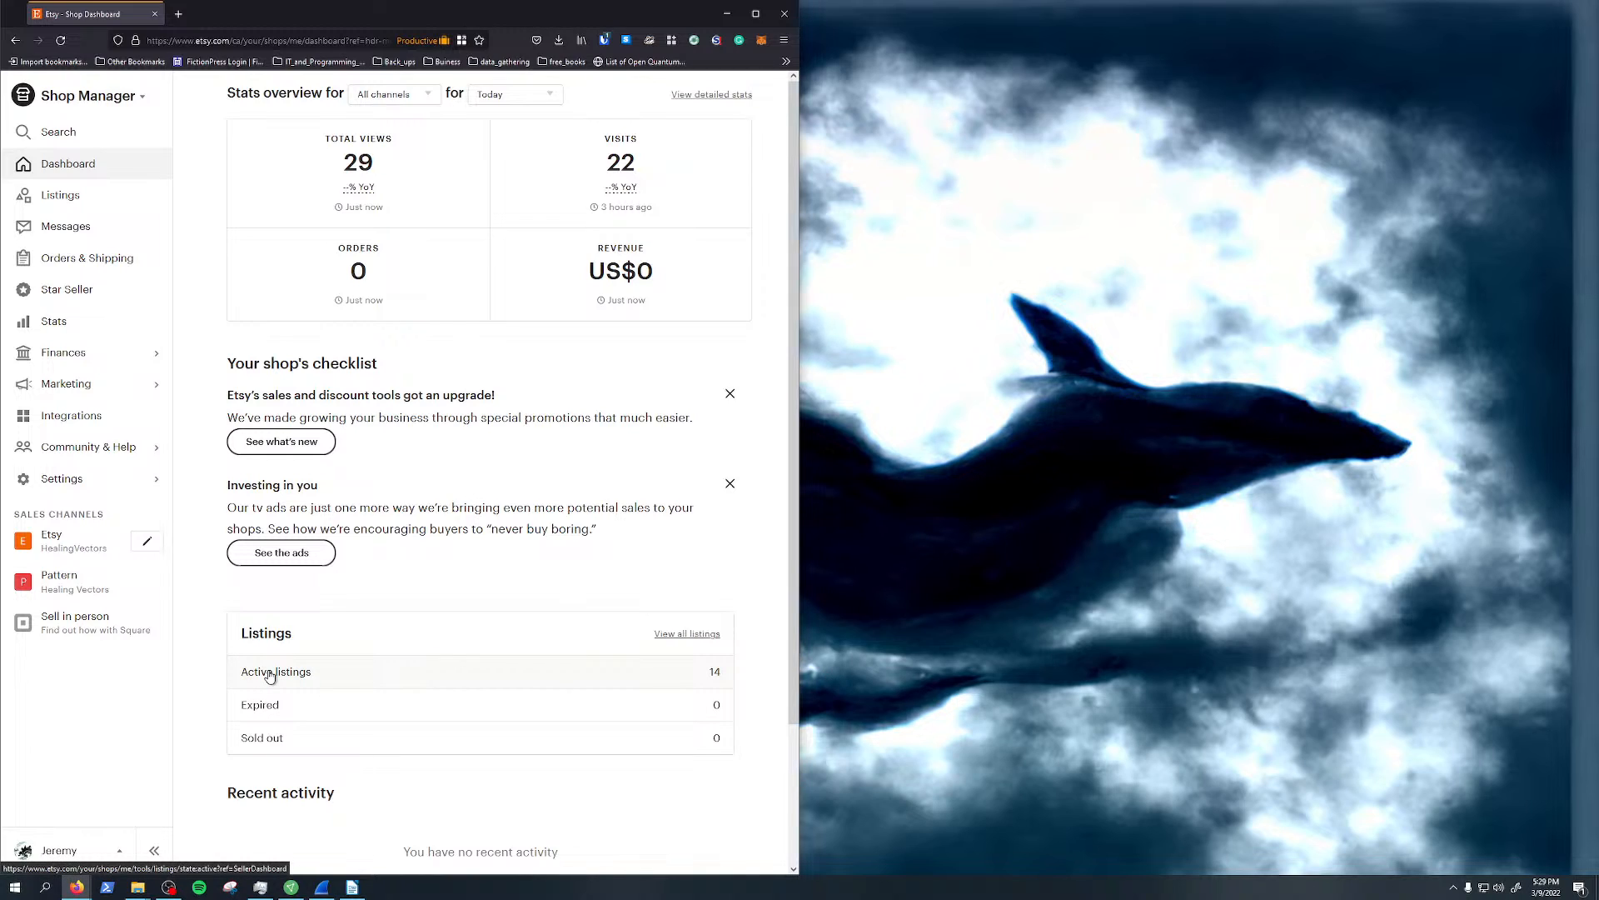
# Open the shop's Pattern site in the website editor and examine its header banner and product listings
pyautogui.click(82, 587)
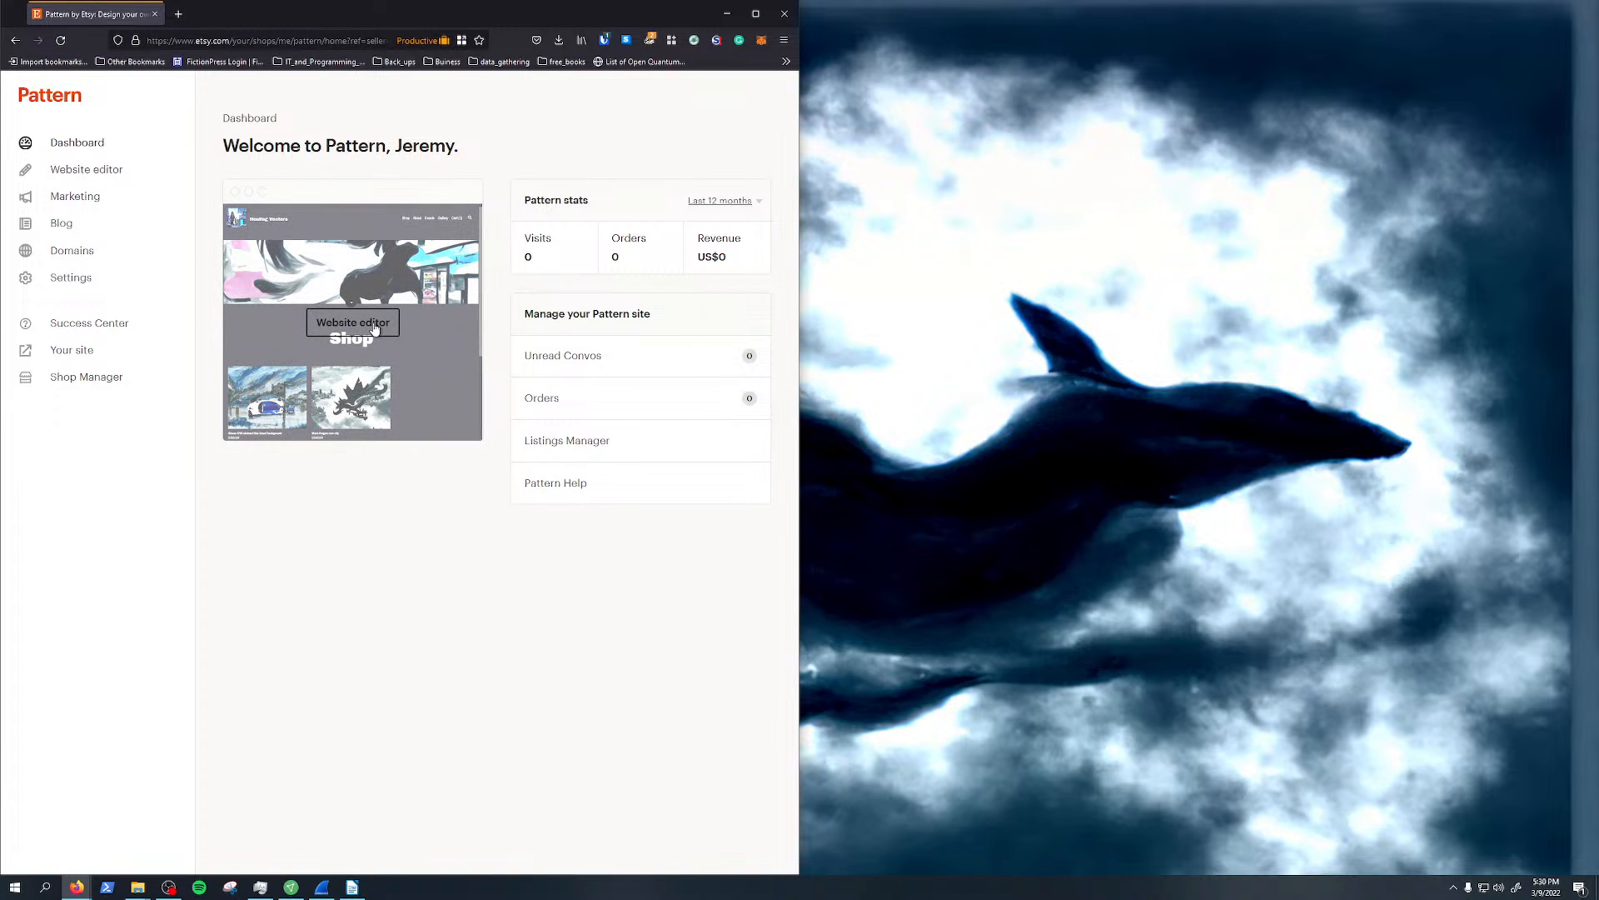
pyautogui.click(372, 329)
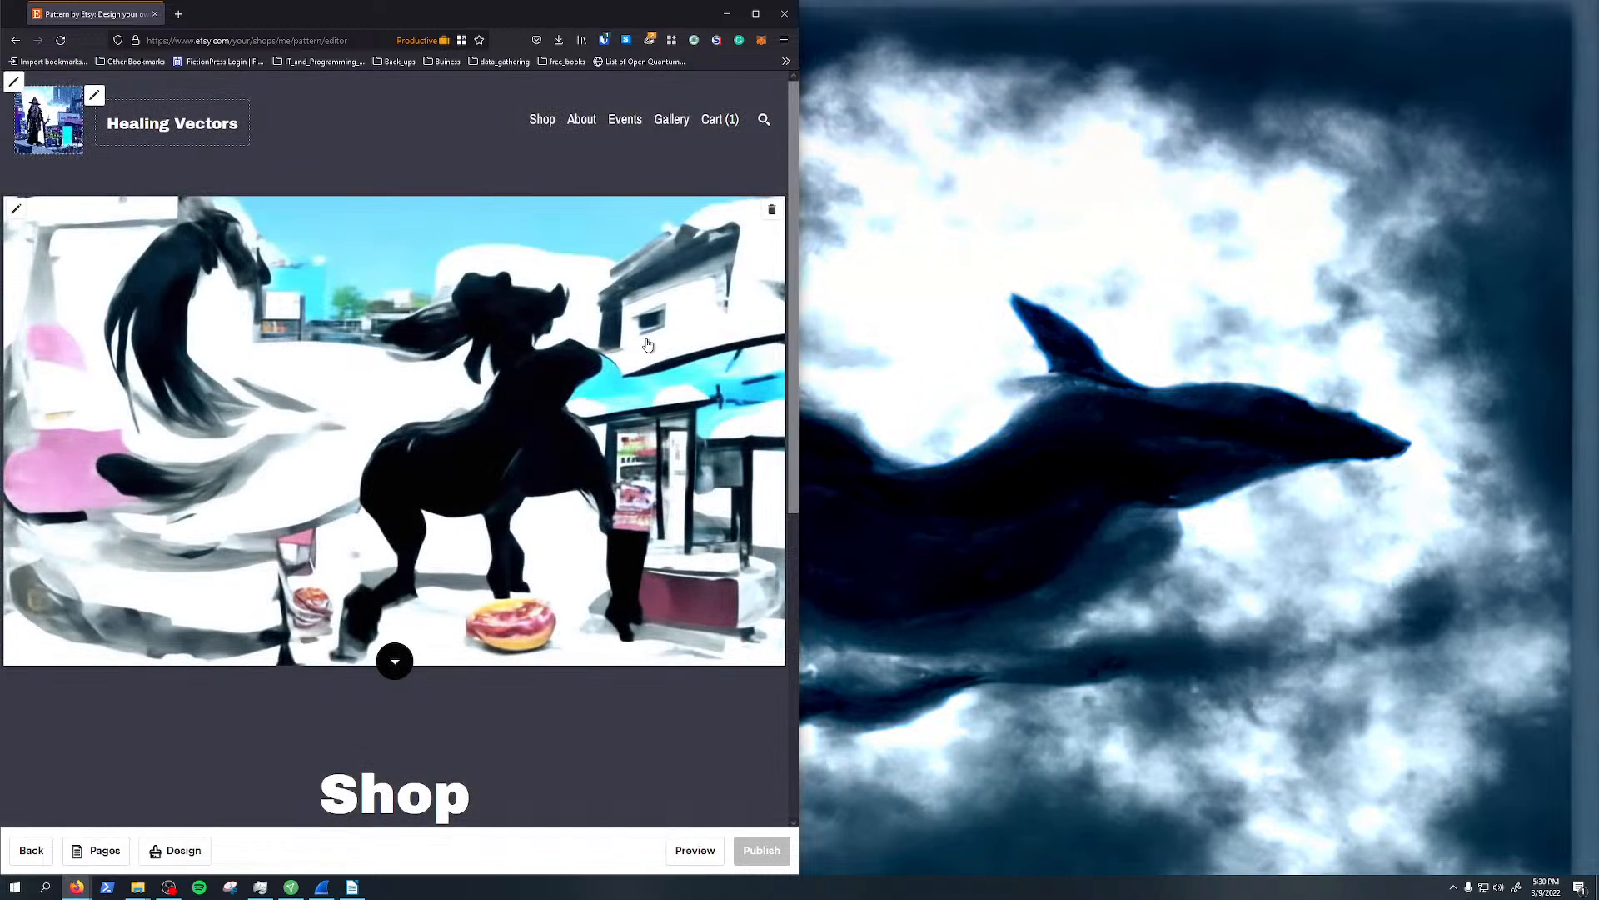
pyautogui.scroll(-6, 648, 344)
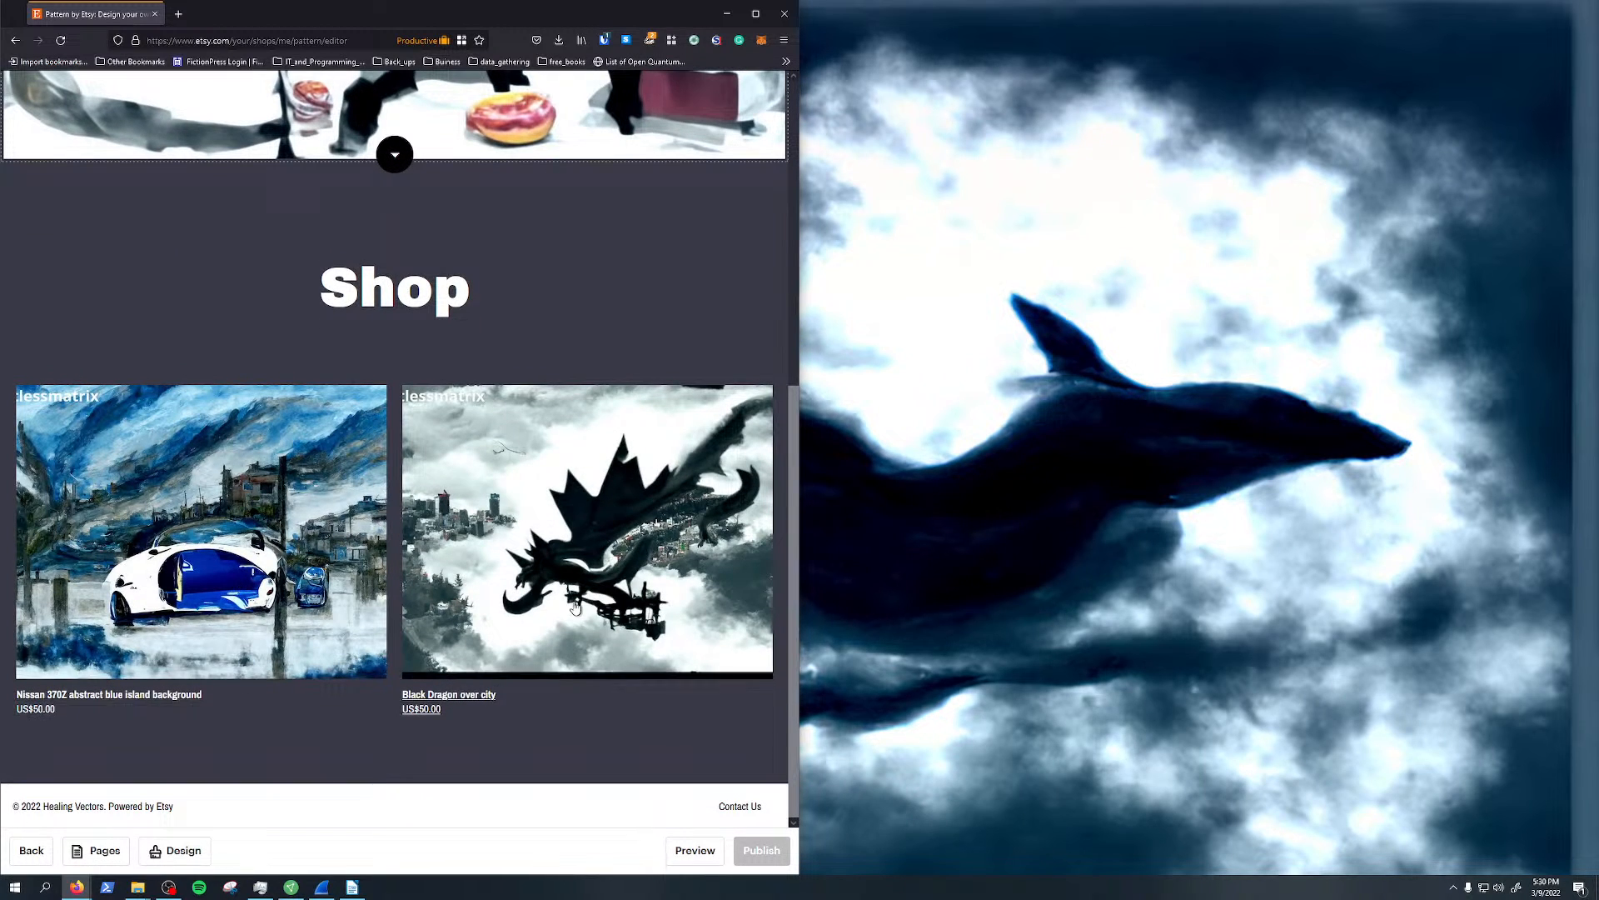
pyautogui.scroll(6, 237, 633)
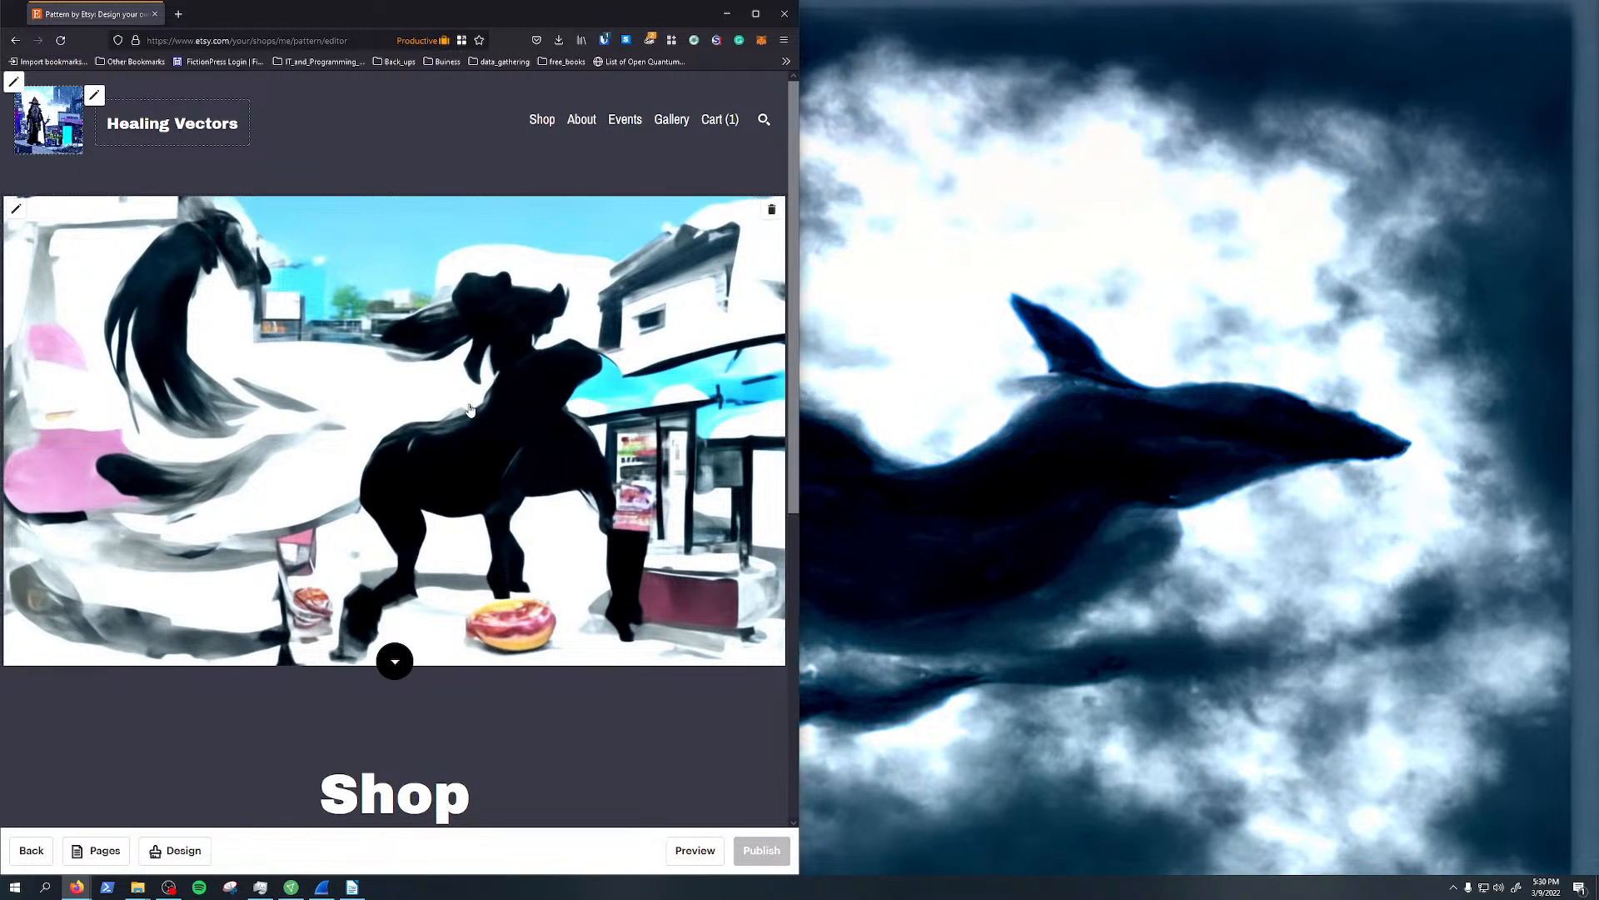
pyautogui.scroll(-6, 582, 556)
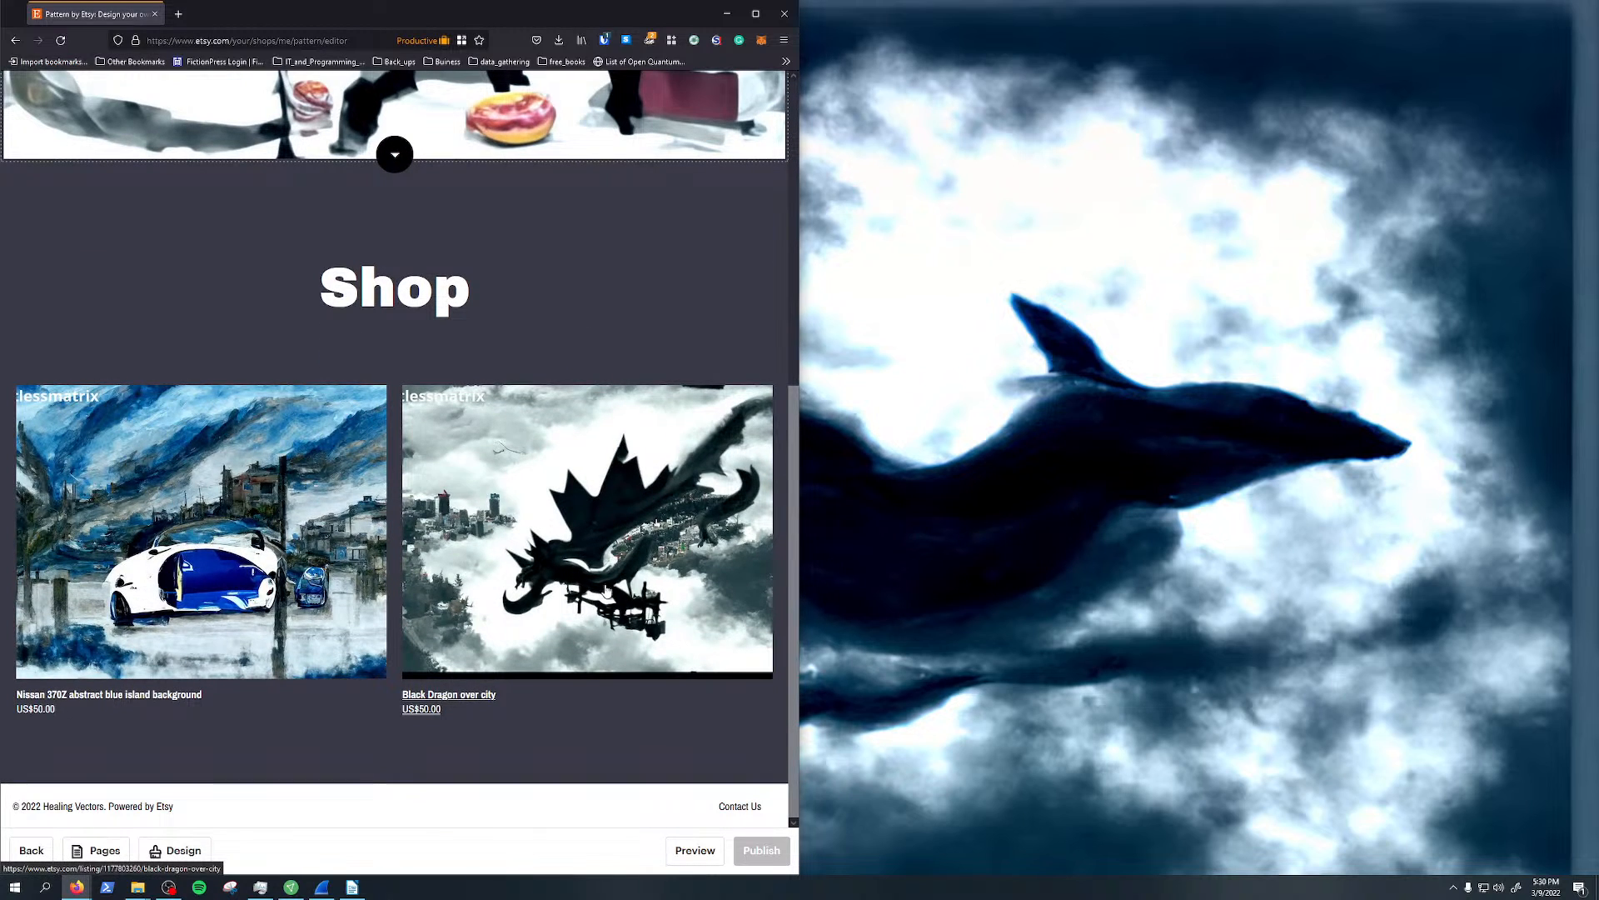
pyautogui.scroll(6, 520, 627)
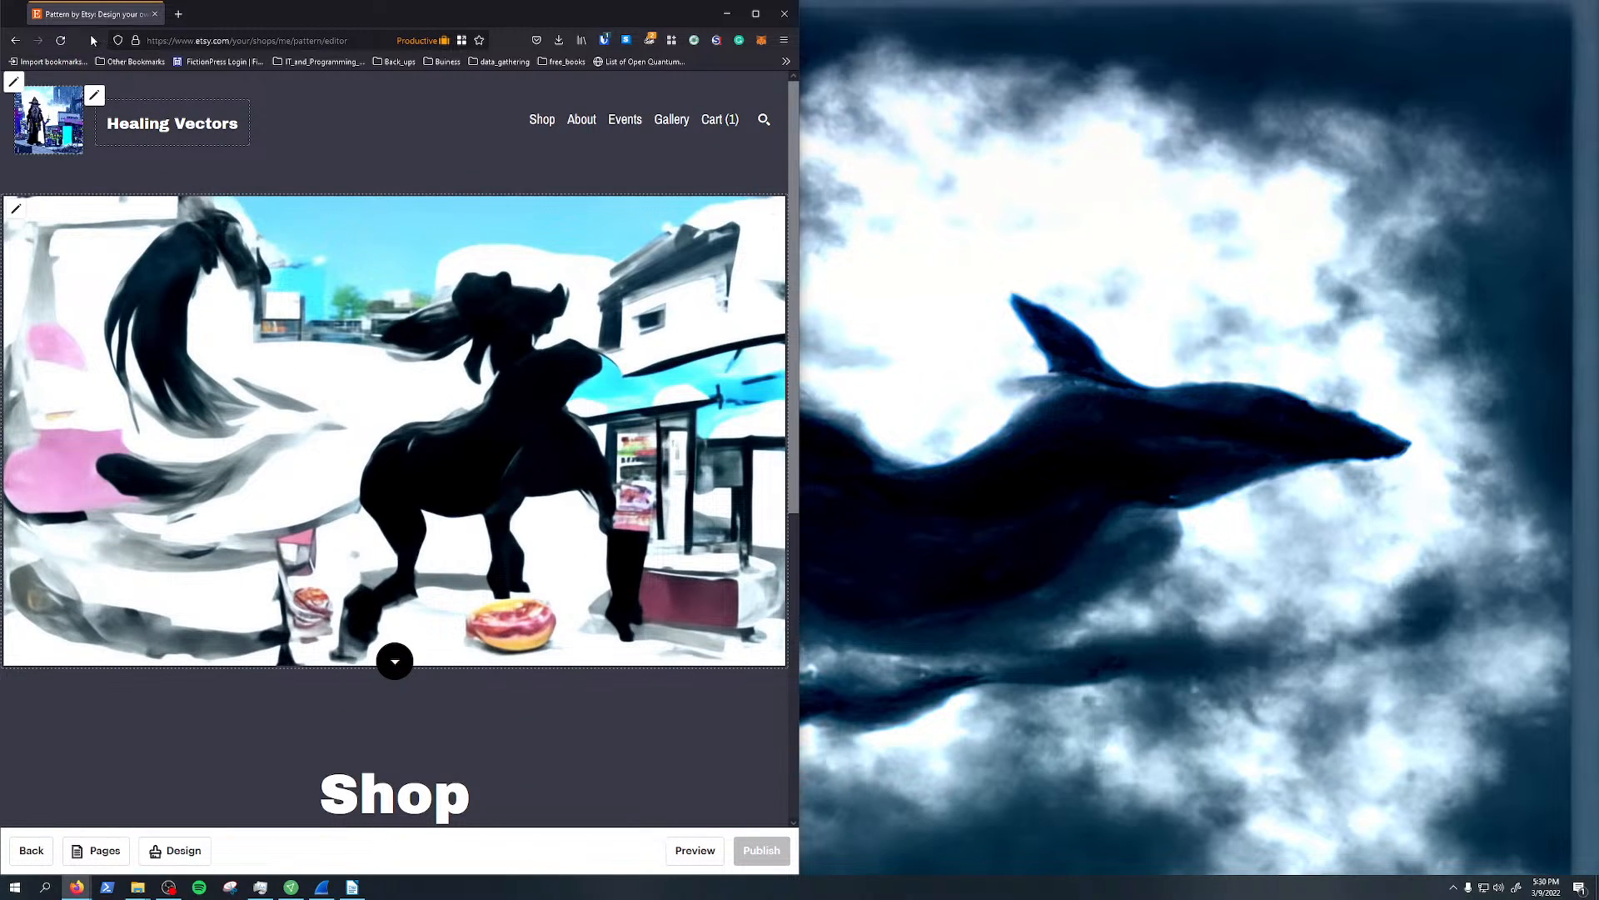
# Review the Pattern site once more in the website editor and return to the Etsy Shop Manager dashboard
pyautogui.click(22, 44)
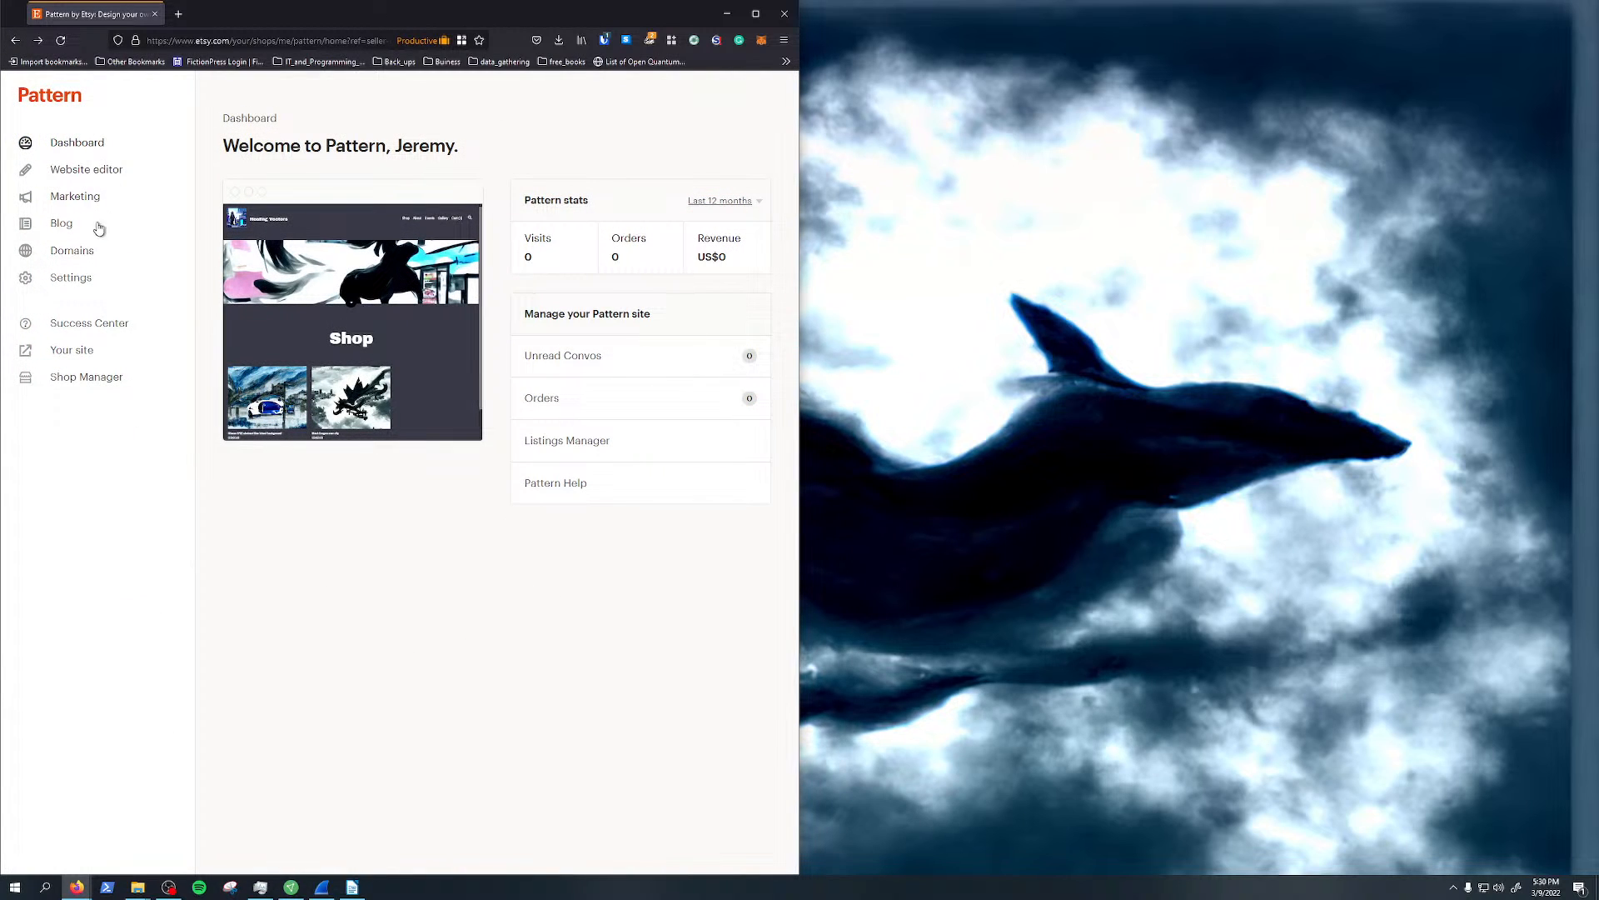
pyautogui.click(96, 175)
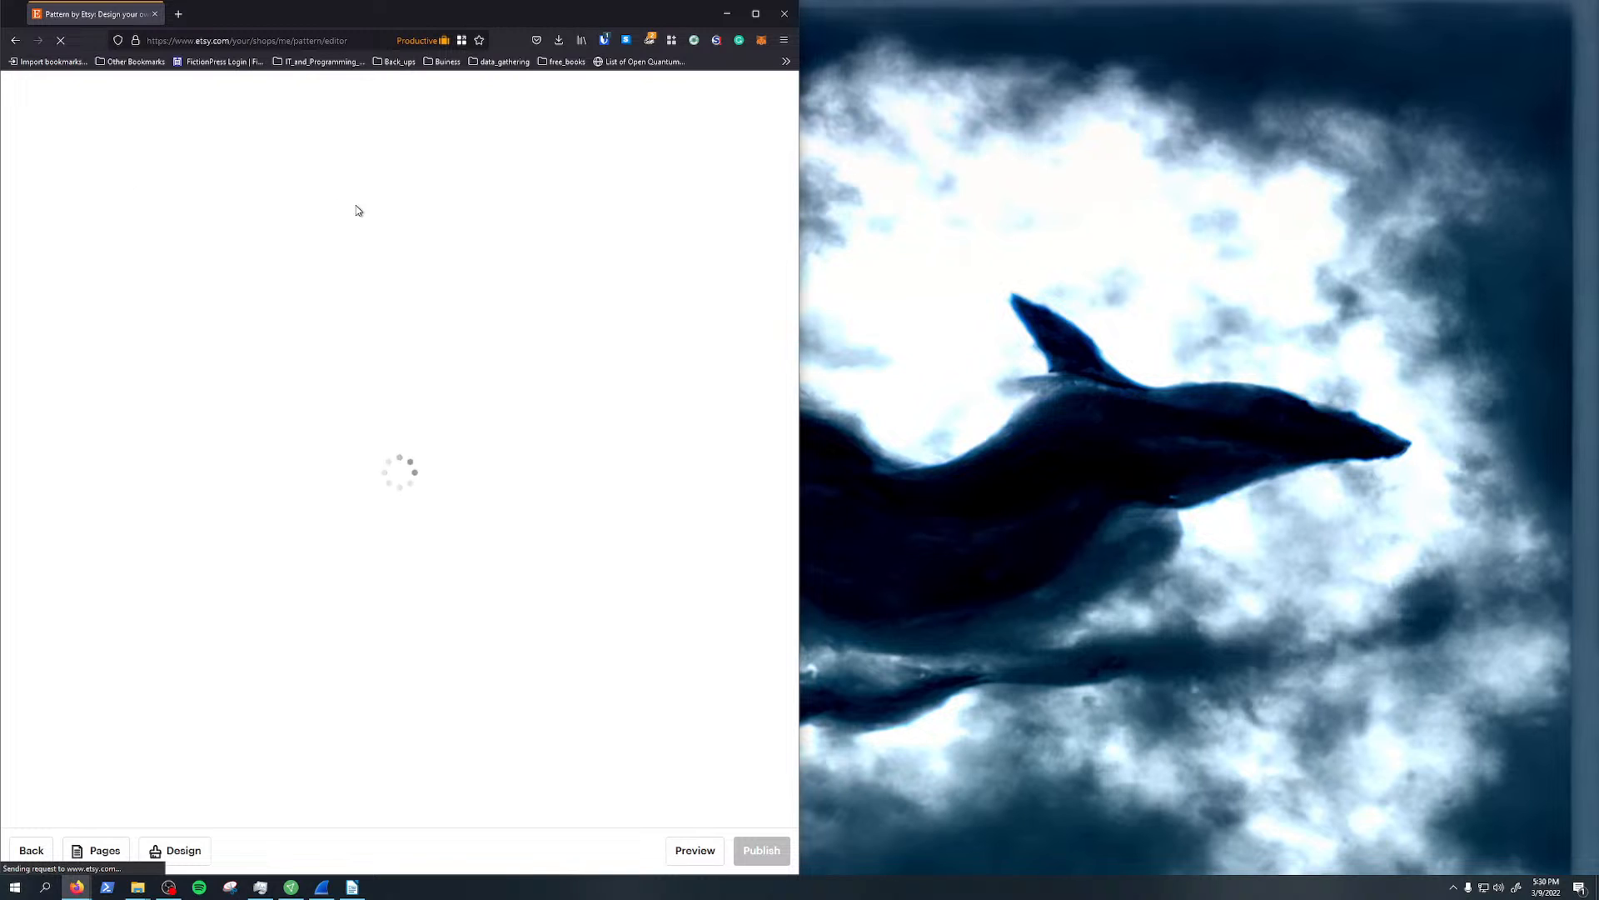
pyautogui.scroll(-6, 429, 533)
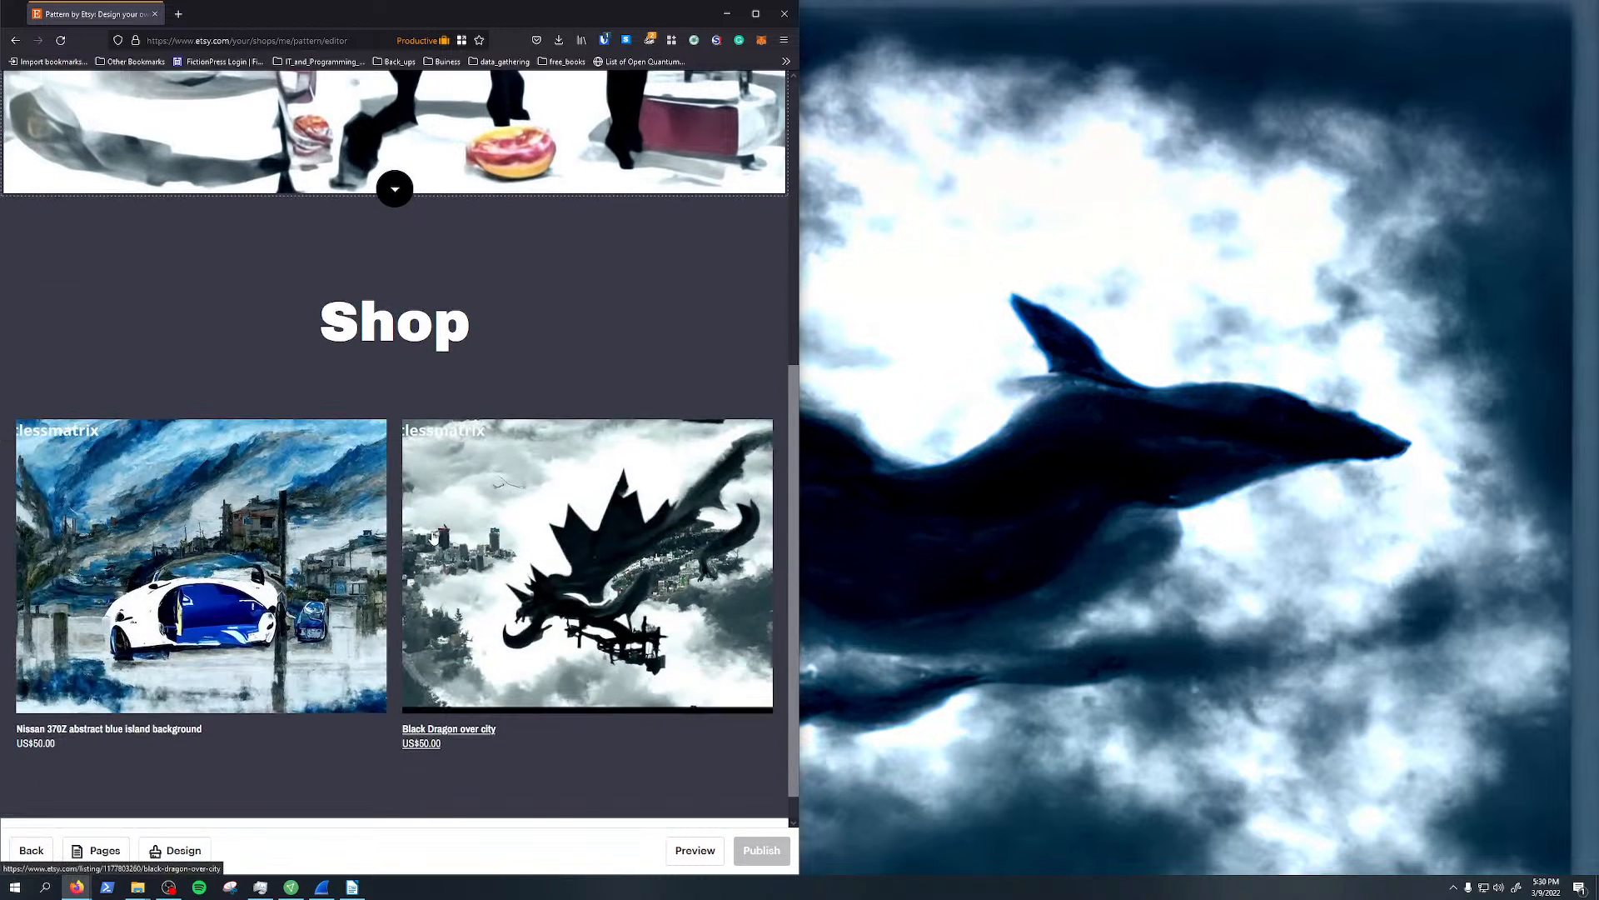
pyautogui.scroll(4, 421, 520)
pyautogui.scroll(2, 420, 521)
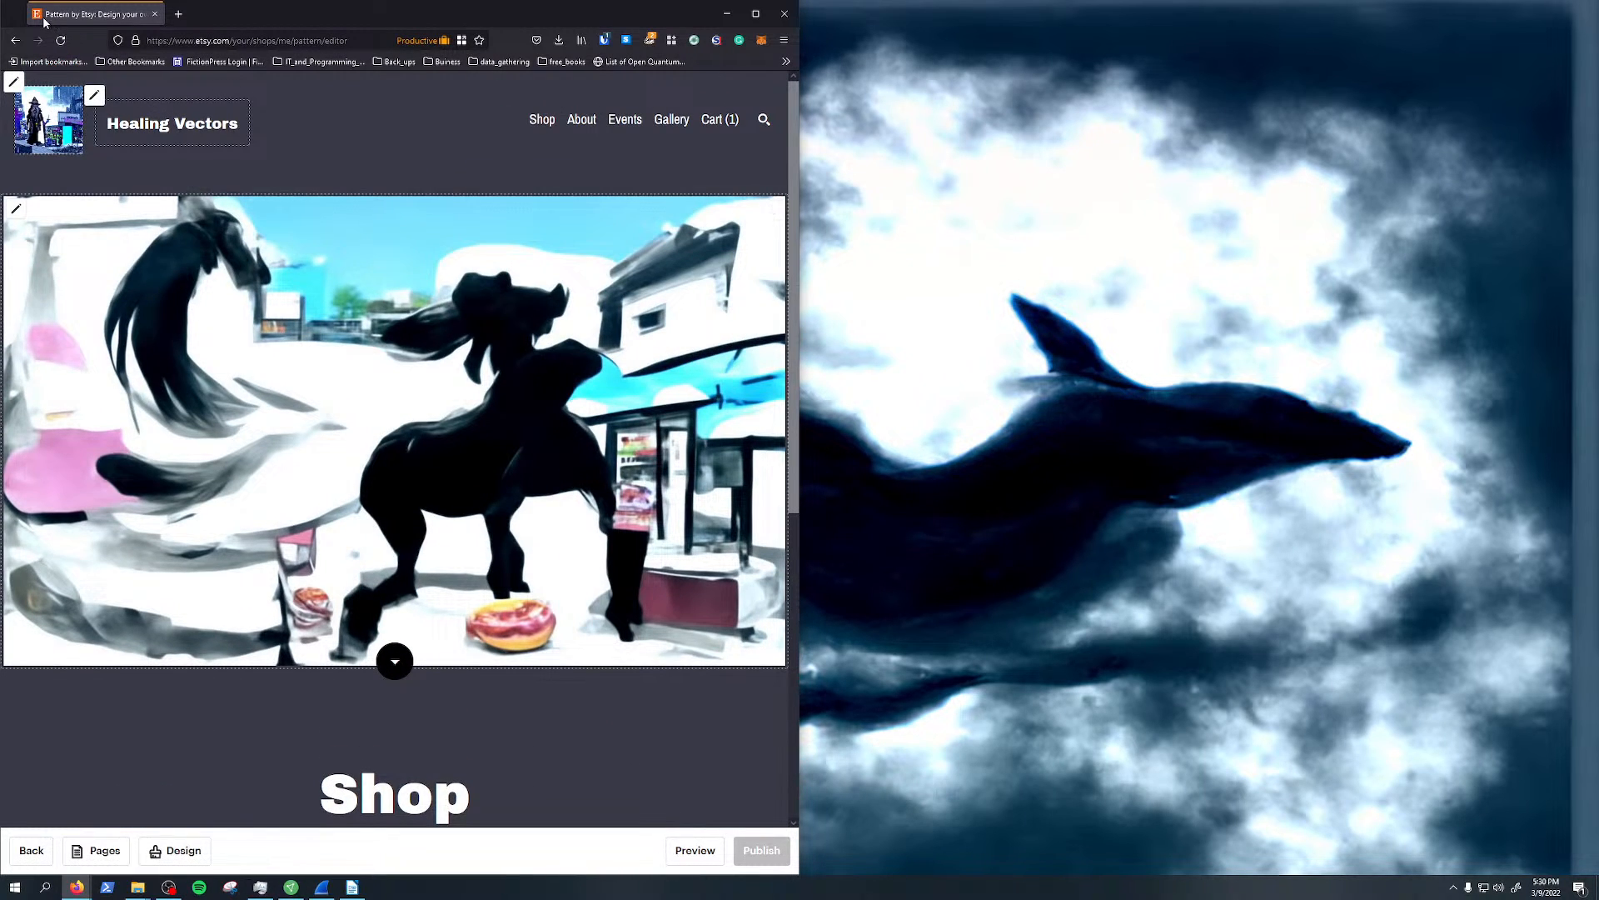
pyautogui.click(16, 40)
pyautogui.click(16, 40)
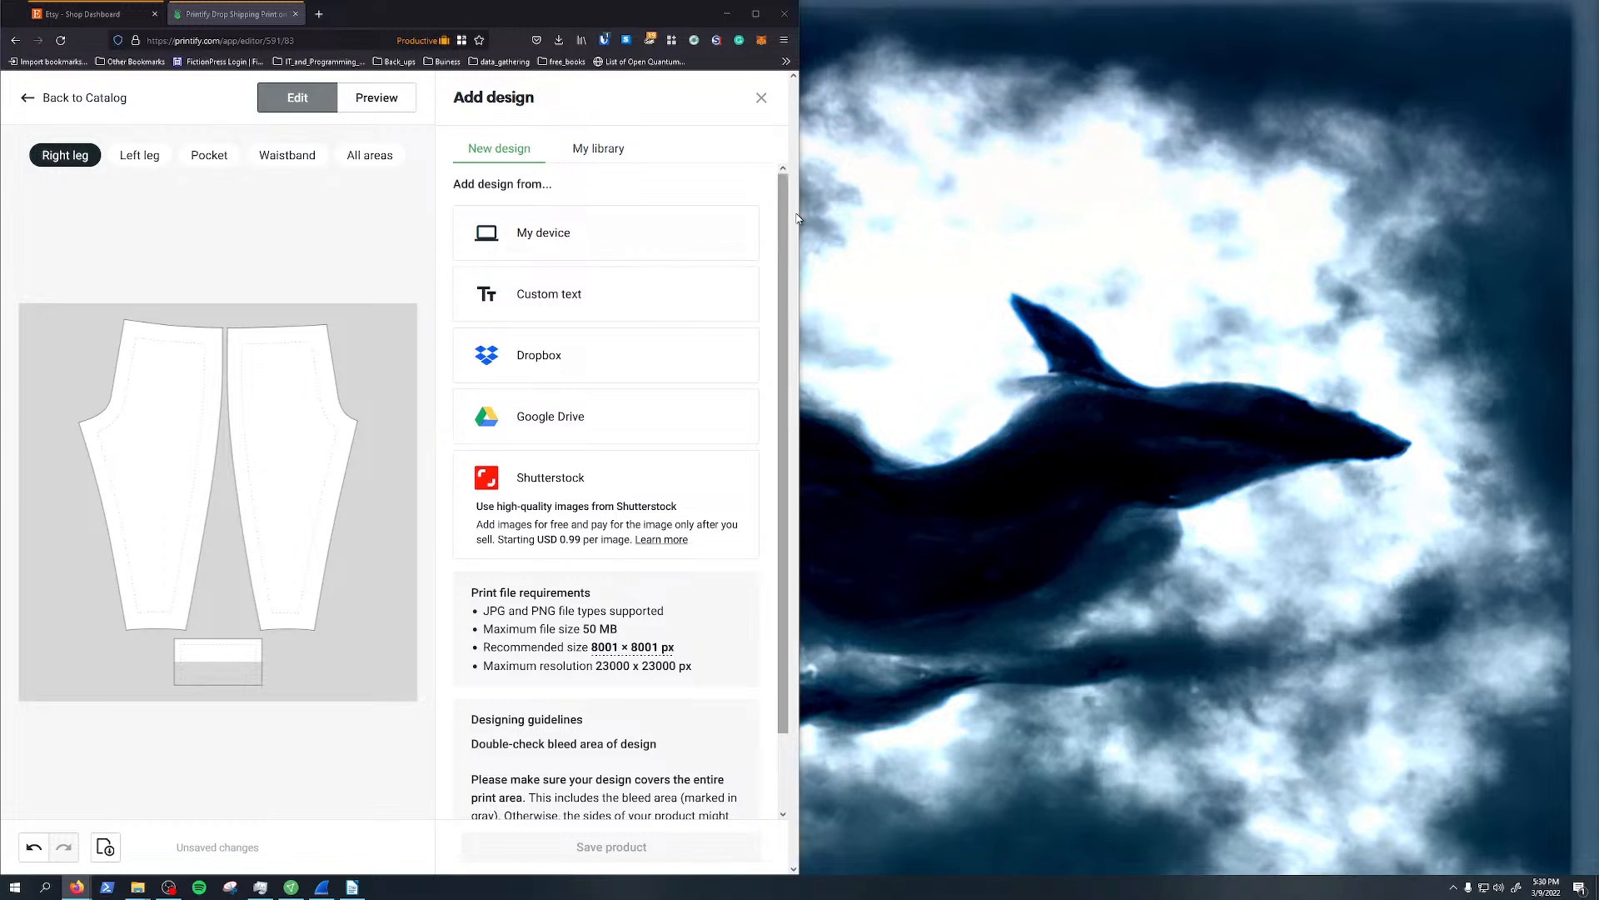
# Leave the Printify editor for the Athletic Joggers (AOP) product page and start a new design with the Subliminator print provider
pyautogui.click(55, 98)
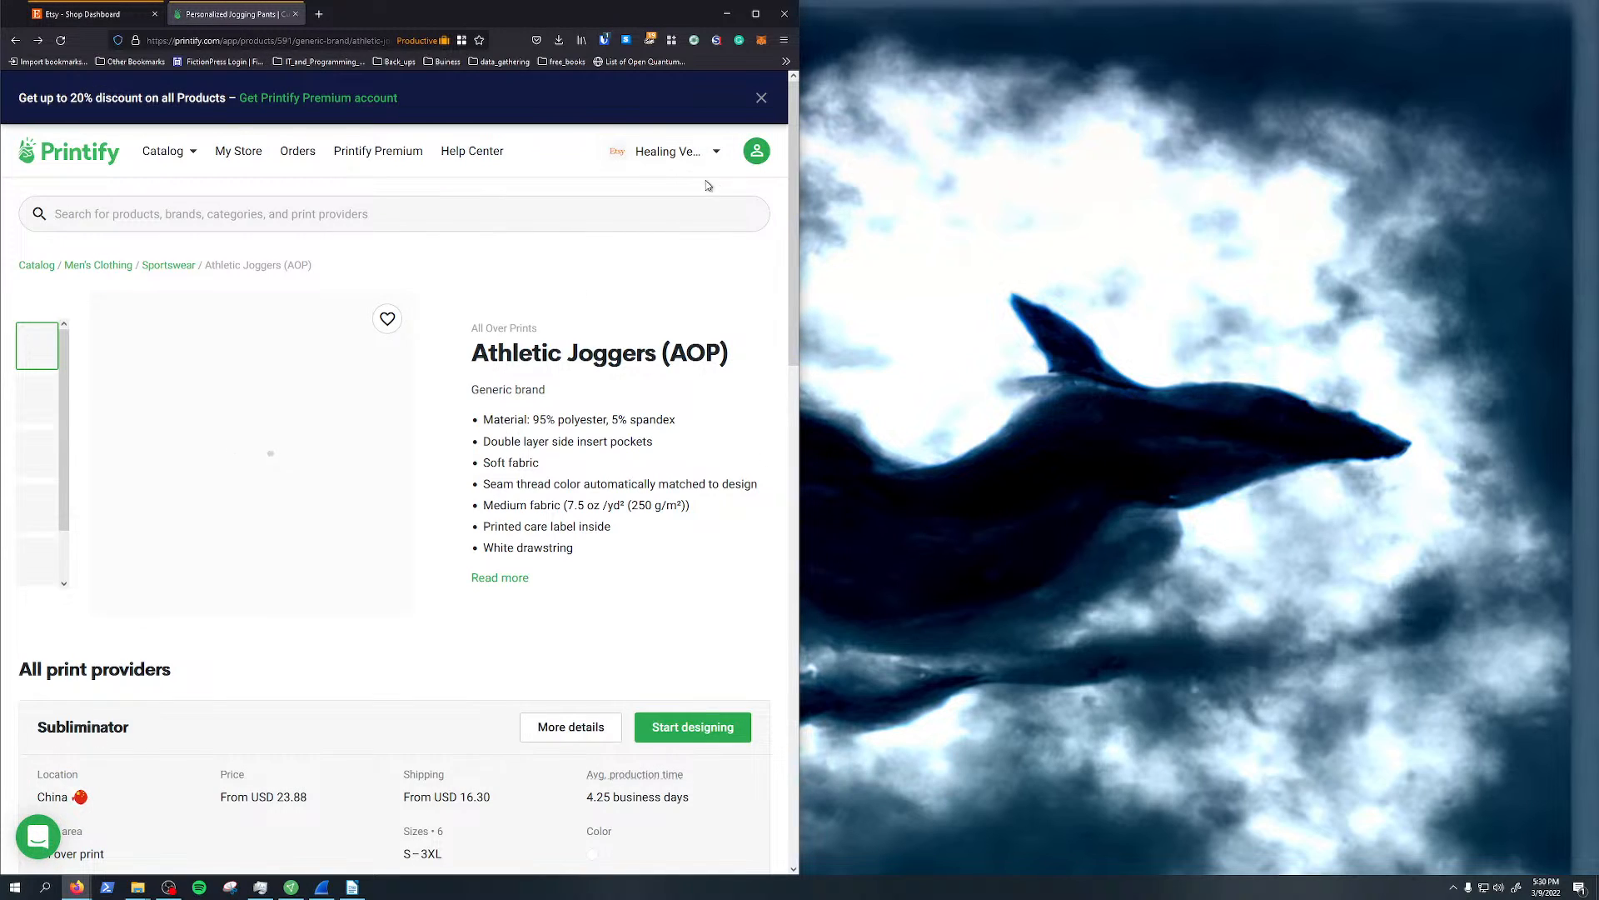
pyautogui.click(82, 15)
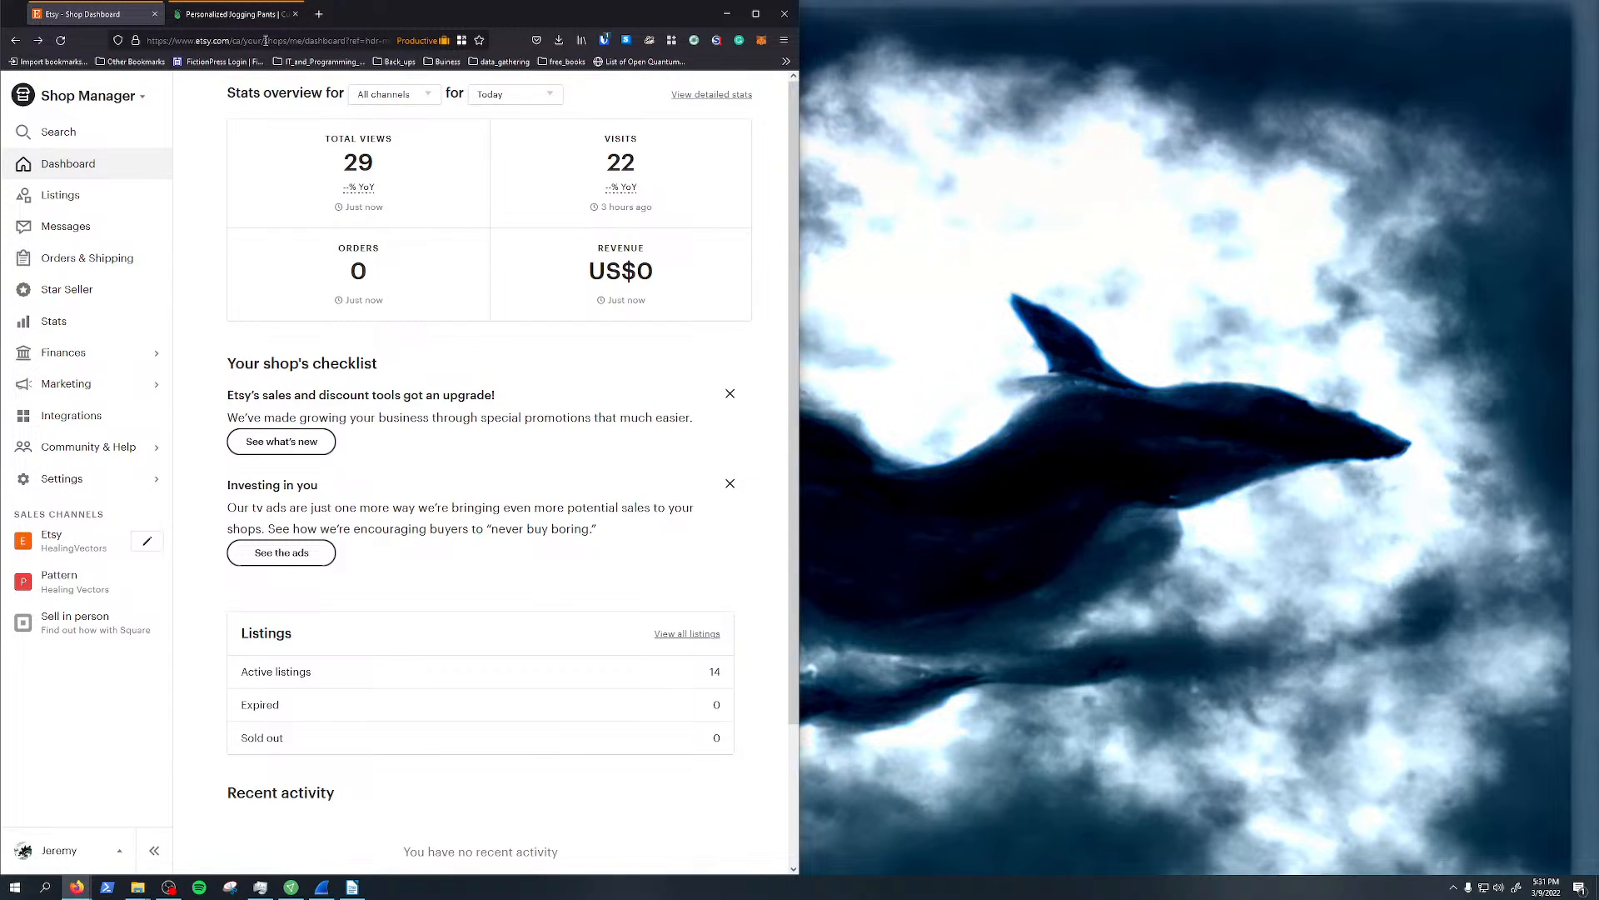
pyautogui.click(233, 14)
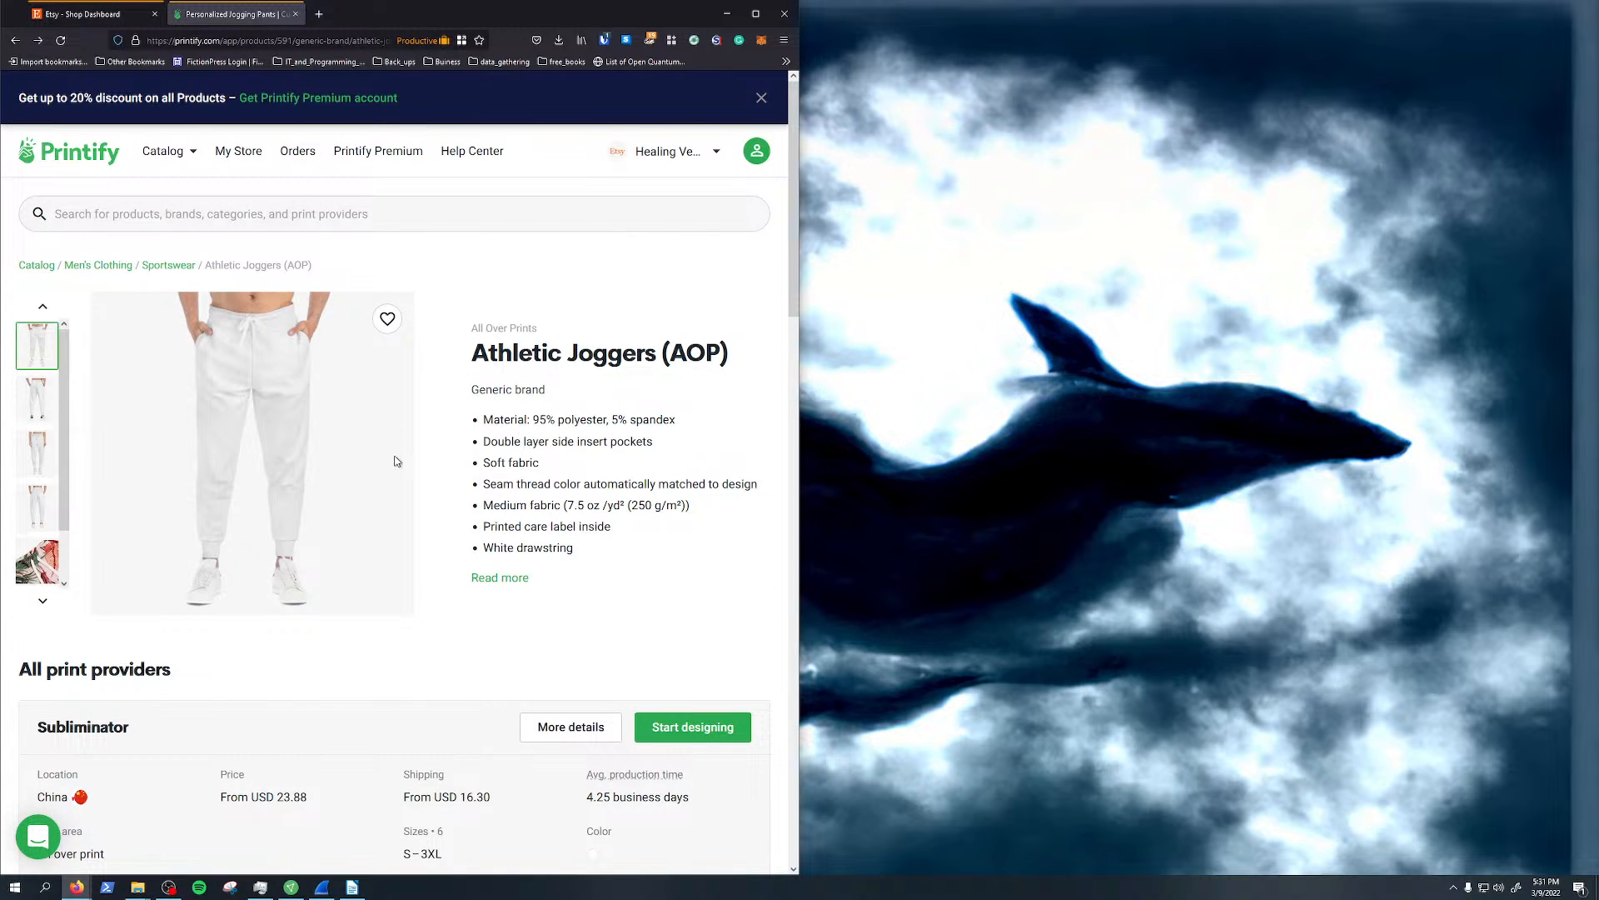
pyautogui.click(82, 14)
pyautogui.click(208, 13)
pyautogui.click(709, 730)
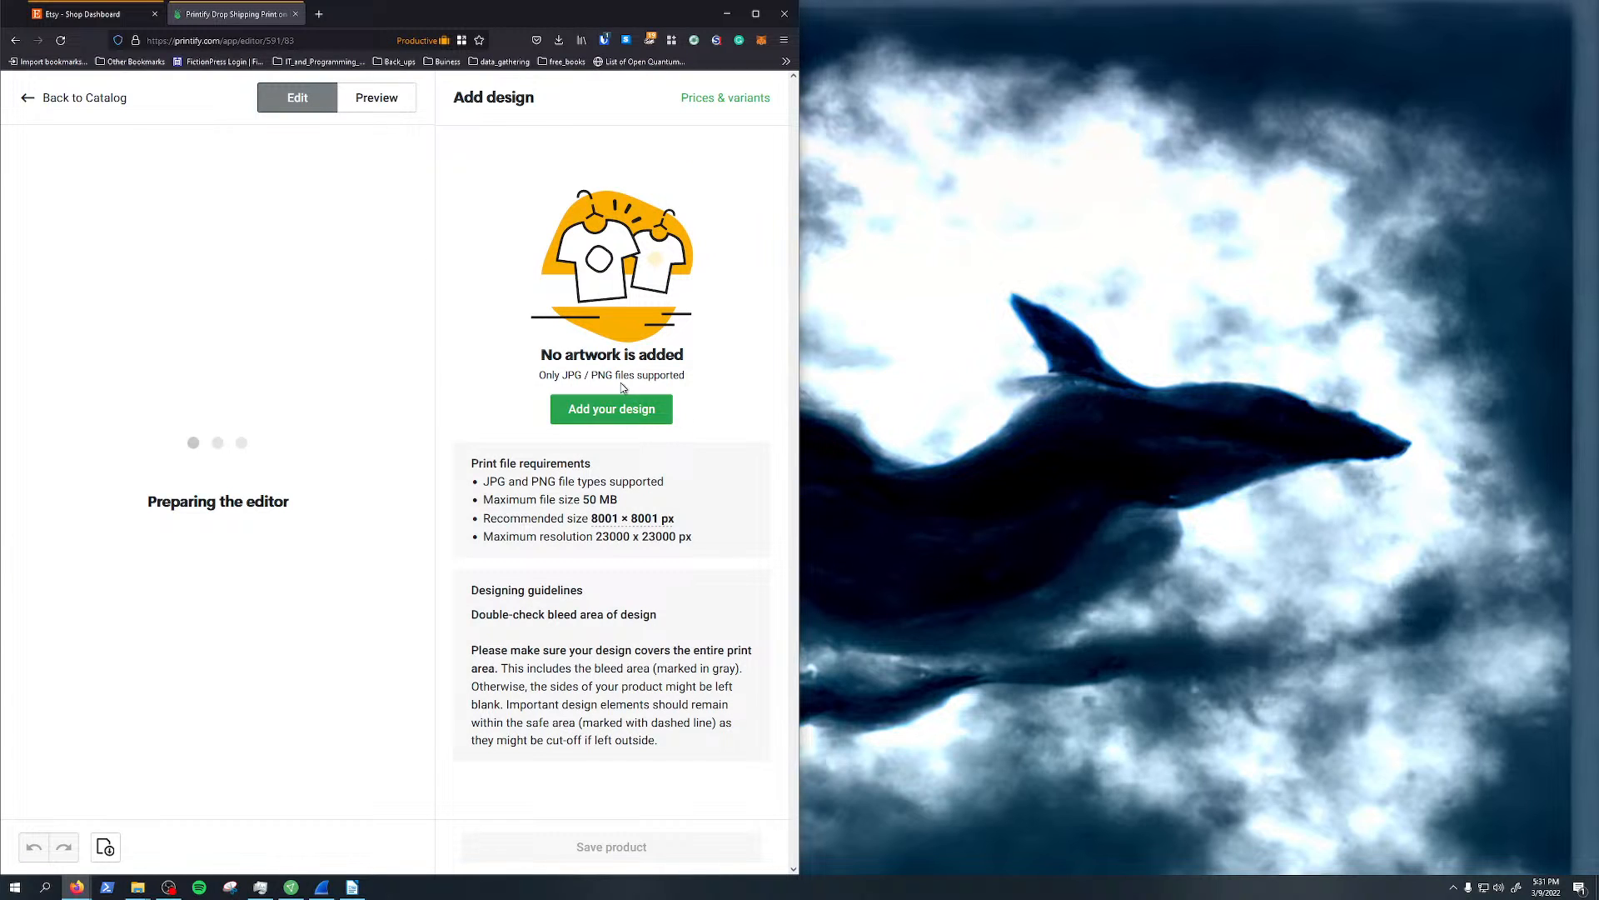
# Add moon_and_waves_background_0_8k.jpeg from the design library to the right leg of the joggers
pyautogui.click(588, 409)
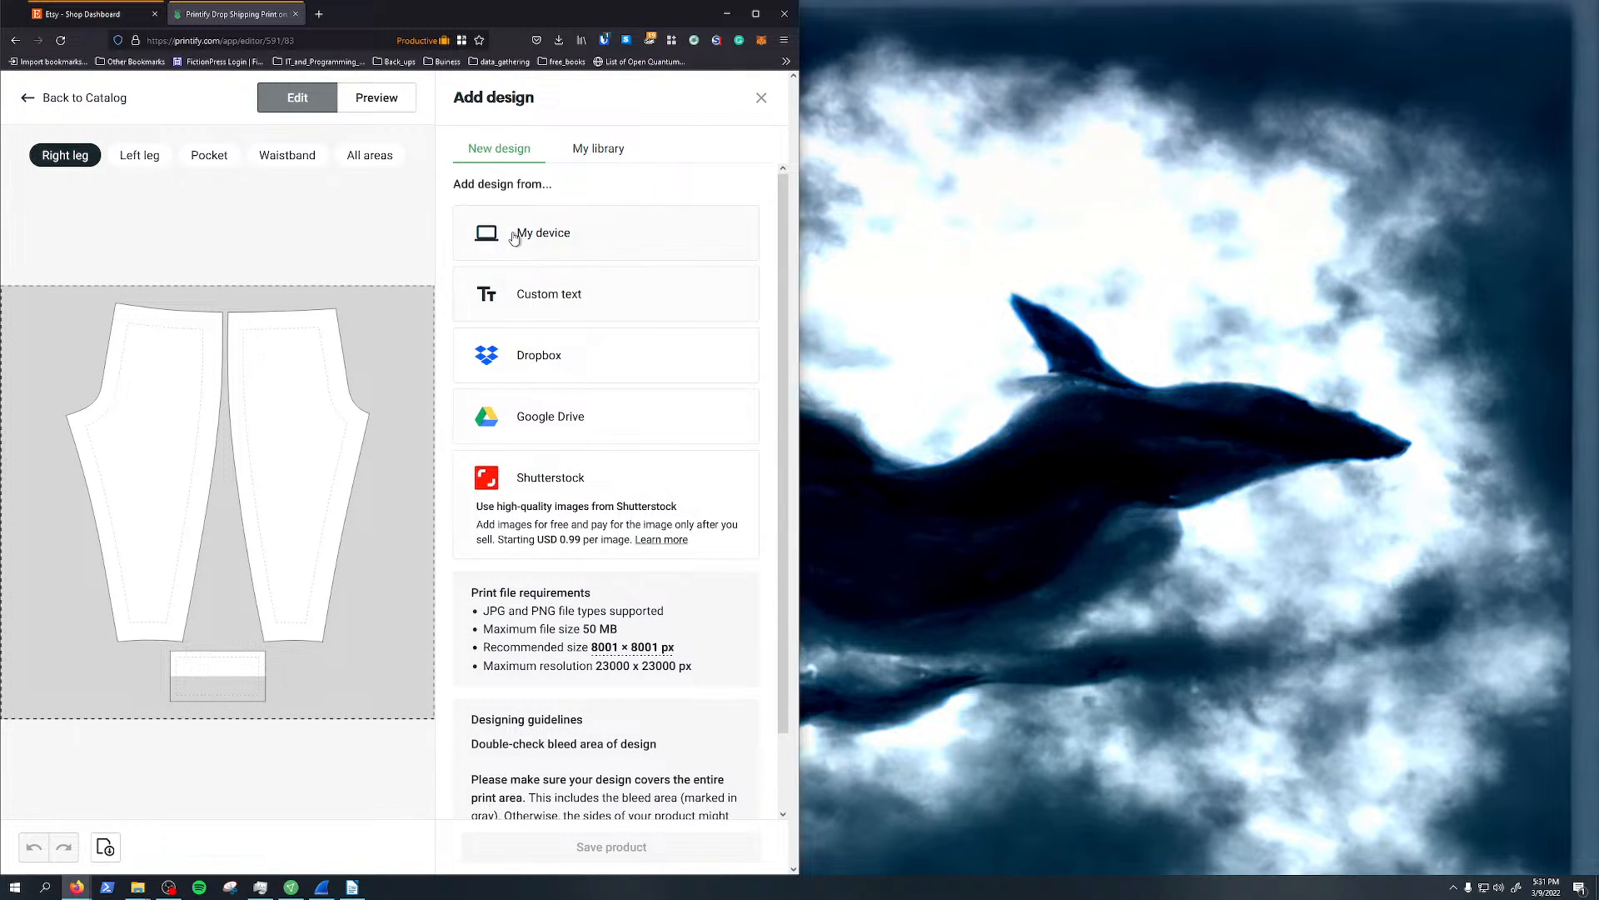
pyautogui.click(600, 150)
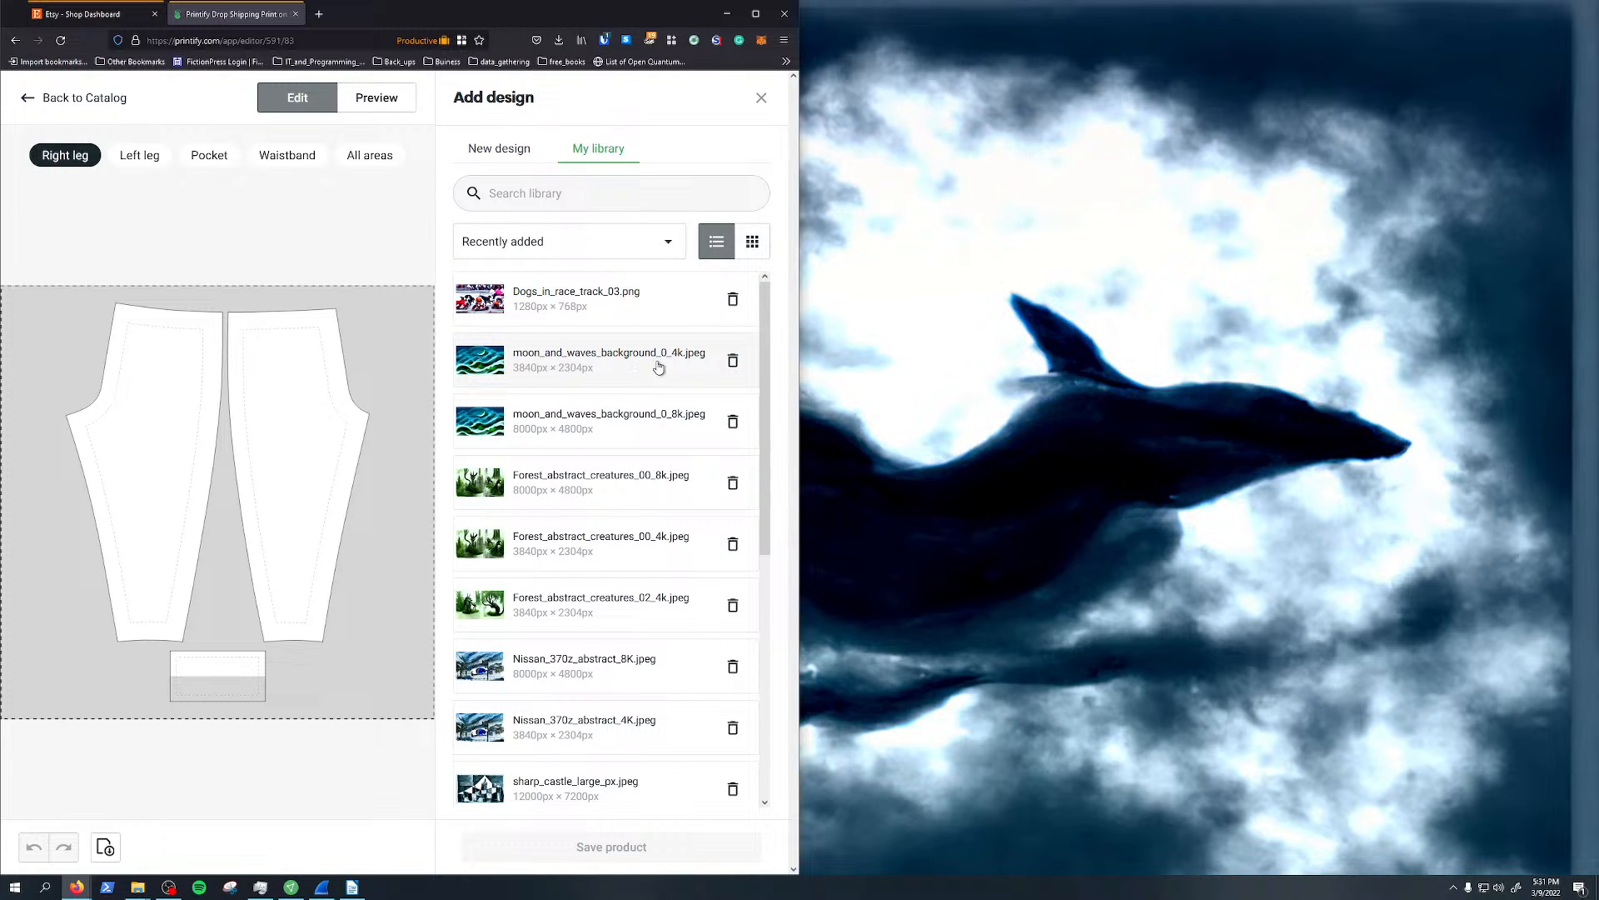
pyautogui.click(501, 429)
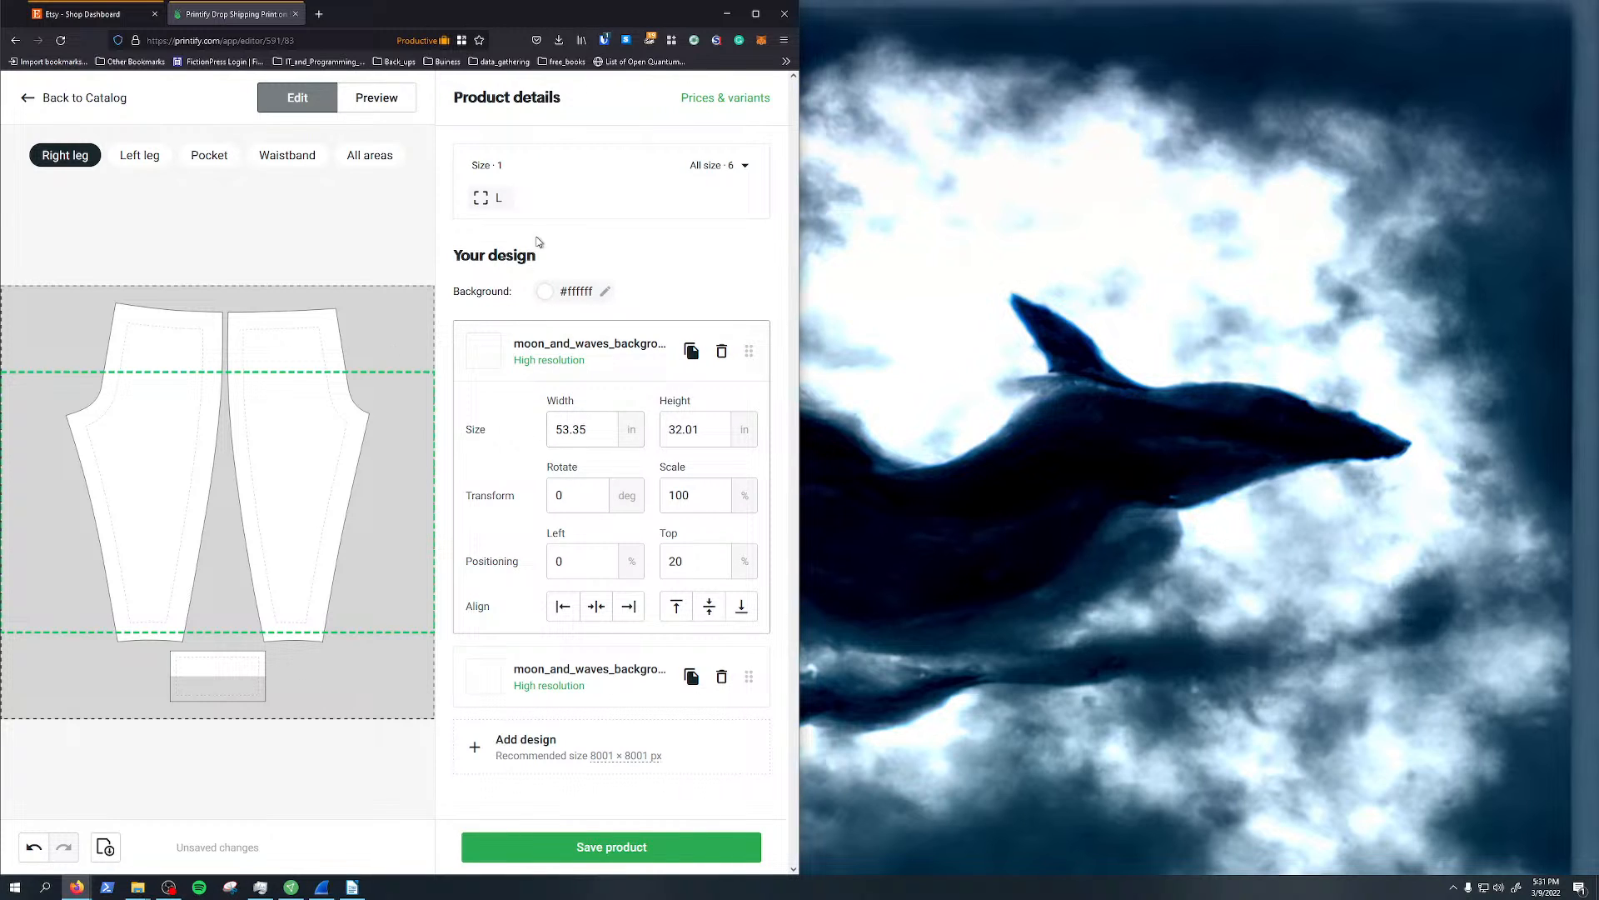
# Widen the browser window around the joggers design and delete the duplicate moon and waves layer
pyautogui.moveTo(645, 15); pyautogui.dragTo(738, 15)
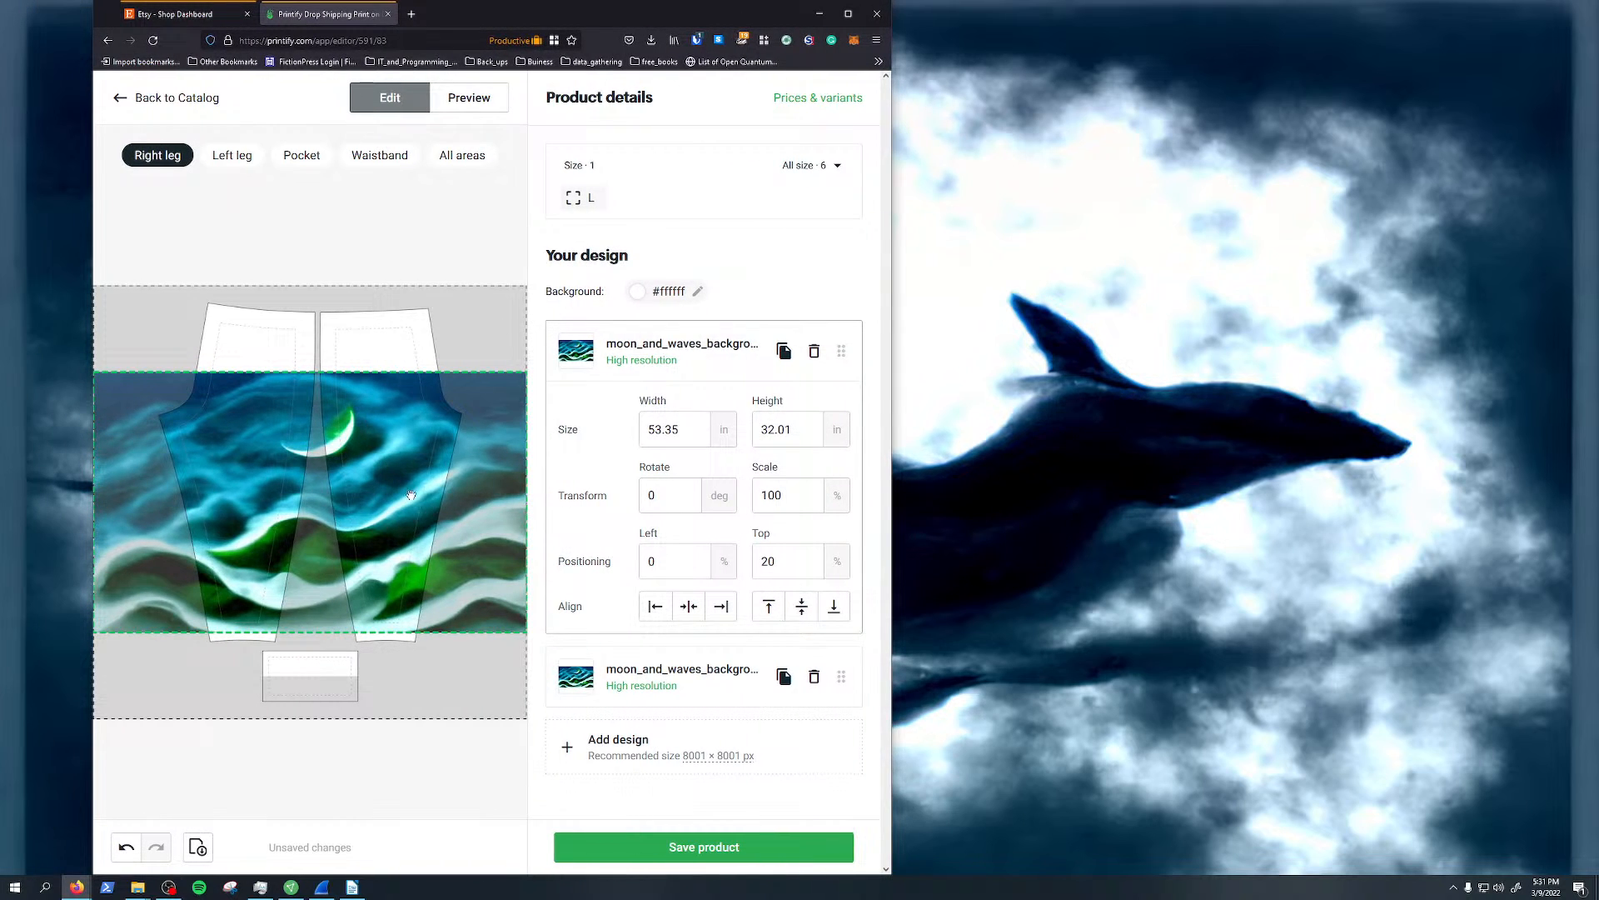
pyautogui.click(314, 372)
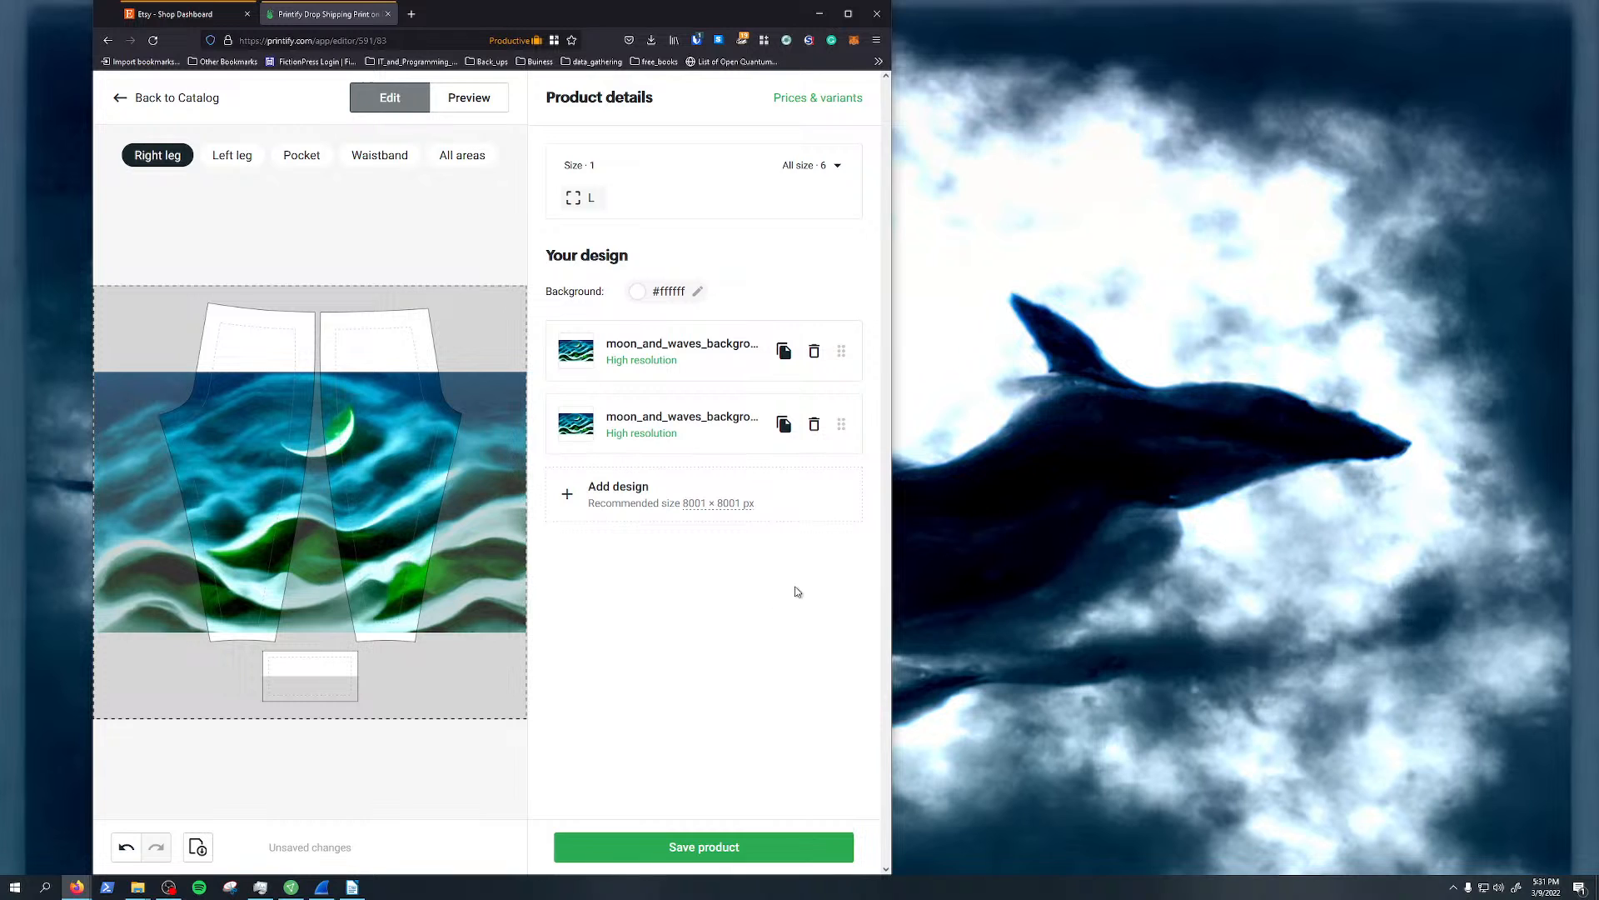
pyautogui.moveTo(1039, 548); pyautogui.dragTo(1224, 546)
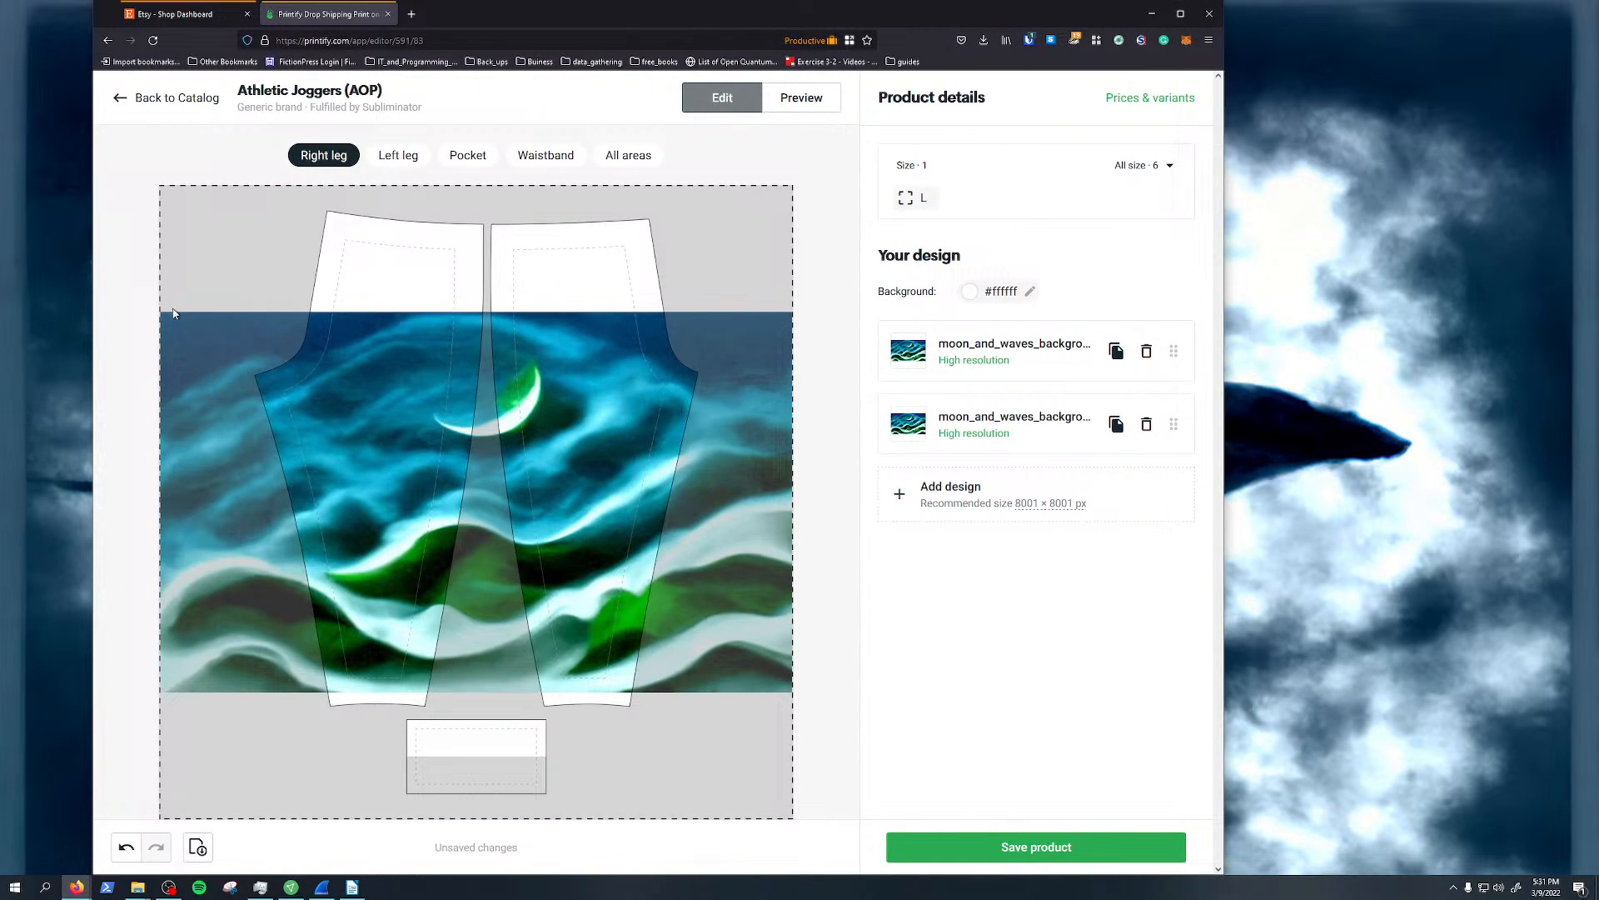
pyautogui.click(1146, 424)
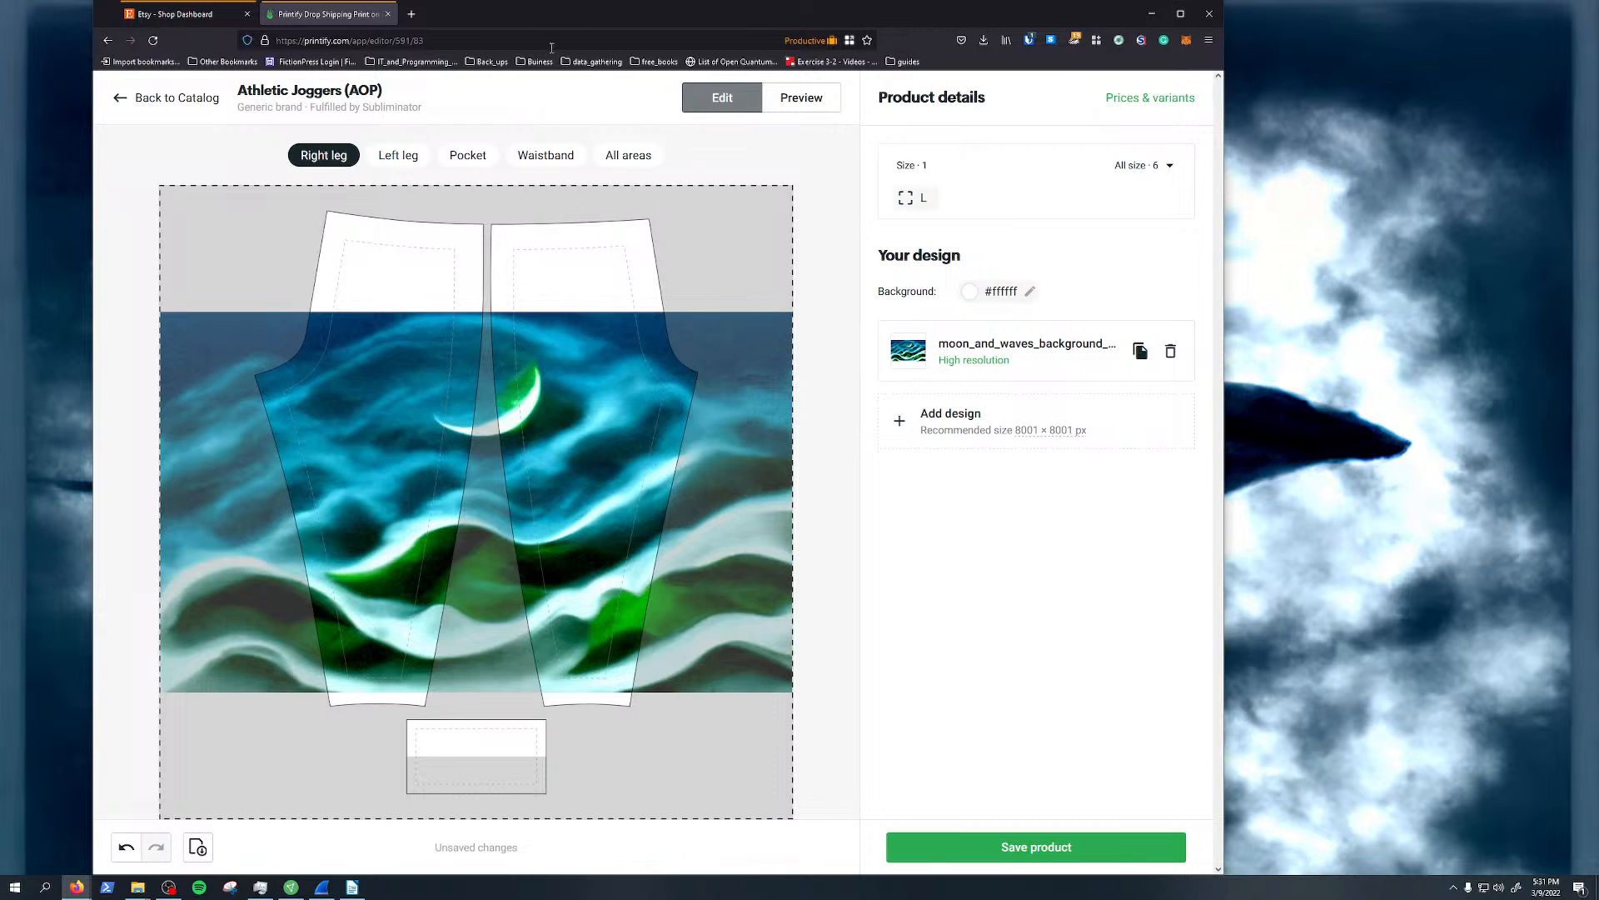
# Reload the joggers editor, discarding the unsaved design, and move the browser window away from the desktop edge
pyautogui.click(159, 40)
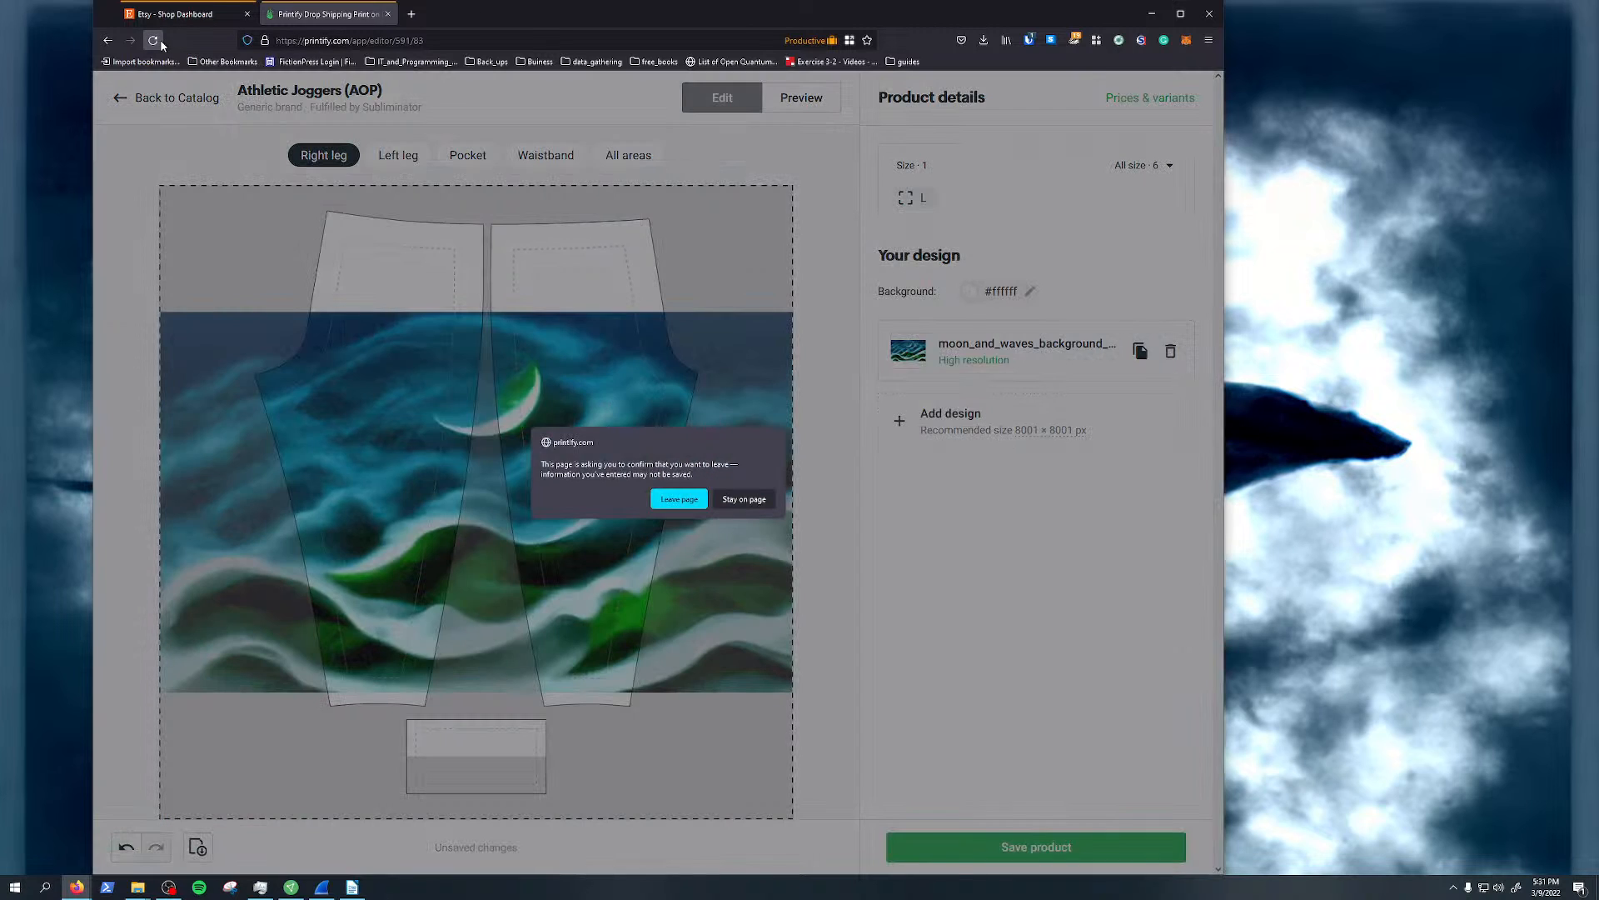
pyautogui.click(680, 500)
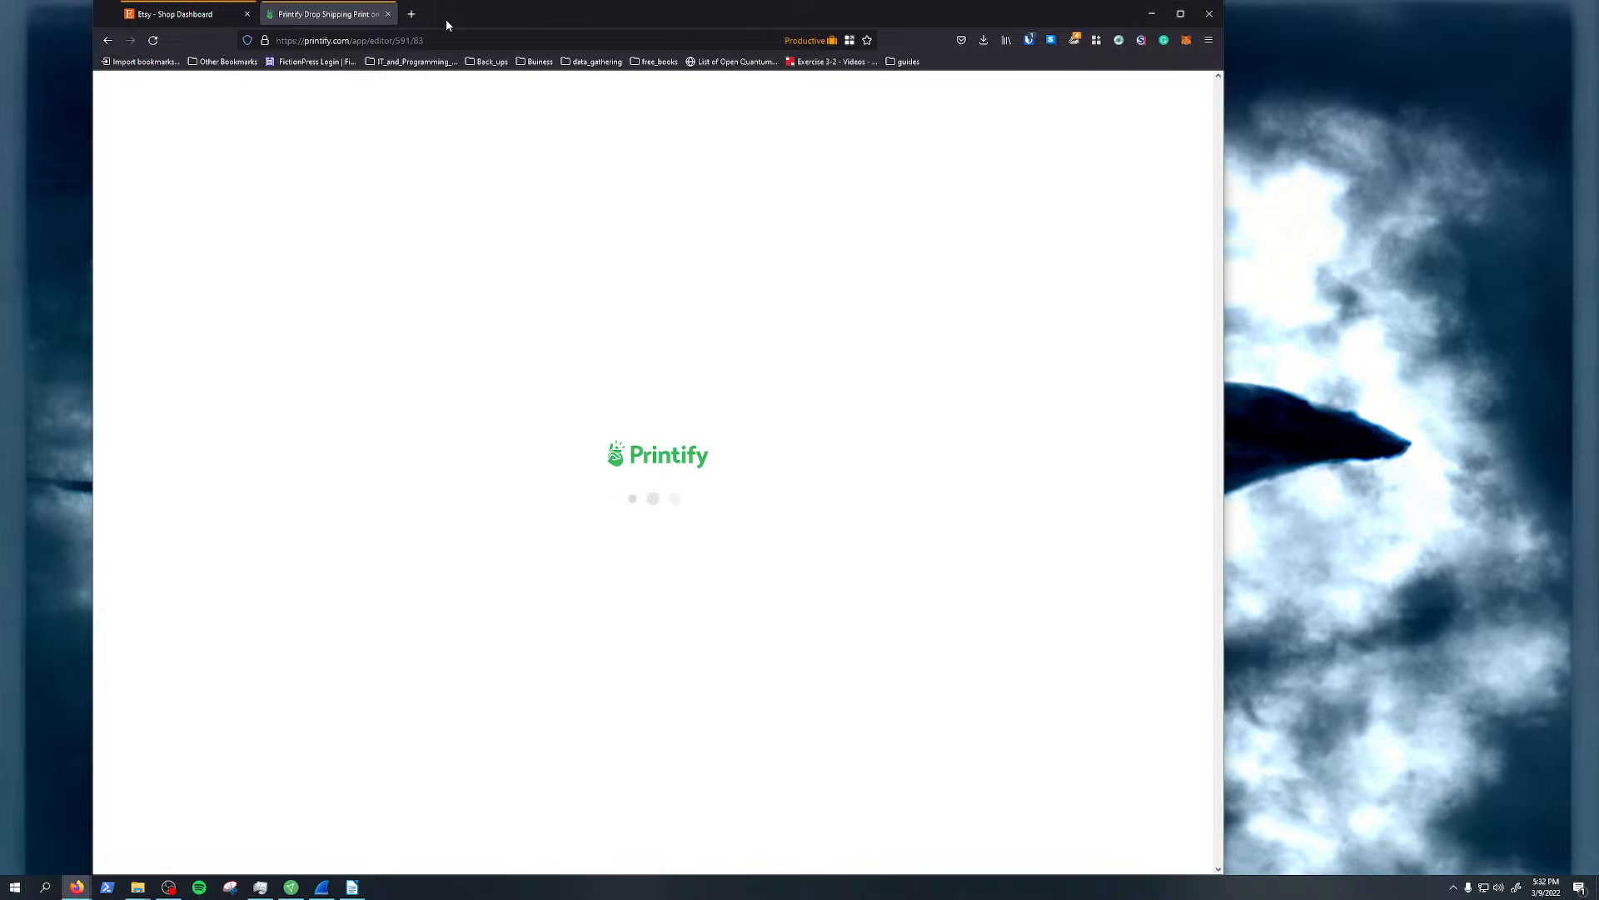
pyautogui.moveTo(446, 19); pyautogui.dragTo(601, 118)
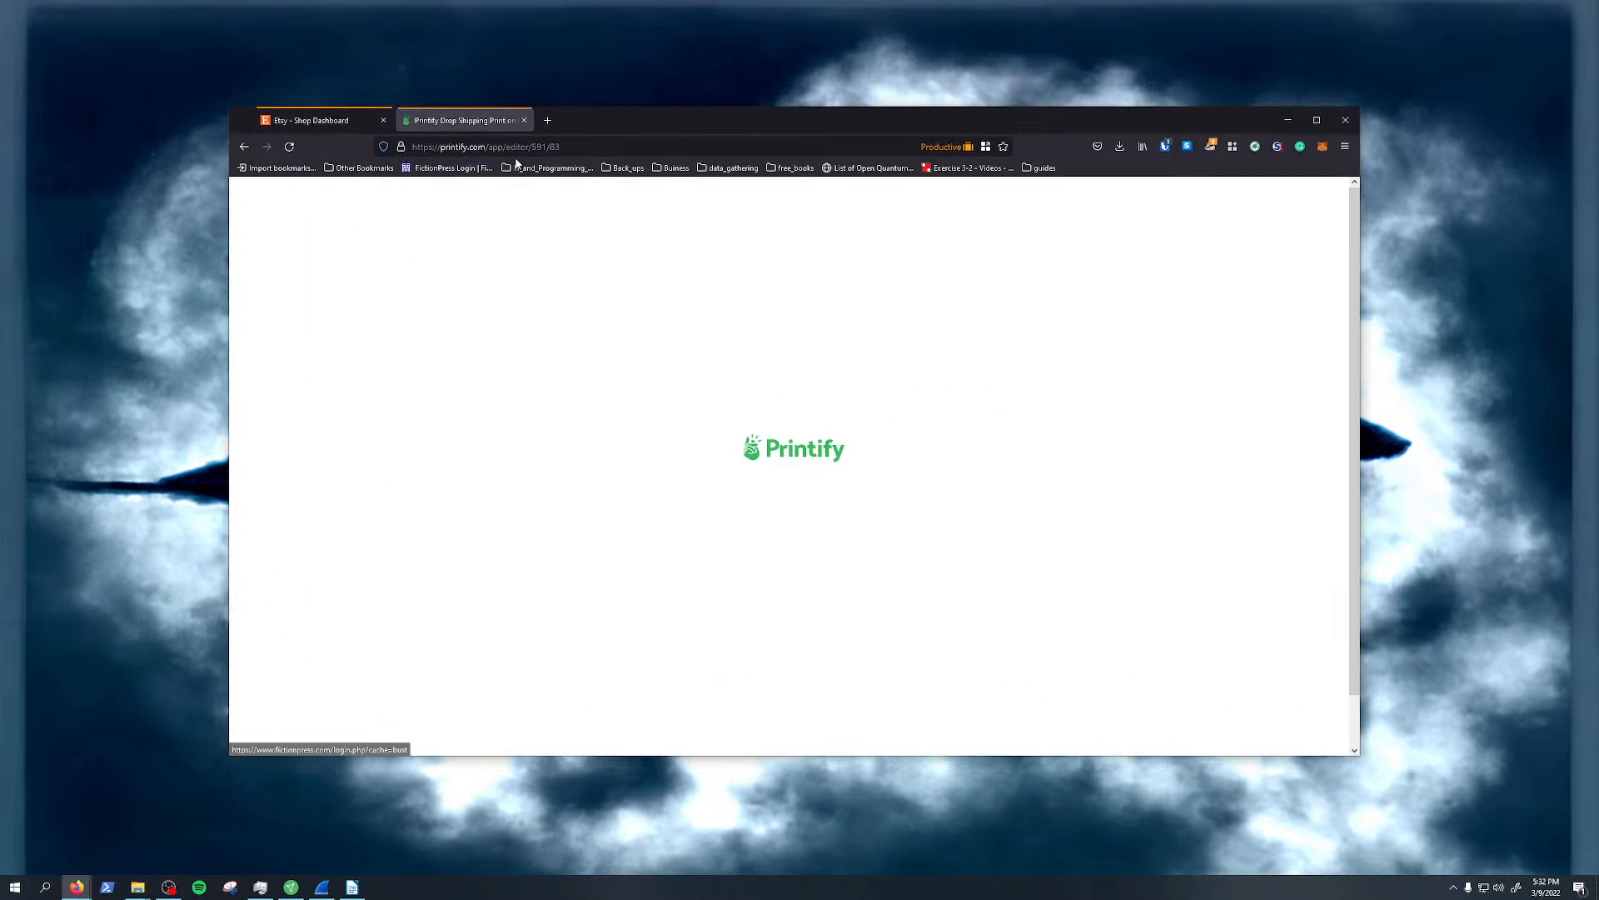
pyautogui.click(632, 145)
pyautogui.click(695, 118)
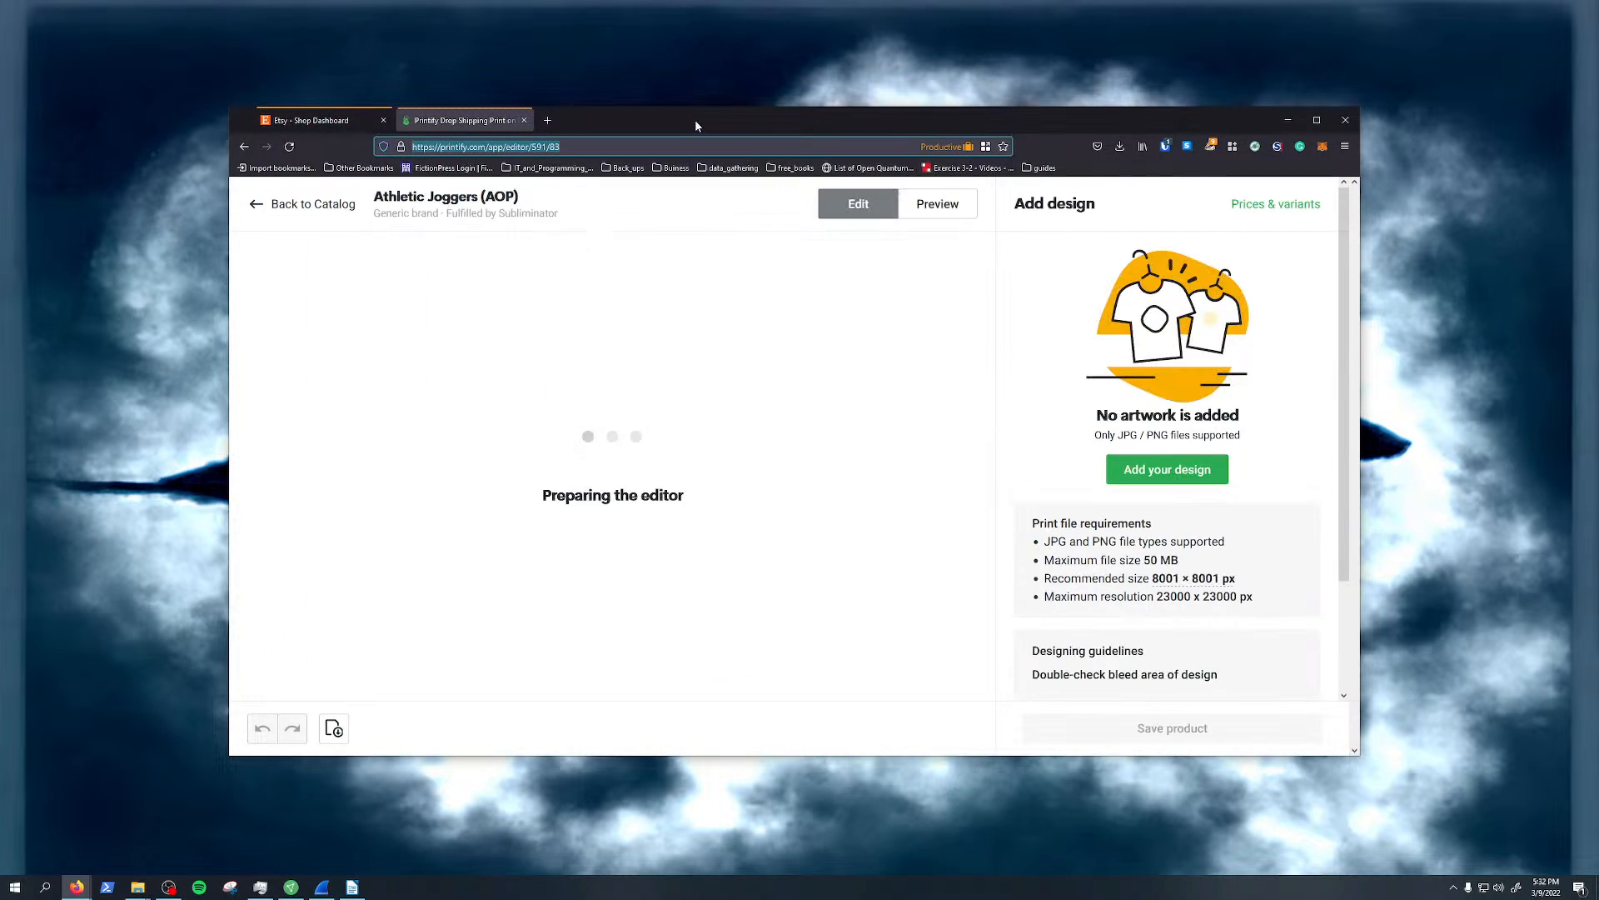
pyautogui.click(1152, 475)
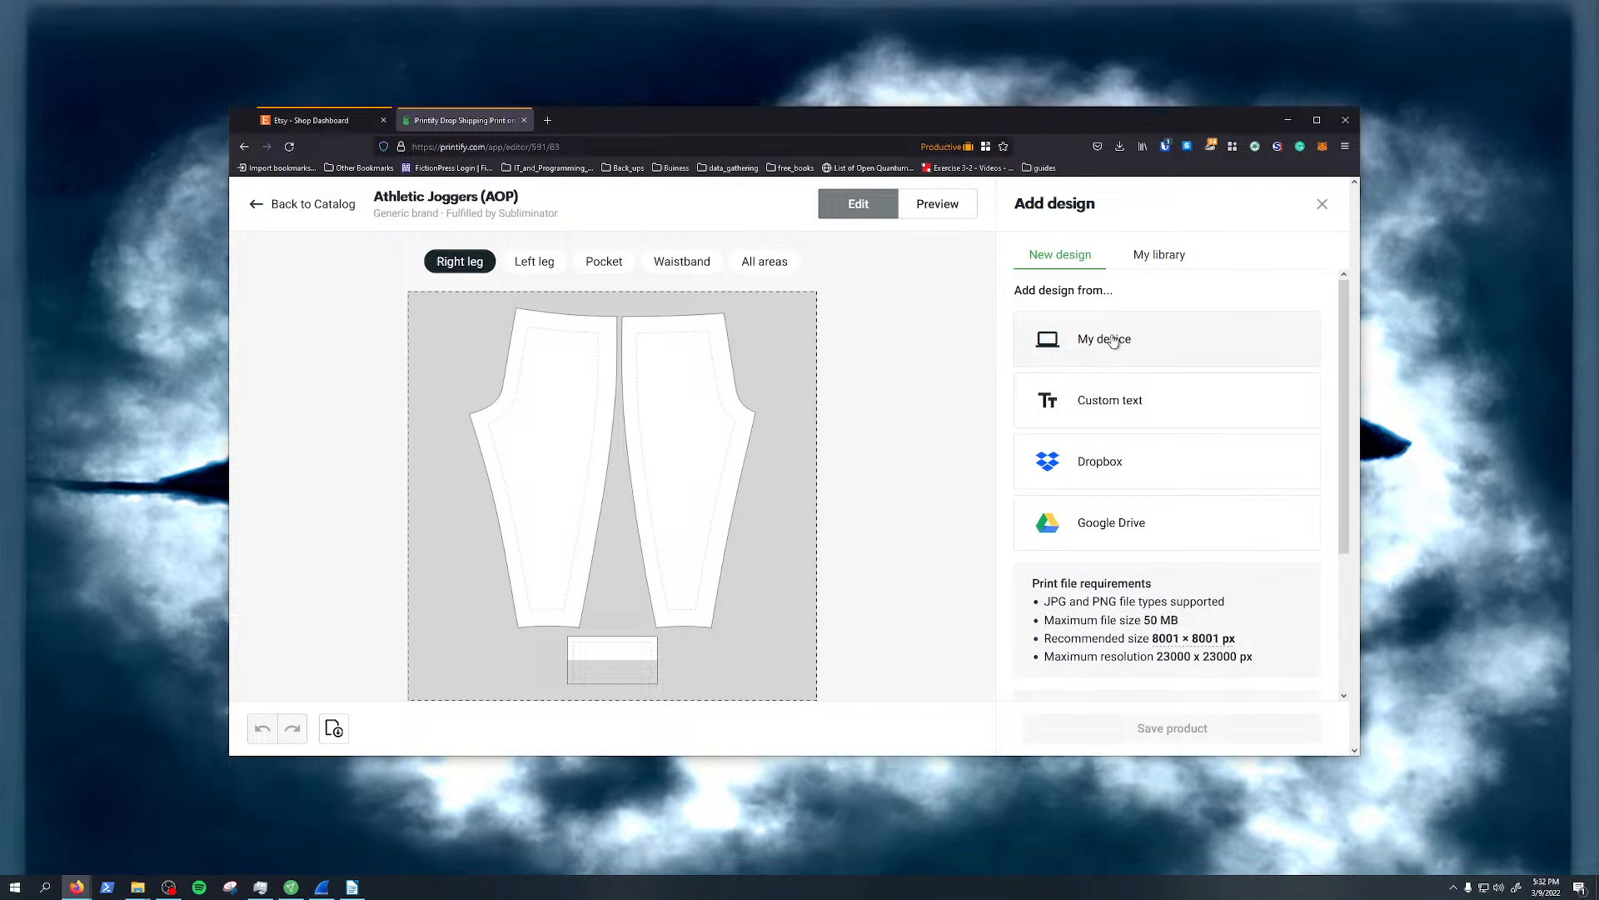
pyautogui.click(1170, 260)
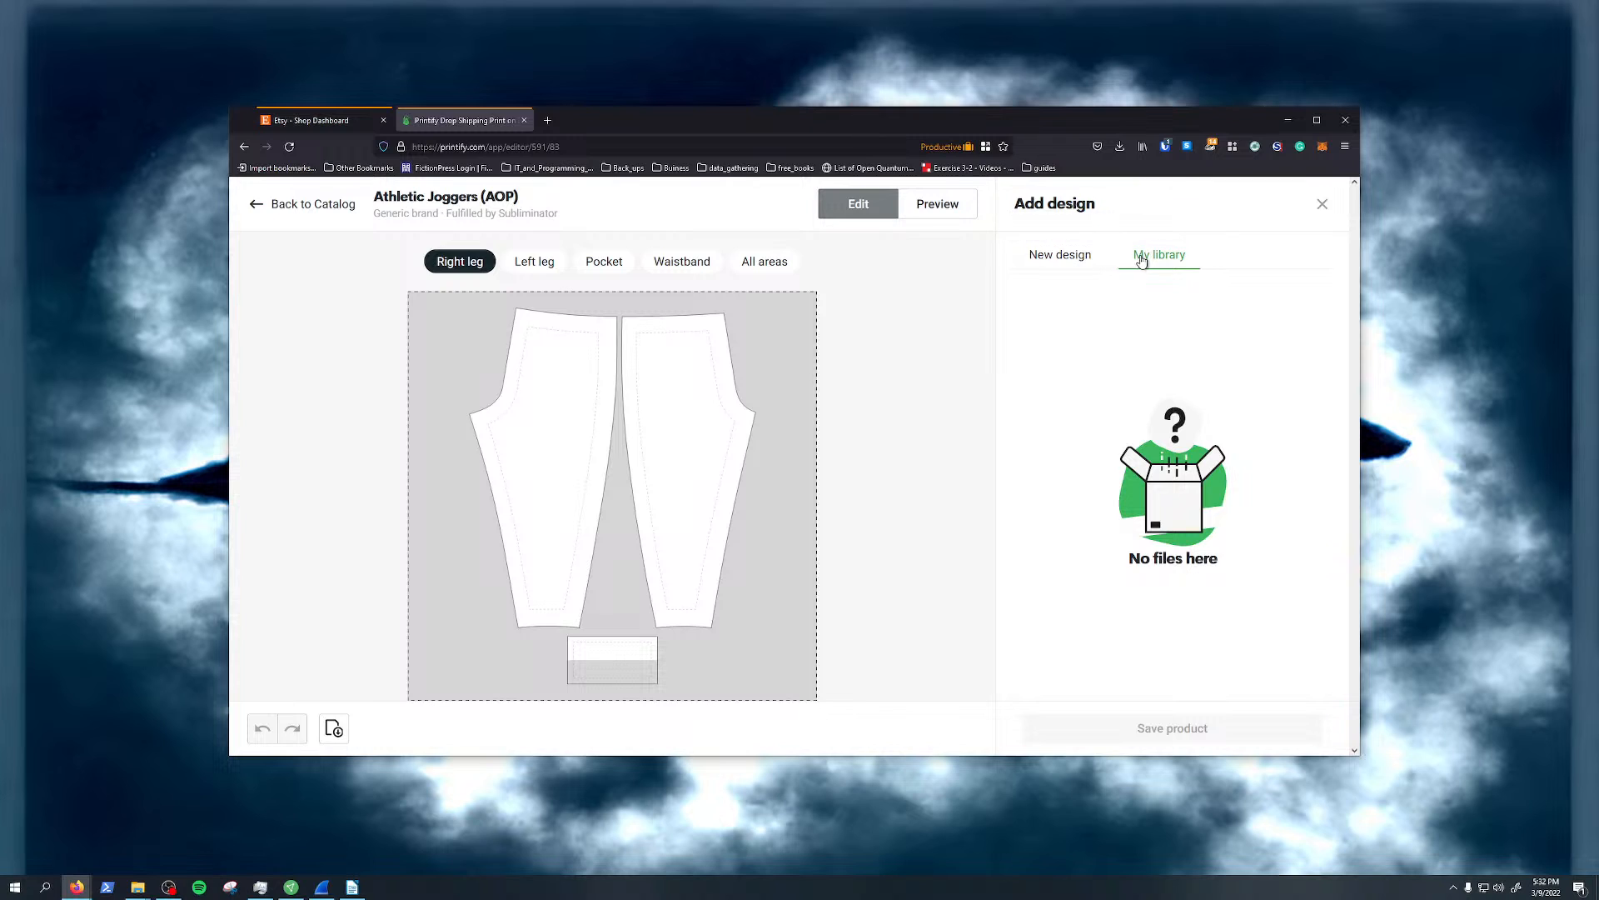
pyautogui.click(286, 207)
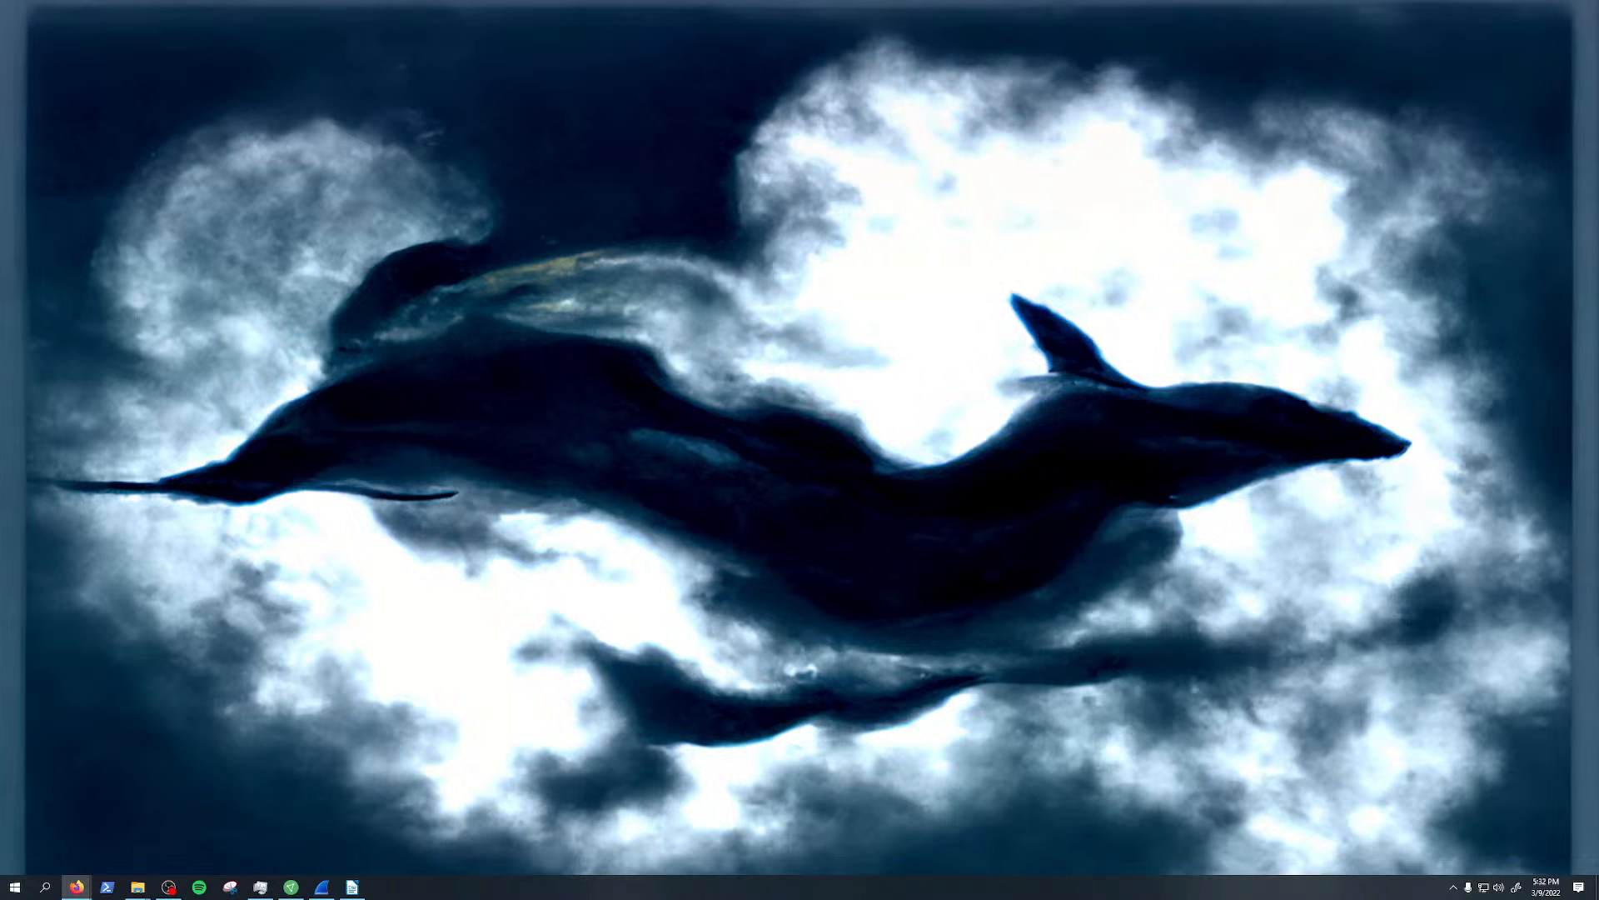
# Dock the browser to one side of the desktop, widen it, and start a new Athletic Joggers design with Subliminator
pyautogui.press('super+Left')
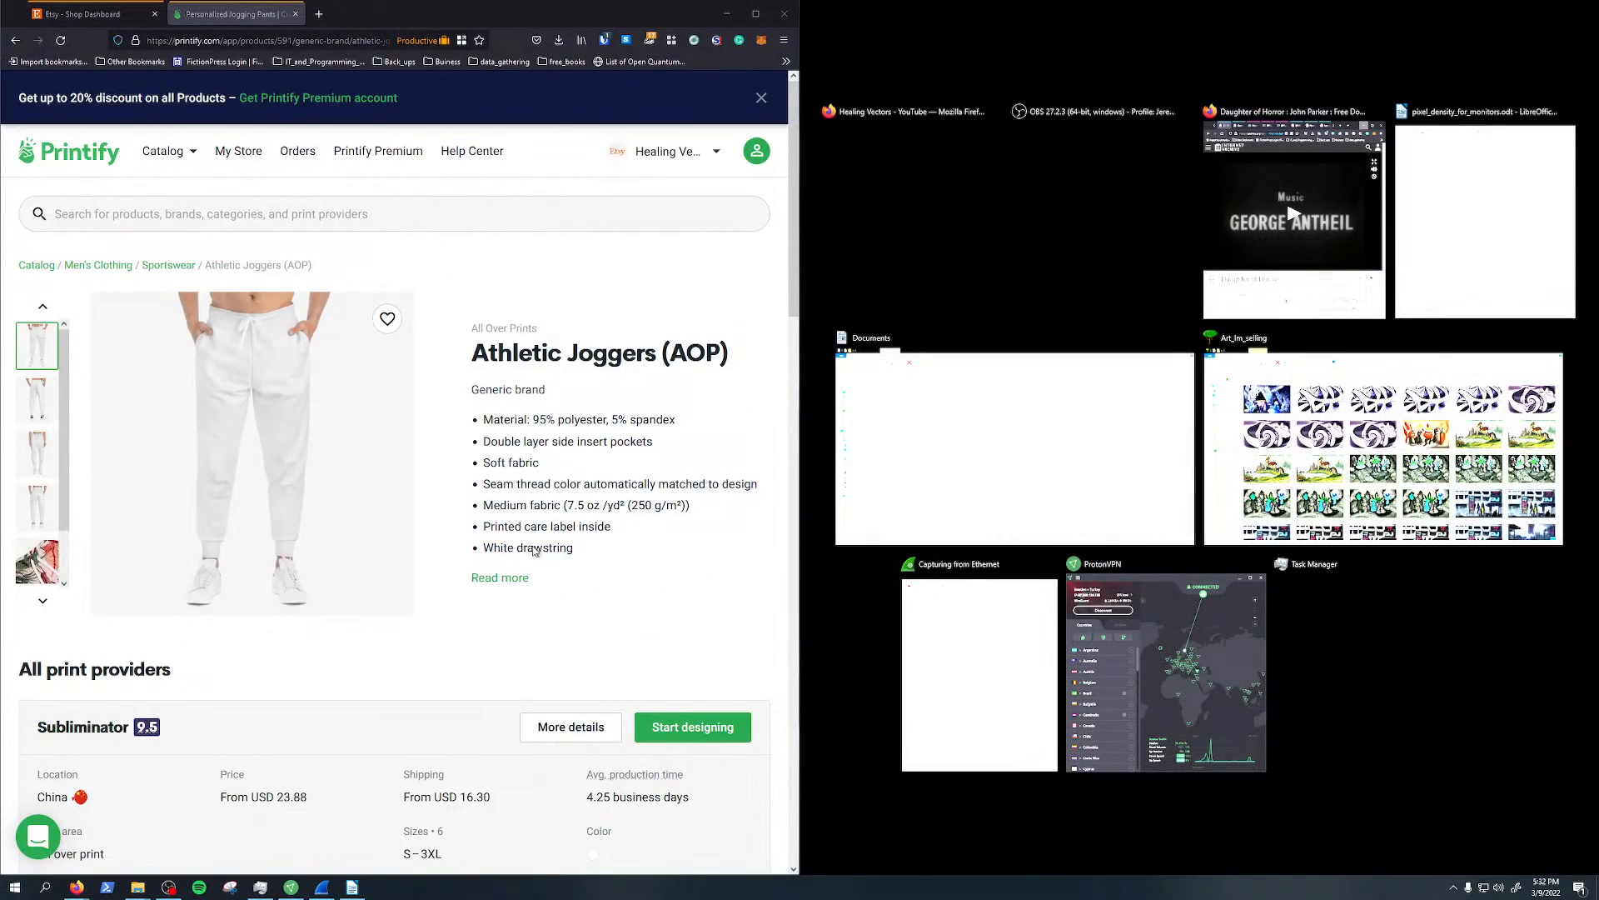
pyautogui.click(601, 587)
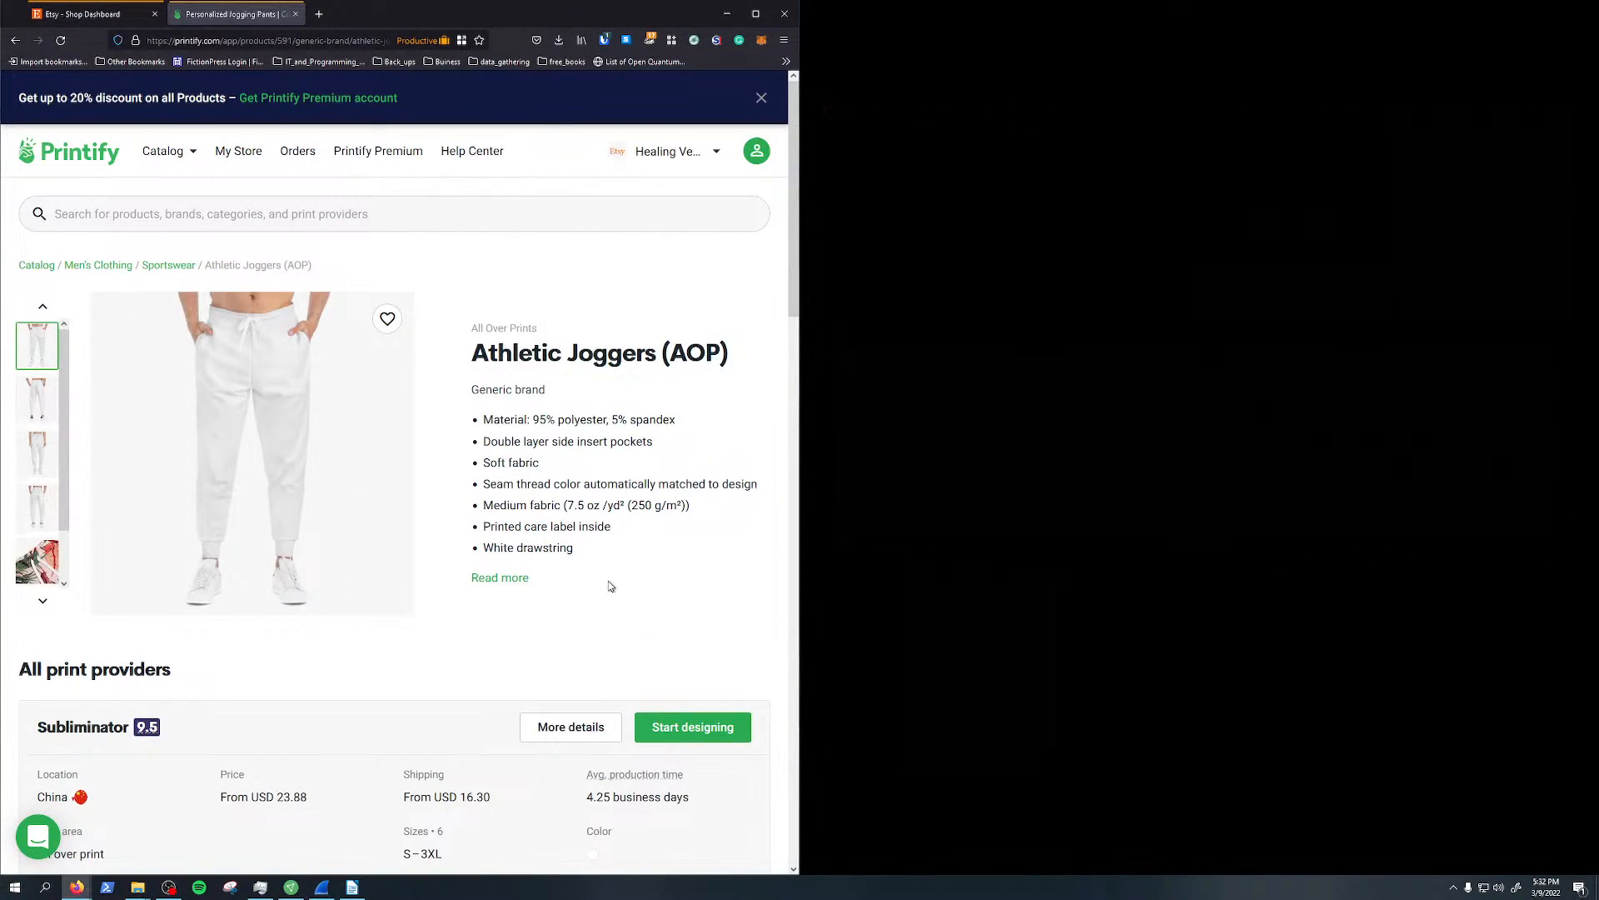
pyautogui.moveTo(801, 441); pyautogui.dragTo(1075, 443)
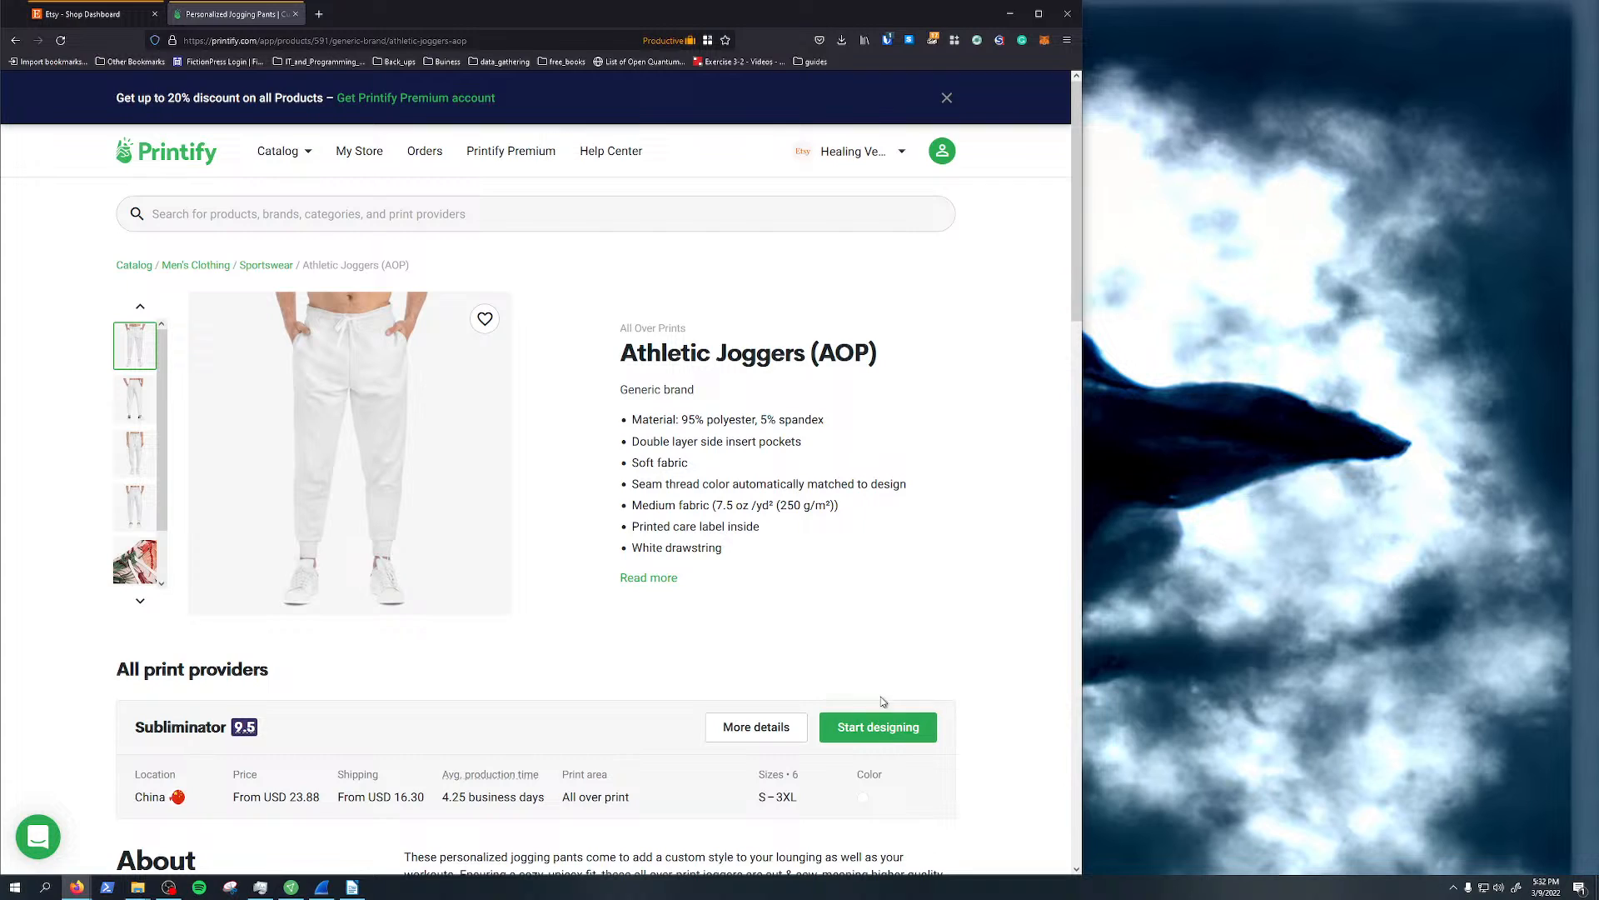
pyautogui.click(883, 728)
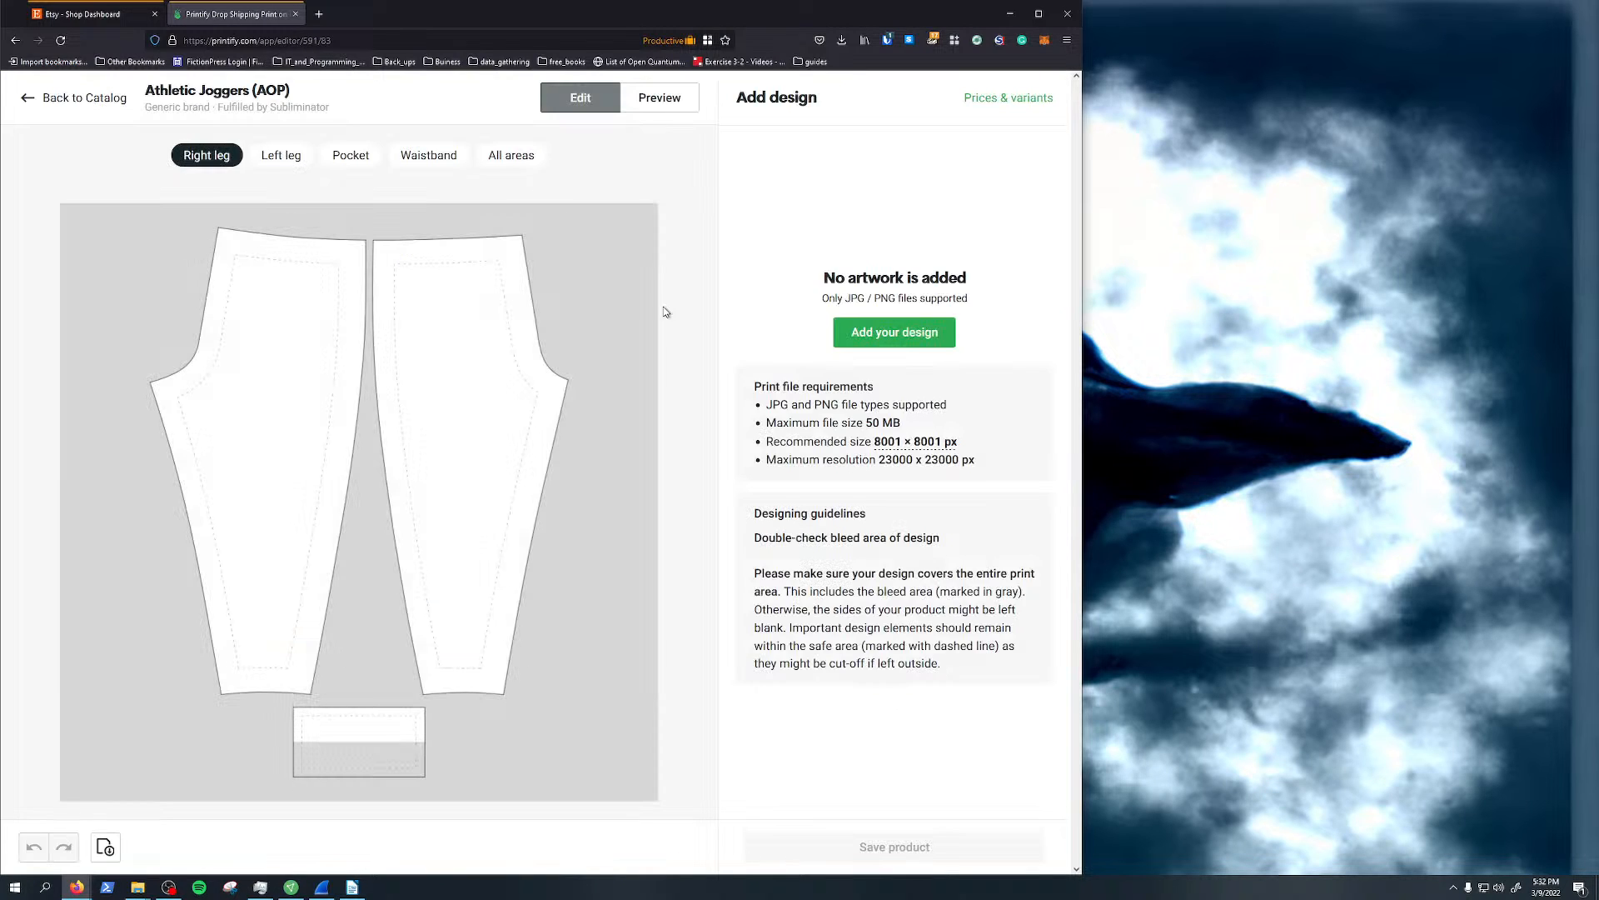
# Add moon_and_waves_background_0_8k.jpeg from the design library to the right leg of the joggers
pyautogui.click(894, 413)
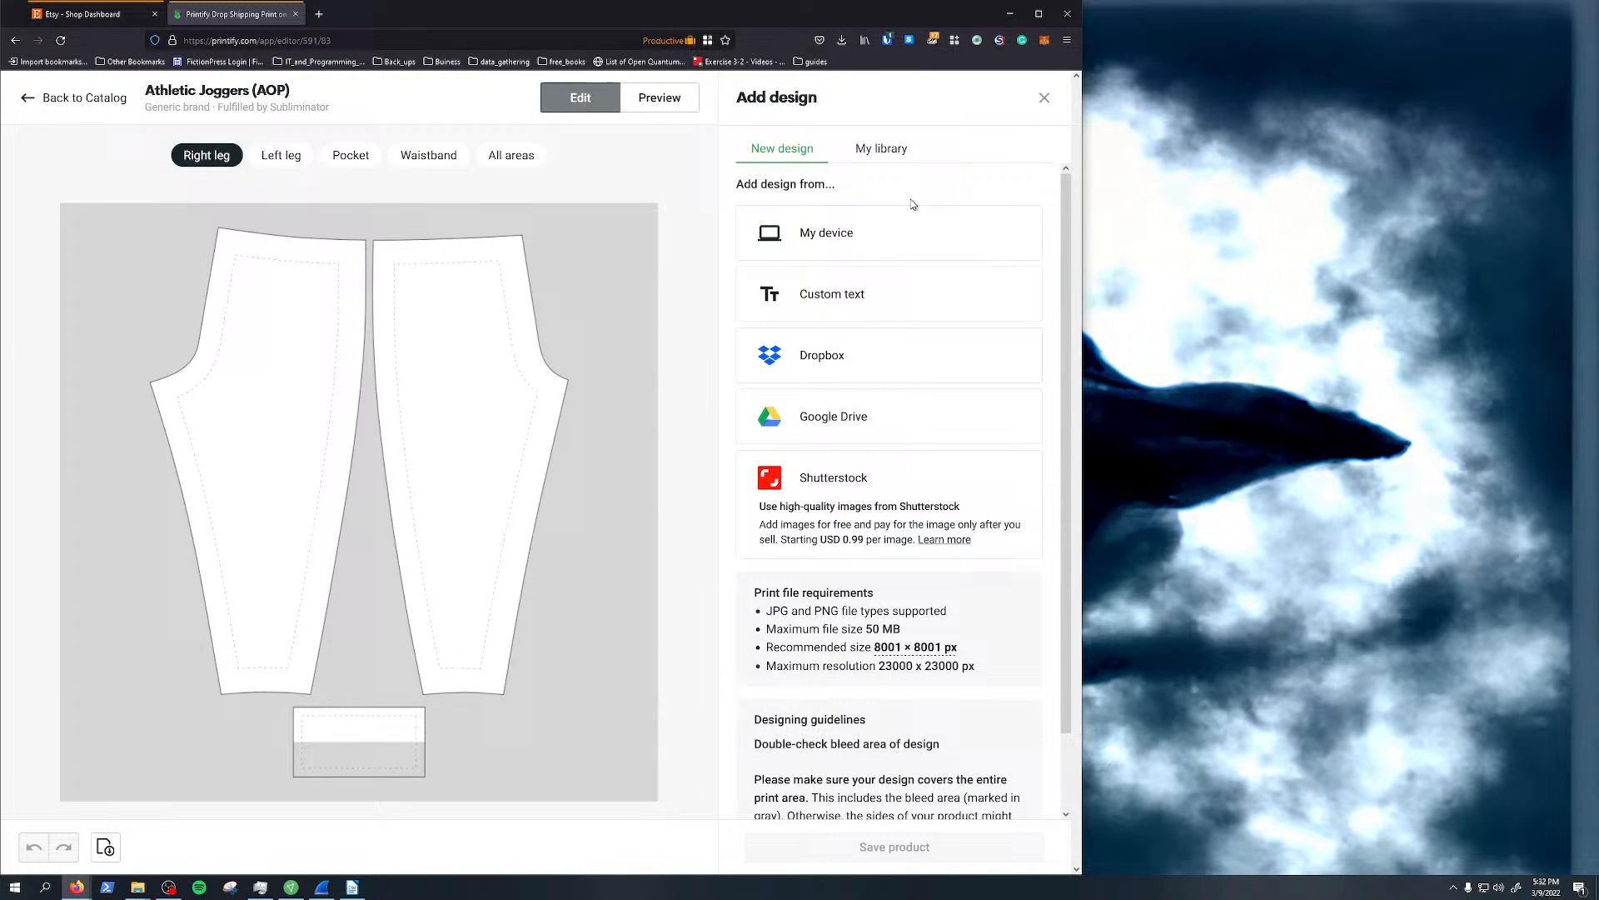
pyautogui.click(891, 149)
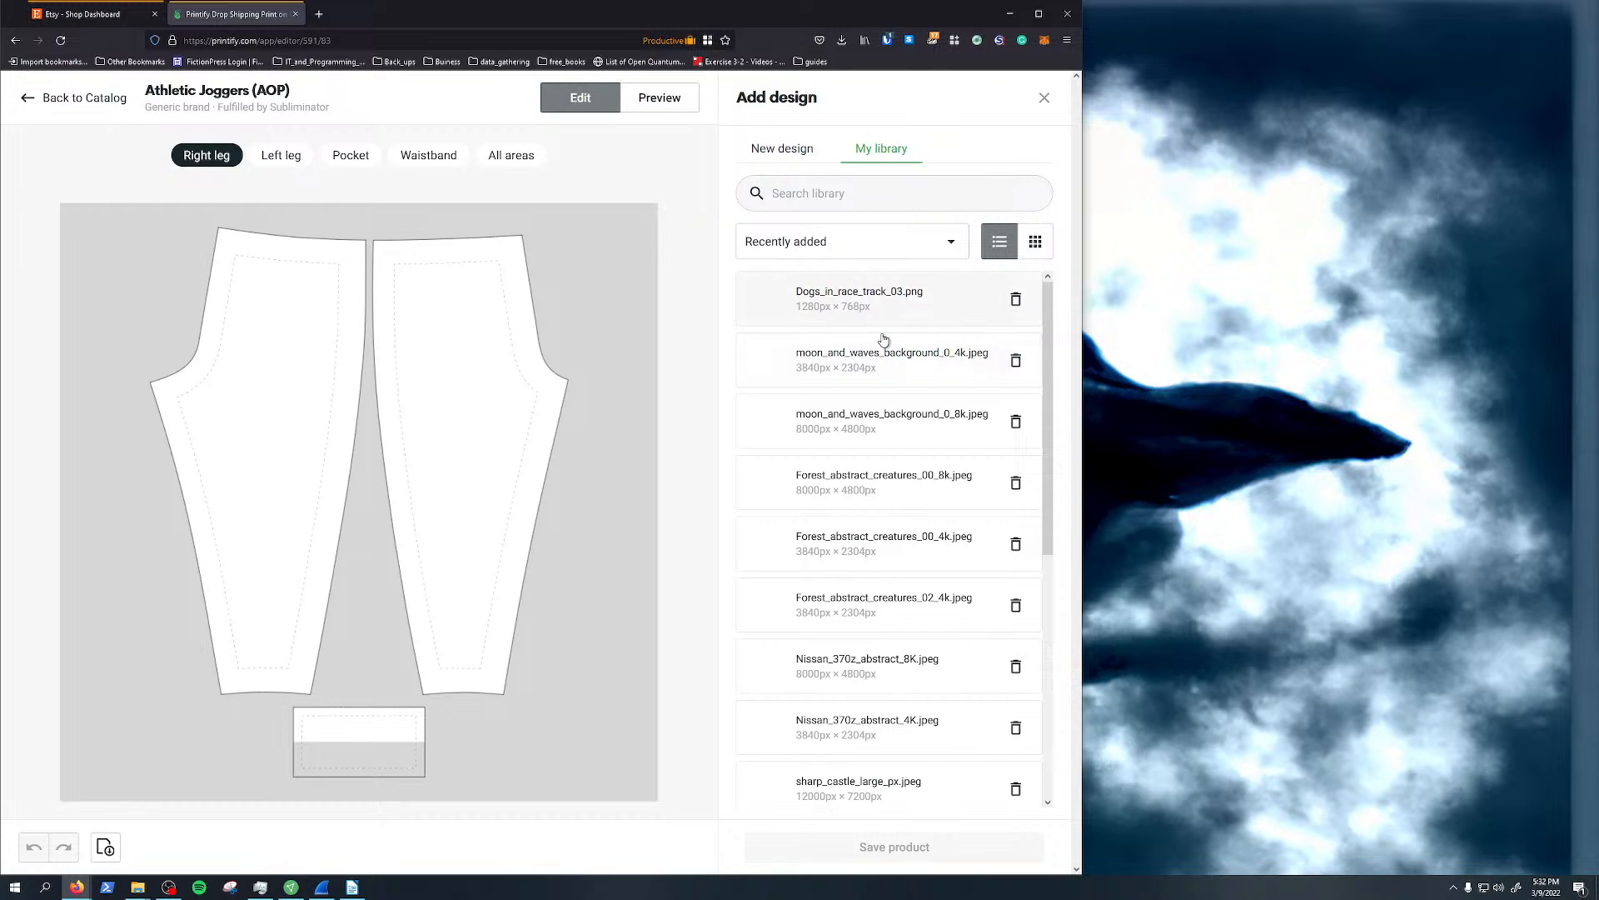
pyautogui.click(892, 423)
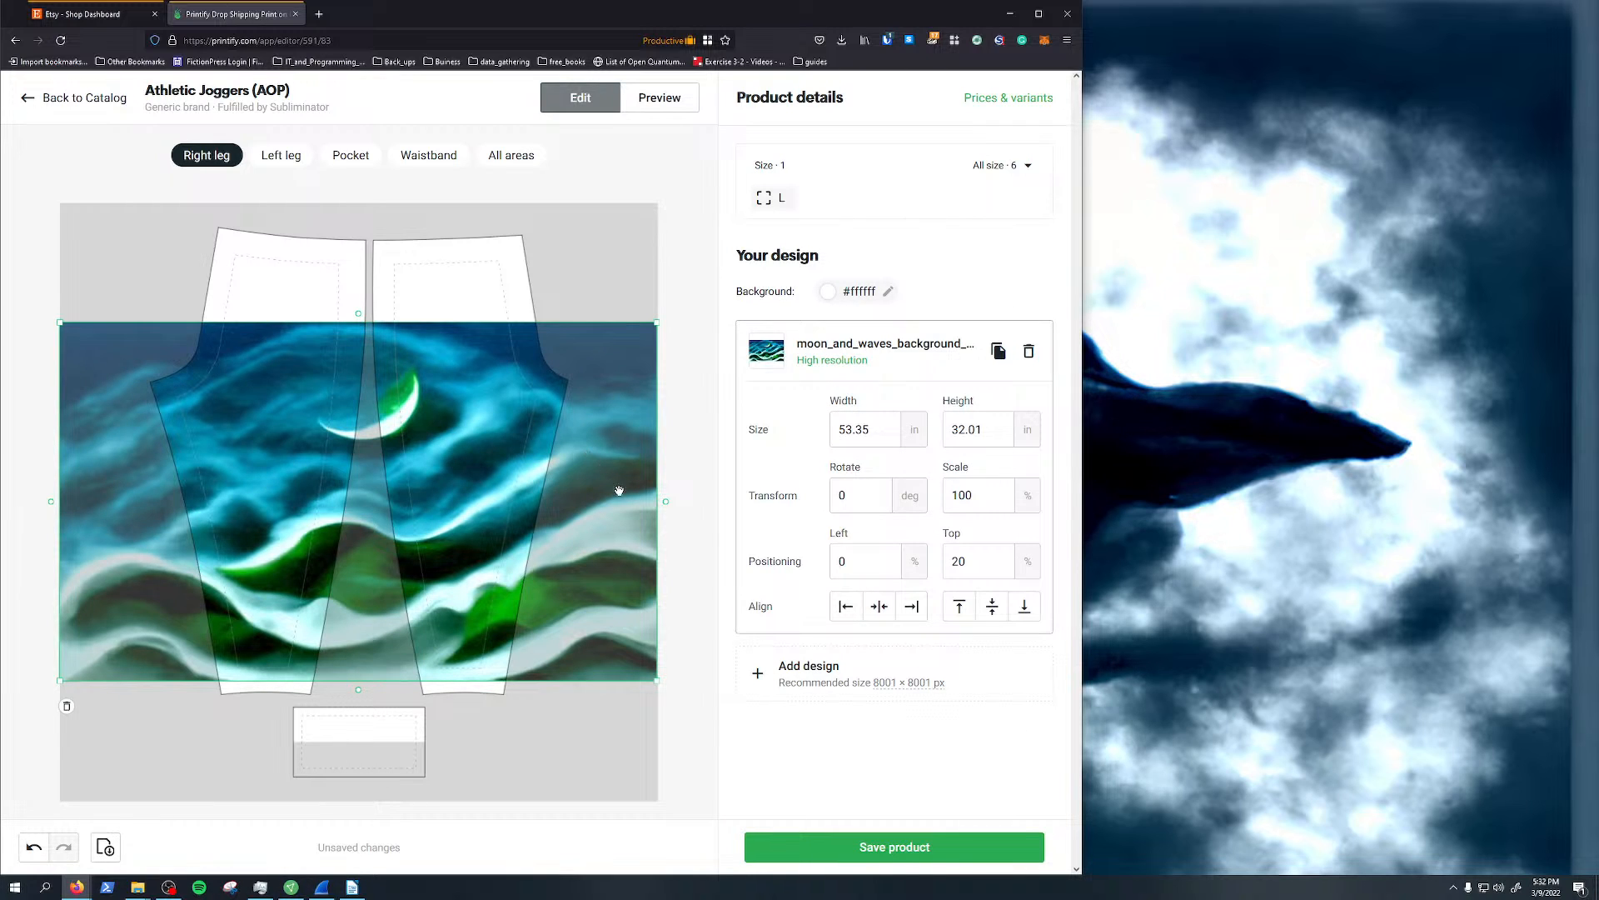
# Cover the right leg with the artwork rotated to about 276 degrees and scaled to about 126%, and save the product
pyautogui.moveTo(666, 505); pyautogui.dragTo(357, 136)
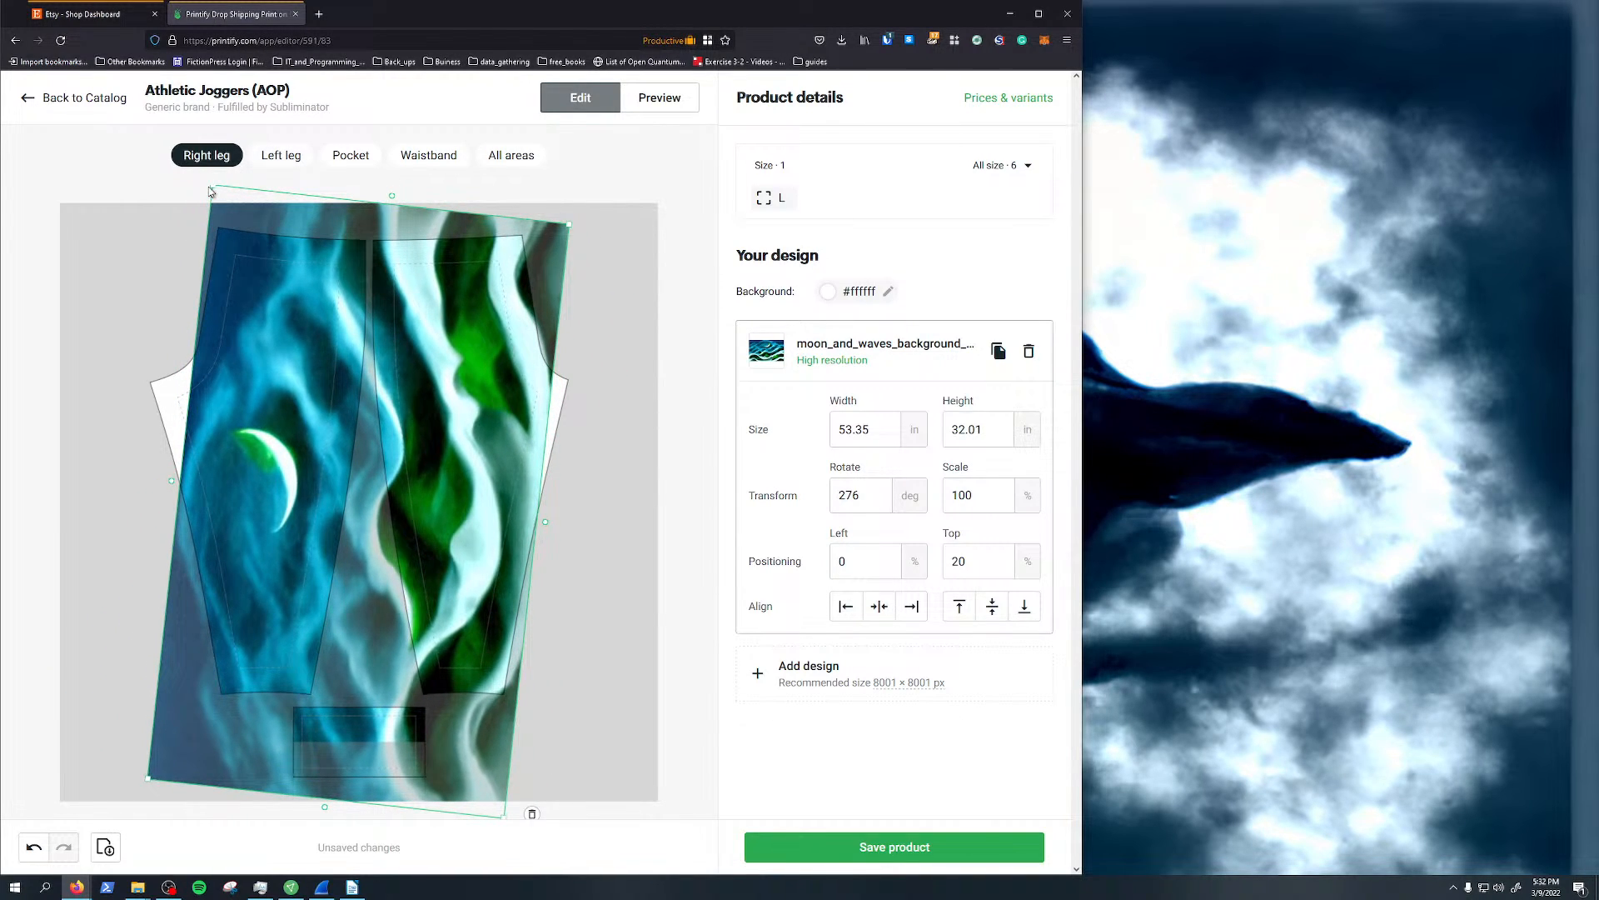
pyautogui.moveTo(209, 191); pyautogui.dragTo(130, 147)
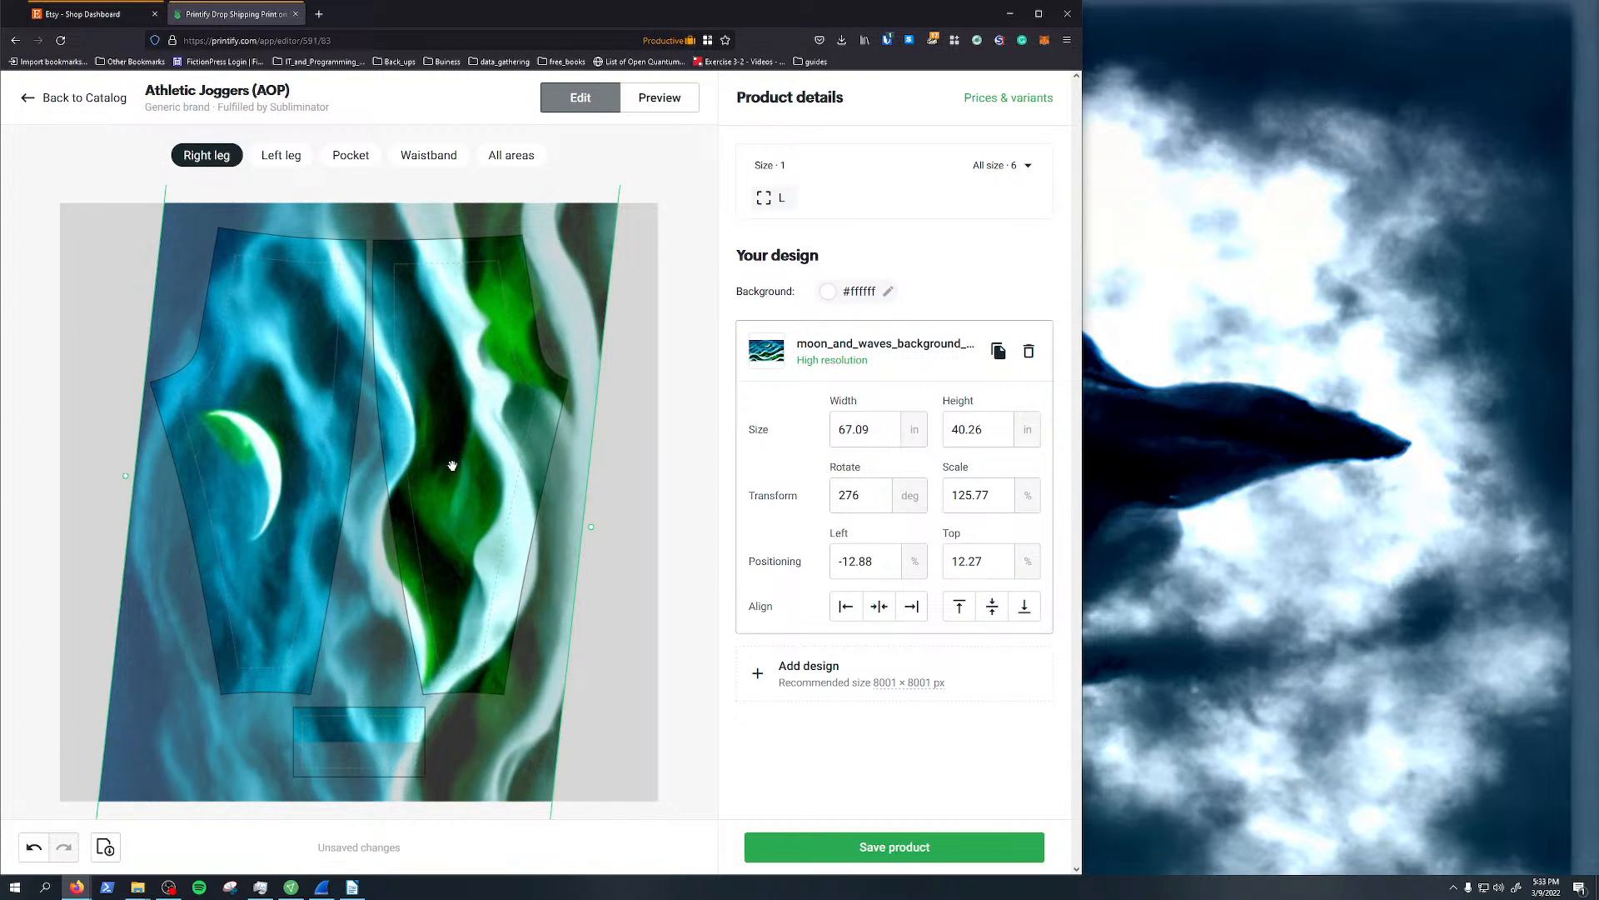
pyautogui.moveTo(466, 416); pyautogui.dragTo(458, 445)
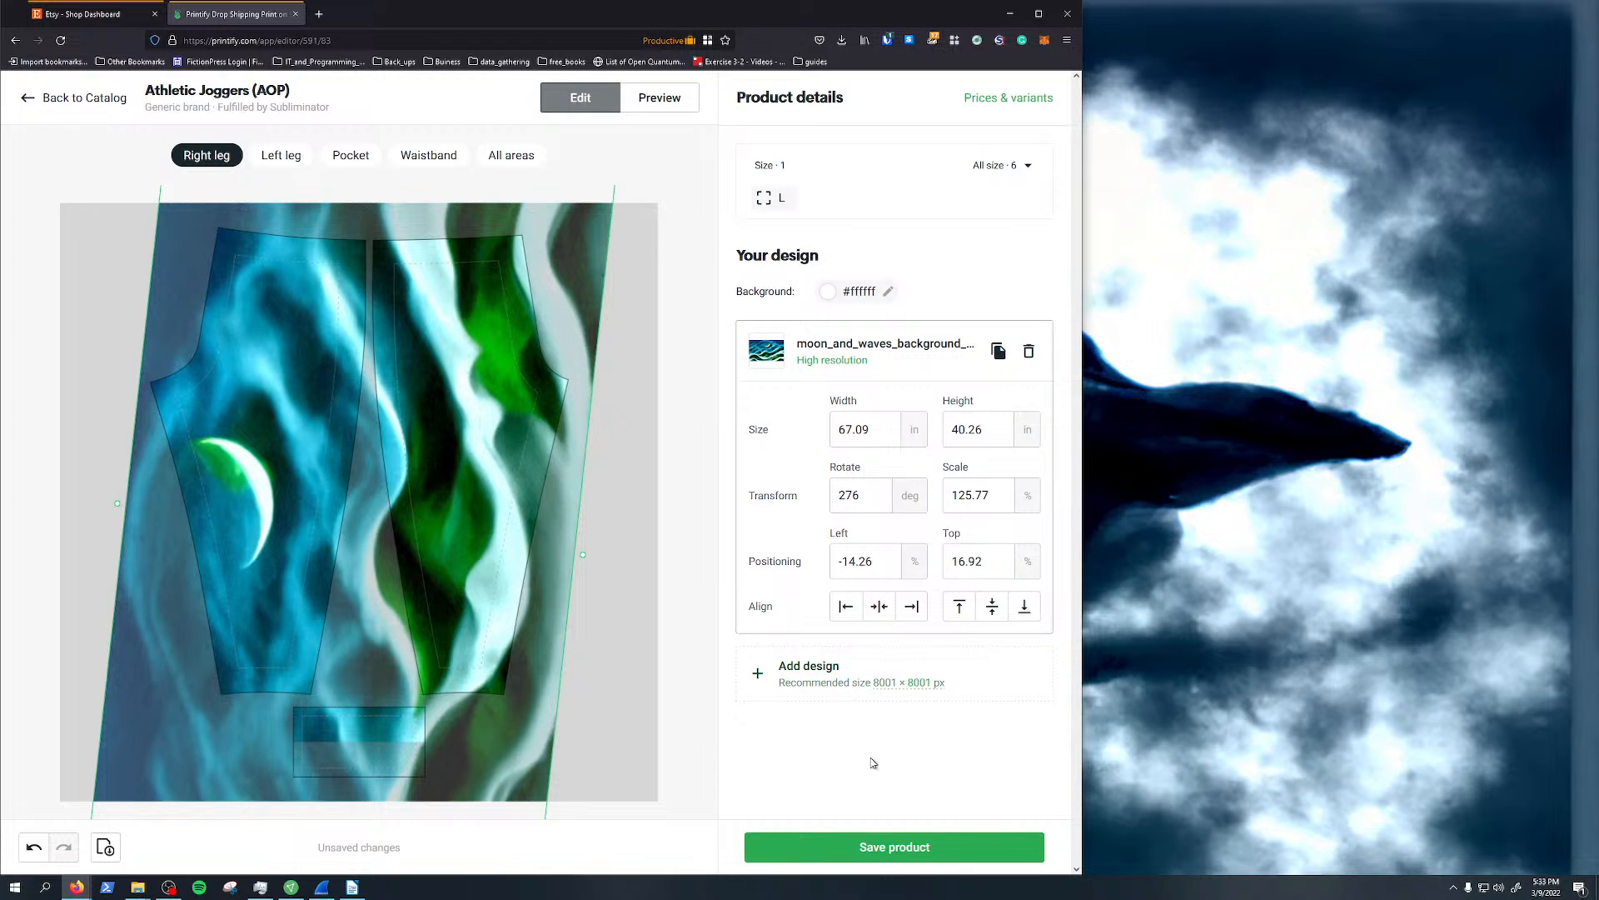
pyautogui.click(897, 839)
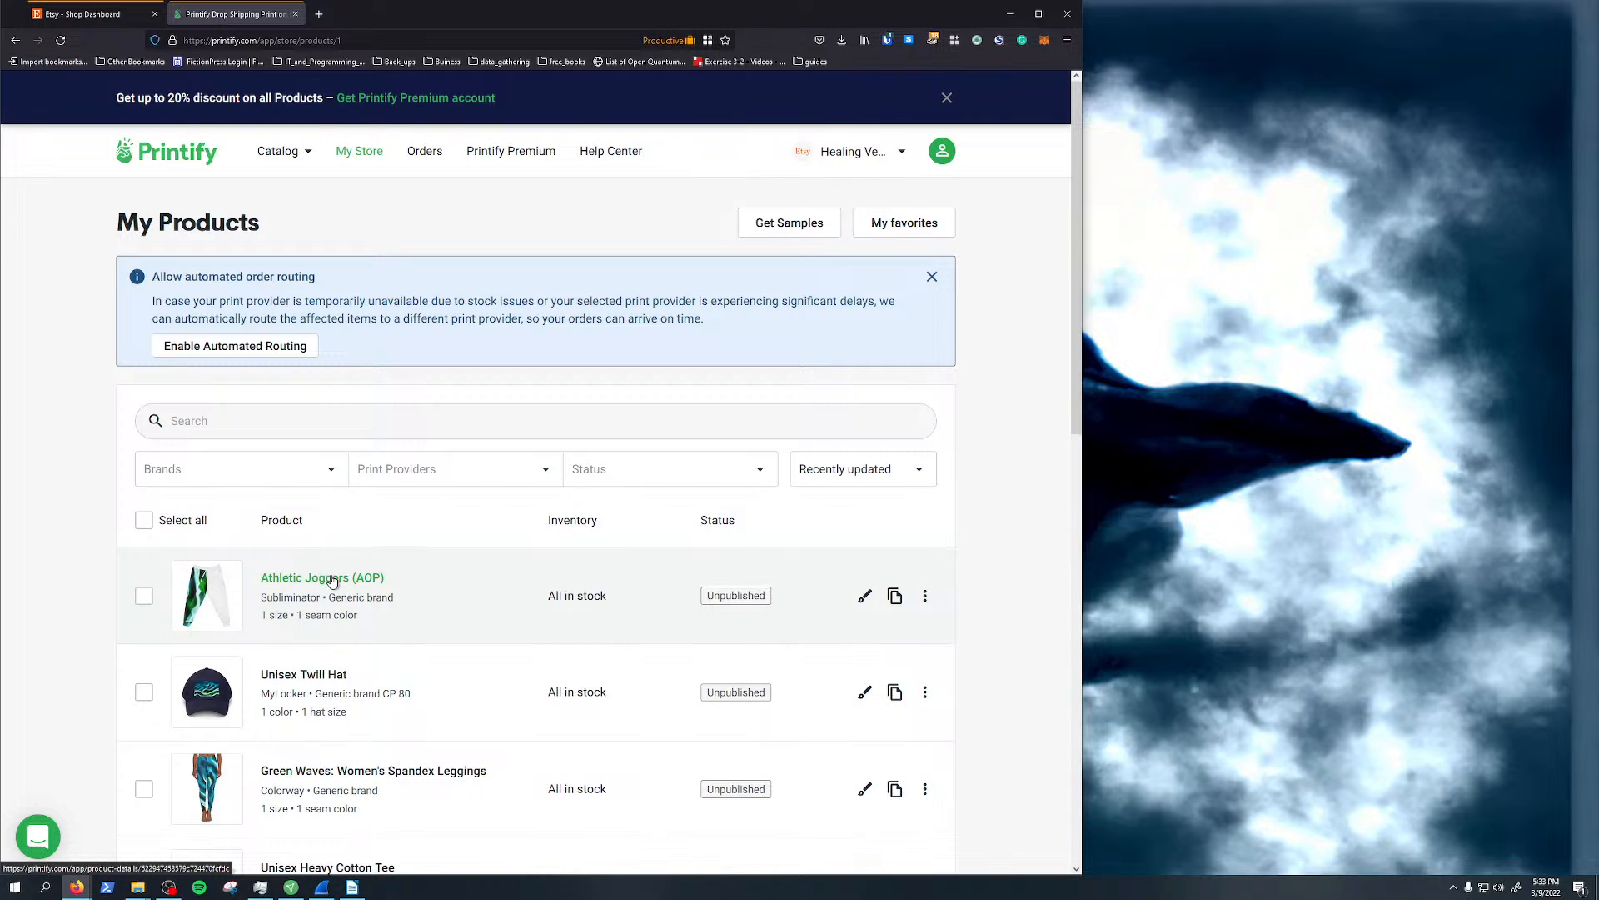
# Open the saved Athletic Joggers product, look over its details page, and reopen its design for editing
pyautogui.click(302, 581)
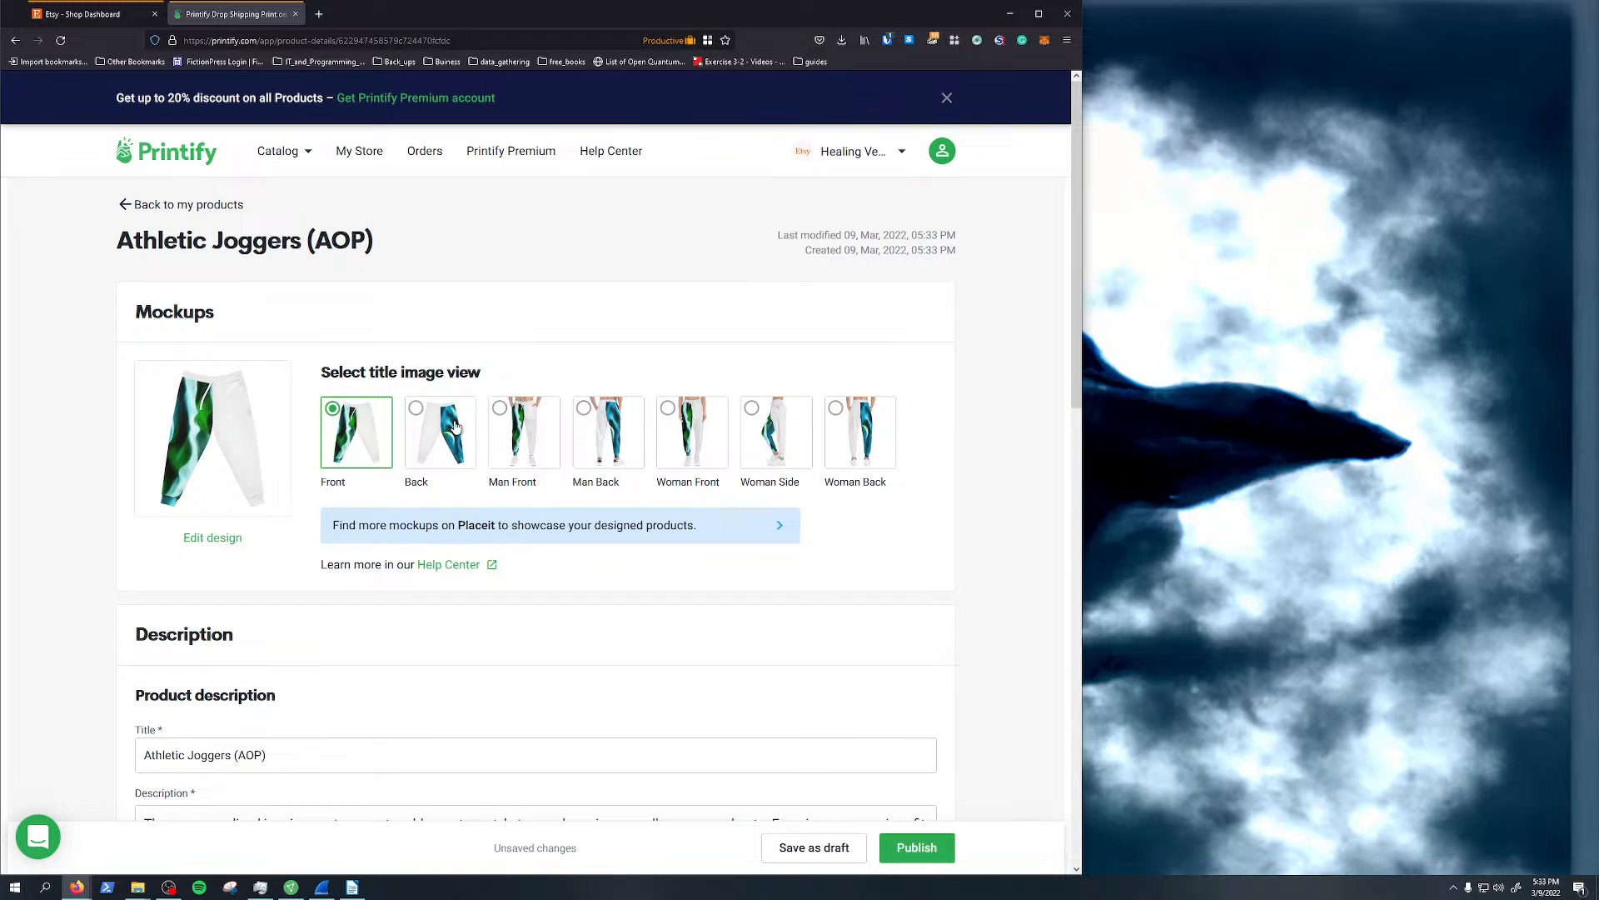
pyautogui.scroll(-3, 578, 425)
pyautogui.scroll(2, 579, 435)
pyautogui.scroll(3, 580, 436)
pyautogui.click(213, 538)
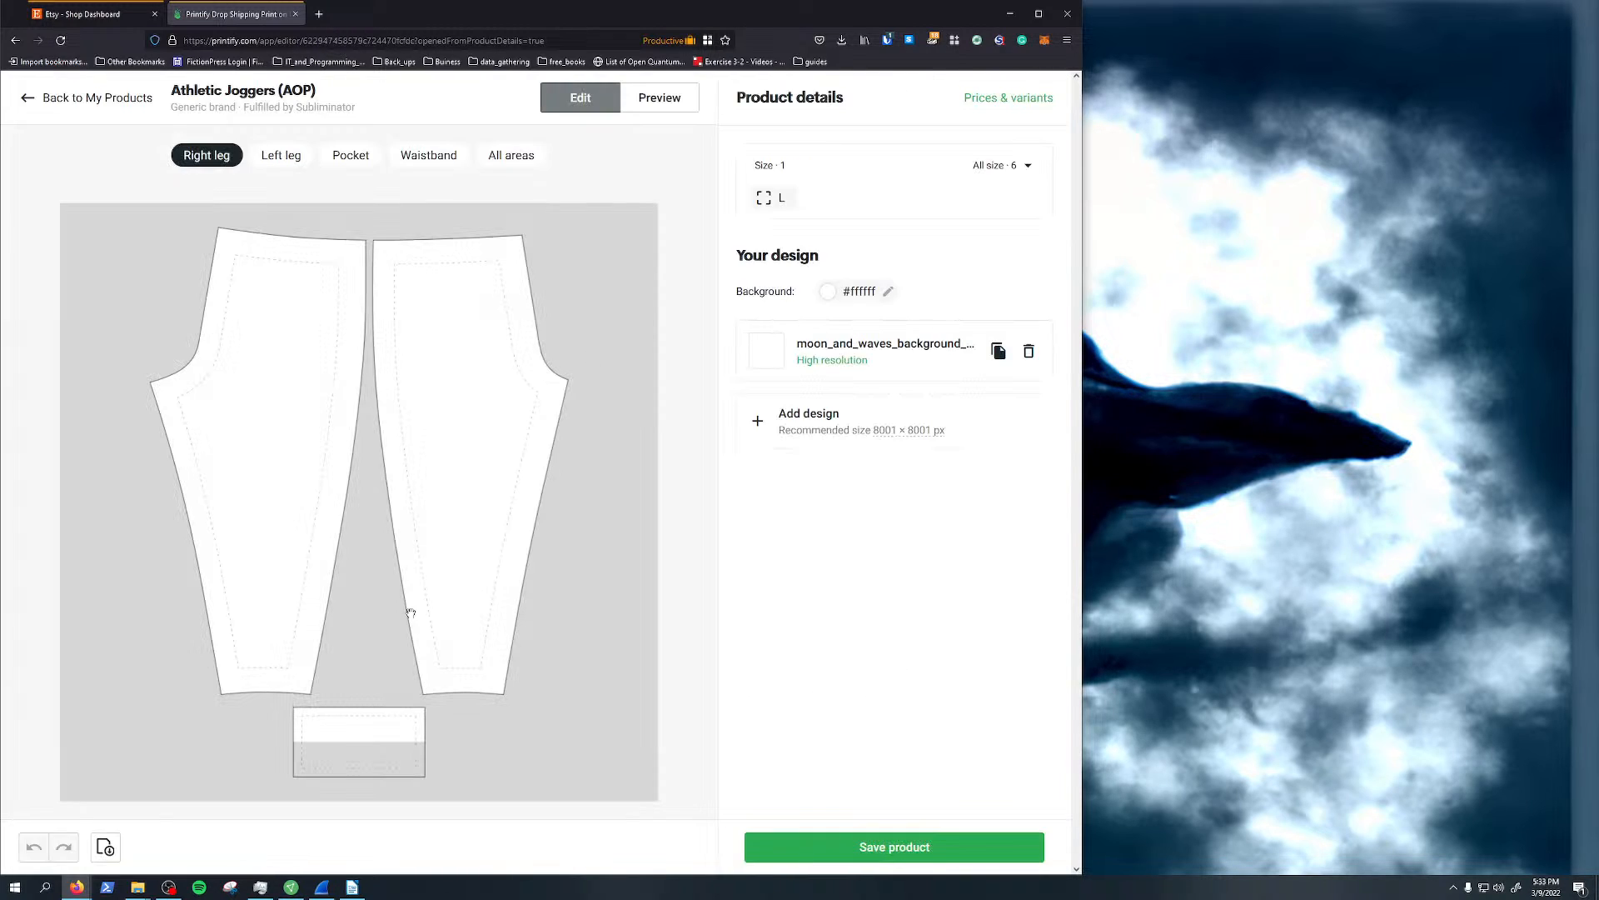
# Launch GIMP 2.10.30 alongside the browser
pyautogui.click(45, 887)
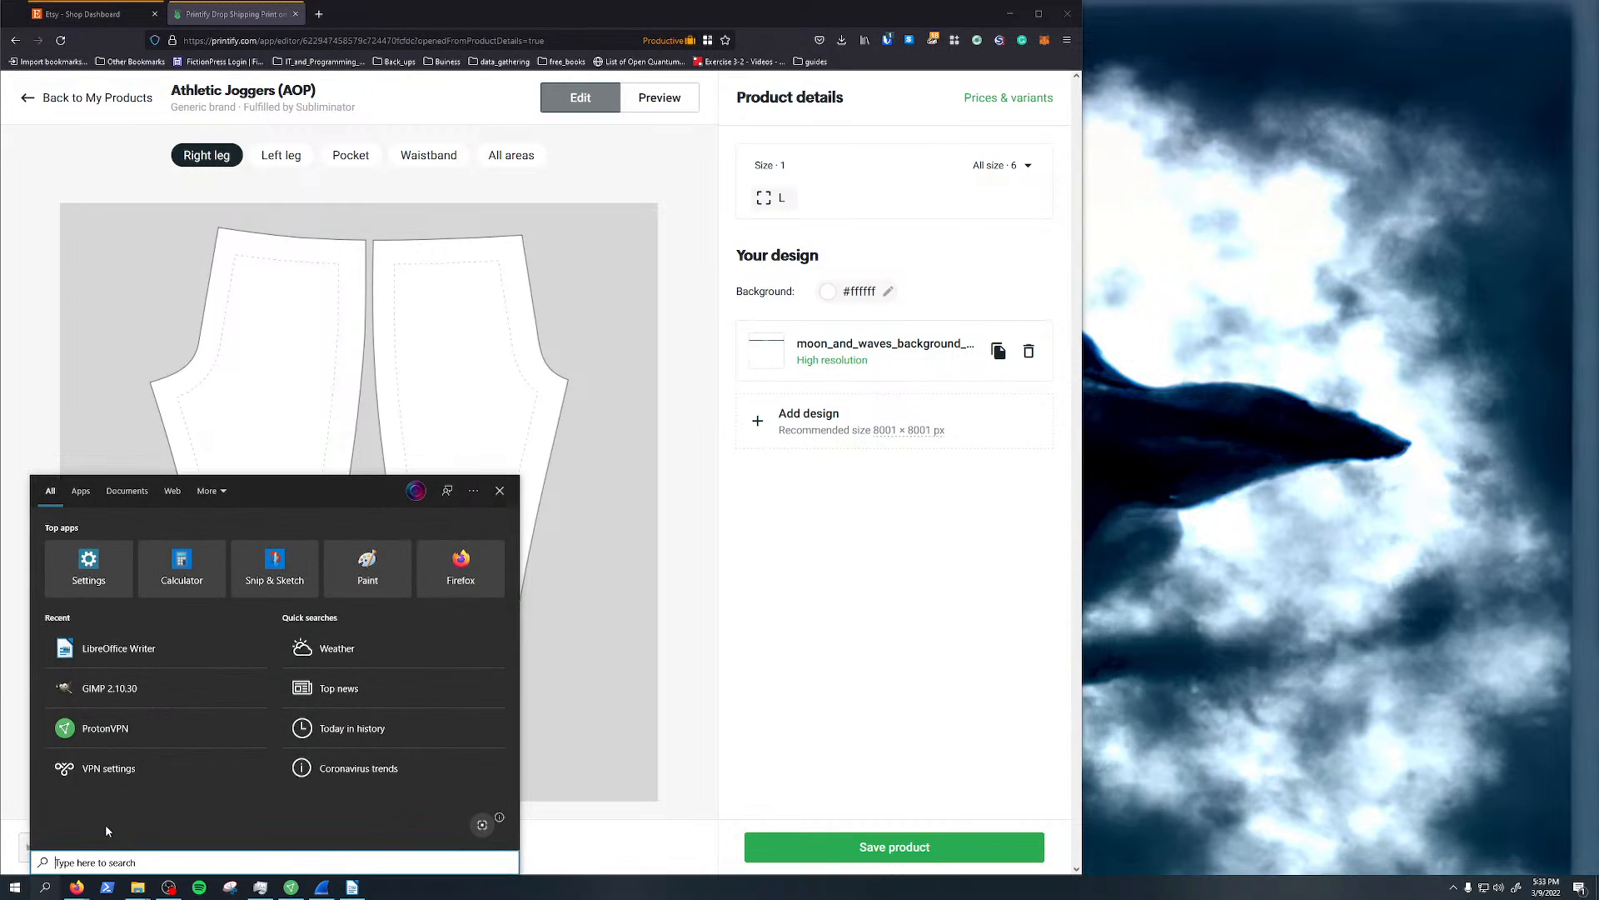
pyautogui.click(102, 685)
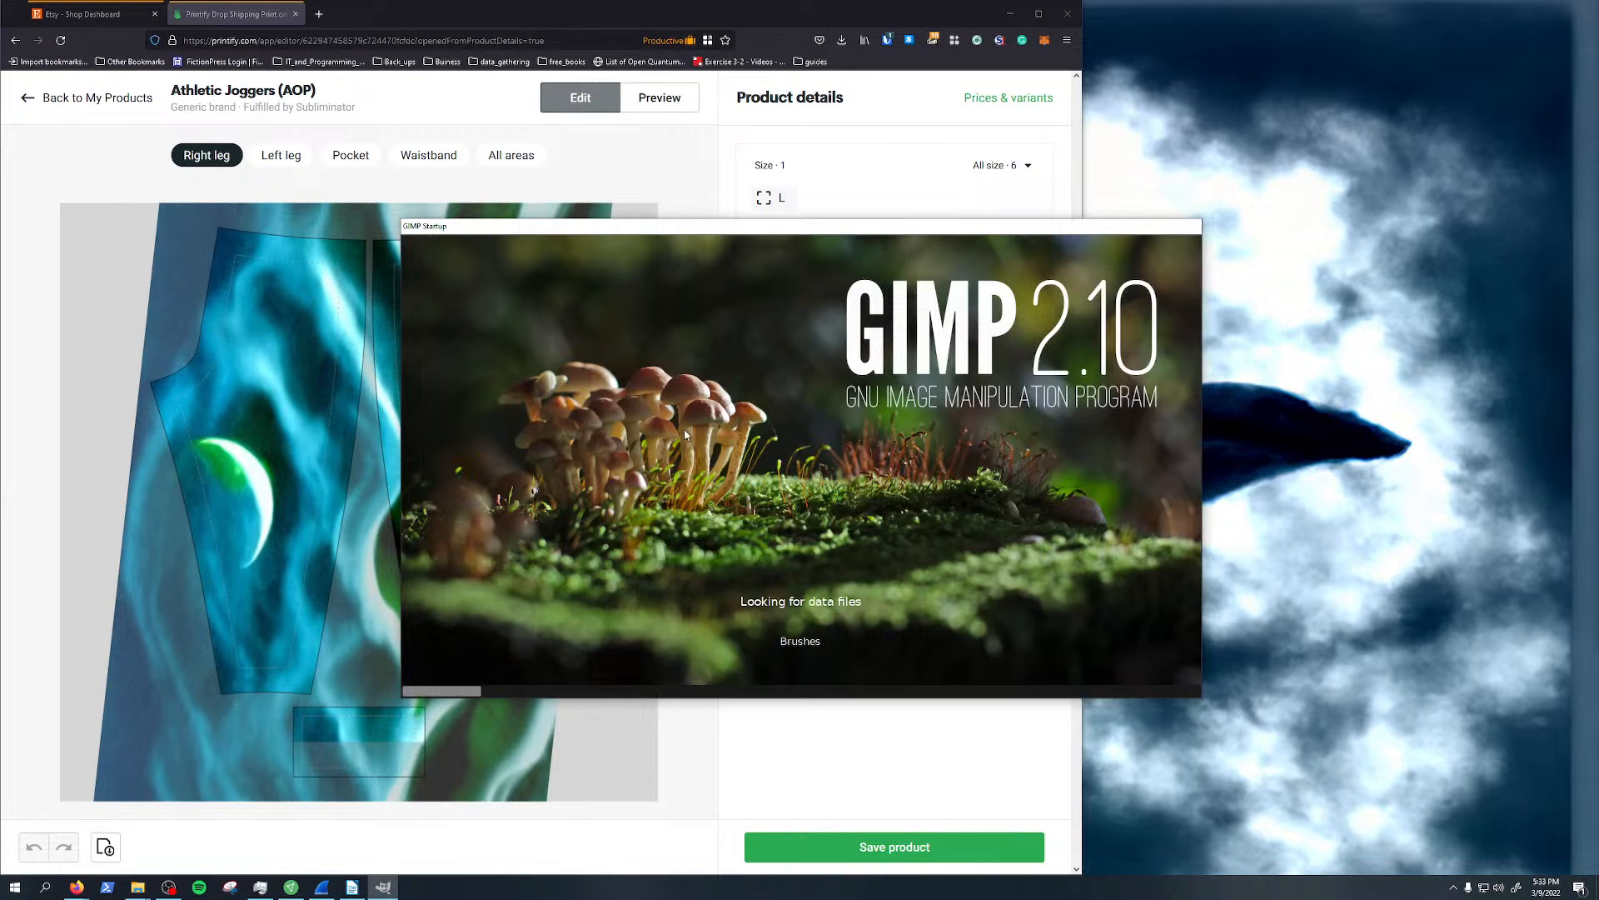
pyautogui.moveTo(823, 246); pyautogui.dragTo(1598, 155)
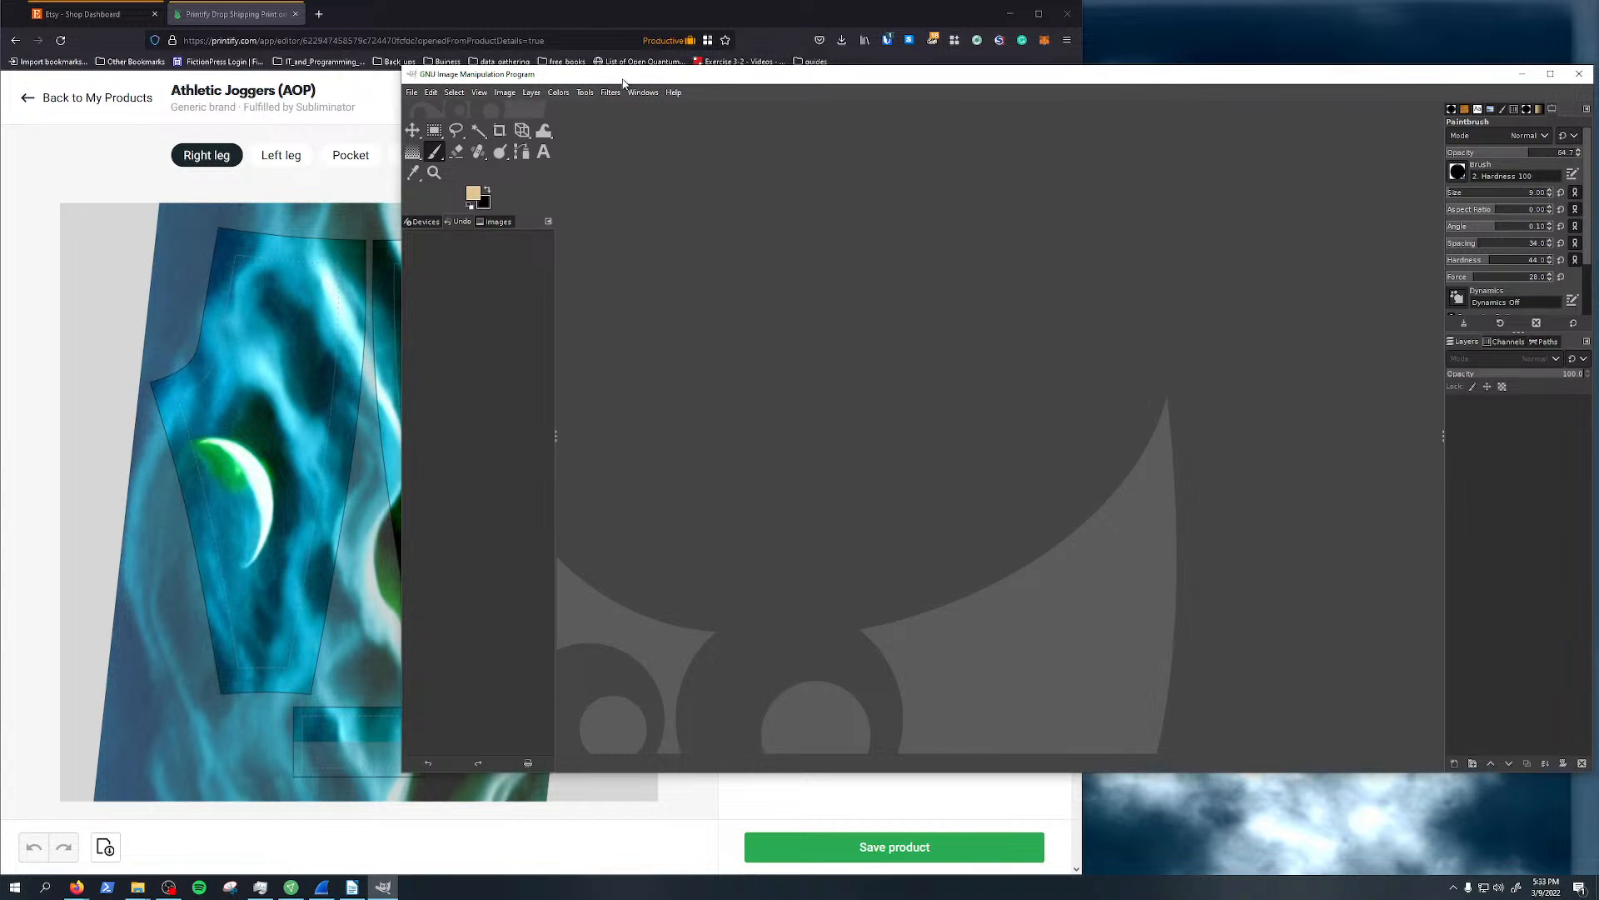
# Open the recently used image Carrot_birthday_party_sharp_hd.jpeg for editing
pyautogui.click(417, 93)
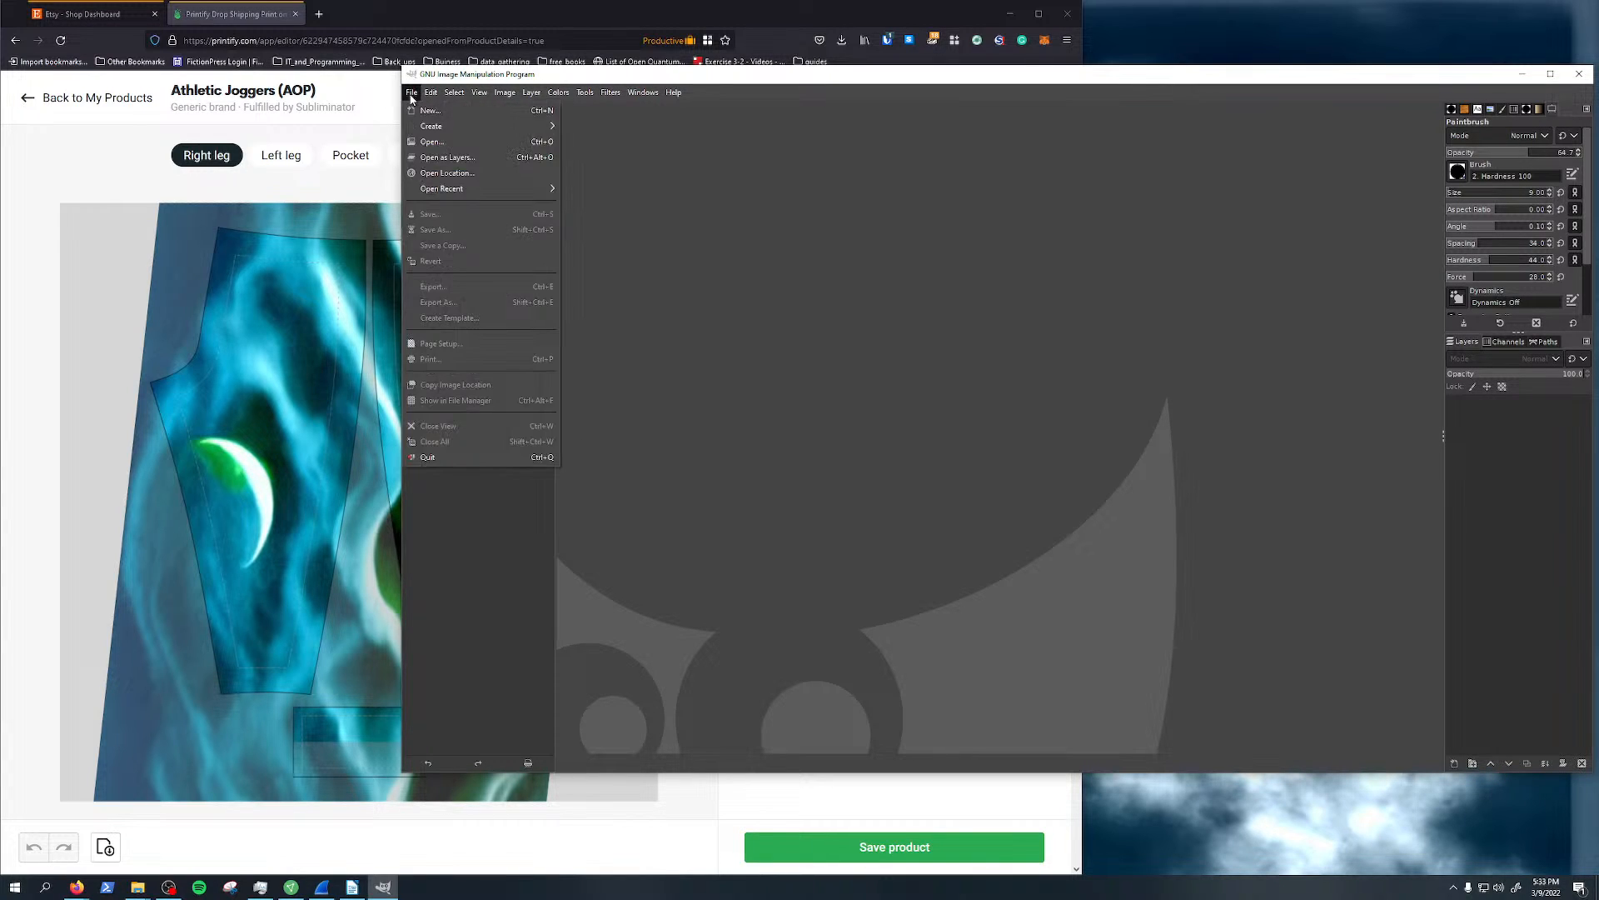
pyautogui.click(441, 140)
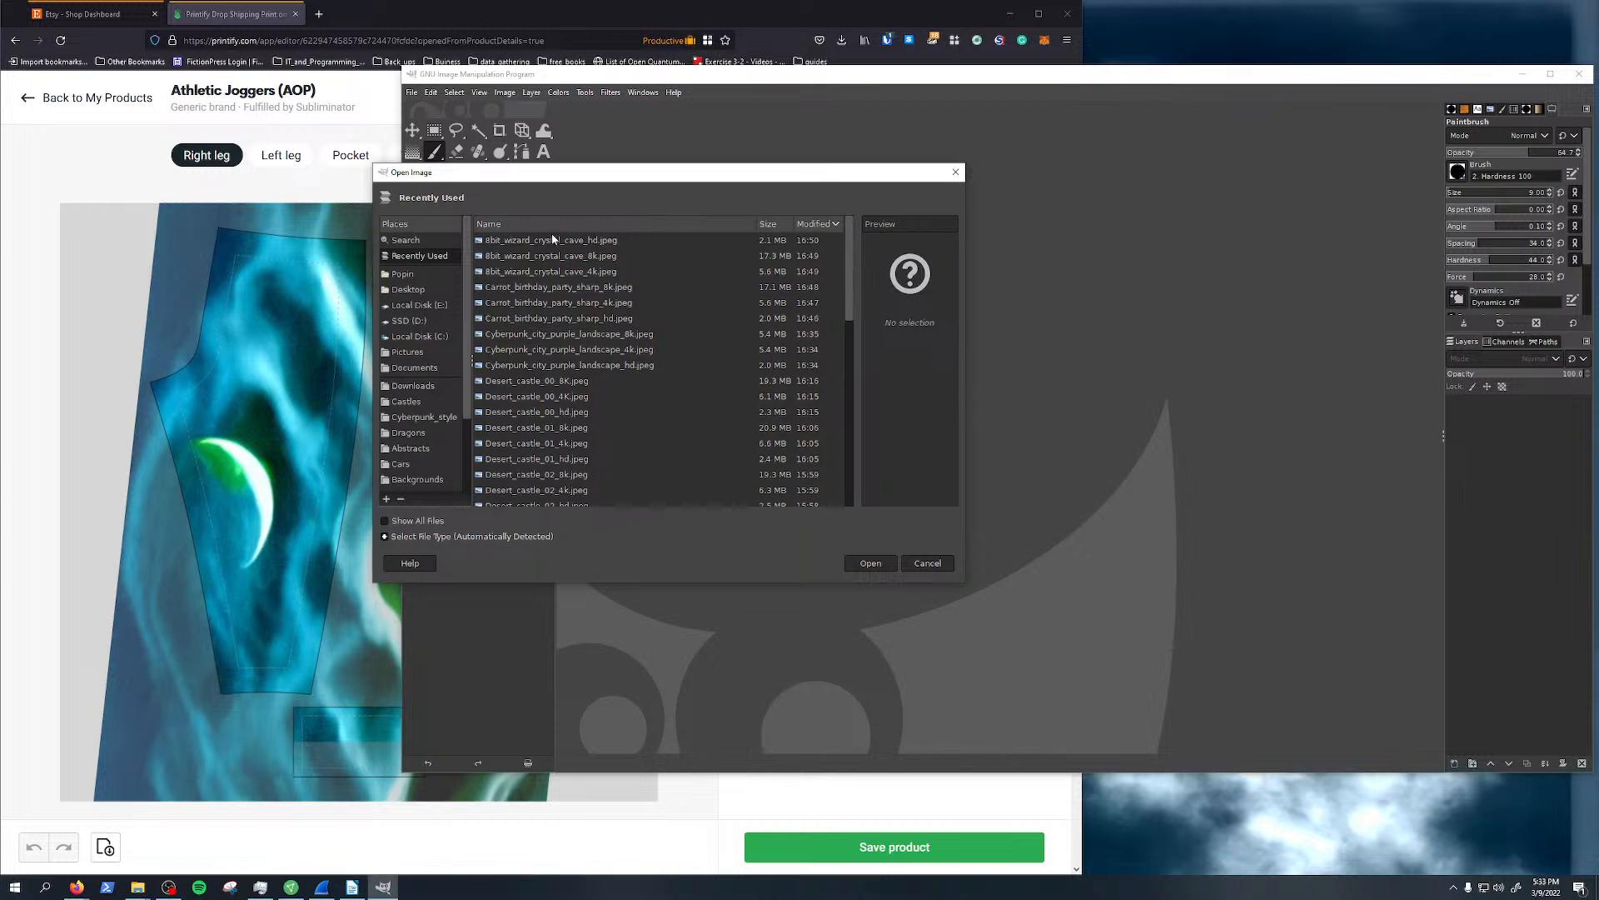
pyautogui.click(616, 318)
pyautogui.click(870, 563)
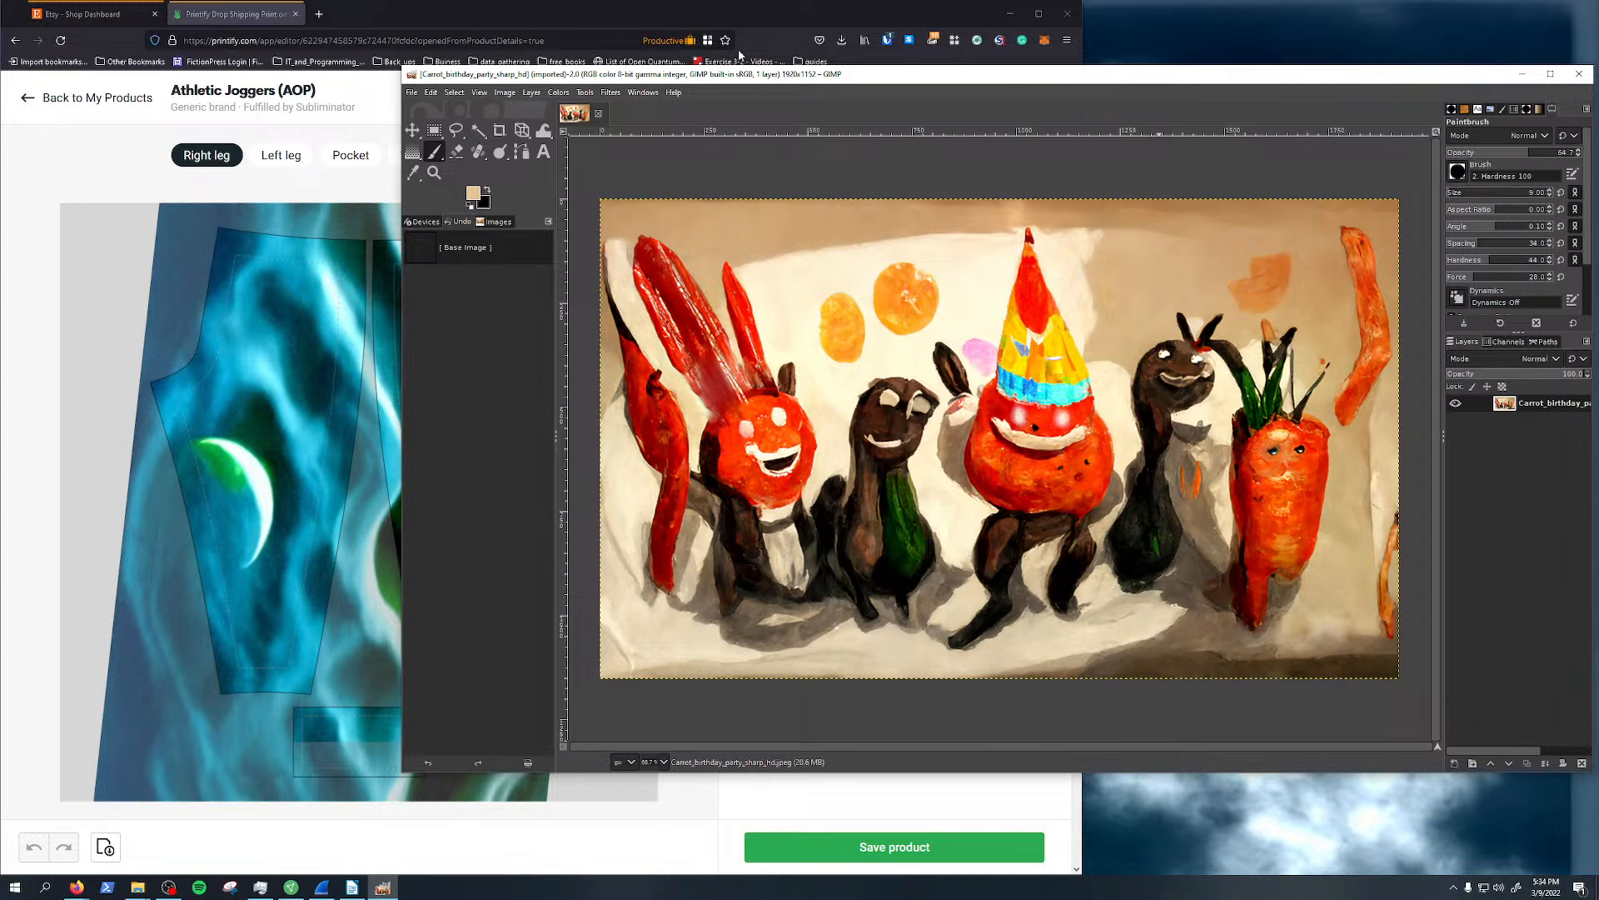
# Scale the carrot birthday party image to 3840 × 2304 px with an X resolution of 100
pyautogui.rightClick(940, 406)
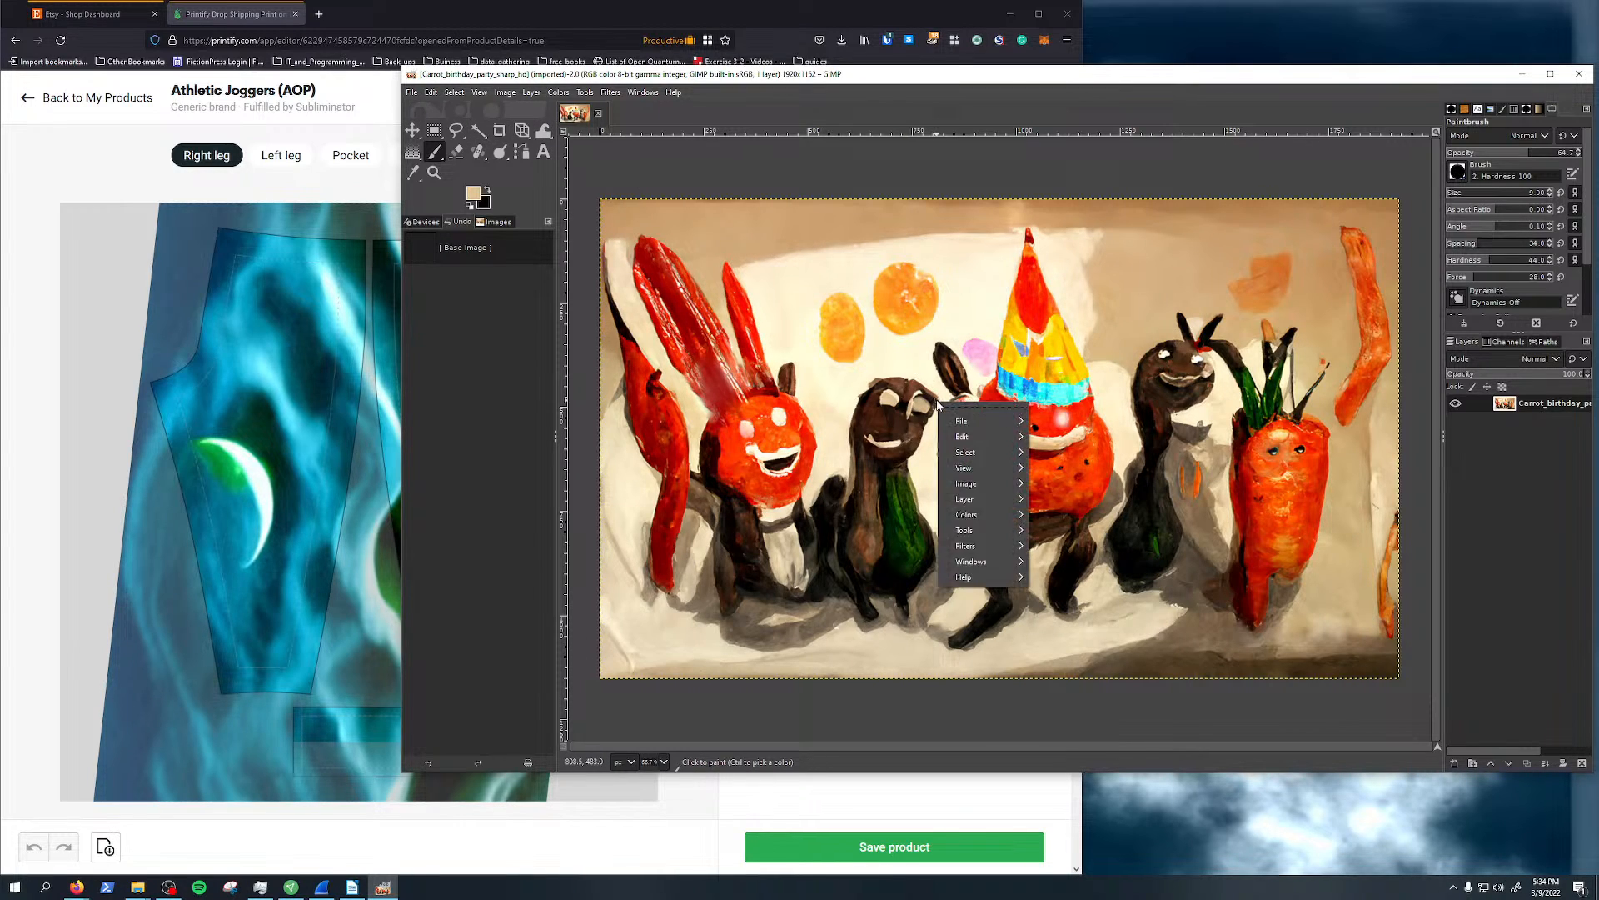
pyautogui.moveTo(1003, 483)
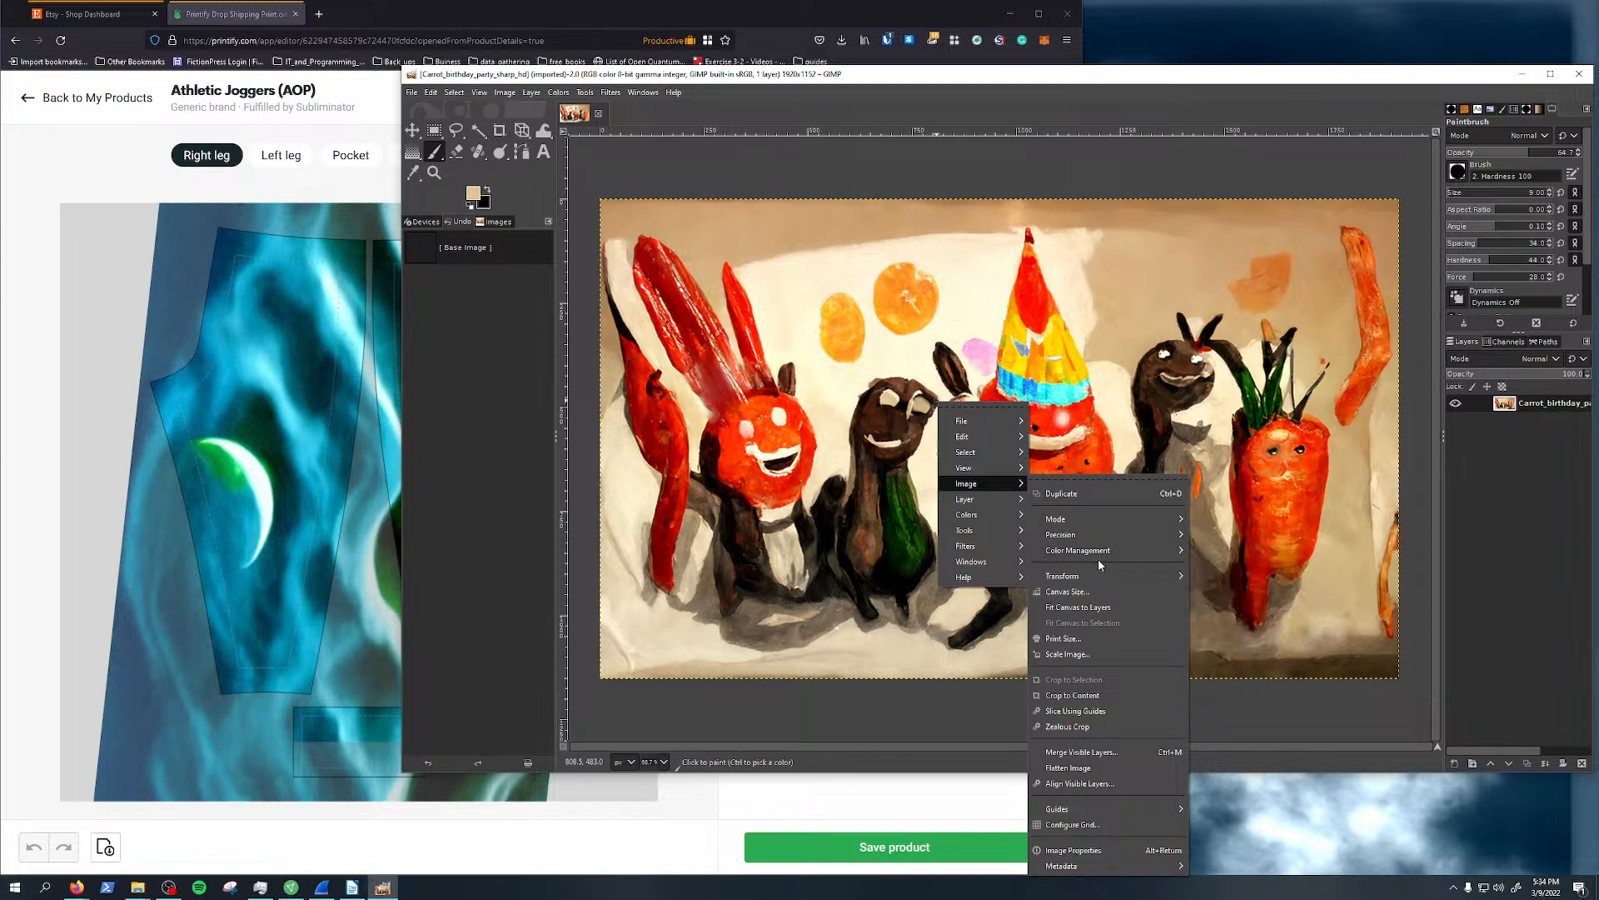
pyautogui.click(913, 333)
pyautogui.rightClick(831, 497)
pyautogui.moveTo(914, 574)
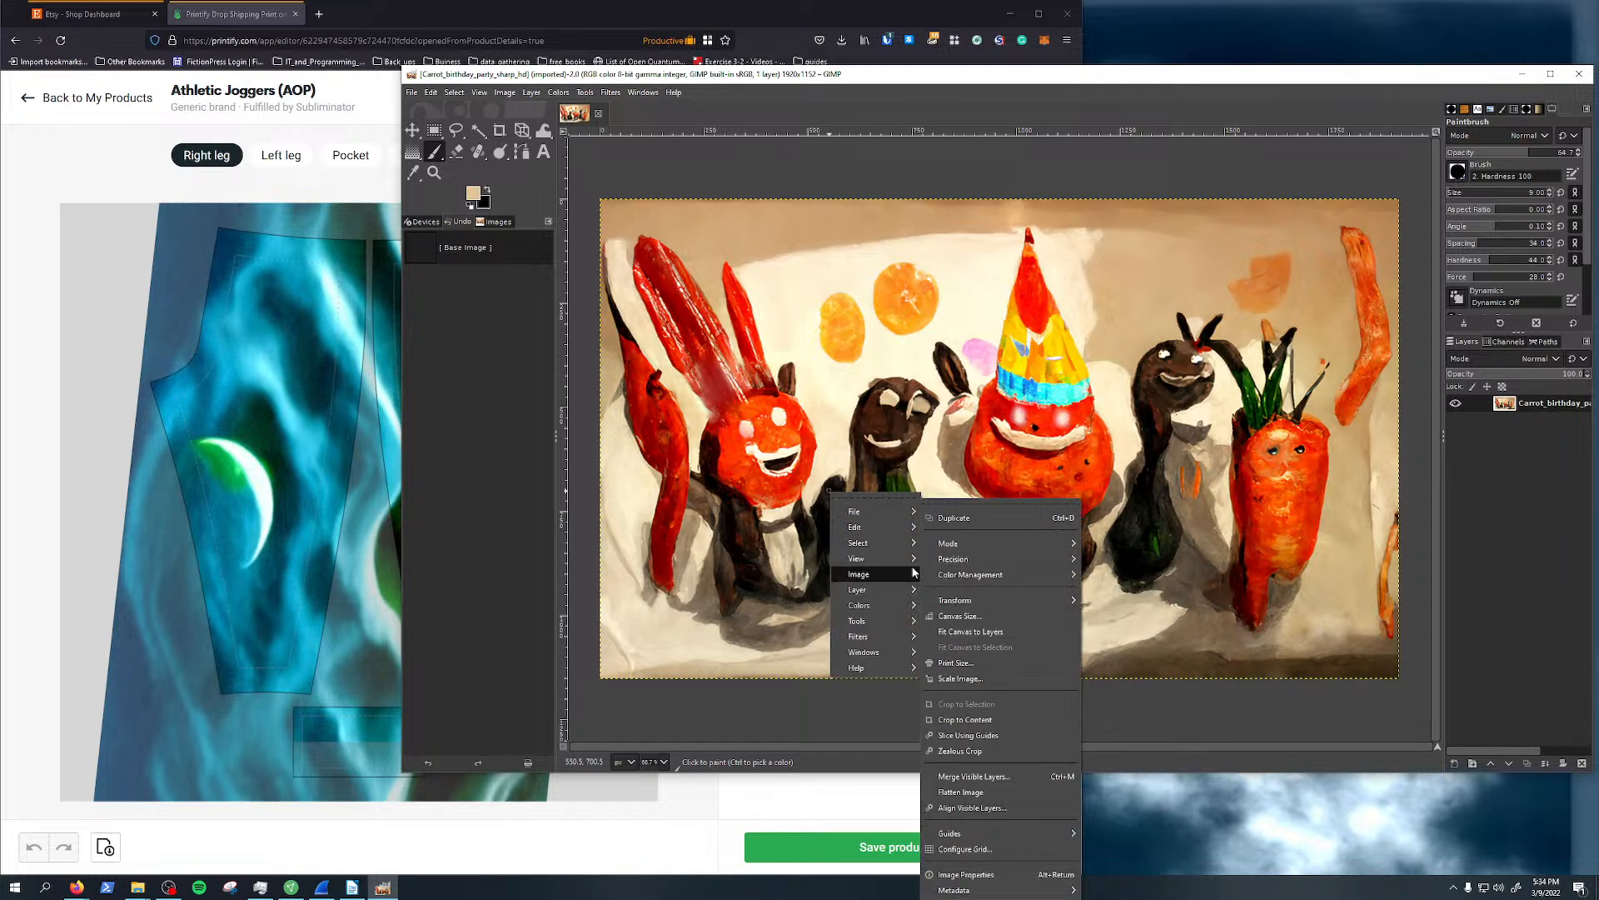
pyautogui.click(959, 678)
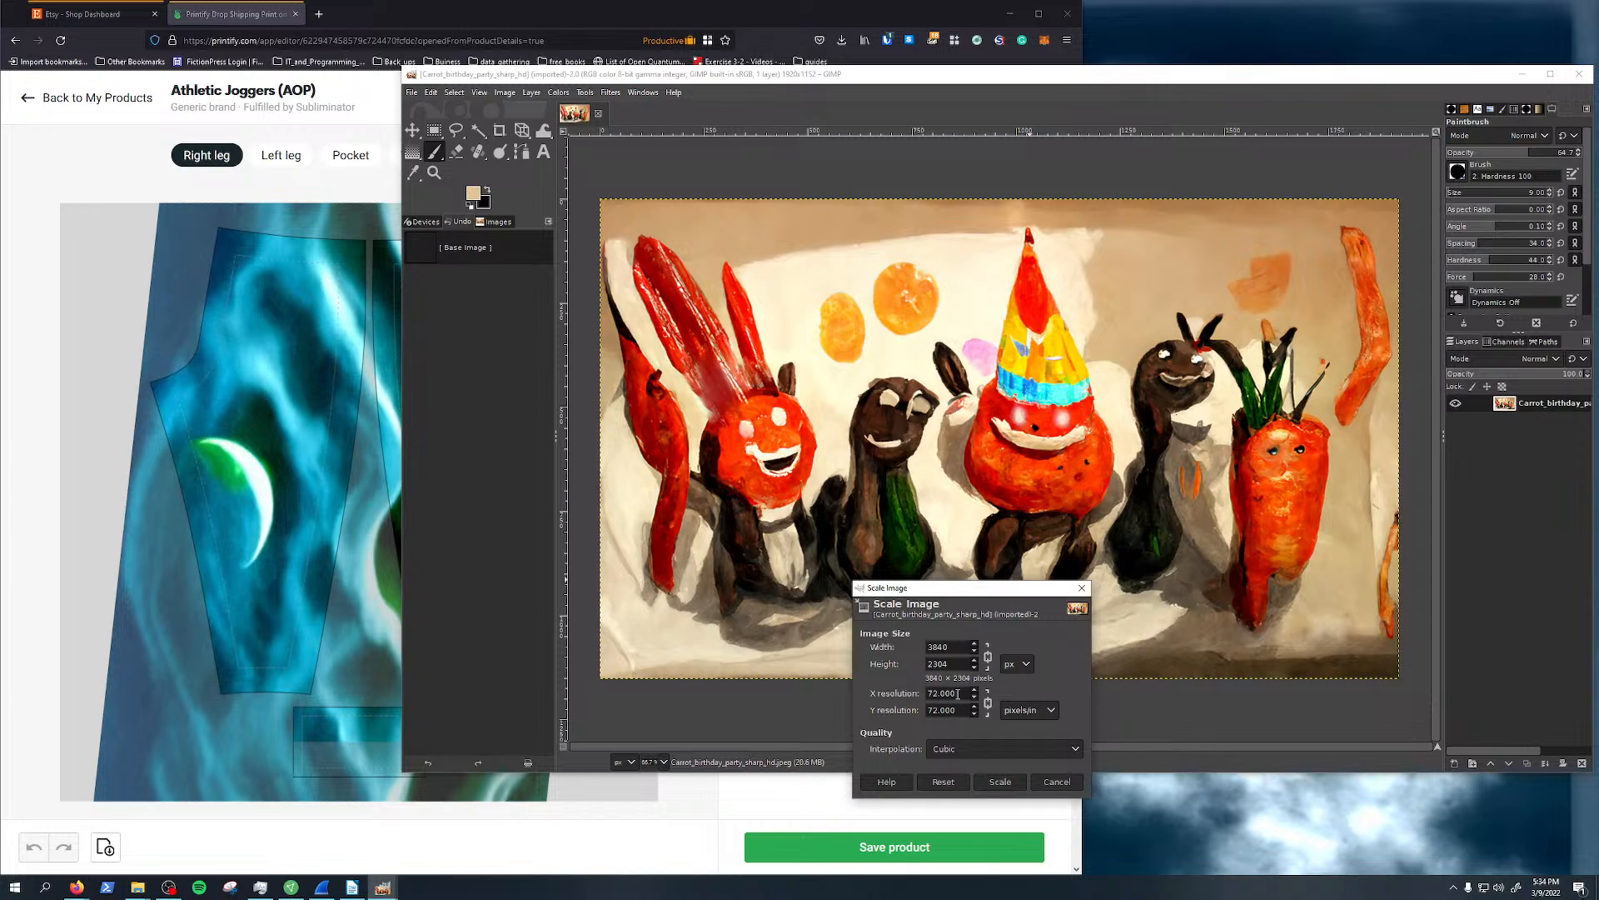
pyautogui.moveTo(958, 693); pyautogui.dragTo(904, 700)
pyautogui.write('100')
pyautogui.click(1001, 780)
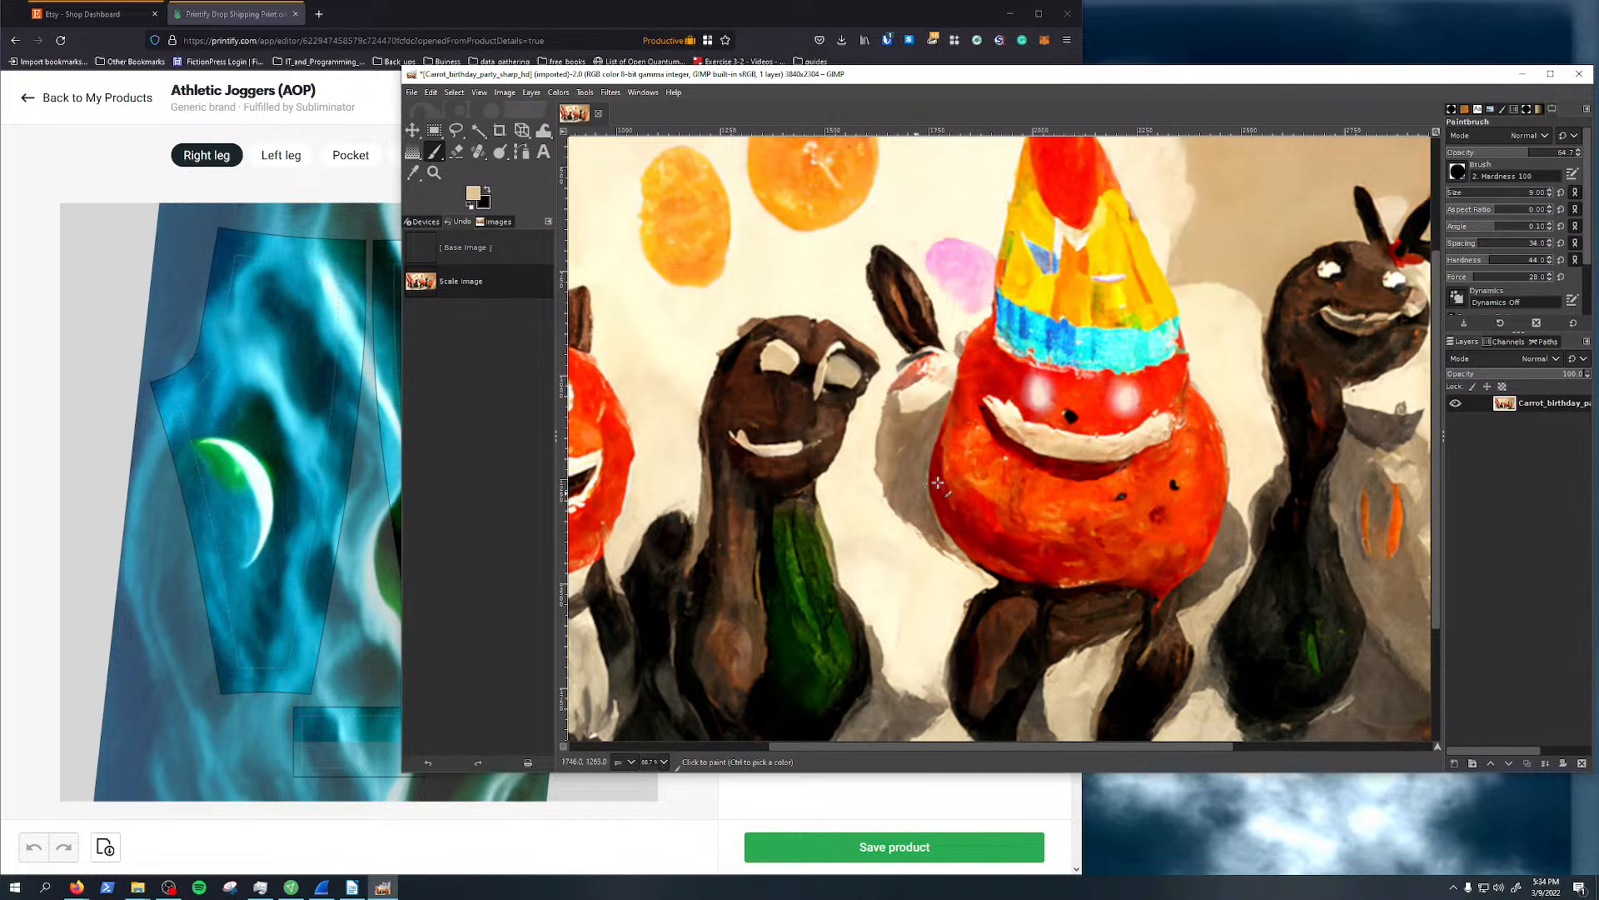
# View the enlarged carrot image at 100% in a maximized window, examine its detail across the picture, and restore the window size
pyautogui.rightClick(929, 498)
pyautogui.moveTo(967, 569)
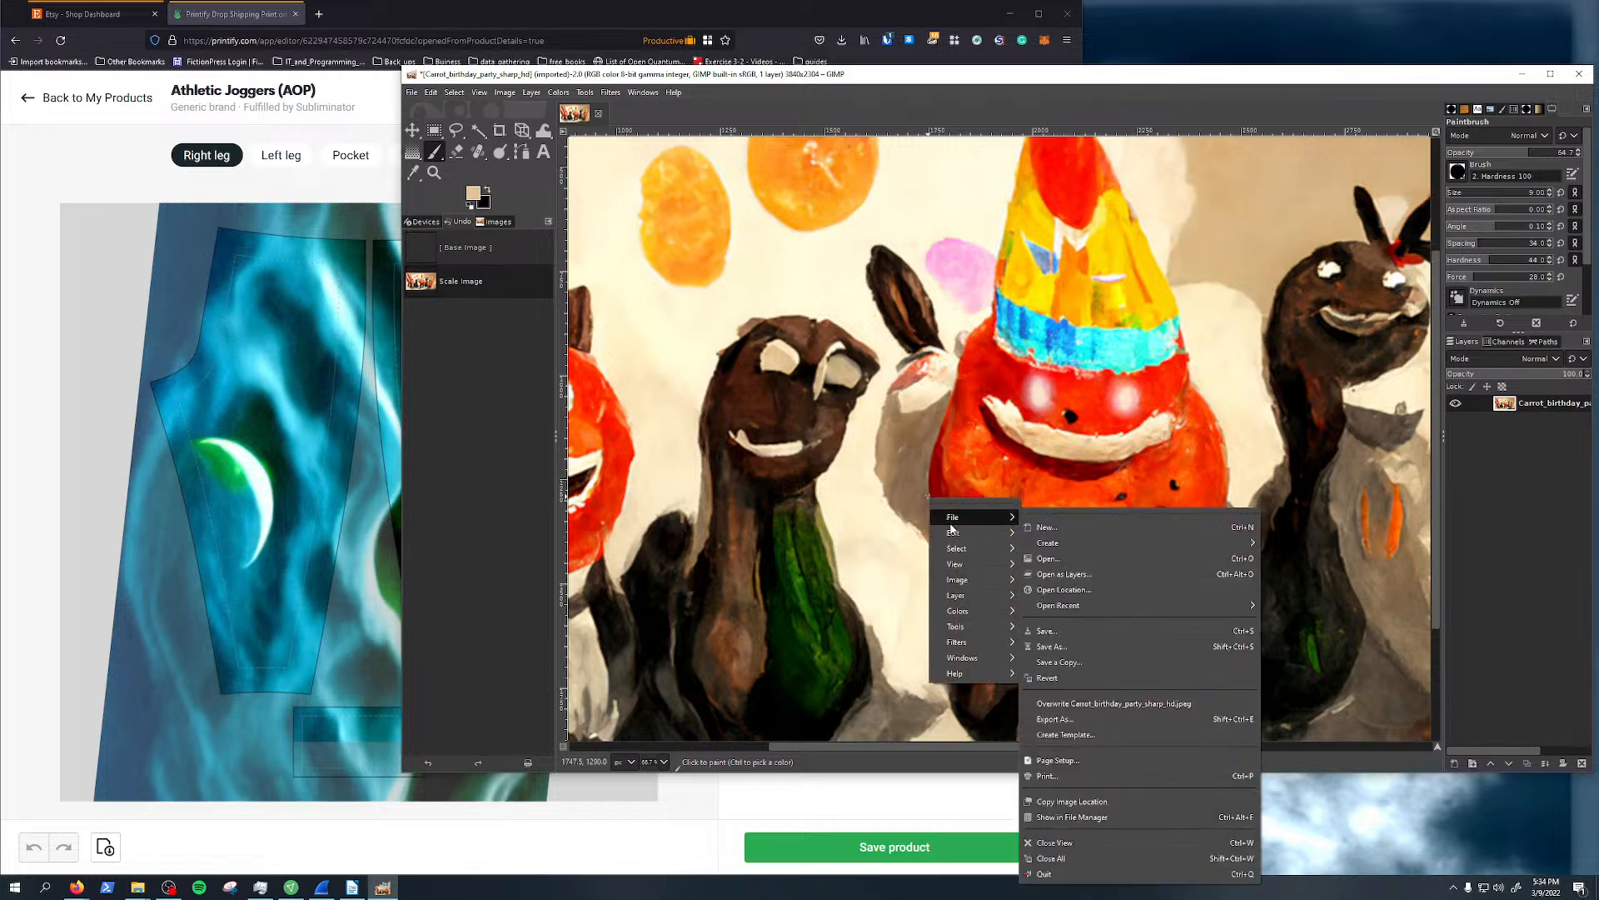
pyautogui.moveTo(1112, 494)
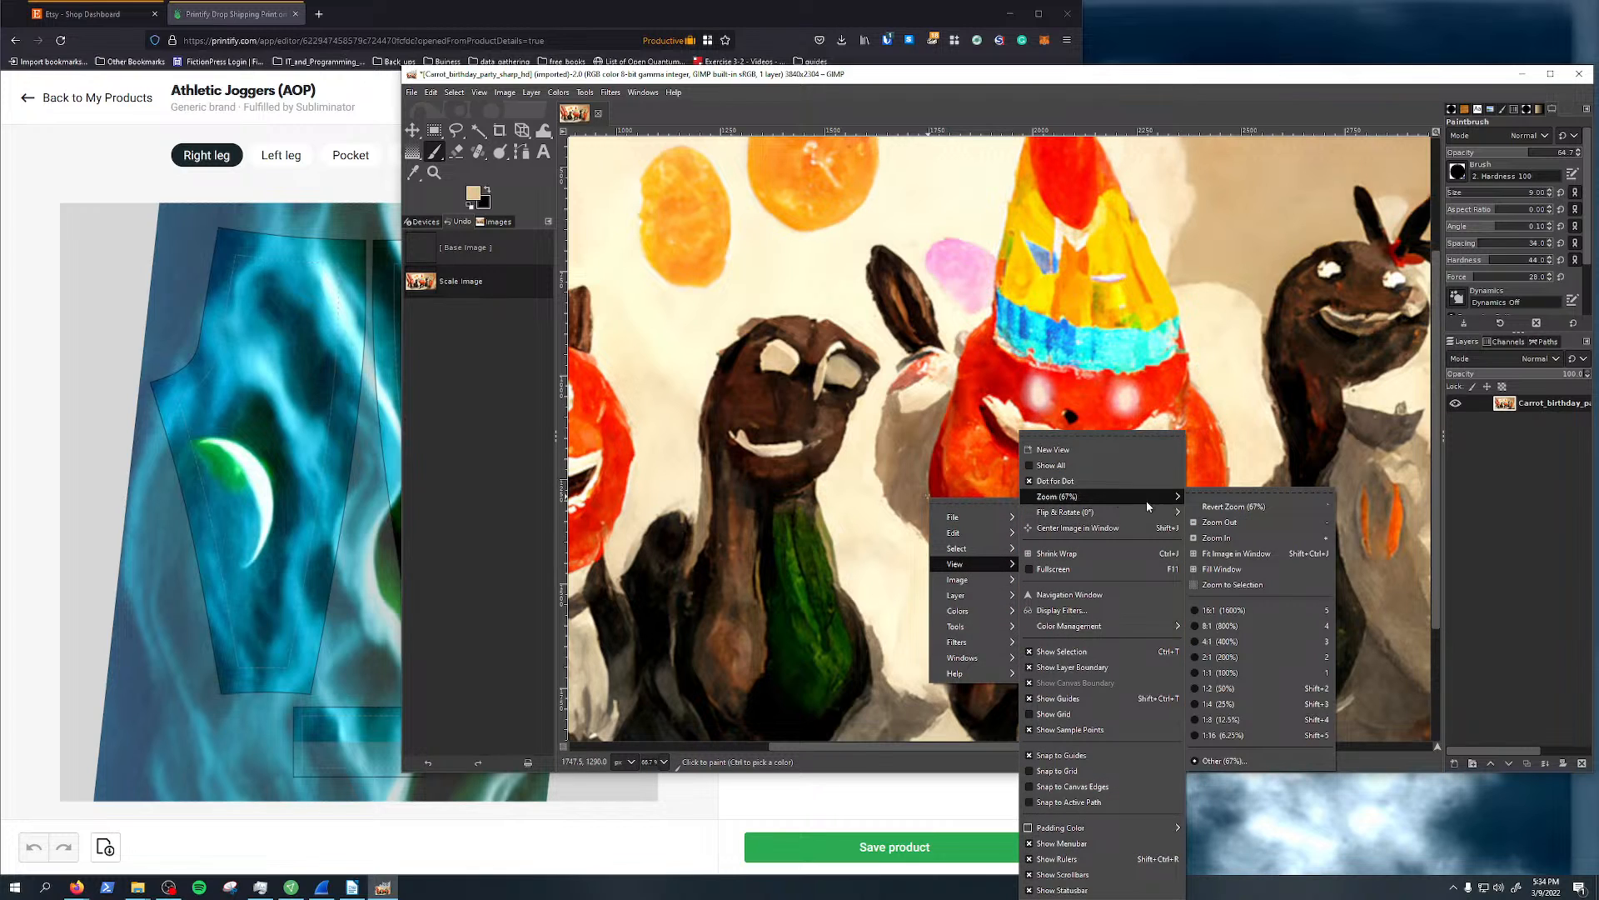
pyautogui.click(1236, 671)
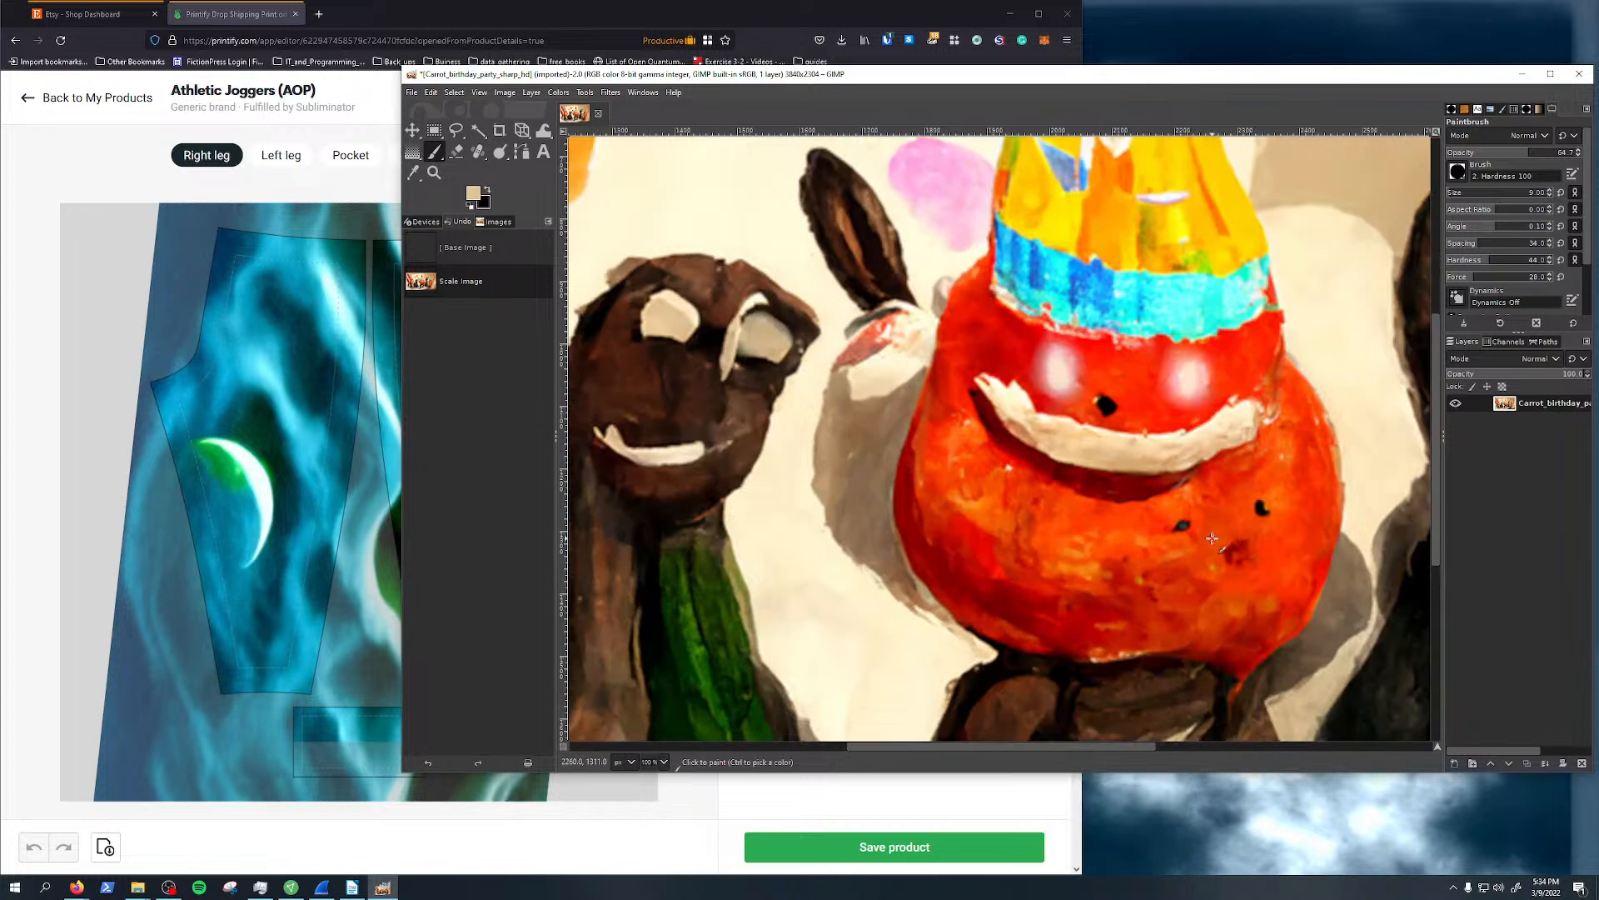
pyautogui.click(1548, 83)
pyautogui.scroll(5, 824, 409)
pyautogui.scroll(-8, 824, 409)
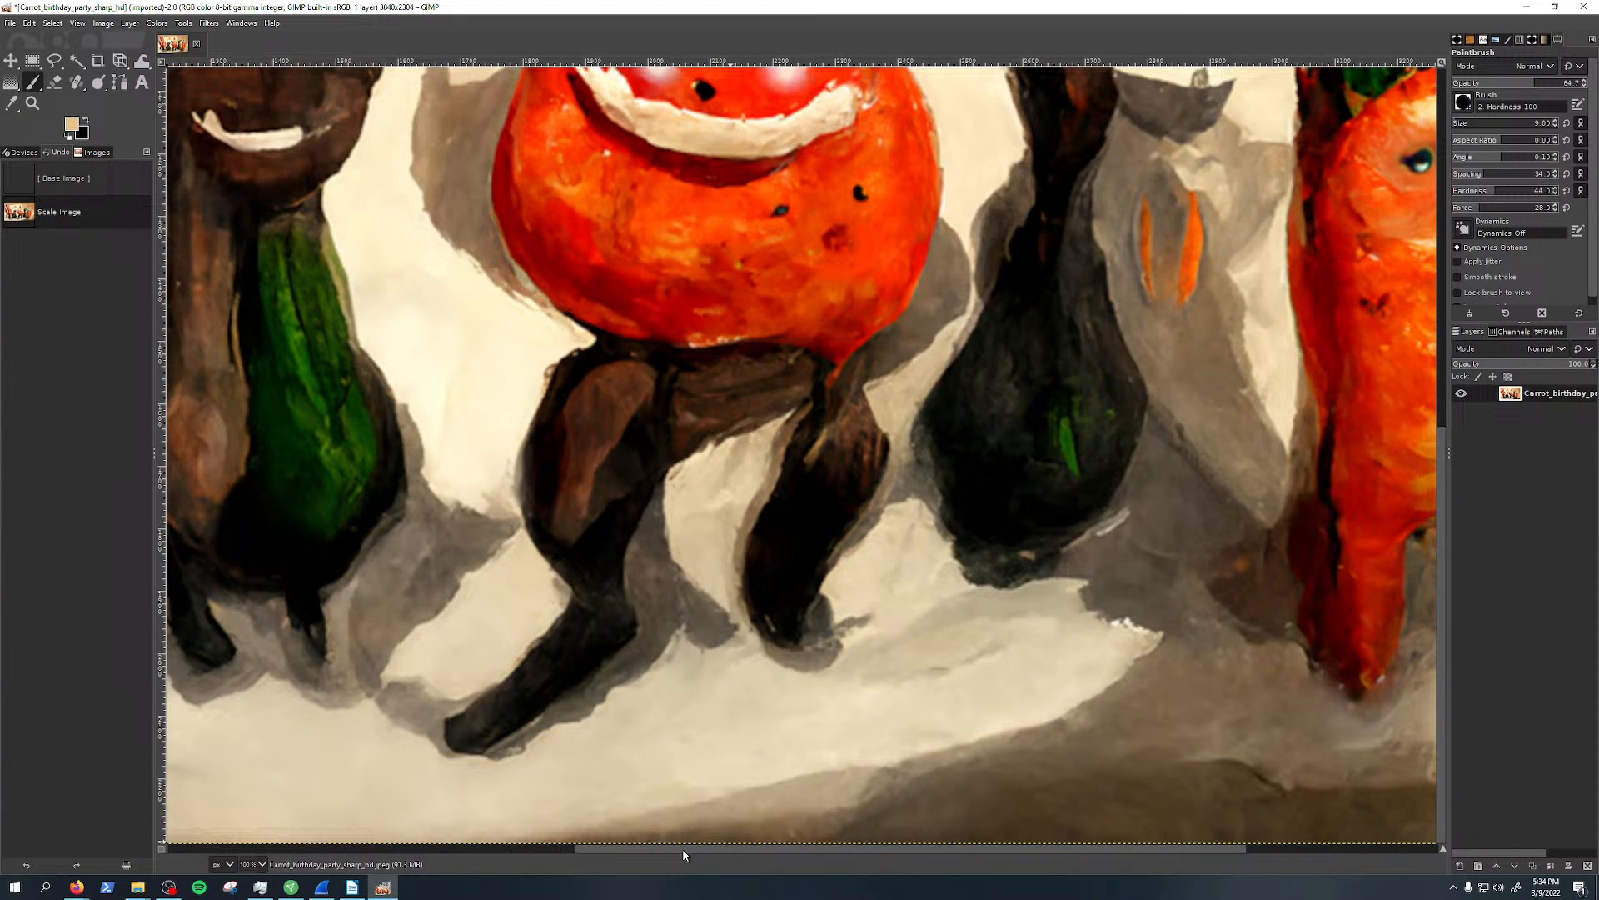
pyautogui.moveTo(686, 849); pyautogui.dragTo(357, 841)
pyautogui.scroll(10, 433, 719)
pyautogui.scroll(-6, 433, 719)
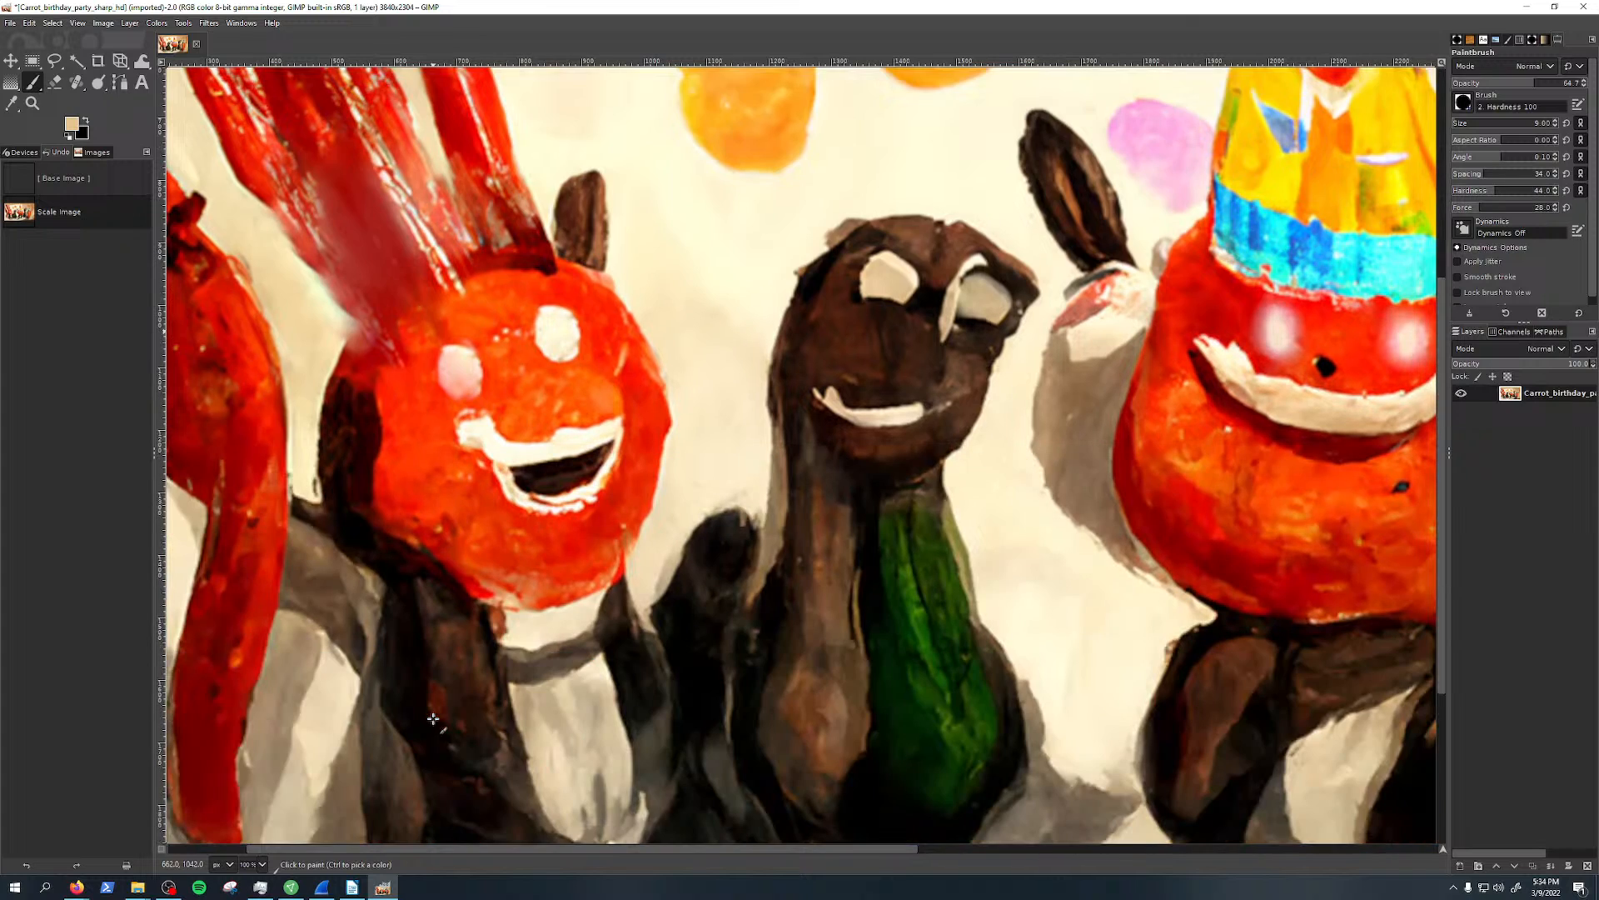
pyautogui.scroll(2, 434, 719)
pyautogui.doubleClick(736, 14)
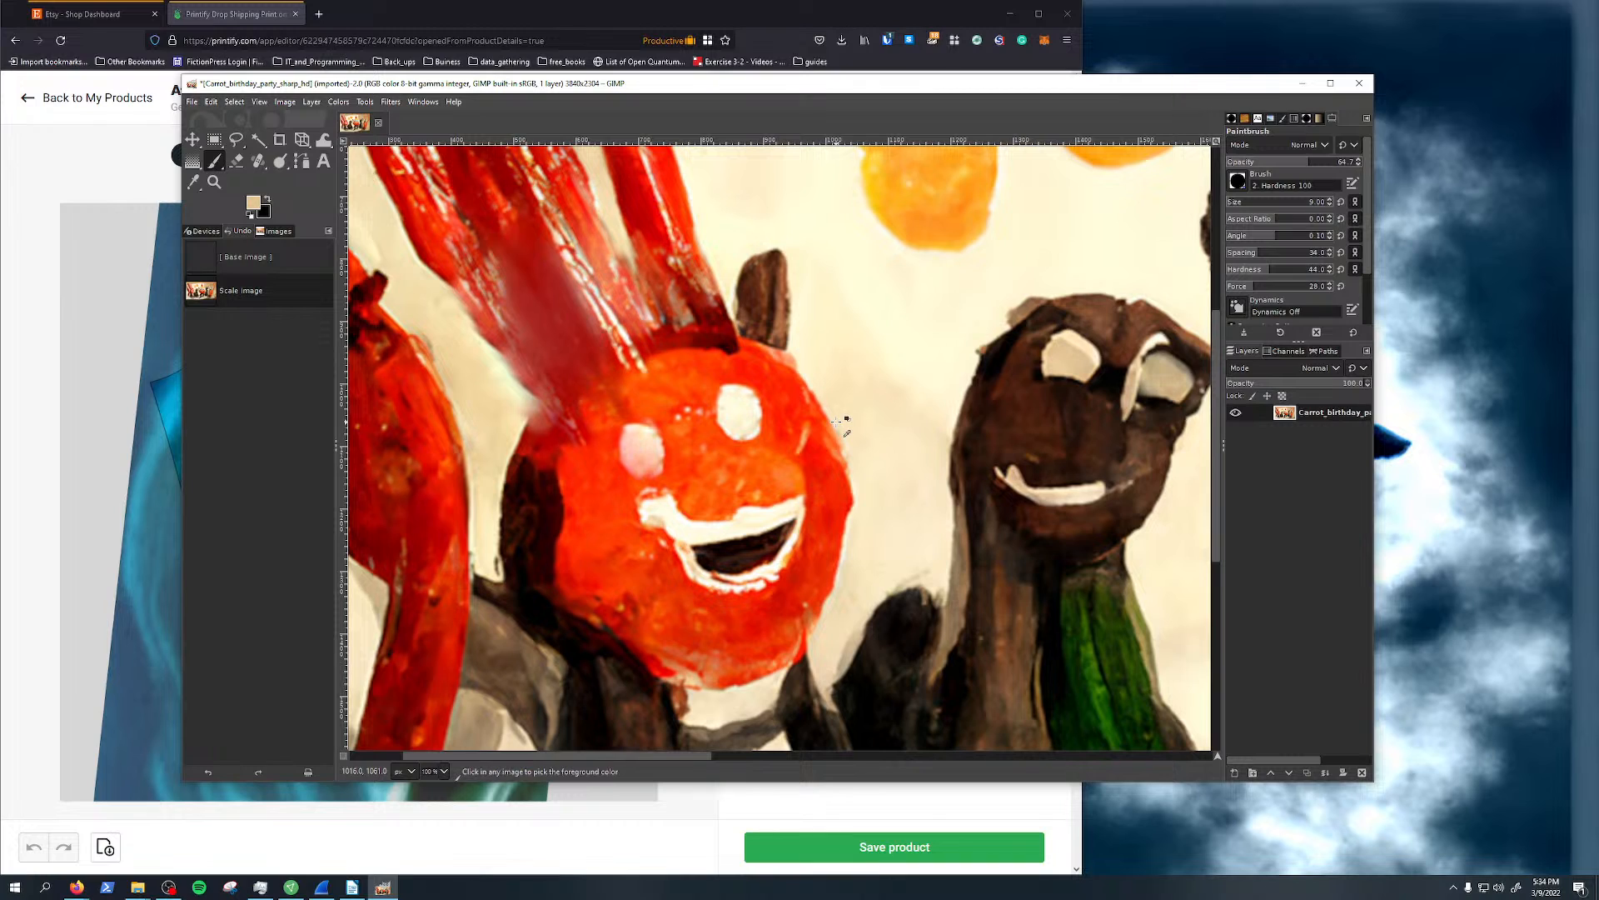
# Undo the scaling of the carrot birthday party image
pyautogui.hotkey('ctrl', 'z')
pyautogui.moveTo(741, 756); pyautogui.dragTo(895, 728)
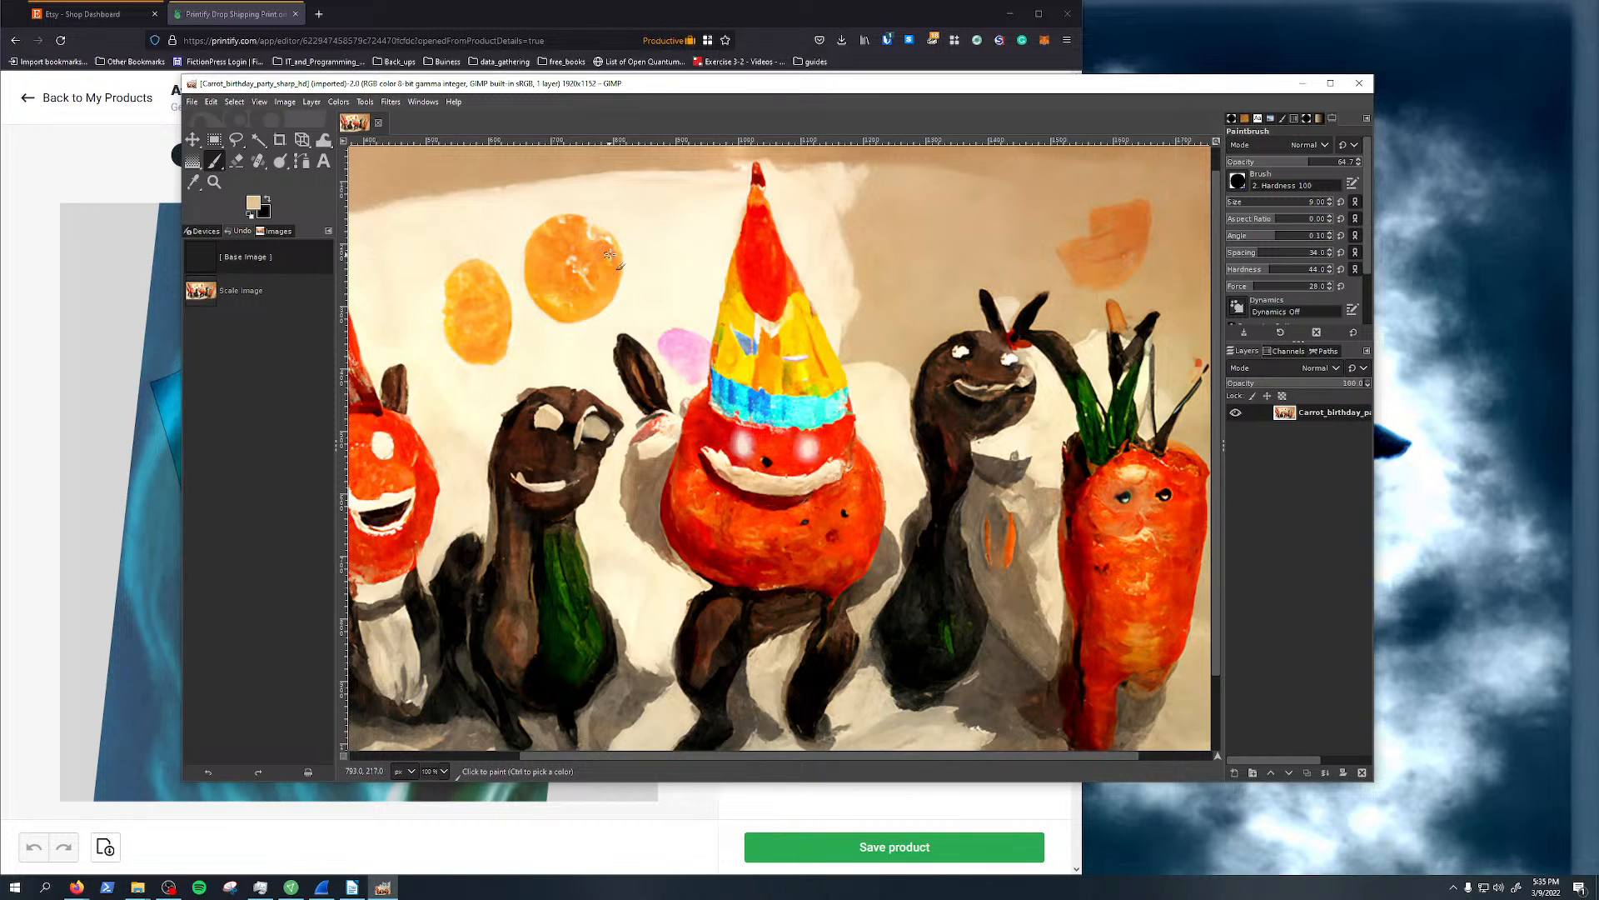
# Try erasing small spots inside the larger orange circle of the carrot image with the Eraser tool
pyautogui.click(237, 160)
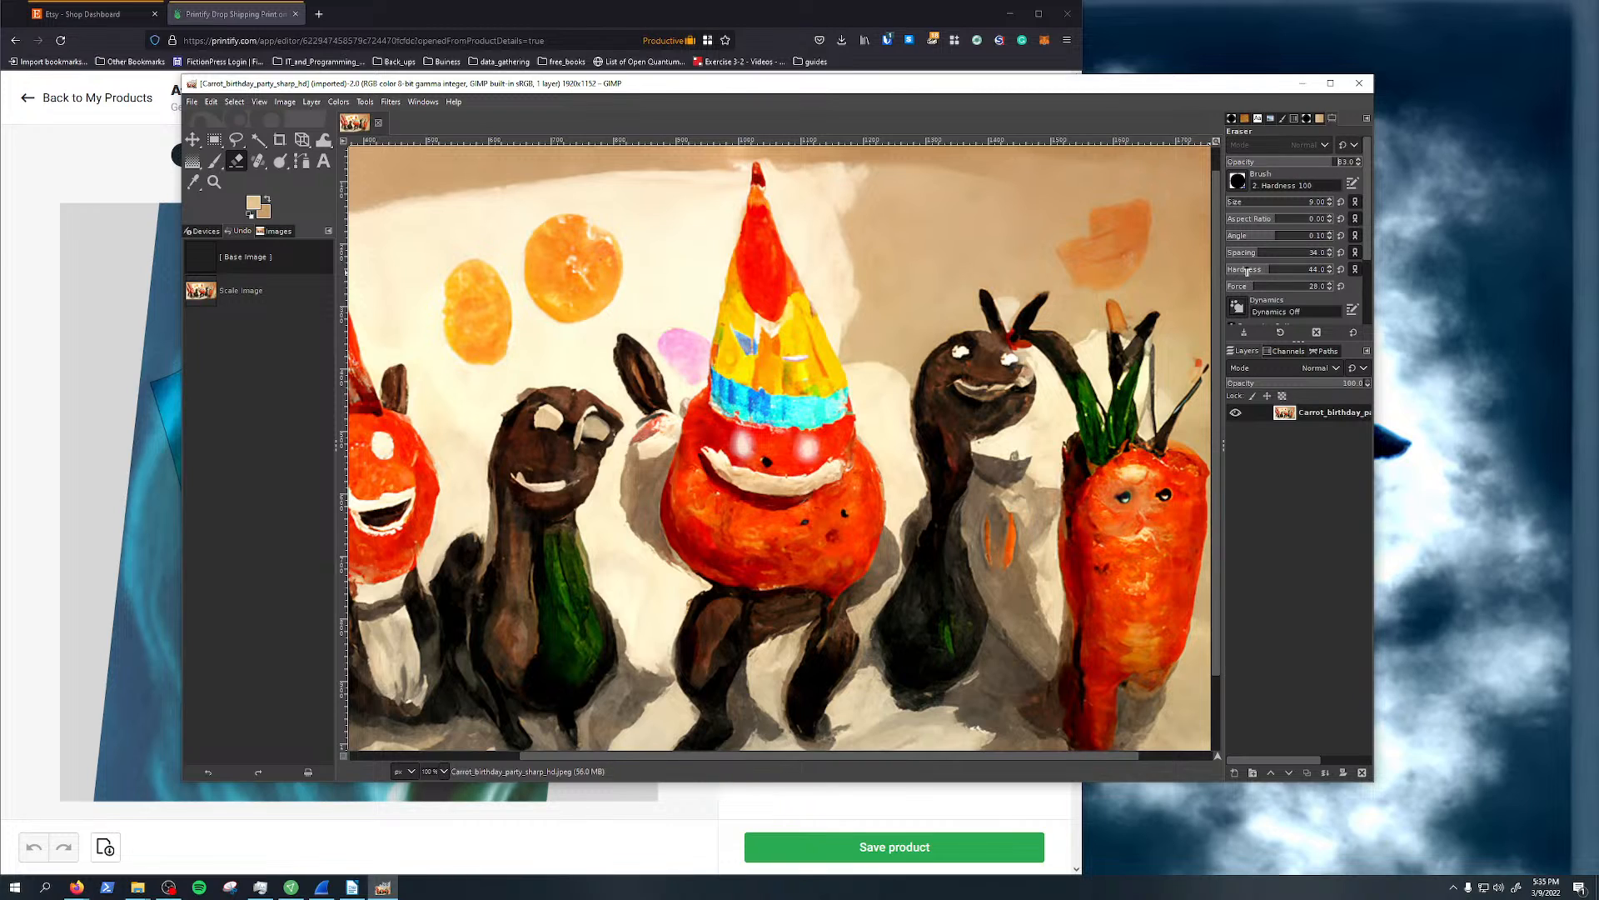
pyautogui.moveTo(600, 259)
pyautogui.mouseDown()
pyautogui.moveTo(617, 253)
pyautogui.moveTo(613, 271)
pyautogui.mouseUp()
pyautogui.click(601, 259)
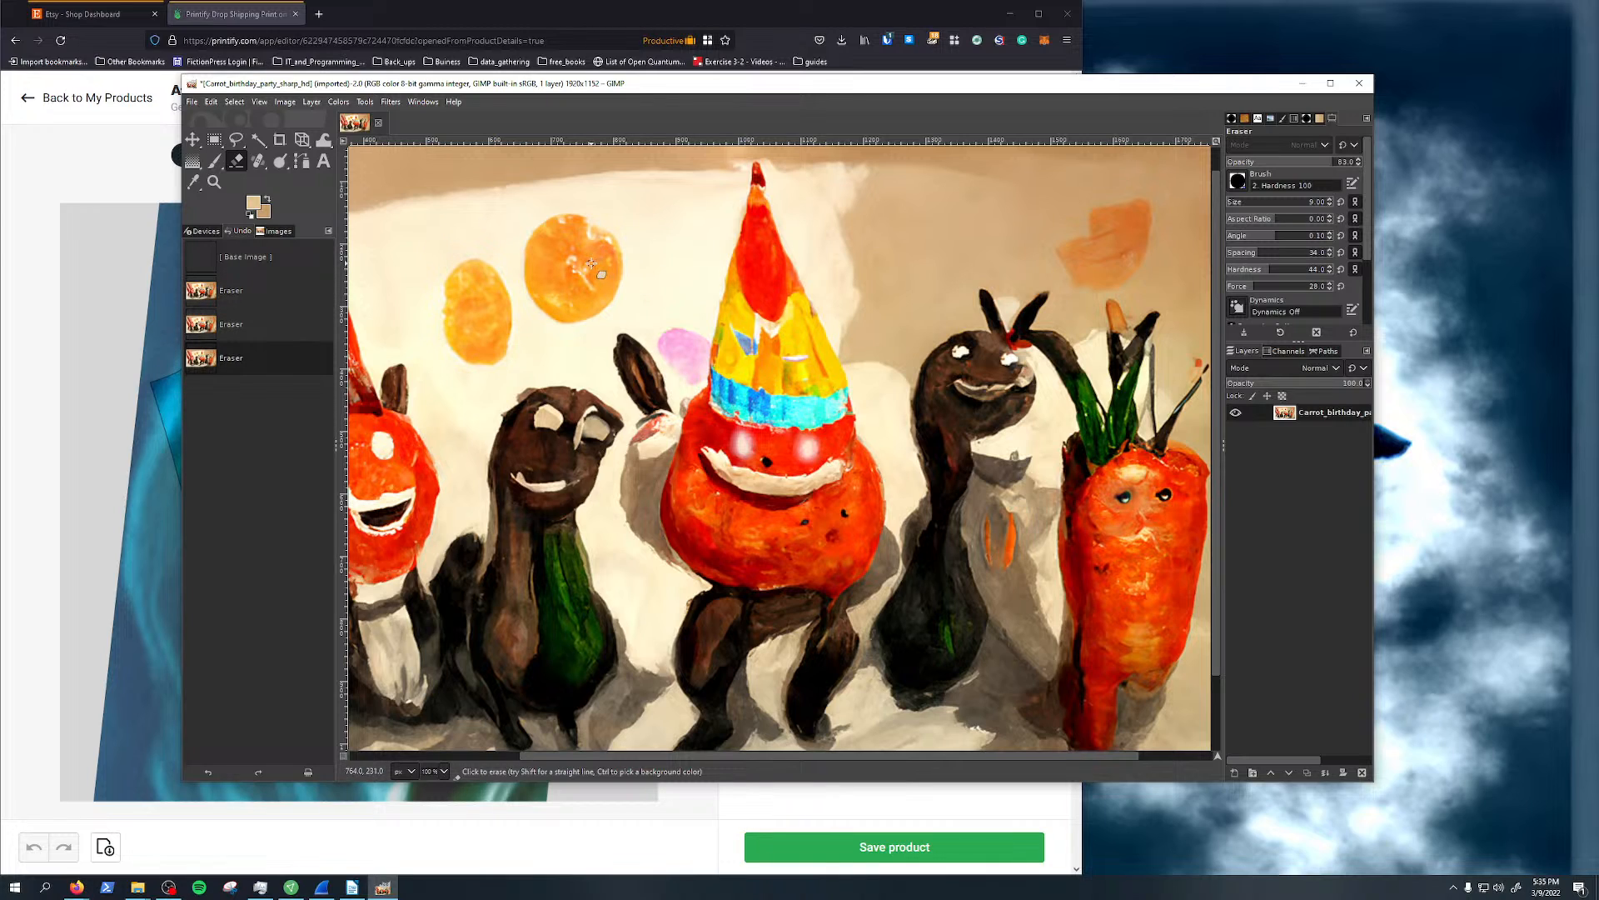
pyautogui.click(593, 263)
pyautogui.click(601, 265)
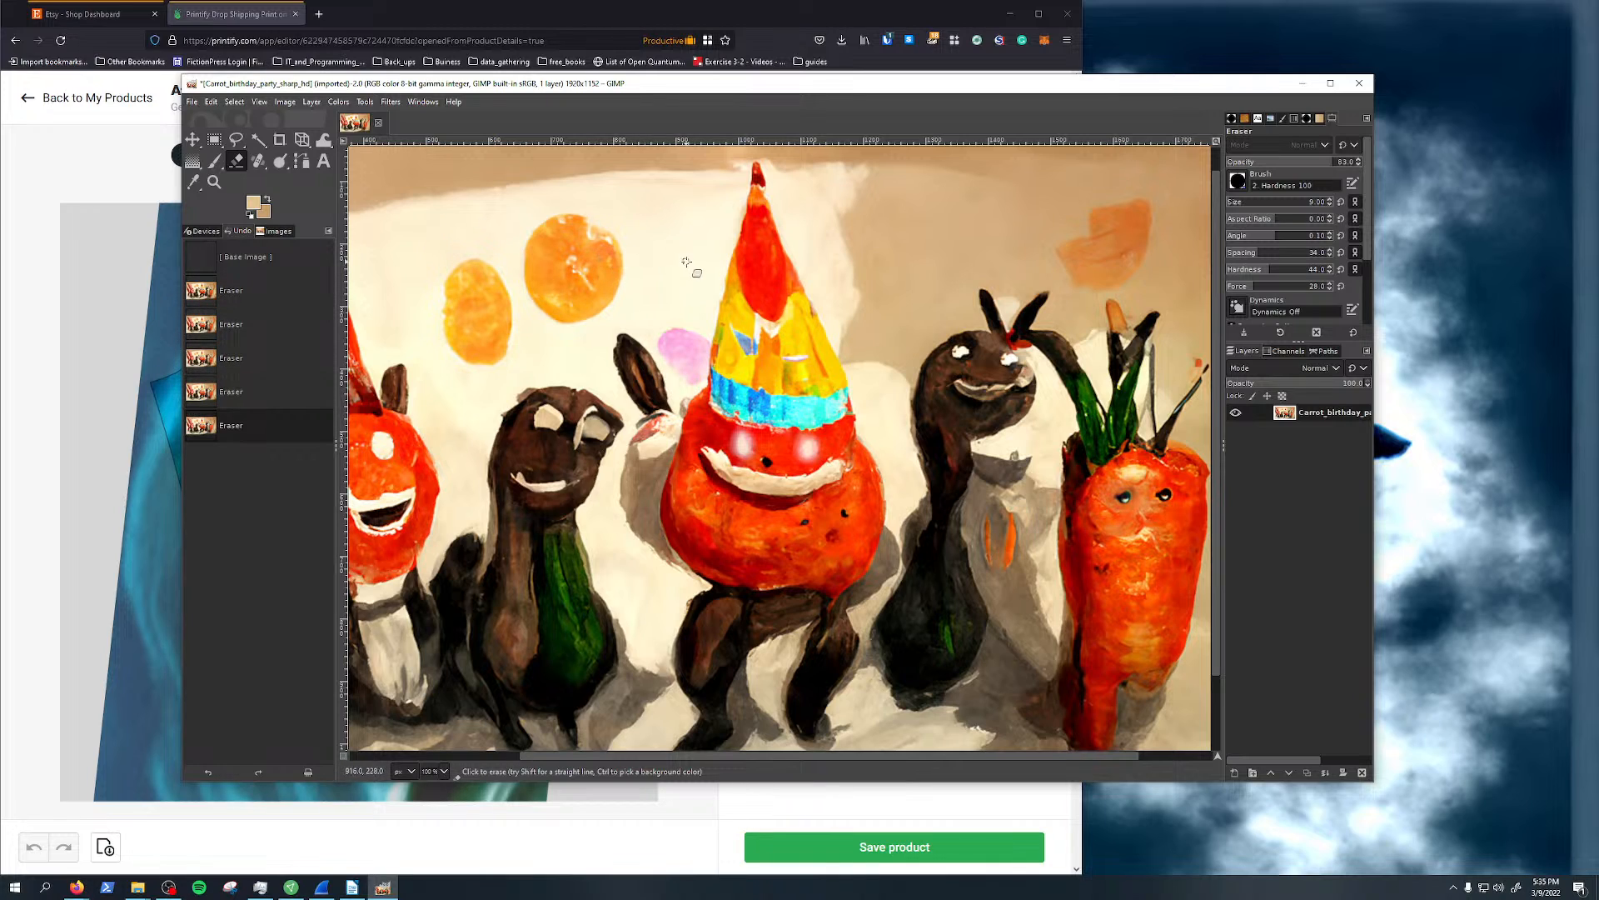
pyautogui.click(600, 265)
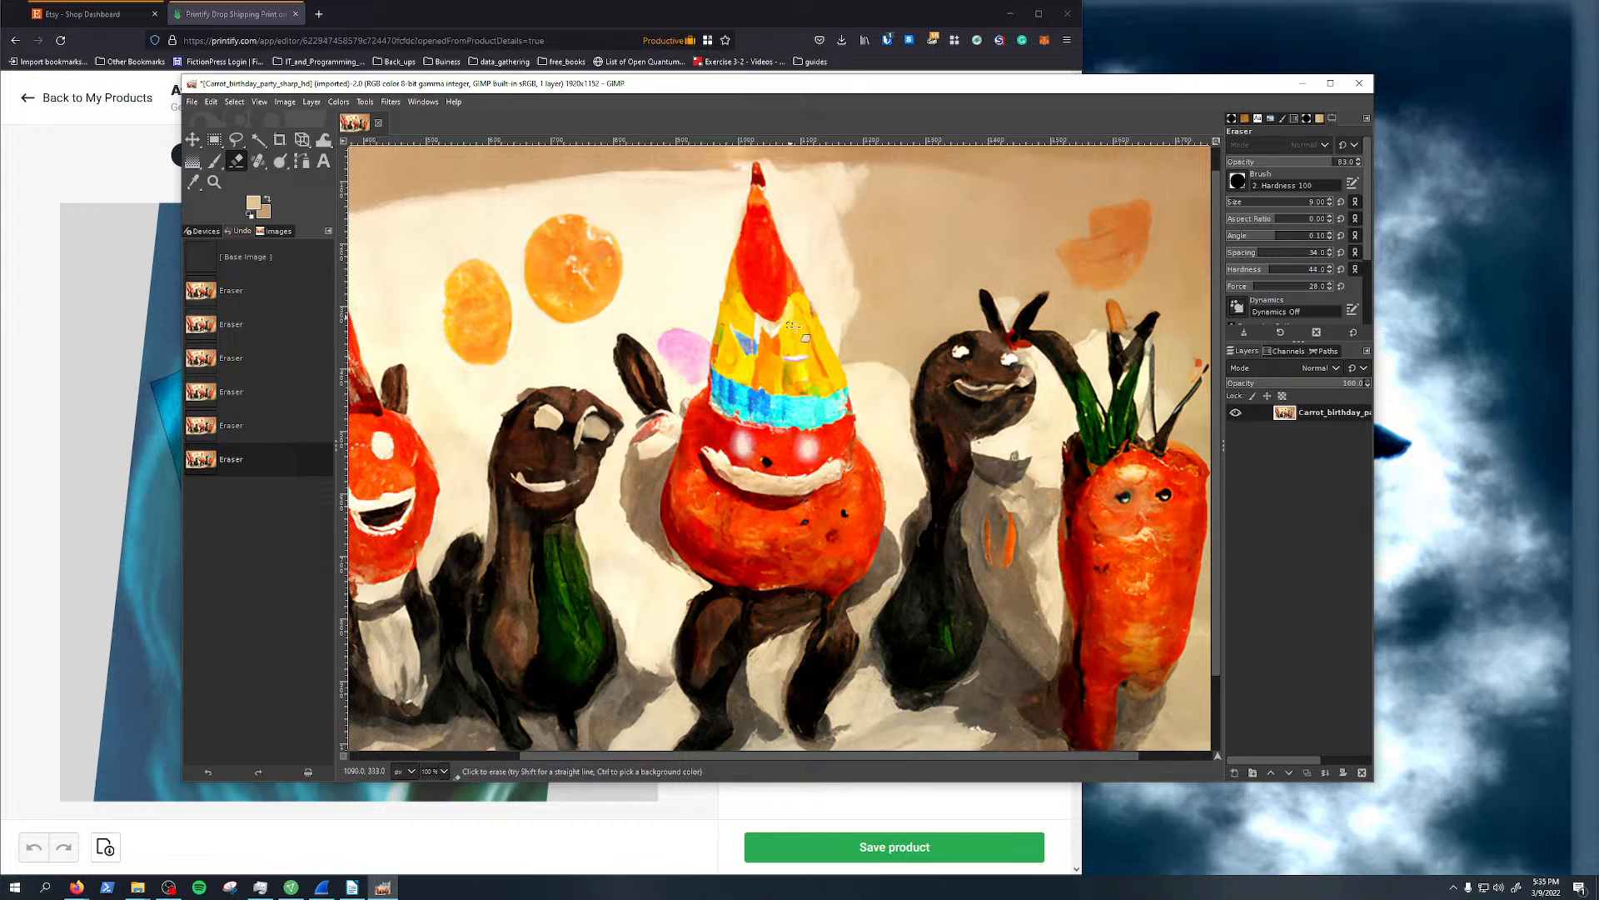
# Undo all the eraser strokes on the carrot image and close GIMP to return to the Printify editor
pyautogui.hotkey('ctrl', 'z')
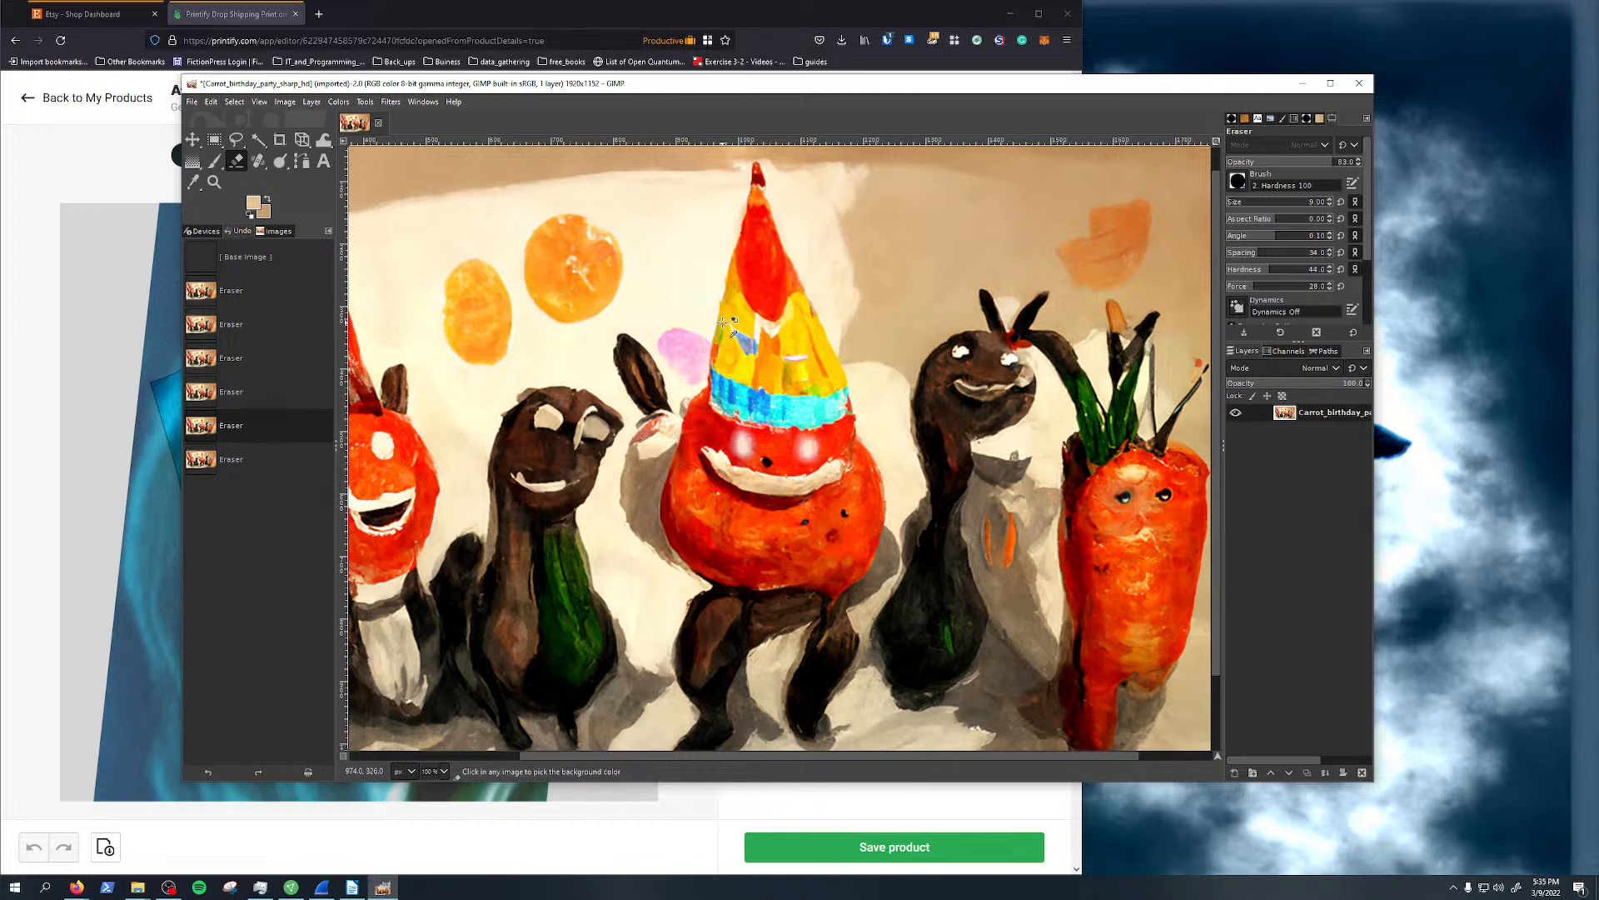
pyautogui.hotkey('ctrl', 'z')
pyautogui.hotkey('ctrl', 'z')
pyautogui.hotkey('ctrl', 'z')
pyautogui.hotkey('ctrl', 'z')
pyautogui.hotkey('ctrl', 'z')
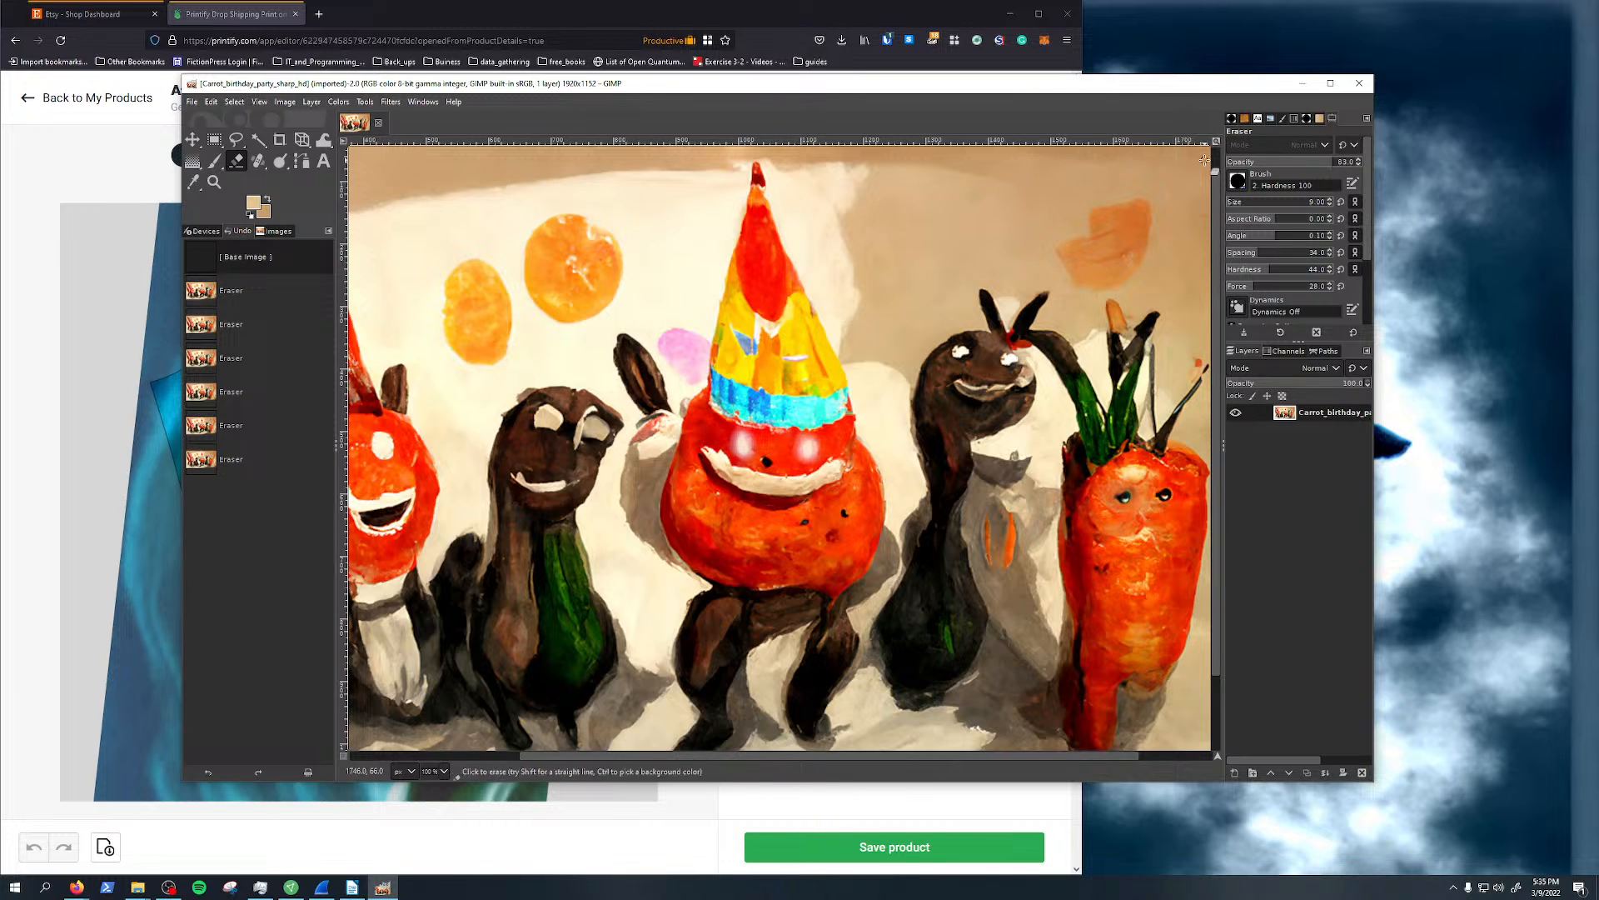
pyautogui.click(1360, 84)
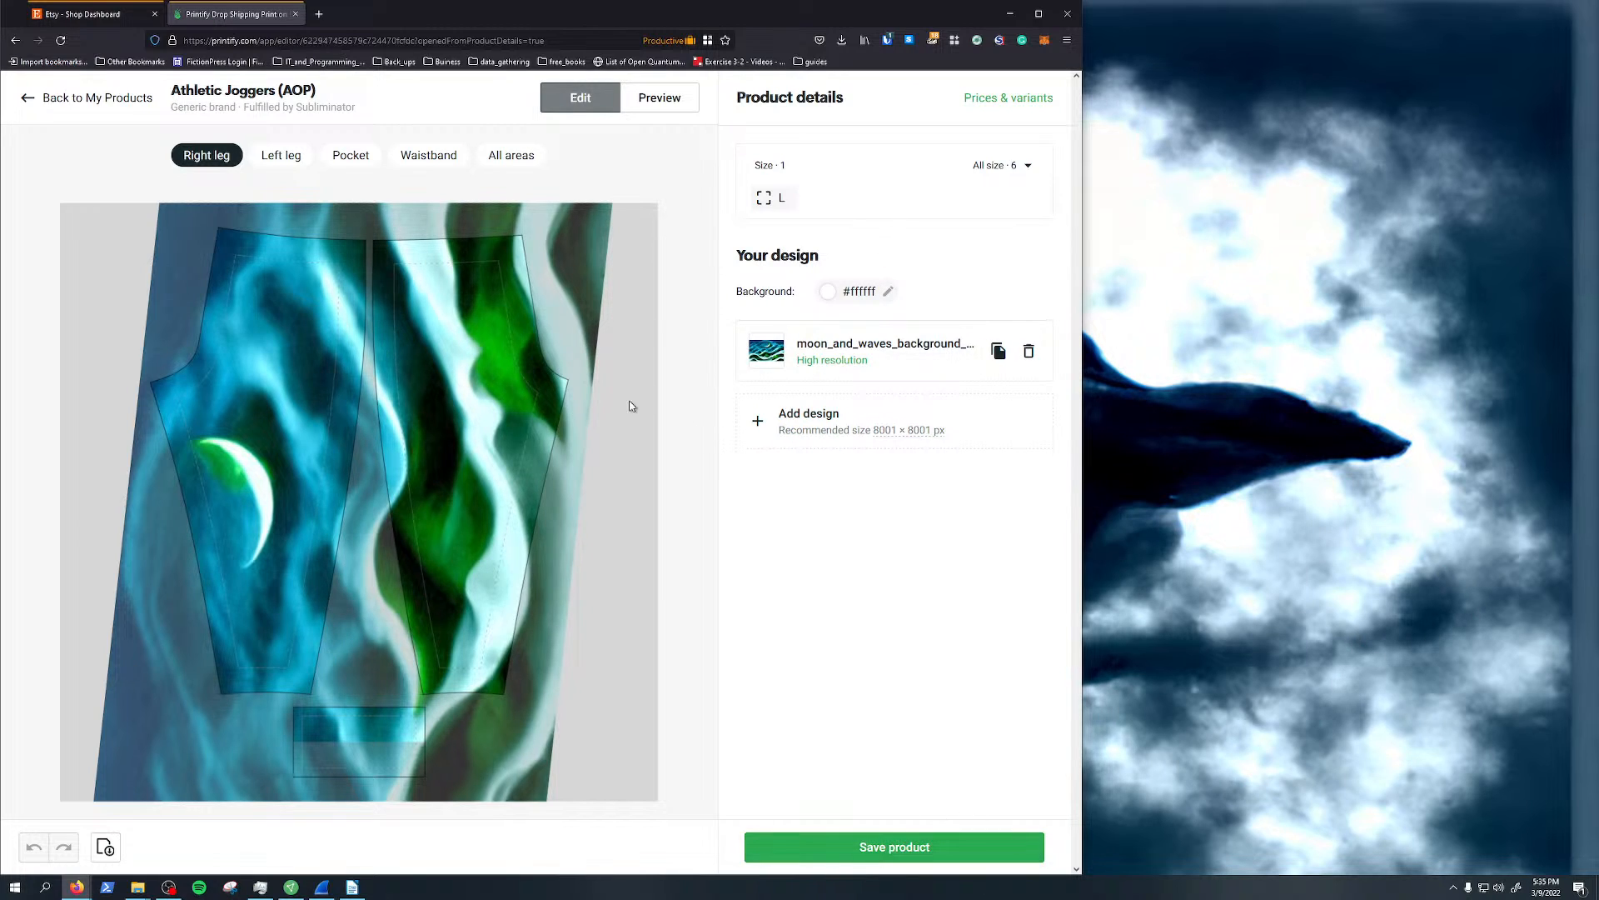
# Place moon_and_waves_background_0_8k.jpeg from the library on the left leg, rotated to about 274° and scaled to about 125%
pyautogui.click(281, 155)
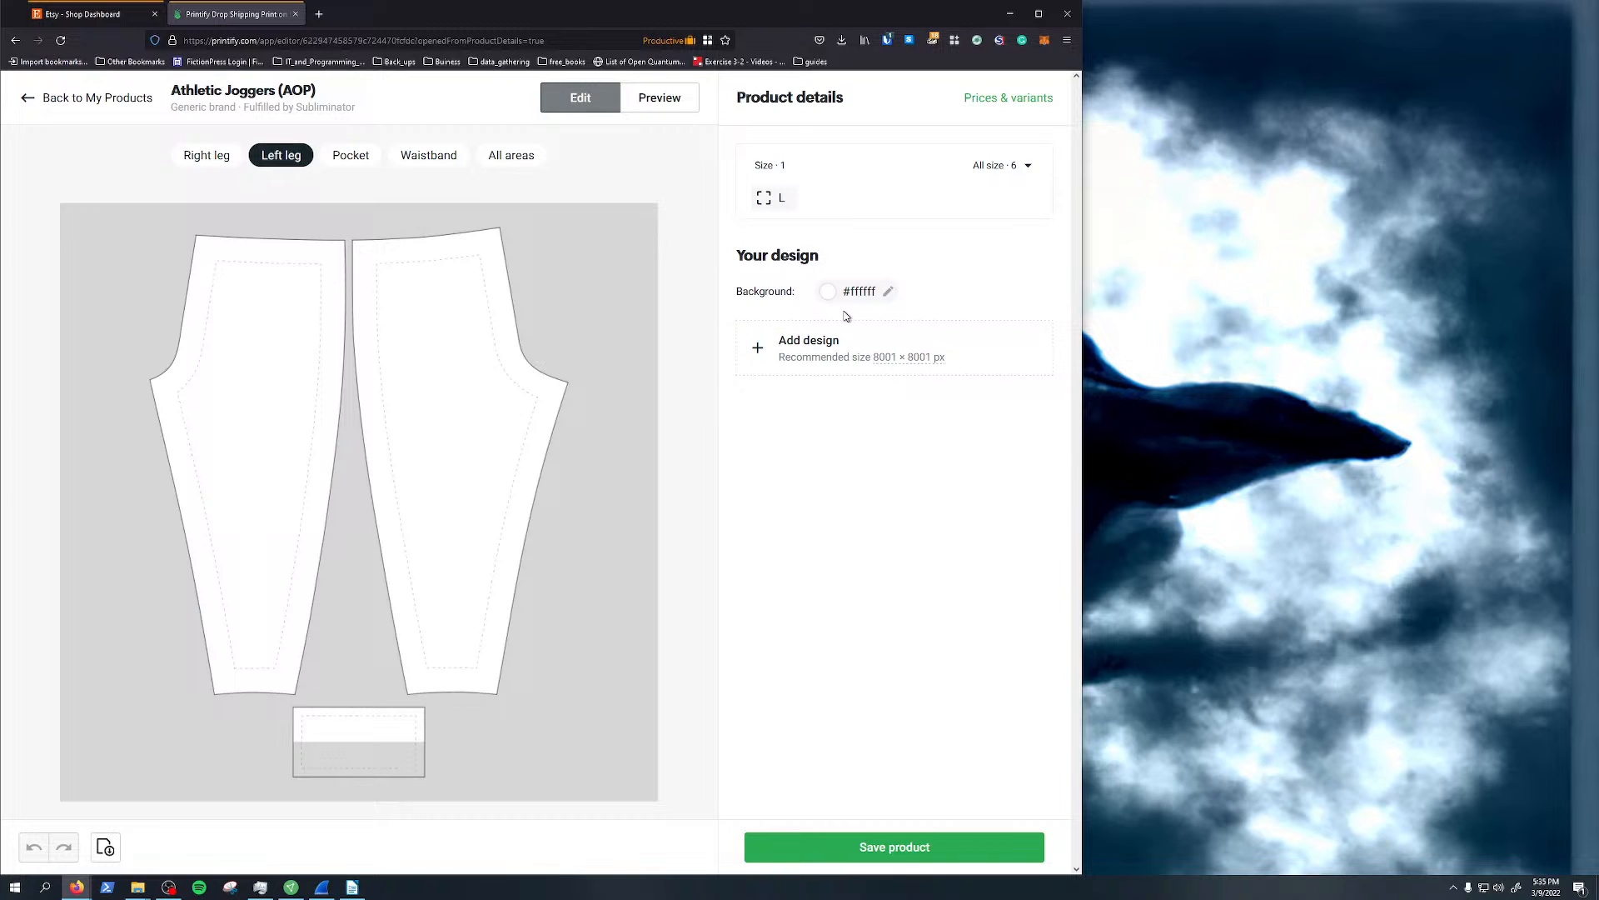
pyautogui.click(900, 343)
pyautogui.click(876, 149)
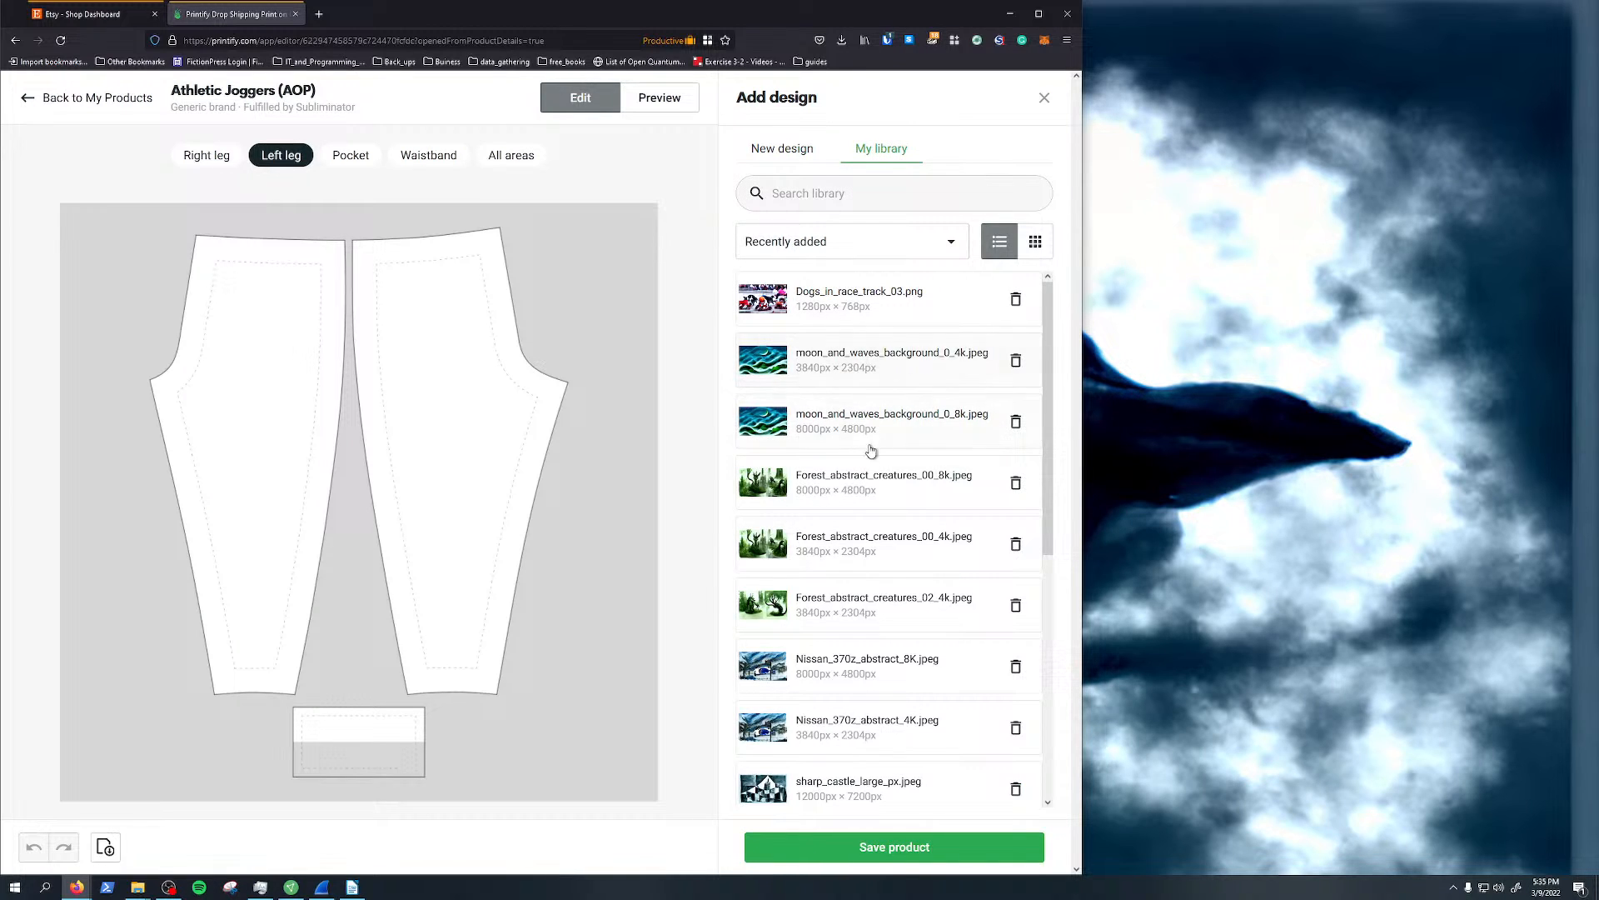
pyautogui.click(879, 433)
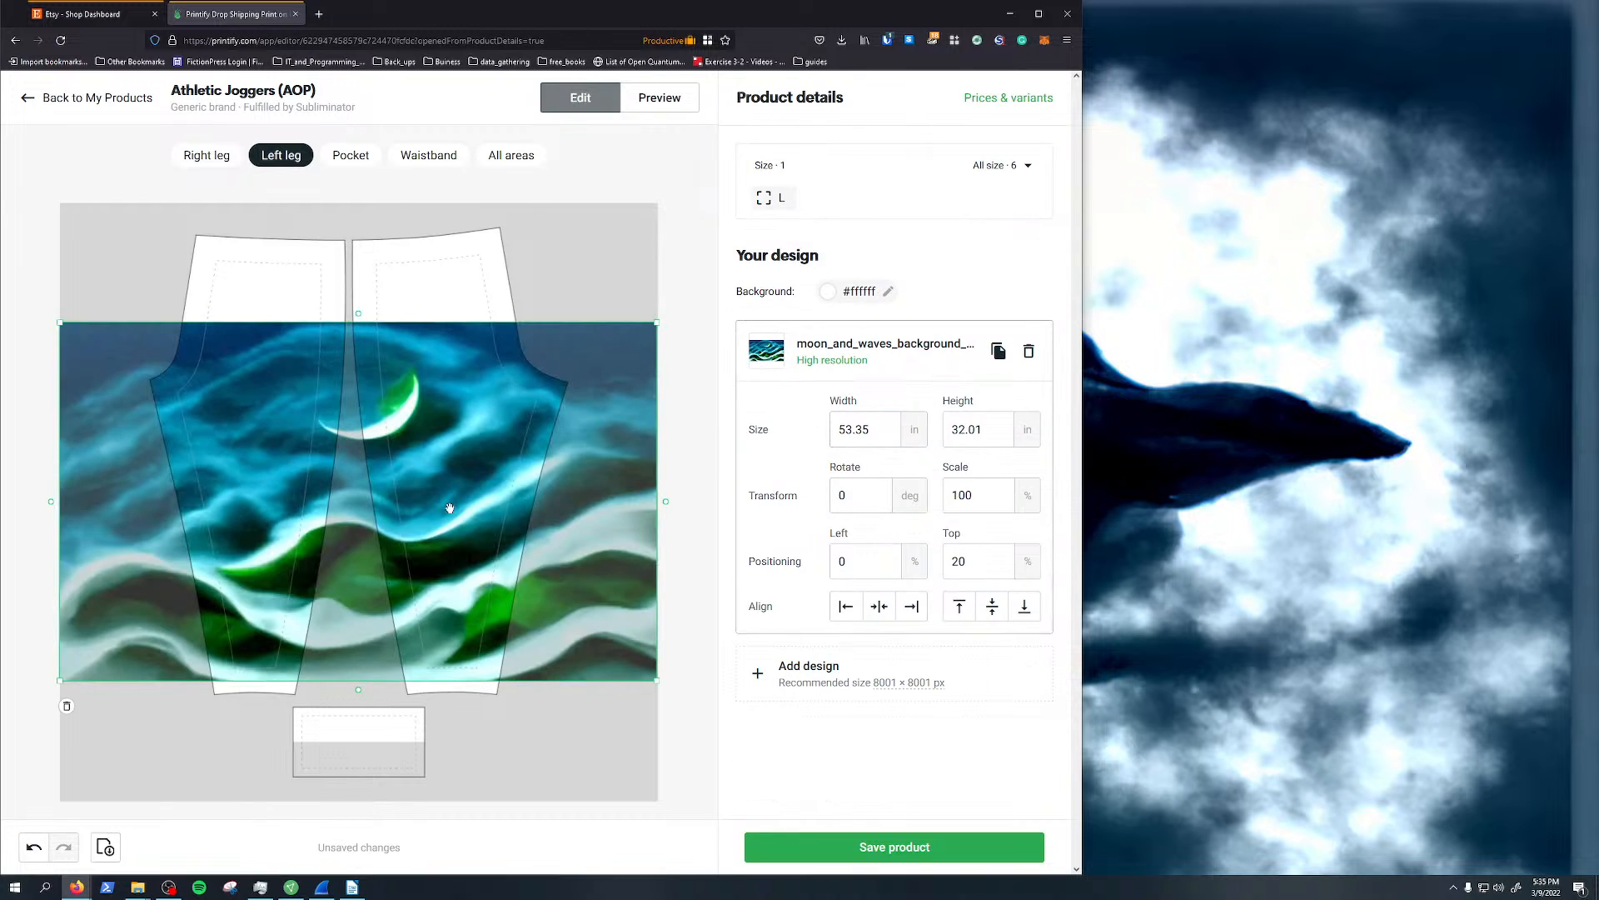
pyautogui.moveTo(667, 504); pyautogui.dragTo(381, 177)
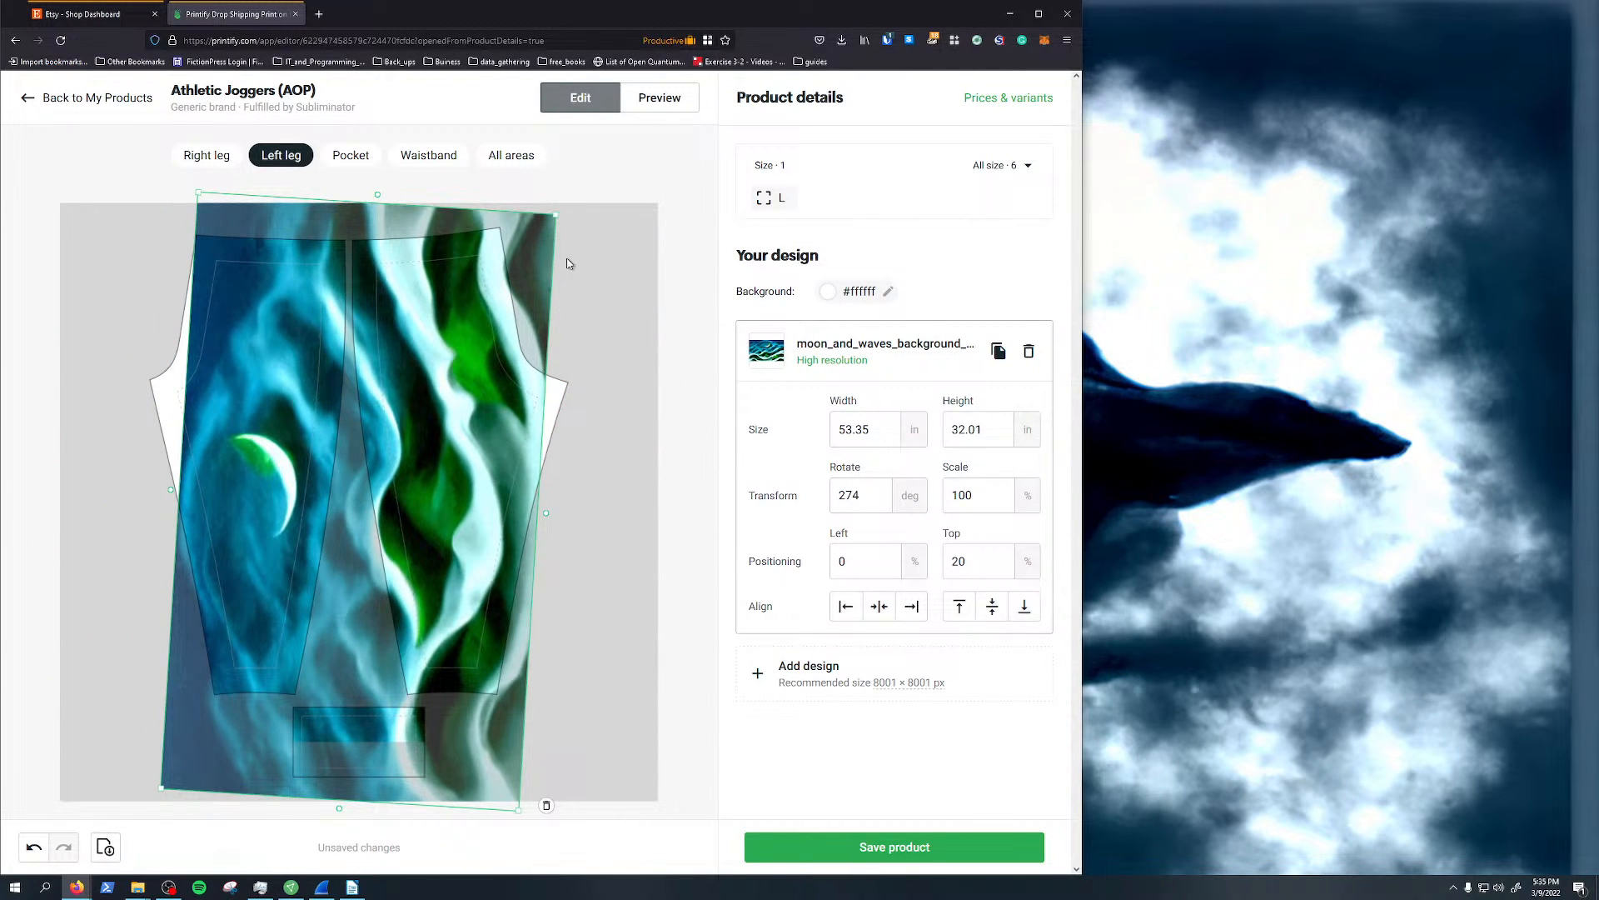
pyautogui.moveTo(559, 214); pyautogui.dragTo(642, 187)
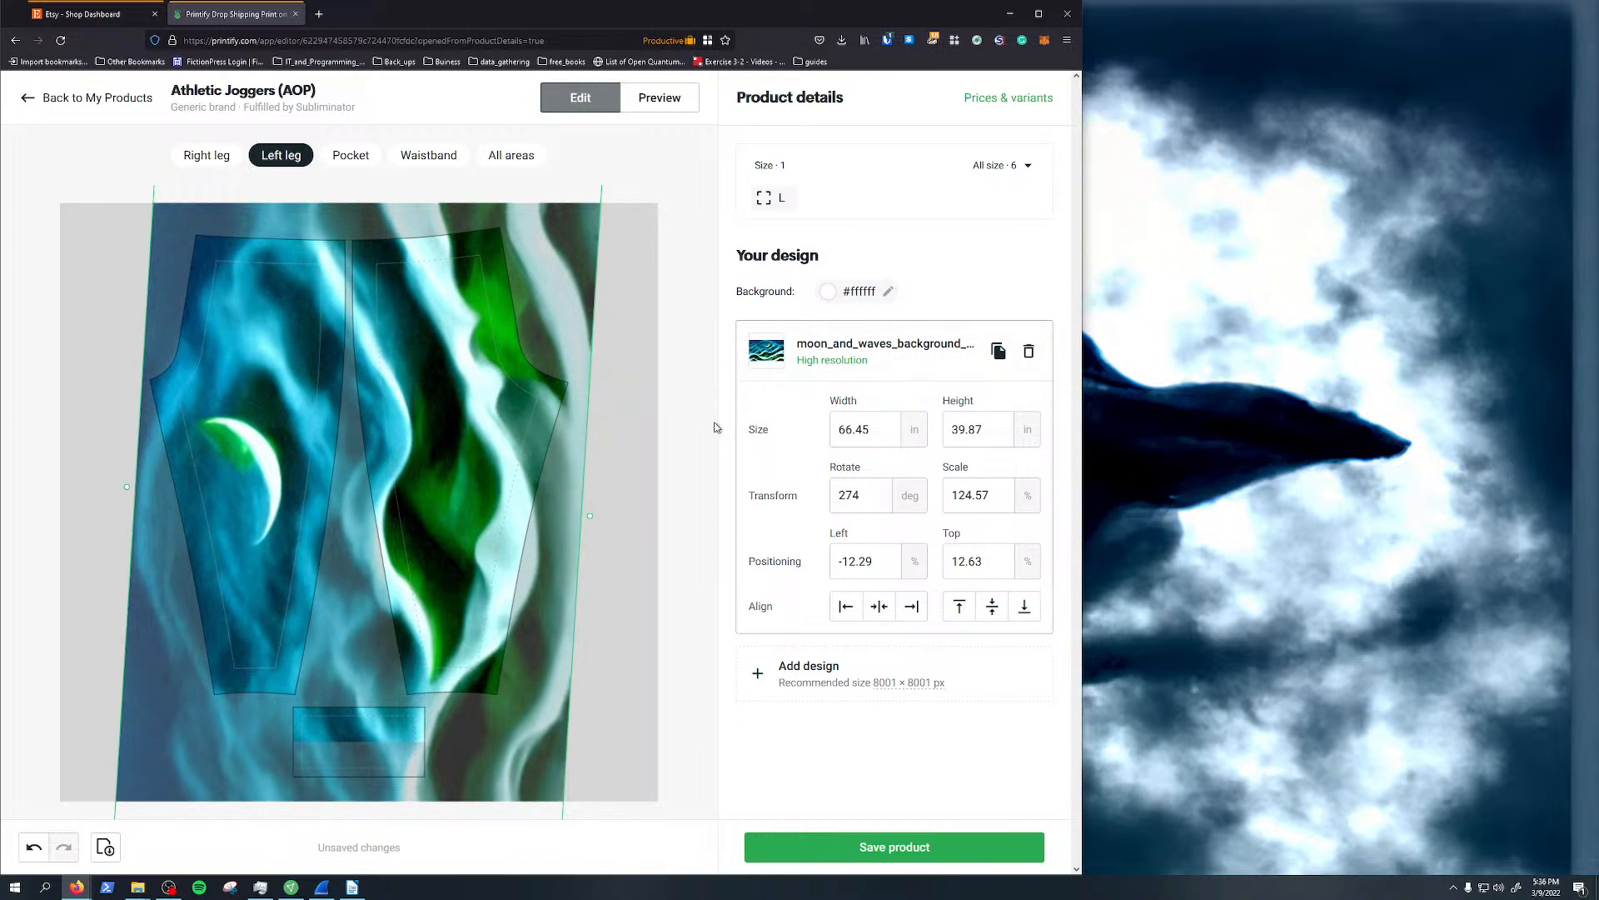
# Add sharp_castle_large_px.jpeg from the library to the pocket area of the joggers
pyautogui.click(369, 163)
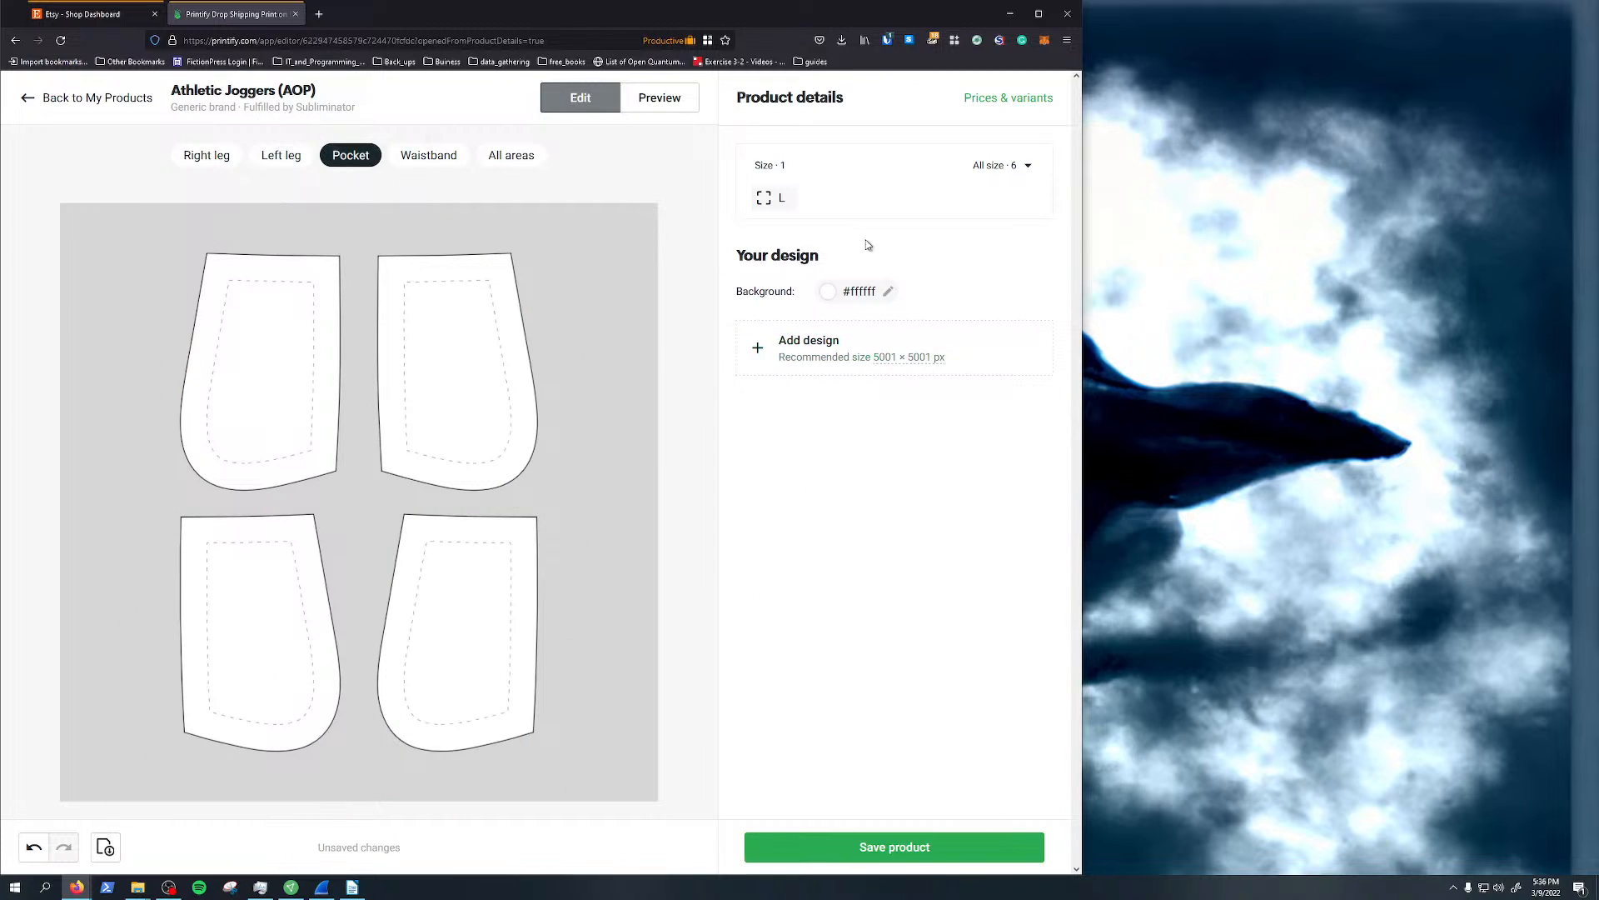
pyautogui.click(805, 348)
pyautogui.click(916, 142)
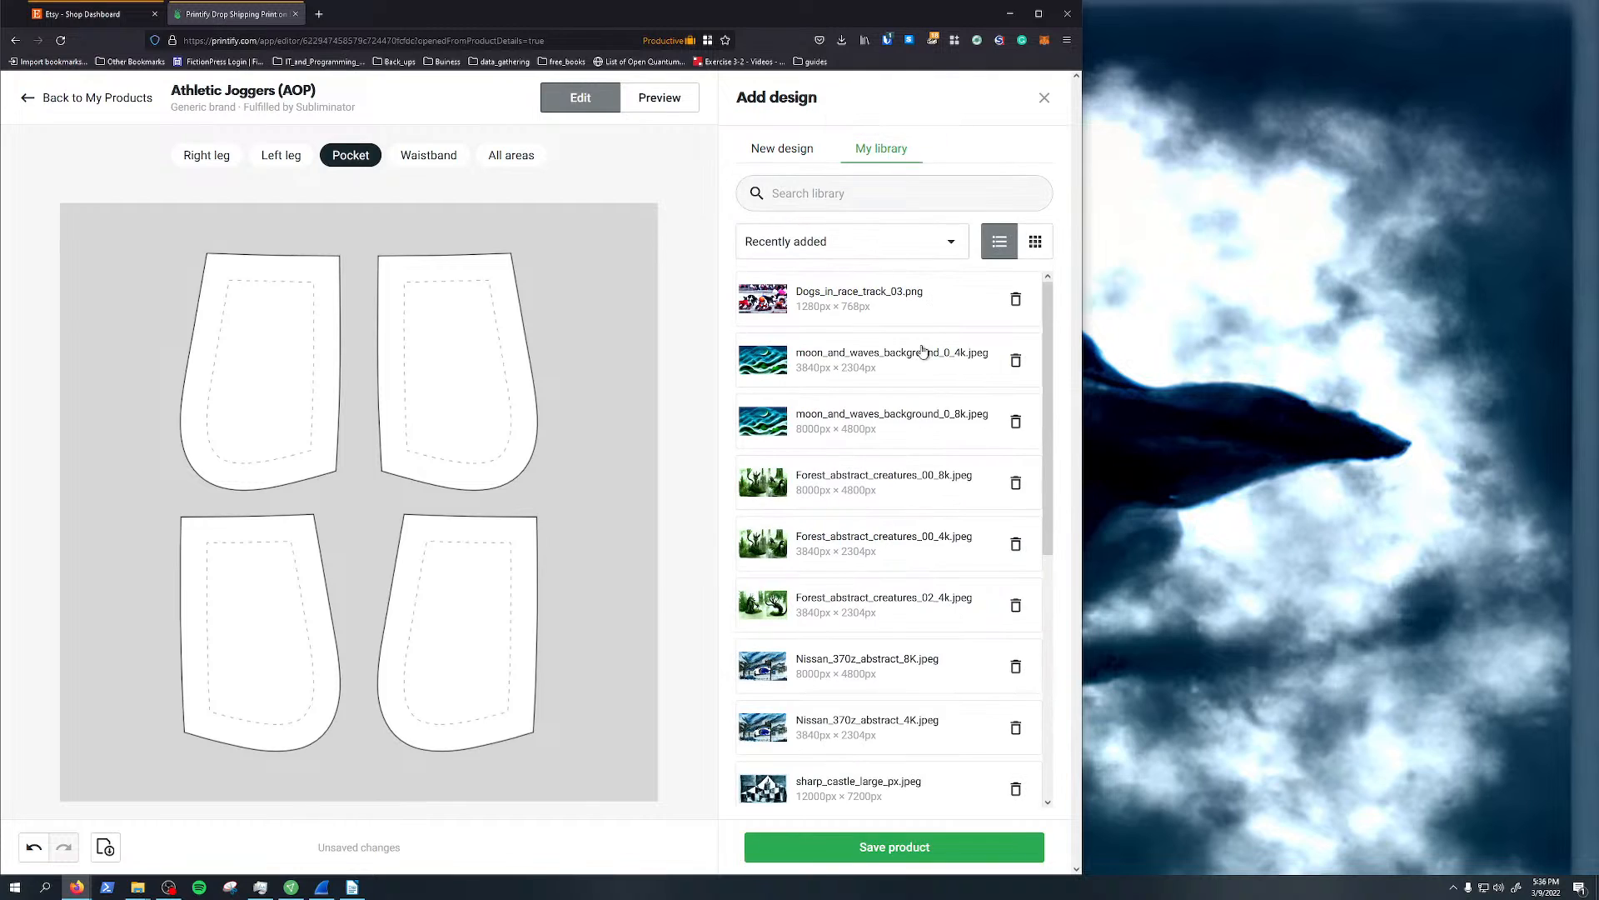
pyautogui.scroll(-3, 857, 498)
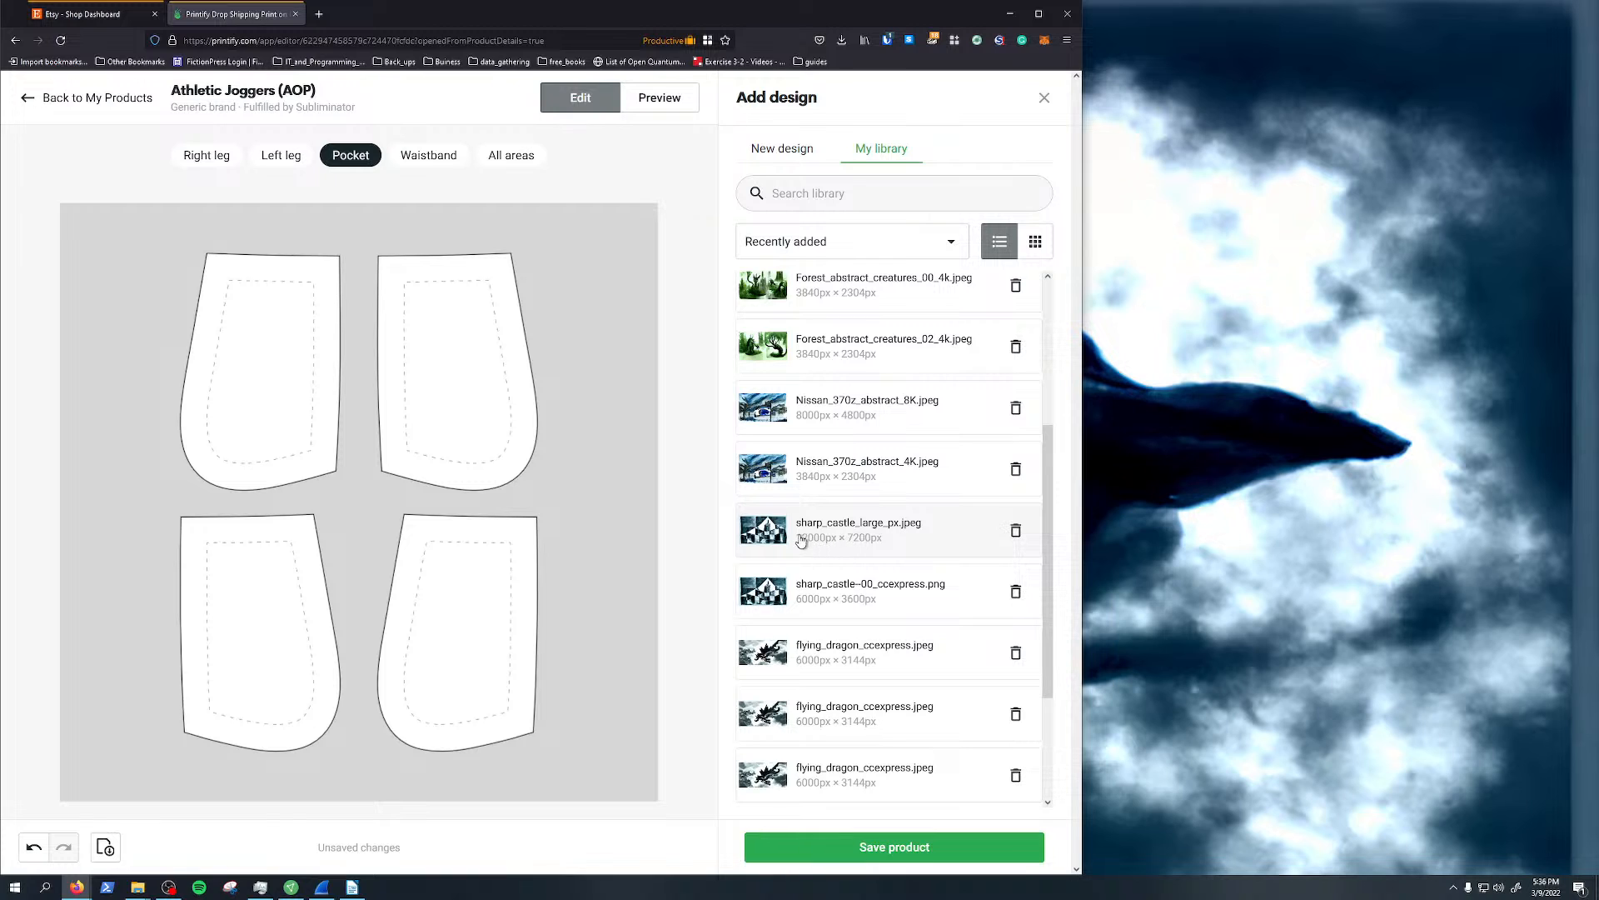
pyautogui.click(768, 534)
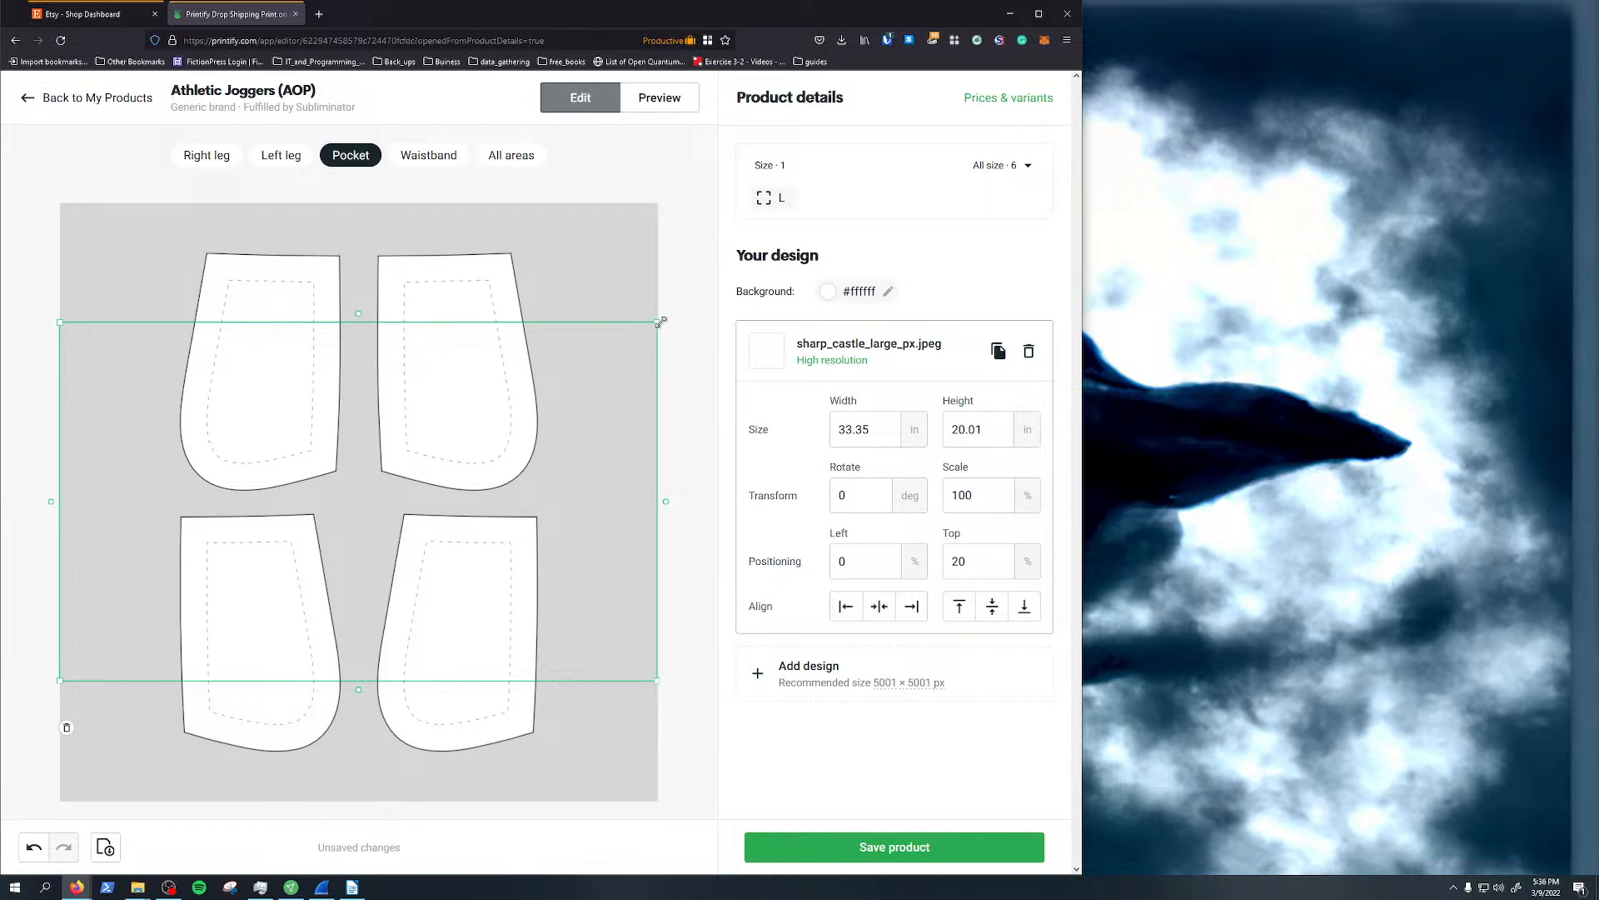
# Fit the castle design over the pockets at about 103% scale and 271° rotation, shifted slightly up and left, and save the product
pyautogui.moveTo(660, 320); pyautogui.dragTo(568, 221)
pyautogui.moveTo(358, 312); pyautogui.dragTo(191, 423)
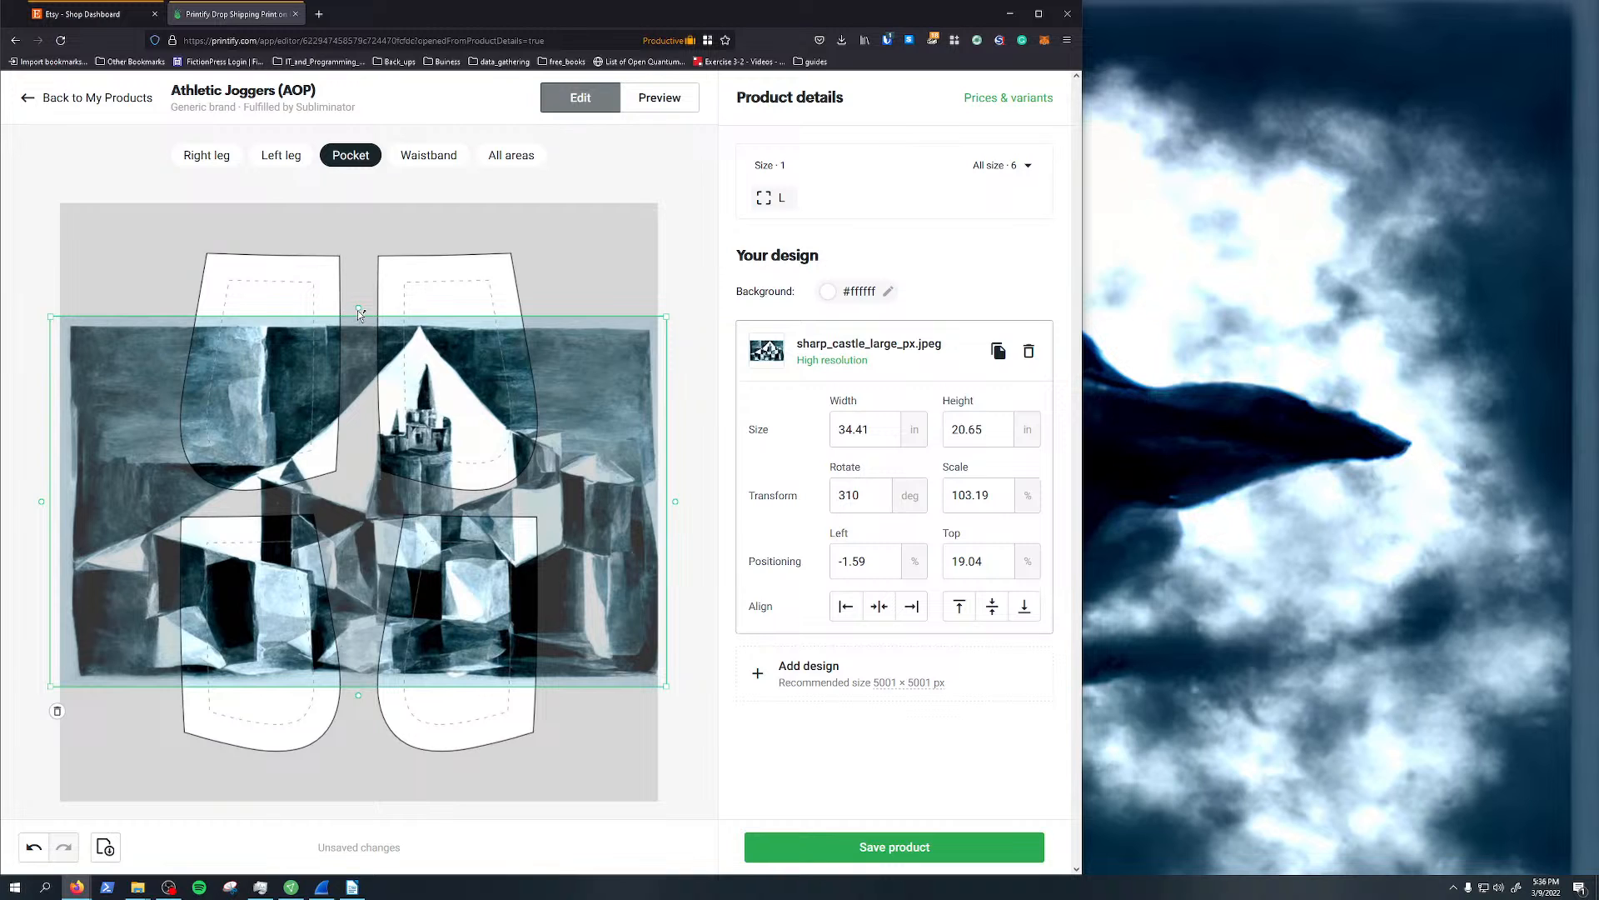
pyautogui.moveTo(358, 313); pyautogui.dragTo(184, 500)
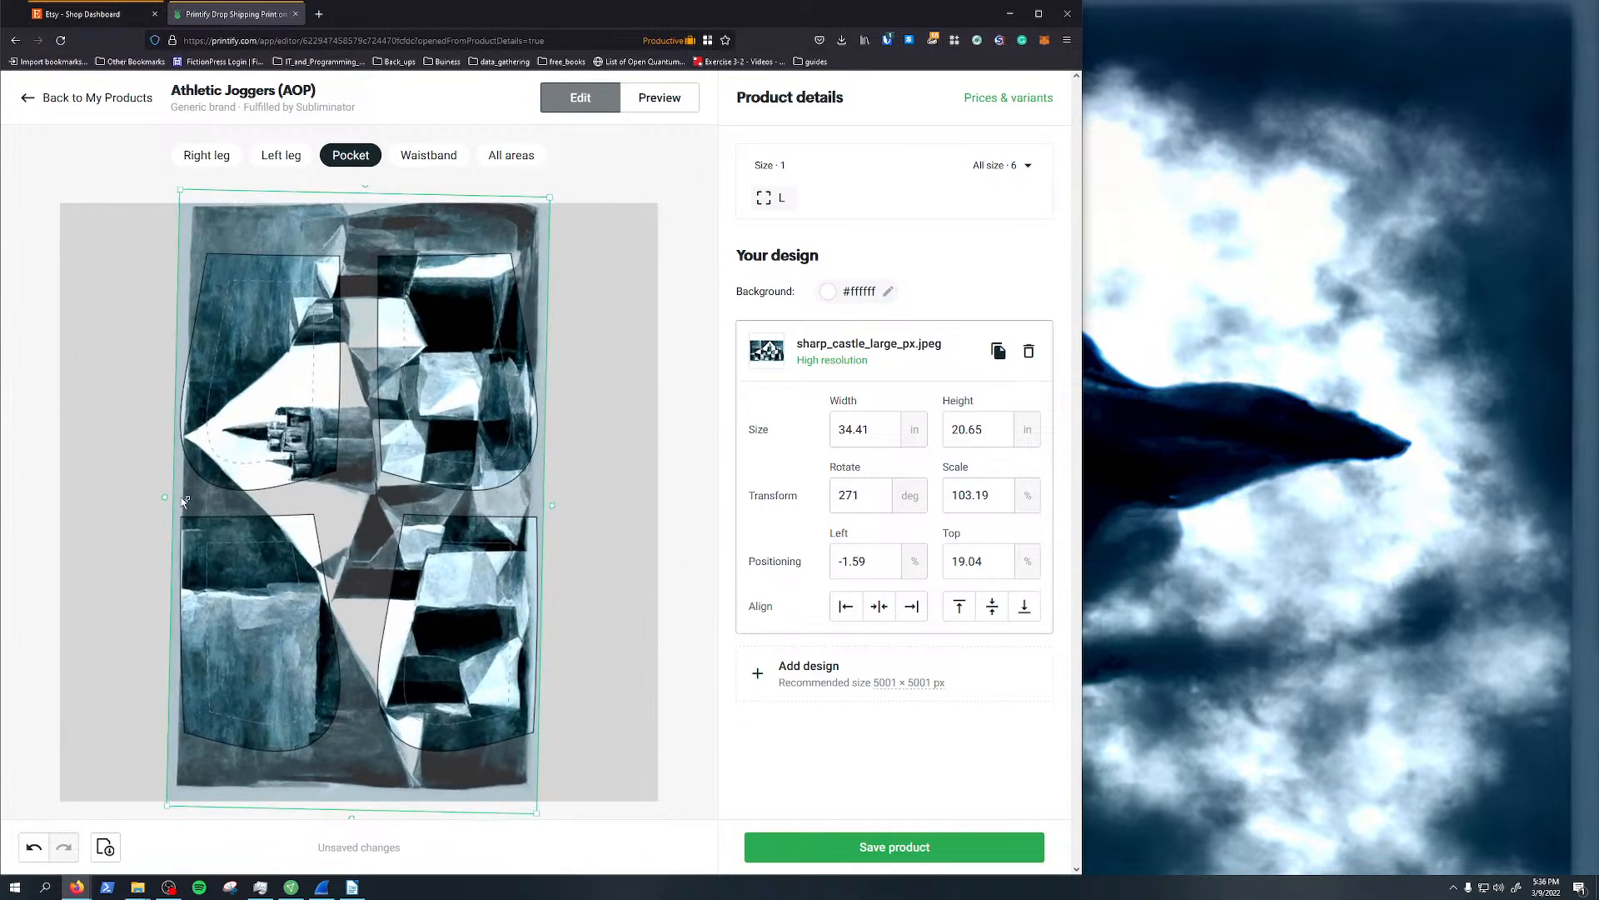
pyautogui.moveTo(315, 506); pyautogui.dragTo(307, 496)
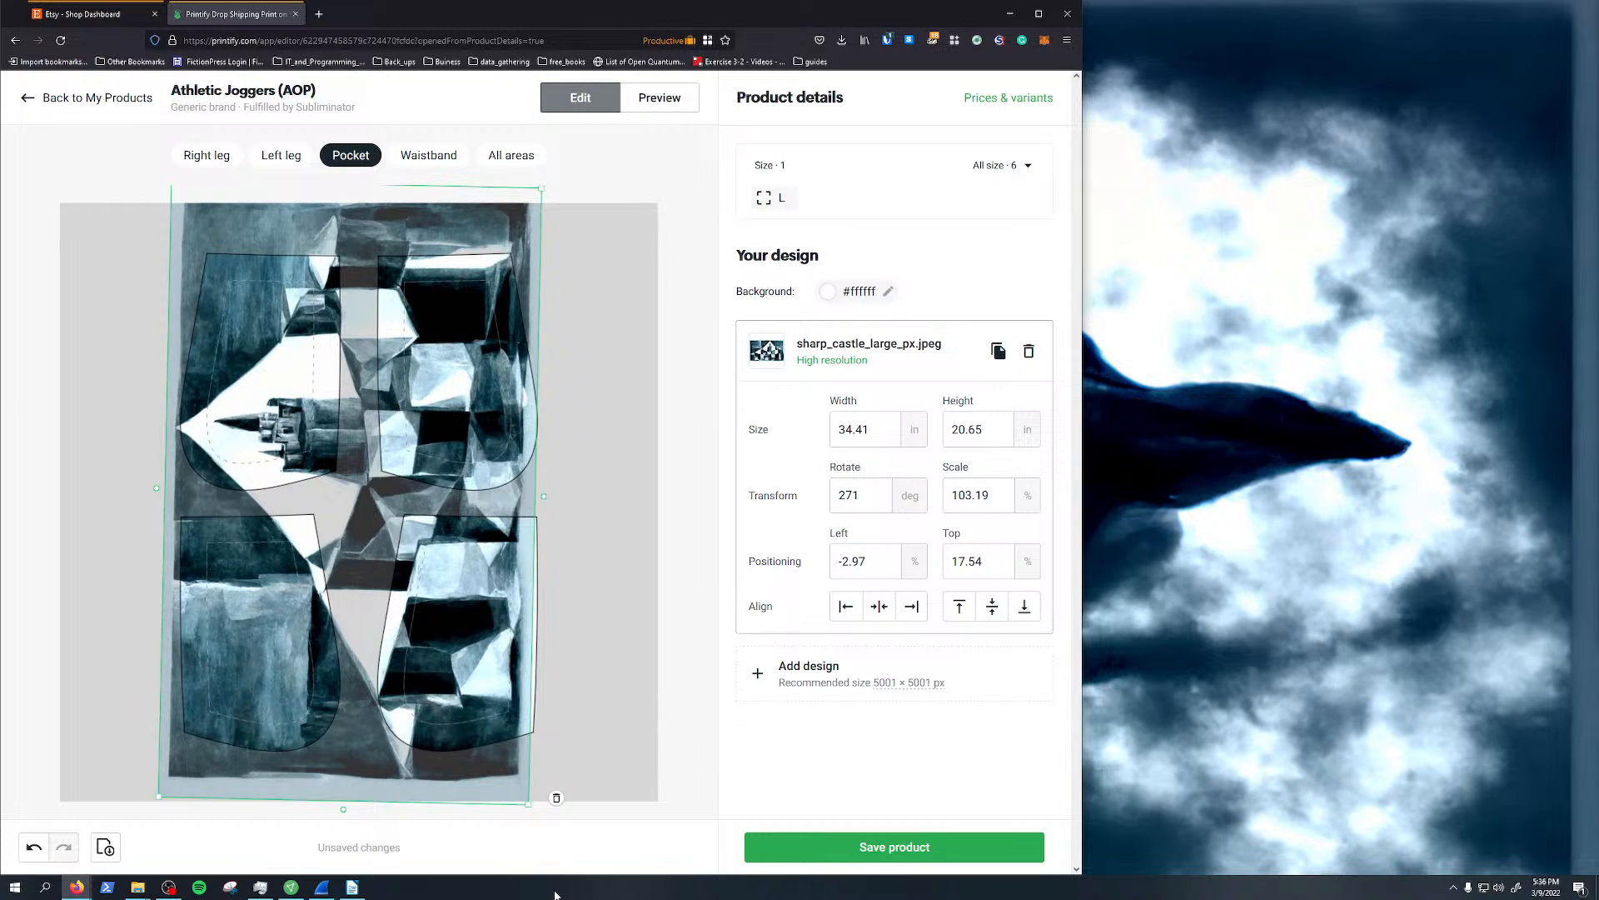
pyautogui.click(861, 847)
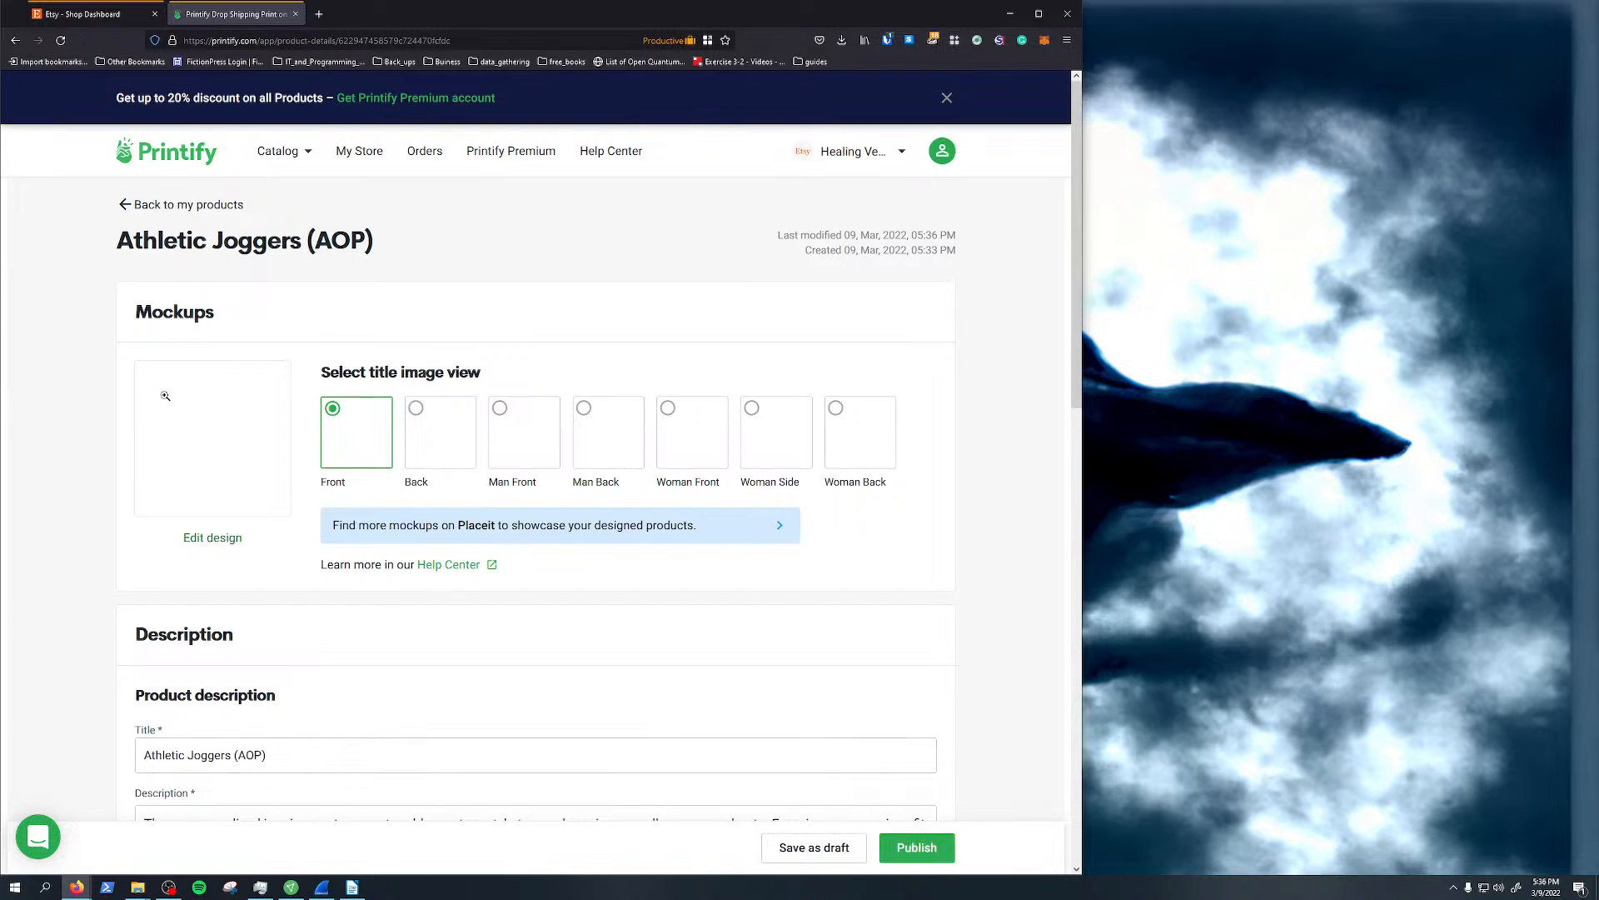
# Reopen the joggers' design for editing and add Nissan_370z_abstract_4K.jpeg from the library to the waistband
pyautogui.click(212, 538)
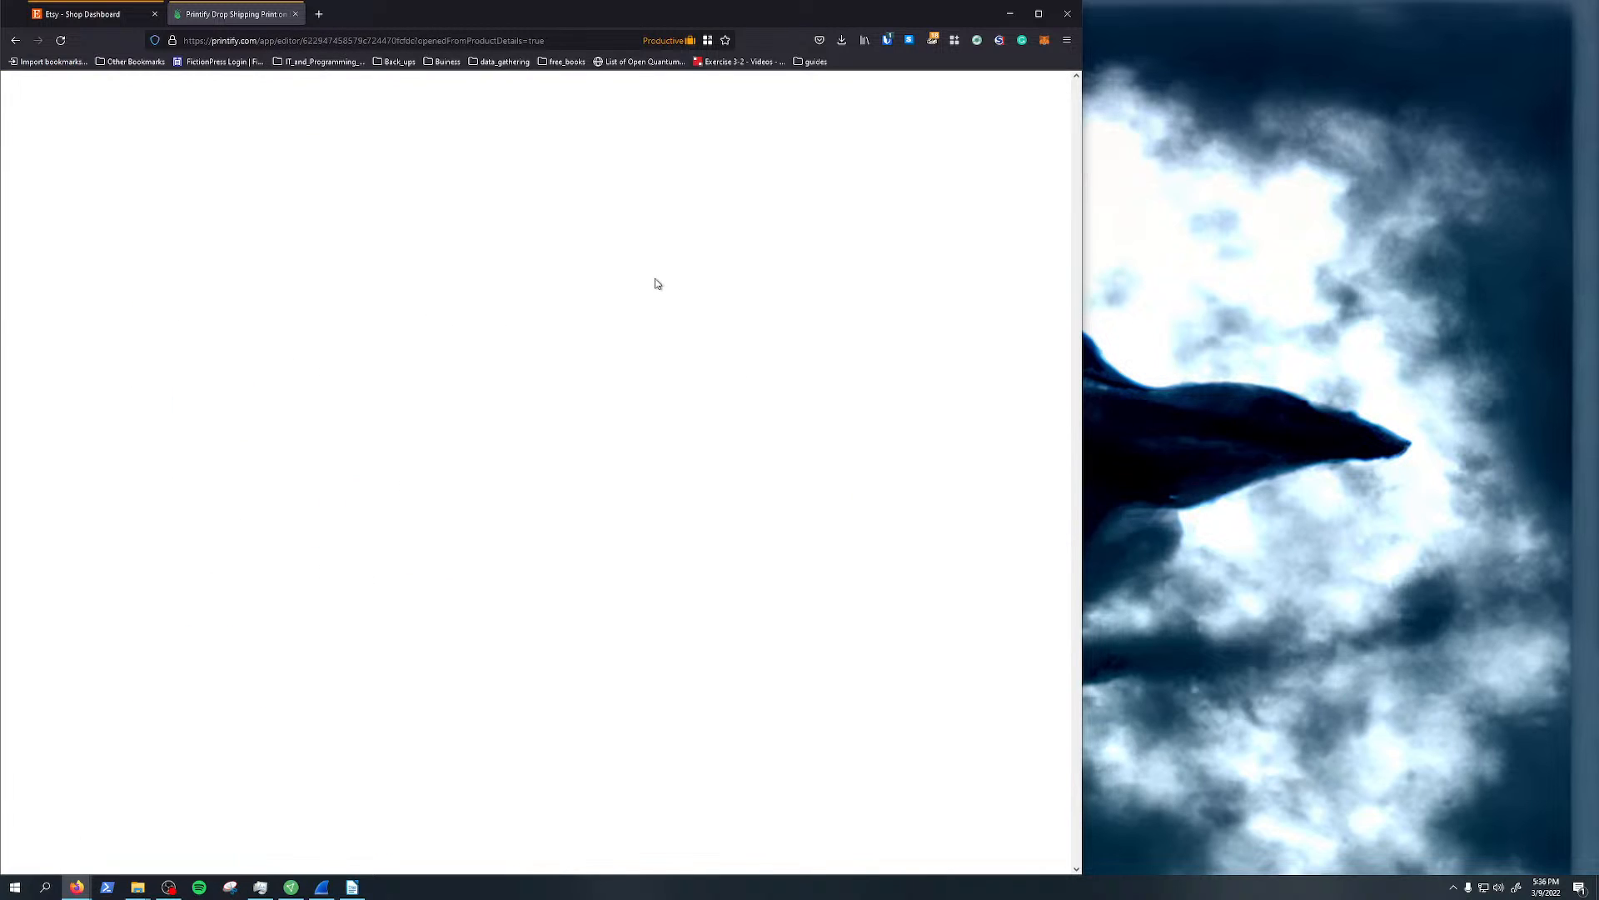
pyautogui.click(434, 156)
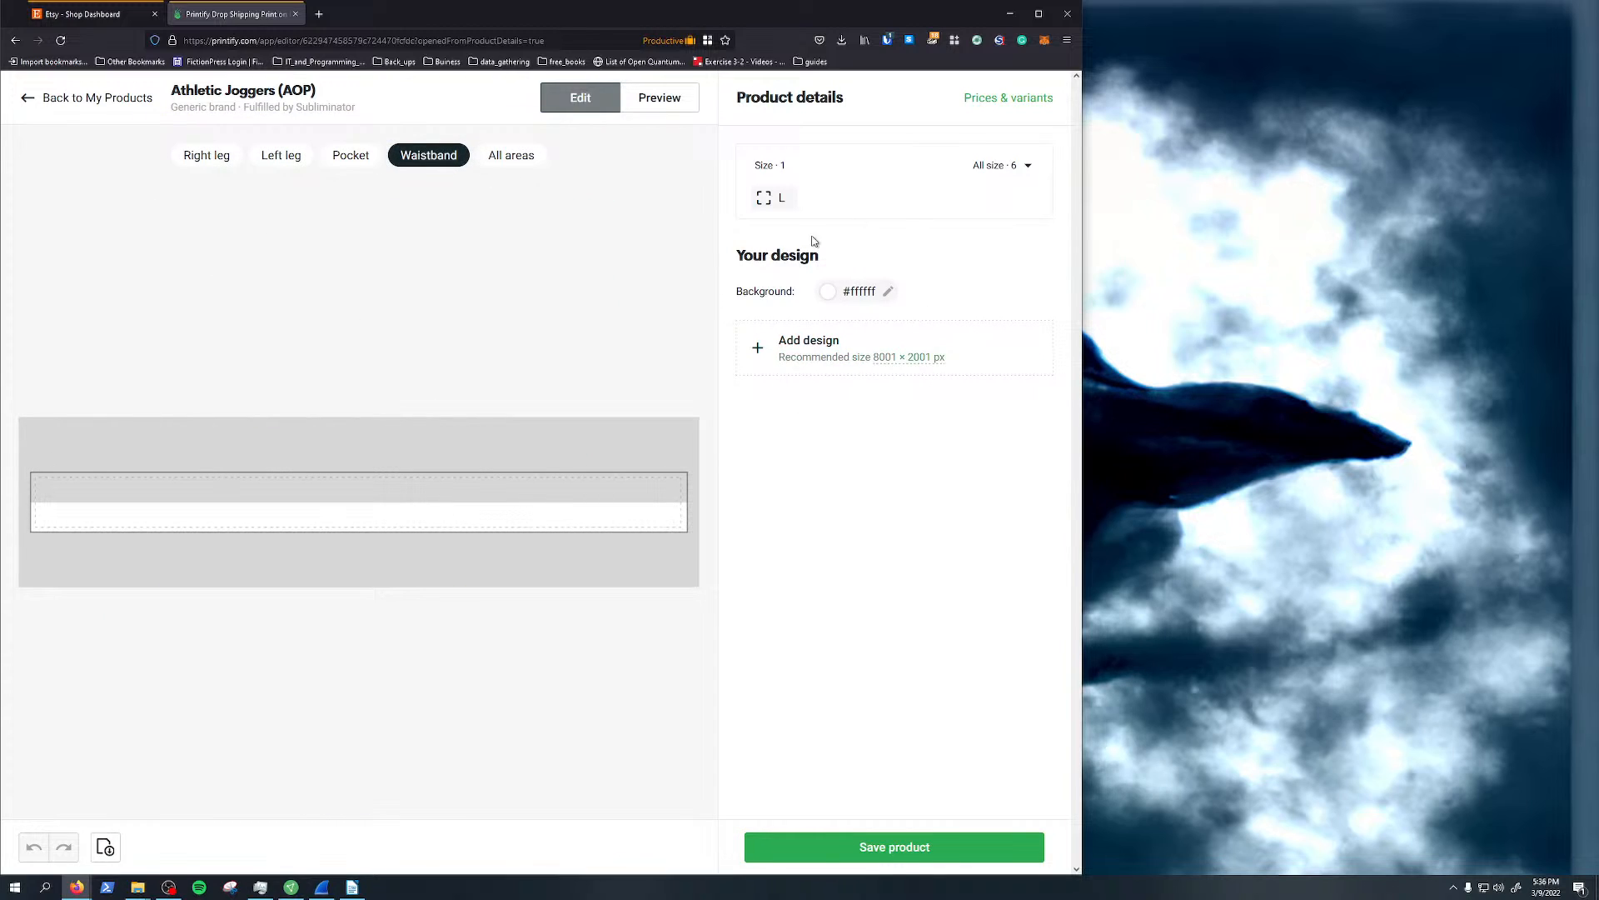
pyautogui.click(870, 347)
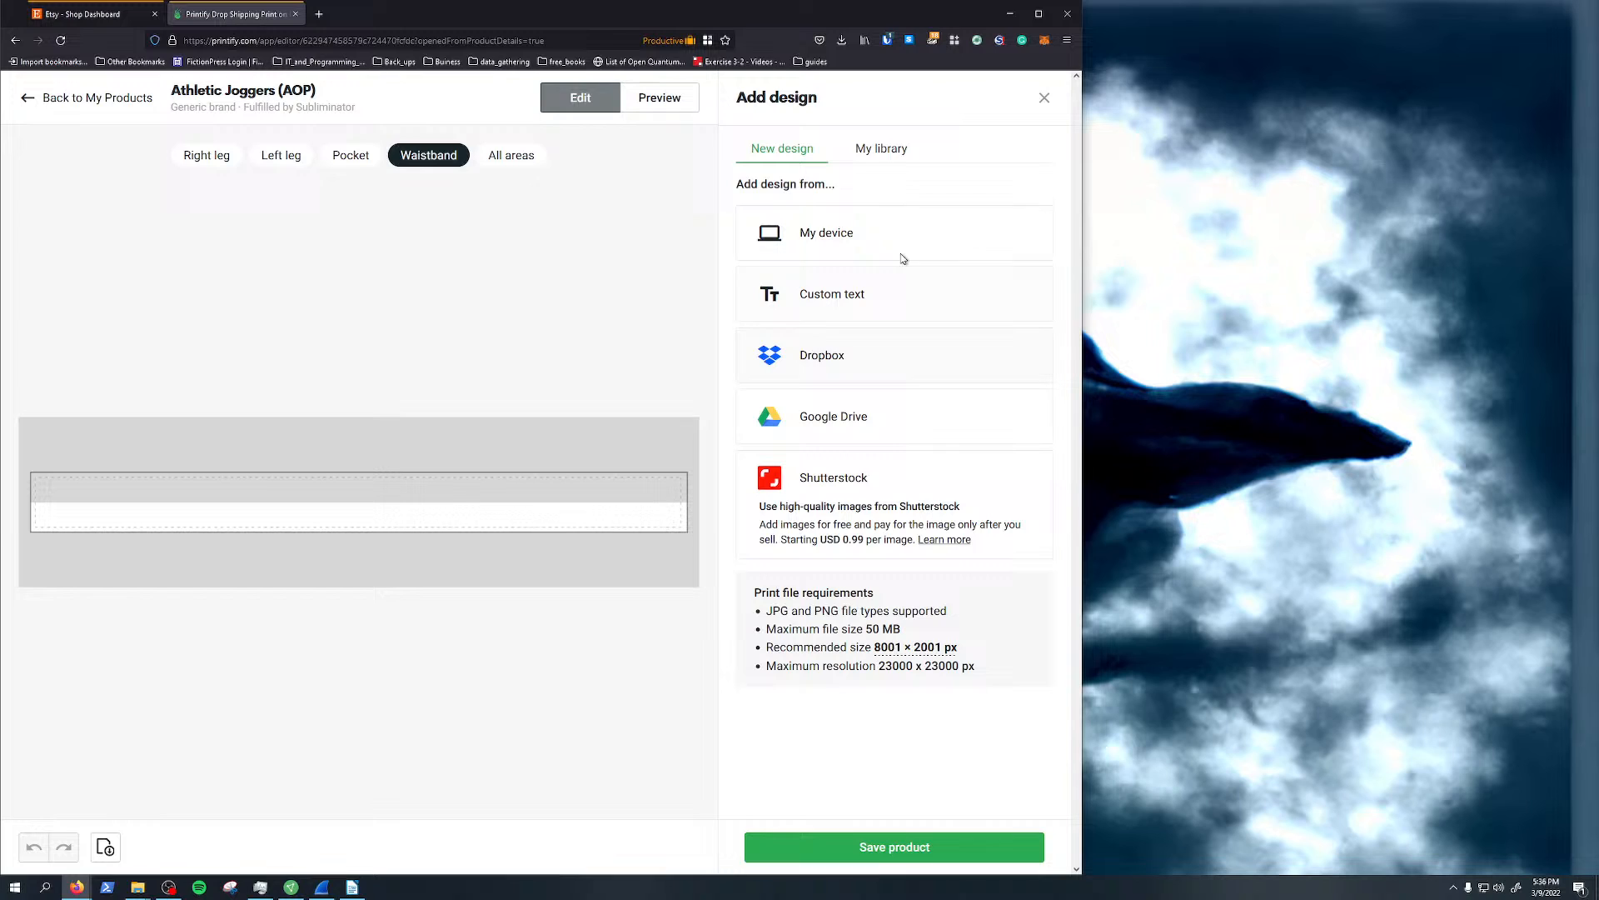
pyautogui.click(893, 144)
pyautogui.scroll(-4, 881, 545)
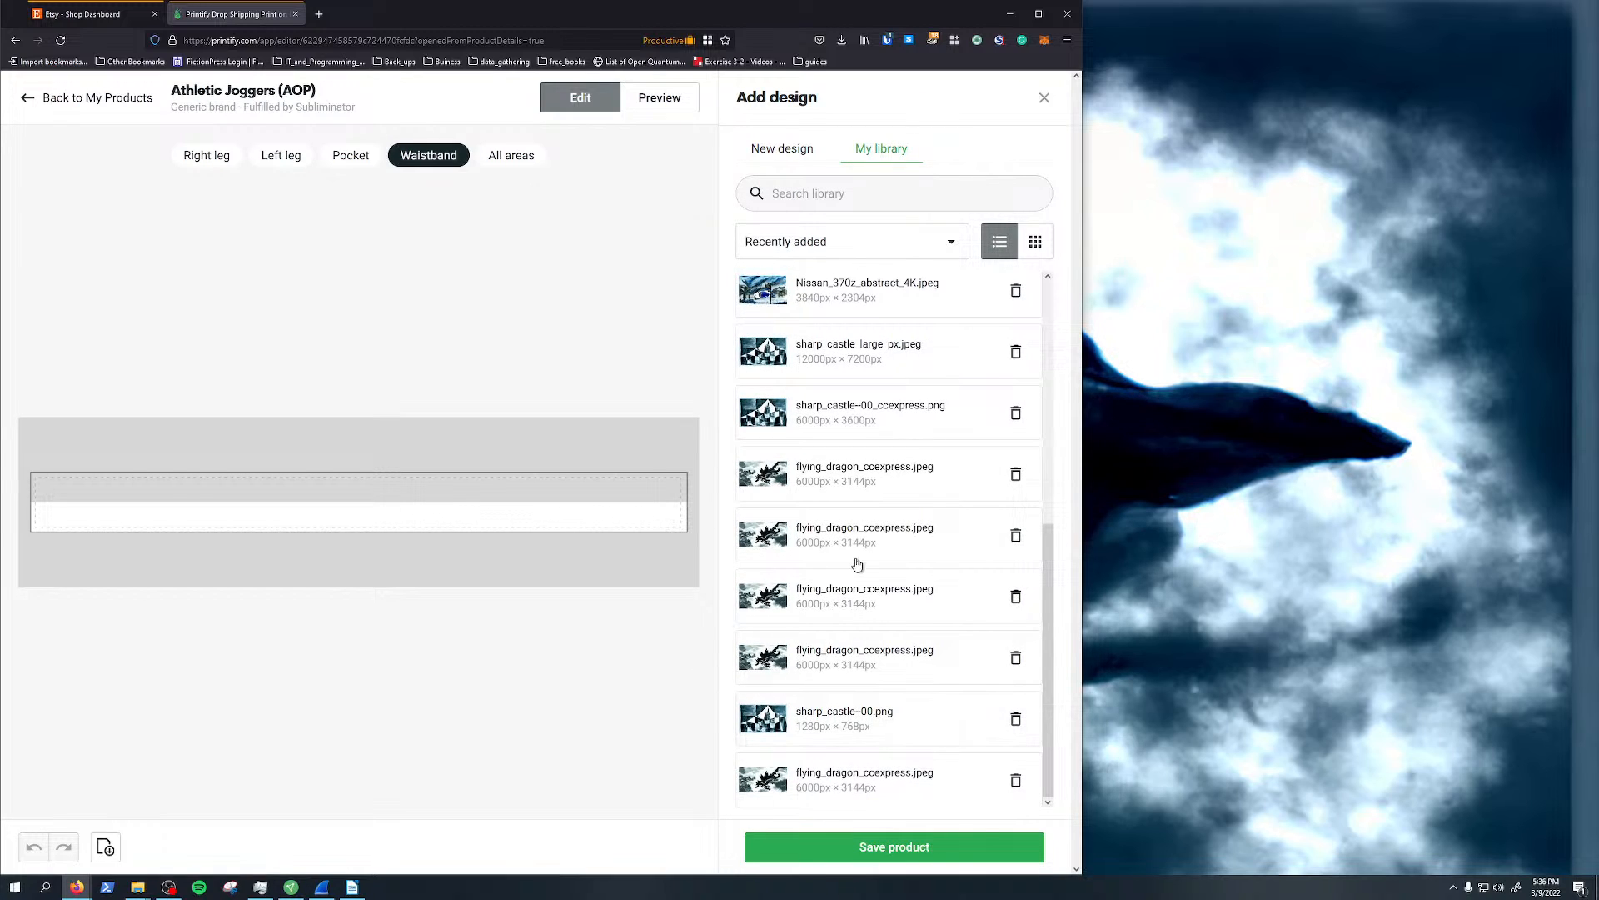
pyautogui.scroll(2, 857, 565)
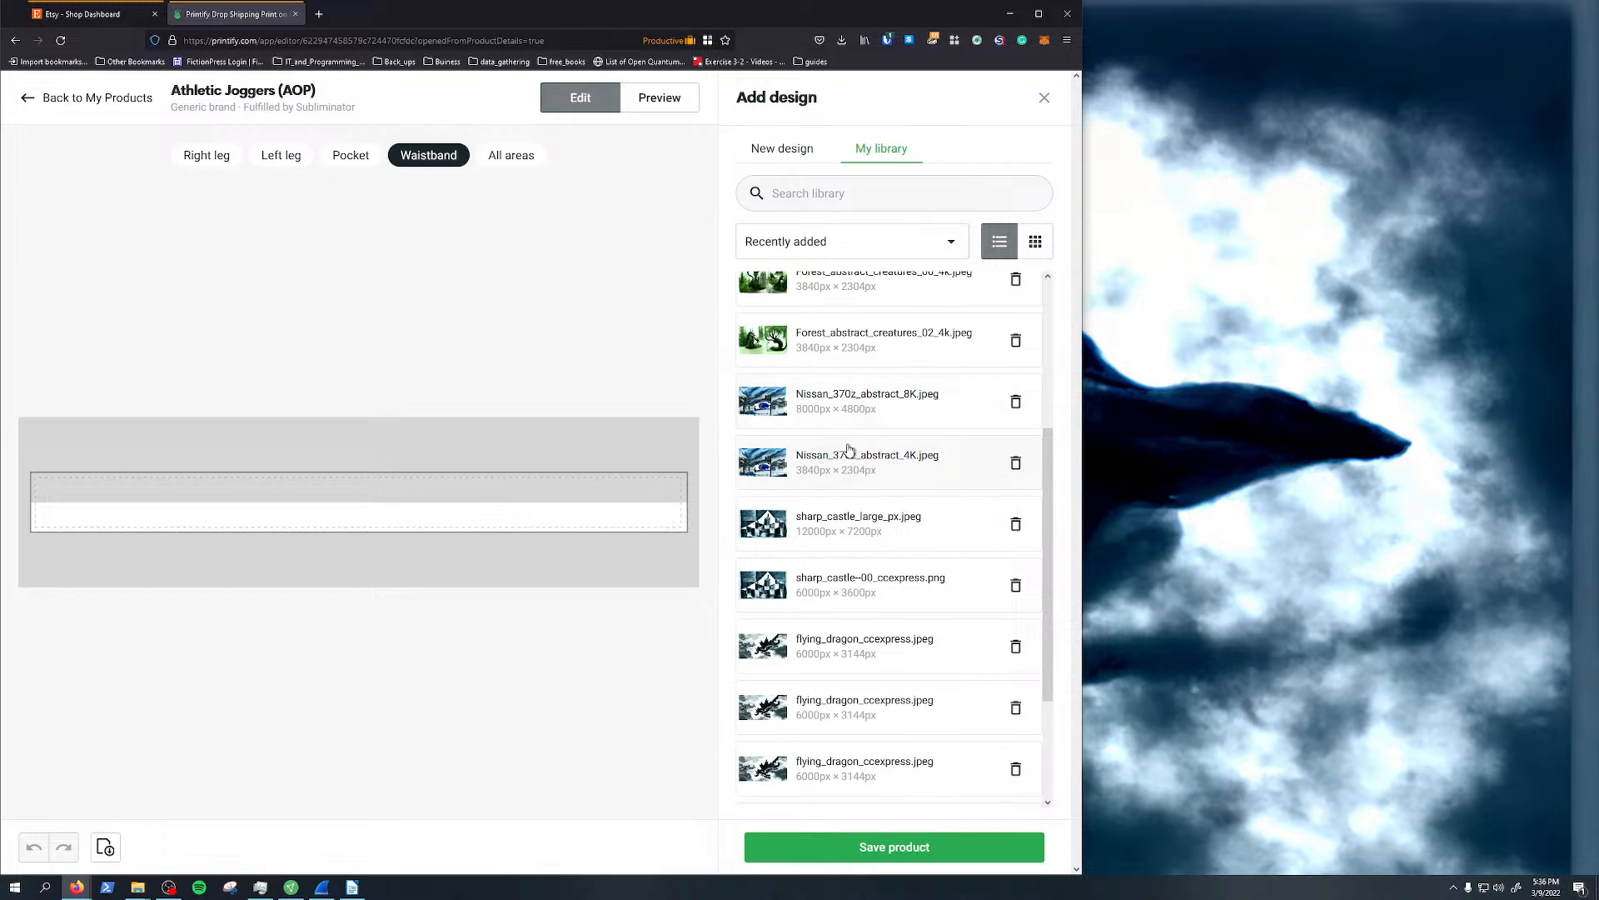
pyautogui.click(848, 457)
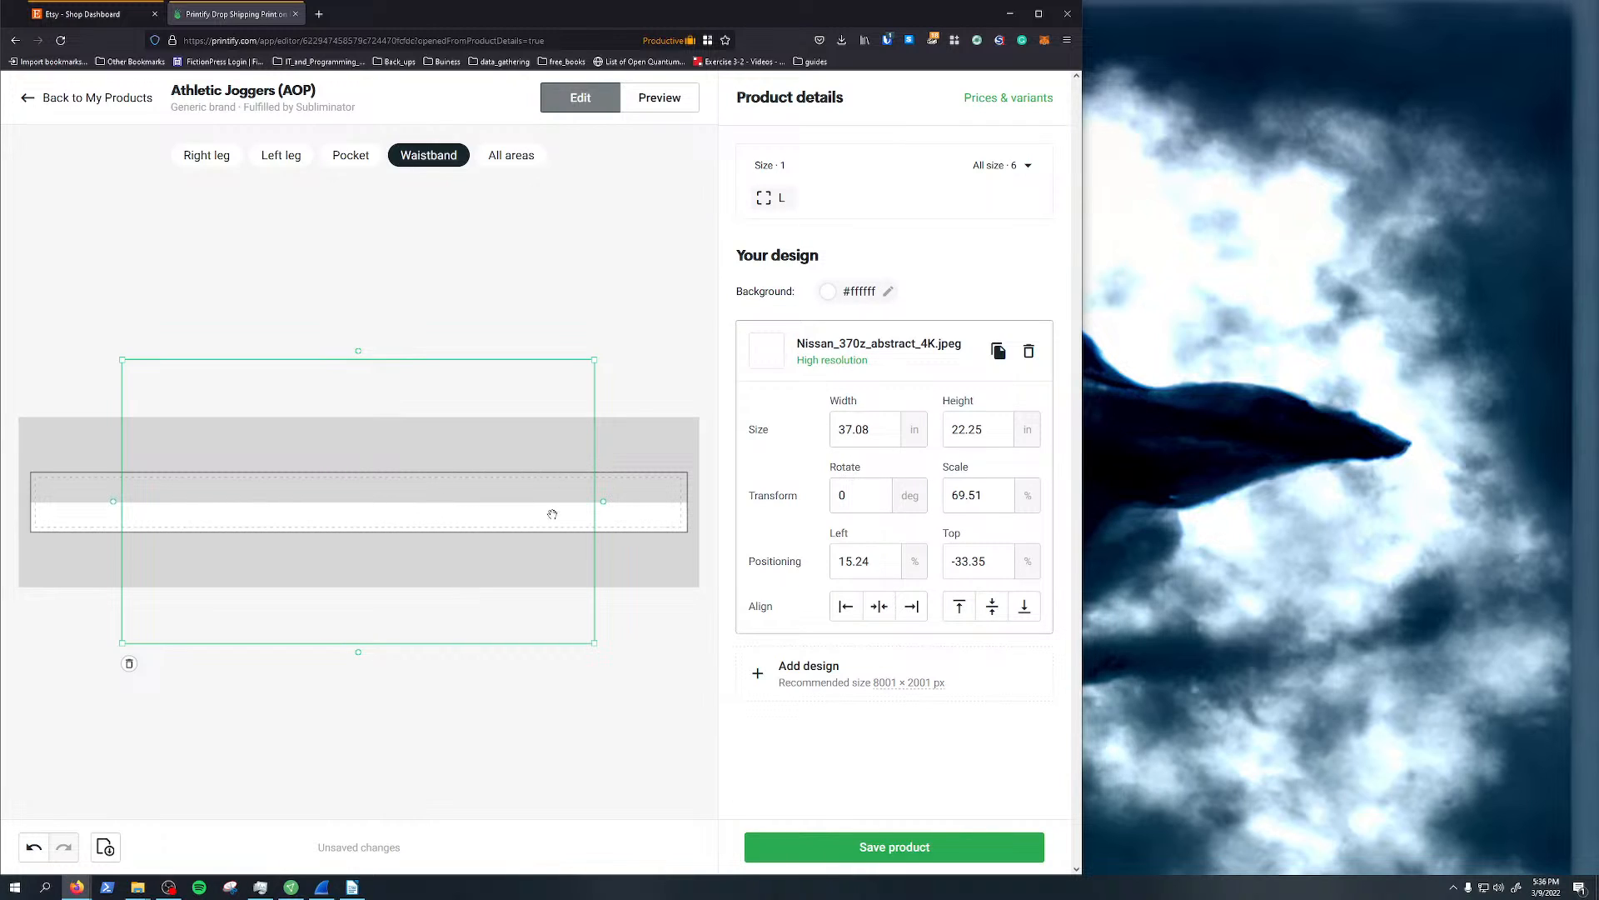
# Enlarge the waistband design to about 98% scale, shift it downward over the band, and save the product
pyautogui.moveTo(595, 360); pyautogui.dragTo(690, 301)
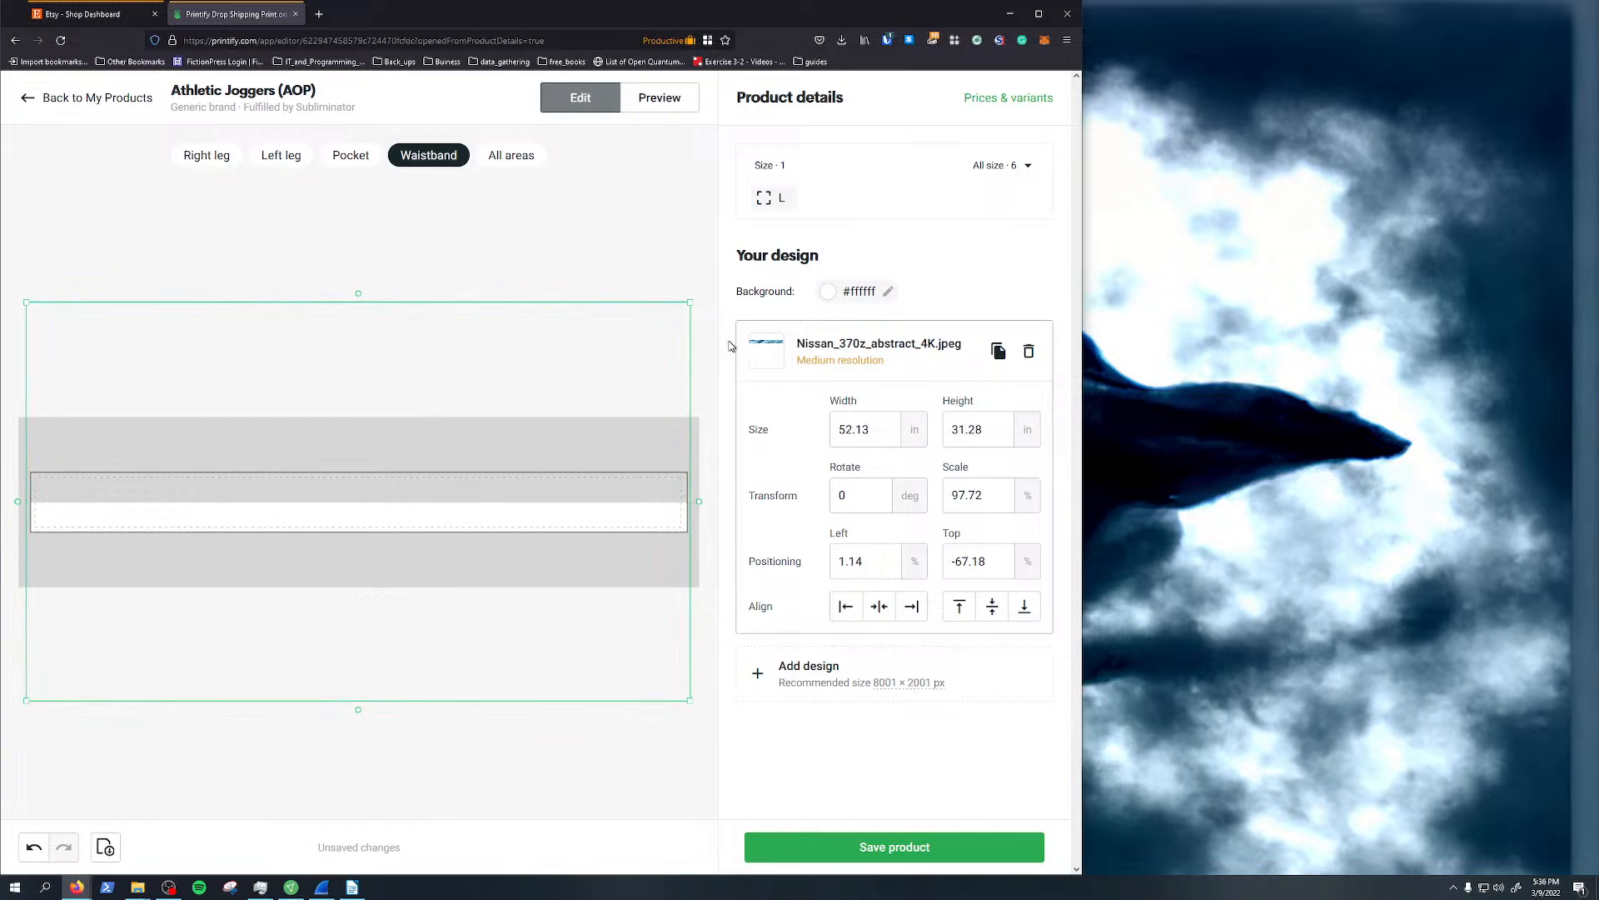
pyautogui.moveTo(619, 412); pyautogui.dragTo(631, 567)
pyautogui.click(856, 839)
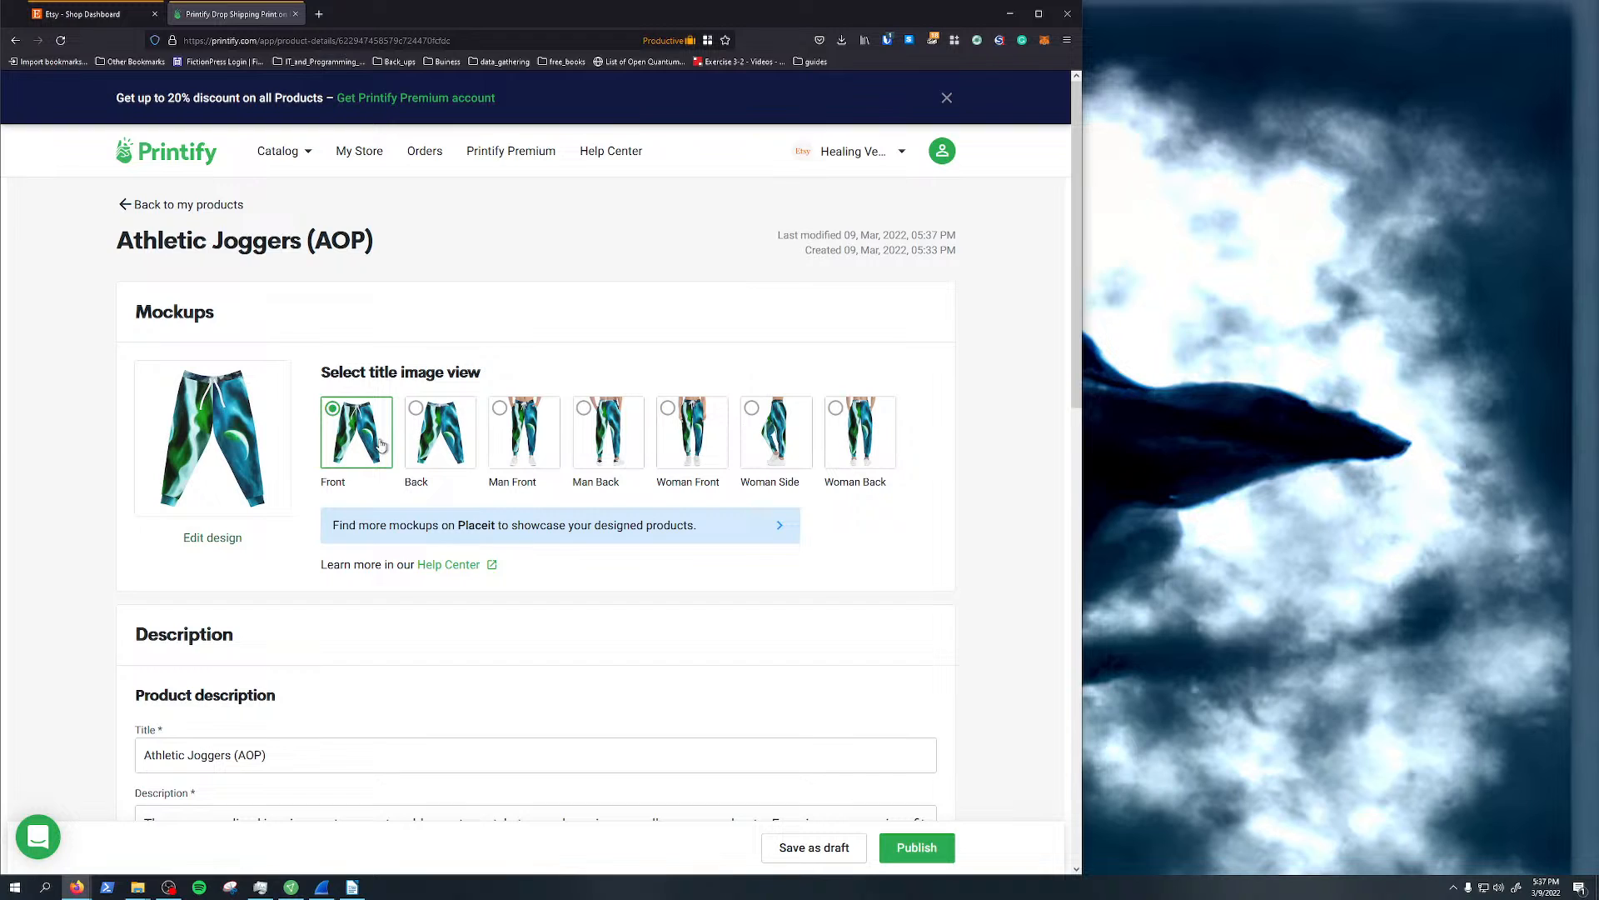
# Change the product title to "Moon Waves Joggers"
pyautogui.scroll(-2, 422, 565)
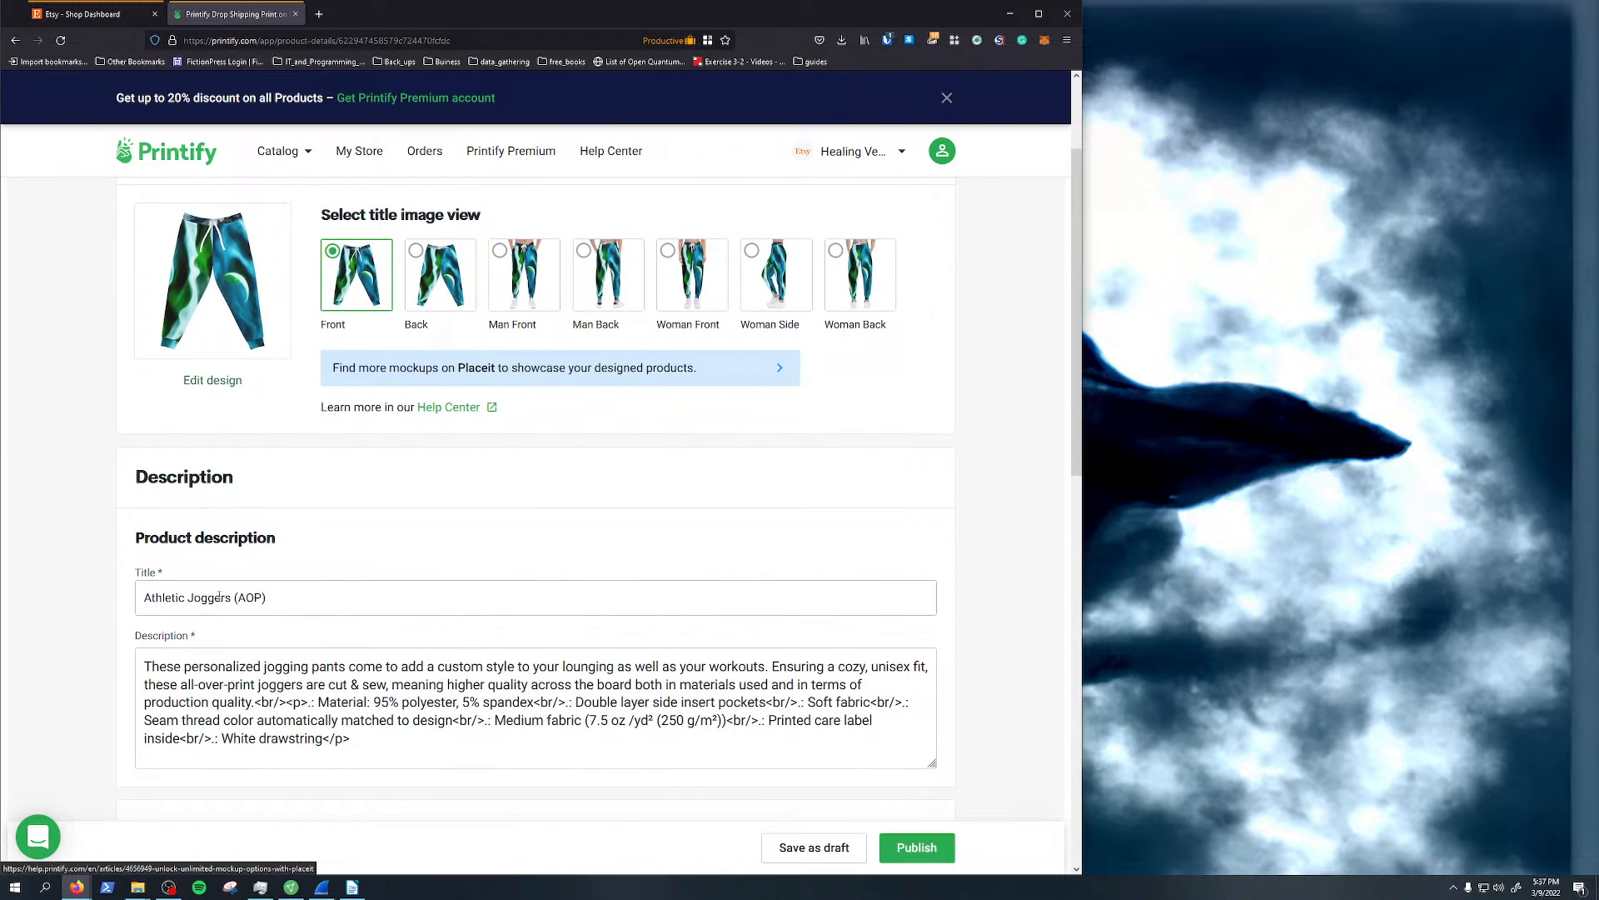
pyautogui.click(140, 597)
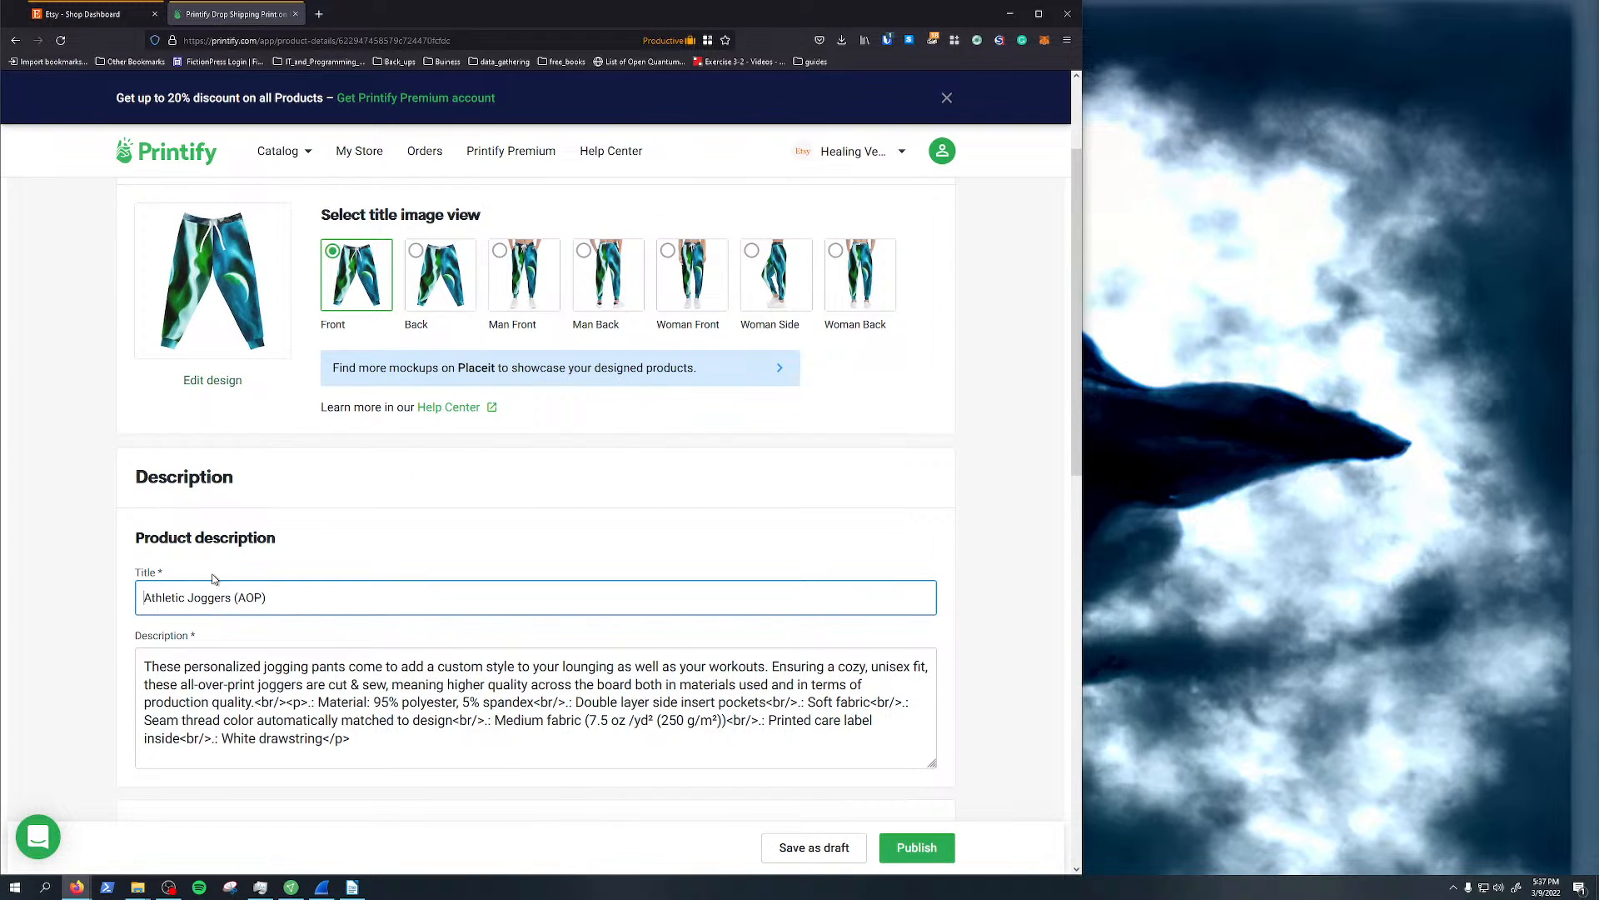
pyautogui.write('Moon Waves')
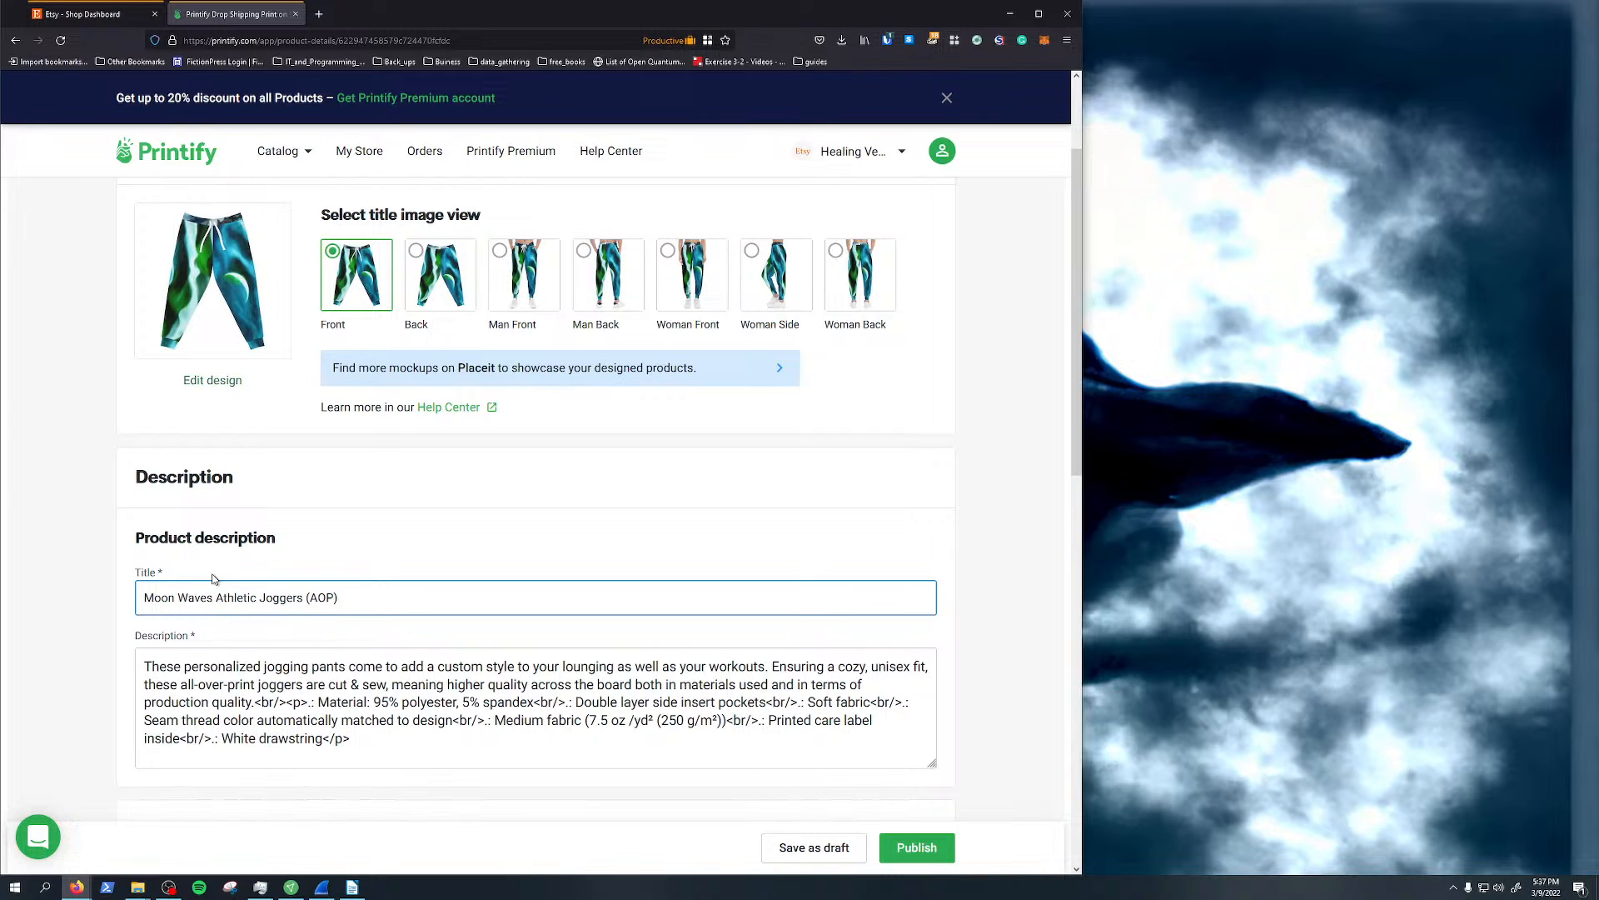
pyautogui.press('Delete')
pyautogui.press('Delete')
pyautogui.press('Delete')
pyautogui.press('Delete')
pyautogui.press('Delete')
pyautogui.press('Delete')
pyautogui.press('Delete')
pyautogui.press('Delete')
pyautogui.press('Delete')
pyautogui.press('Delete')
pyautogui.press('Delete')
# Replace the first sentence of the product description with "Sick moon waves bro."
pyautogui.moveTo(145, 667); pyautogui.dragTo(770, 660)
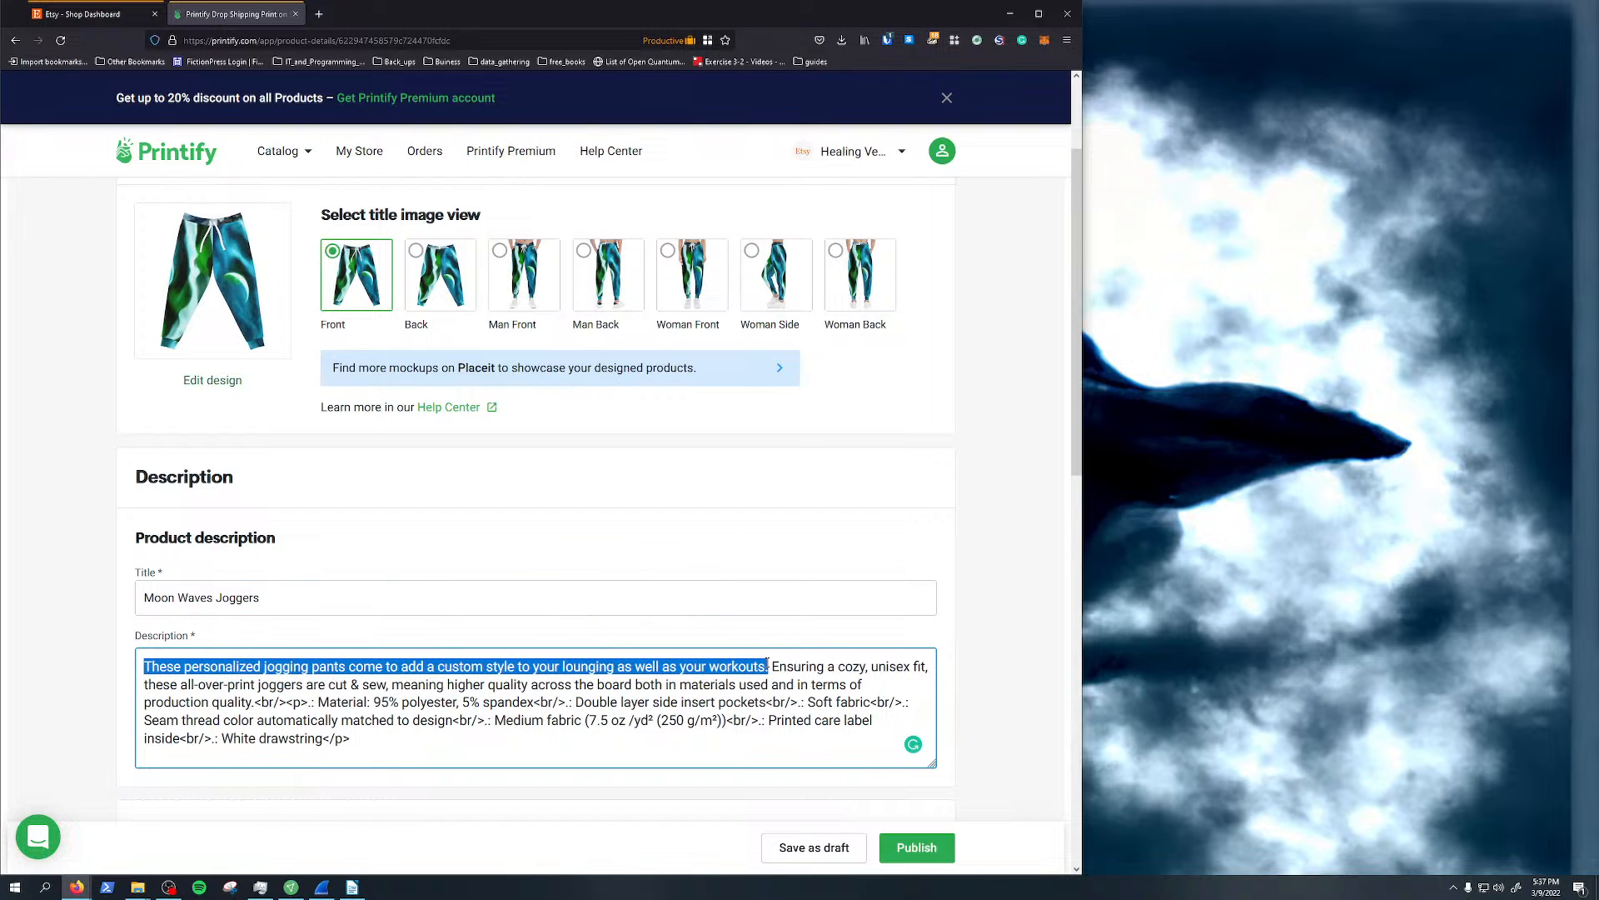
pyautogui.press('BackSpace')
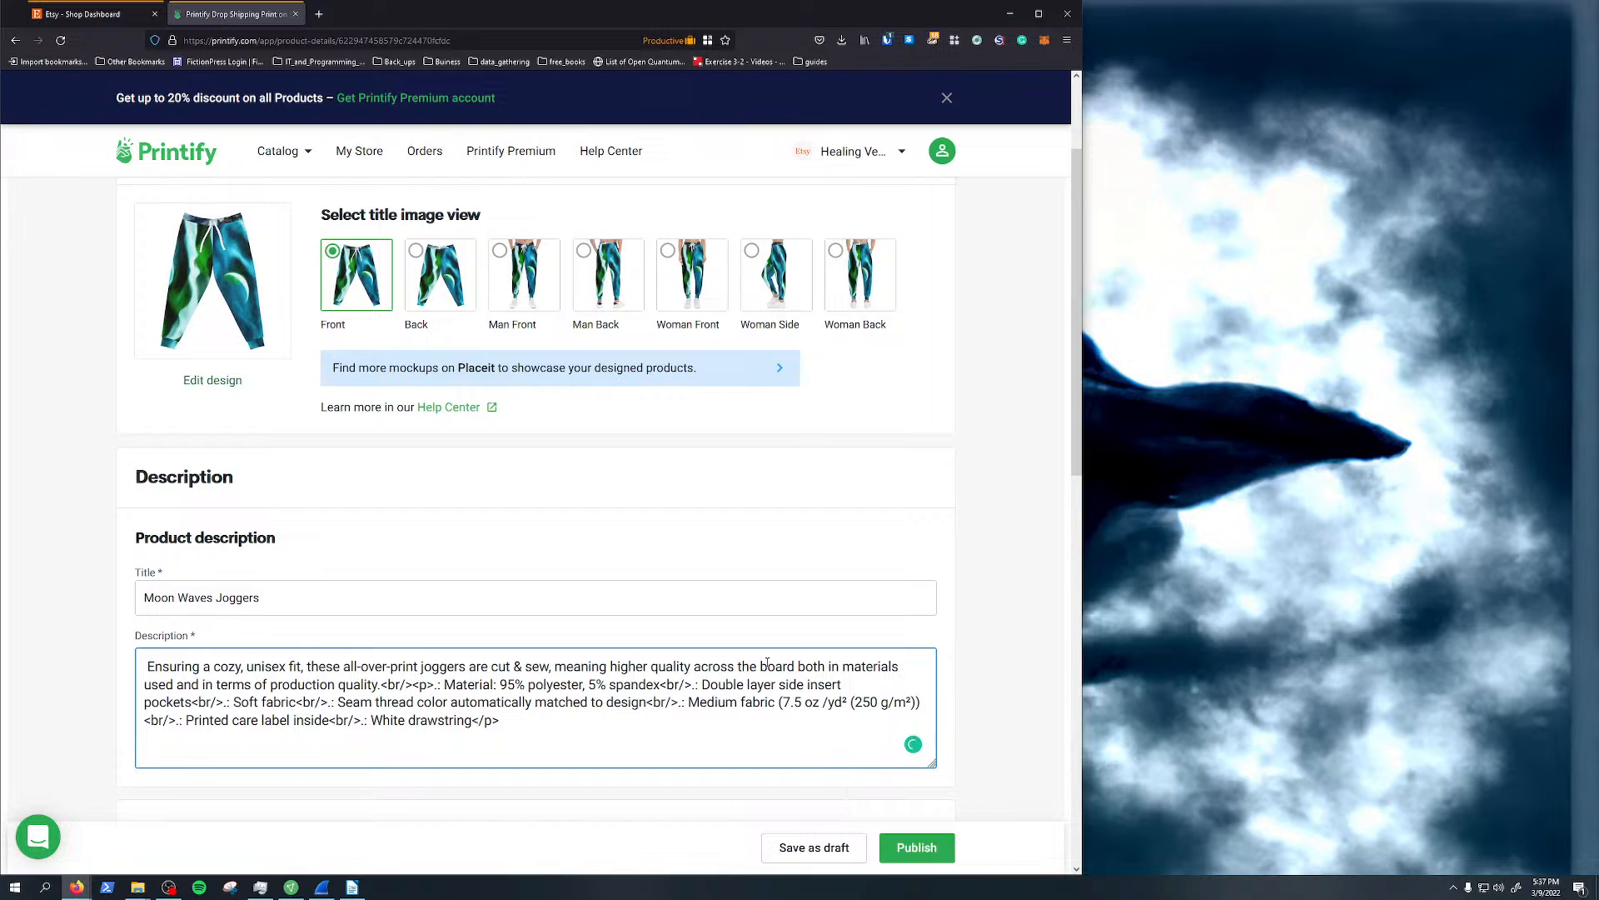
pyautogui.write('Sick moon')
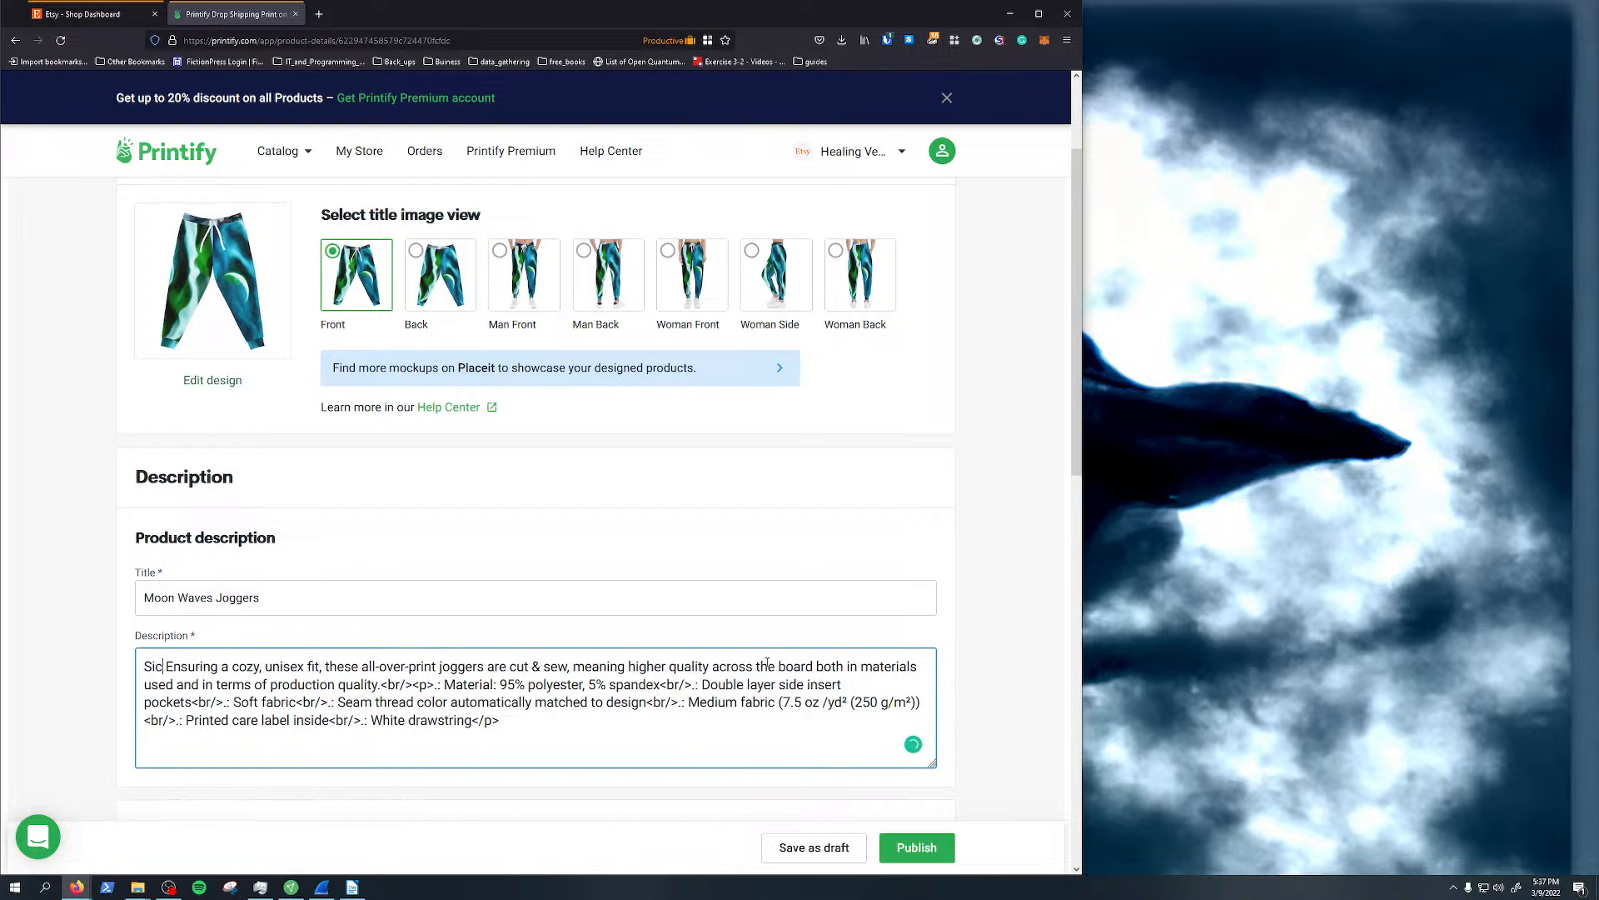
pyautogui.write(' waves ')
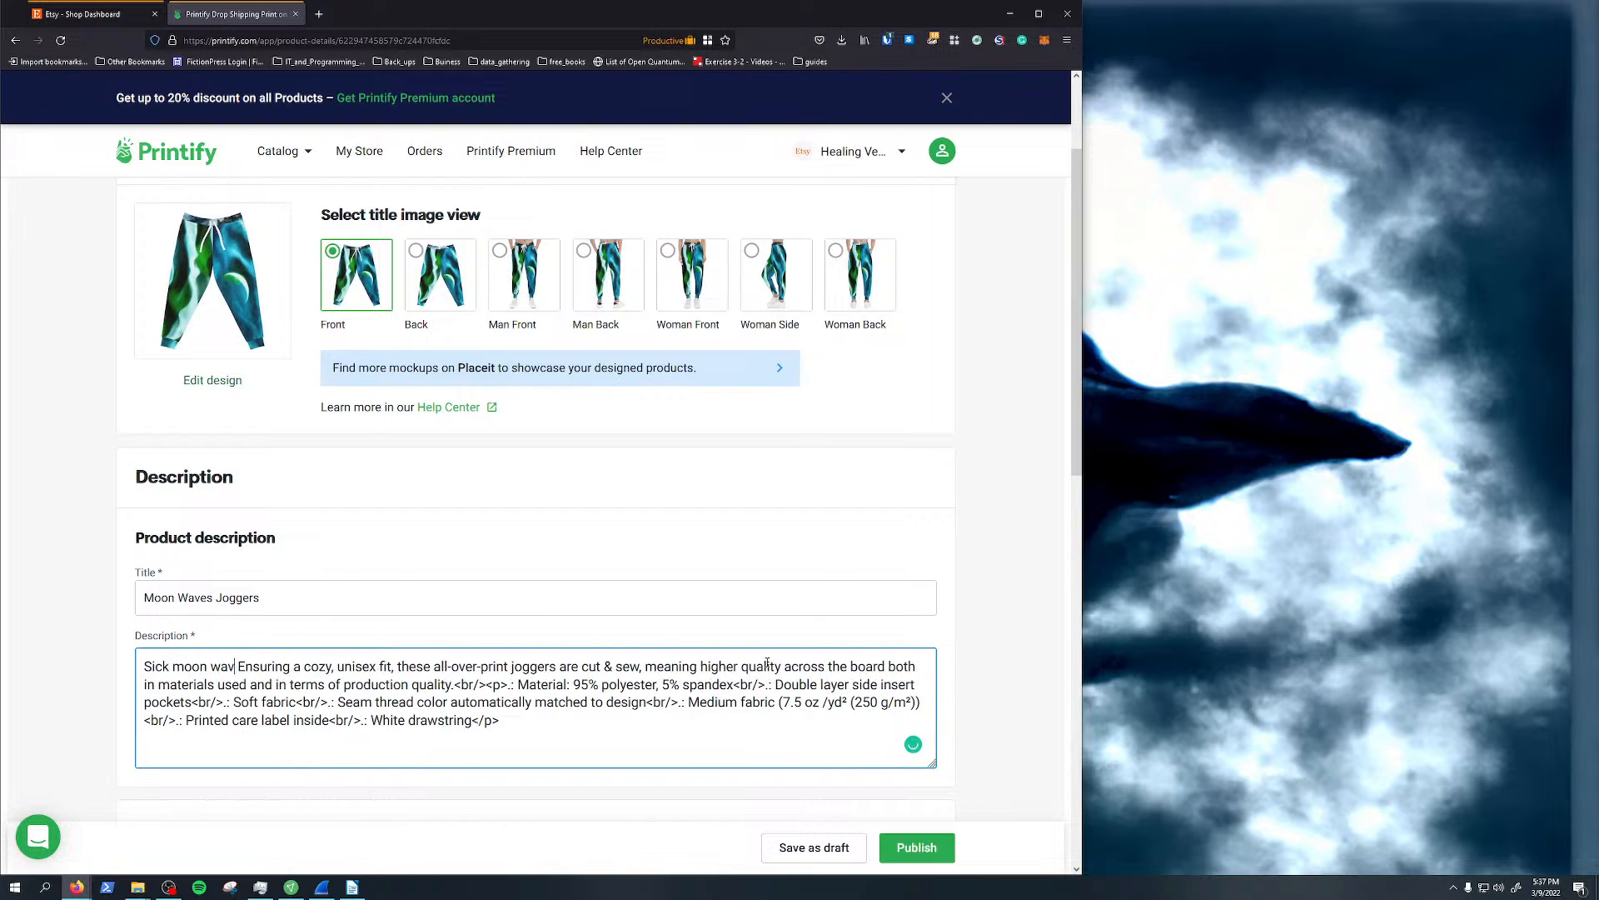
pyautogui.write('bro')
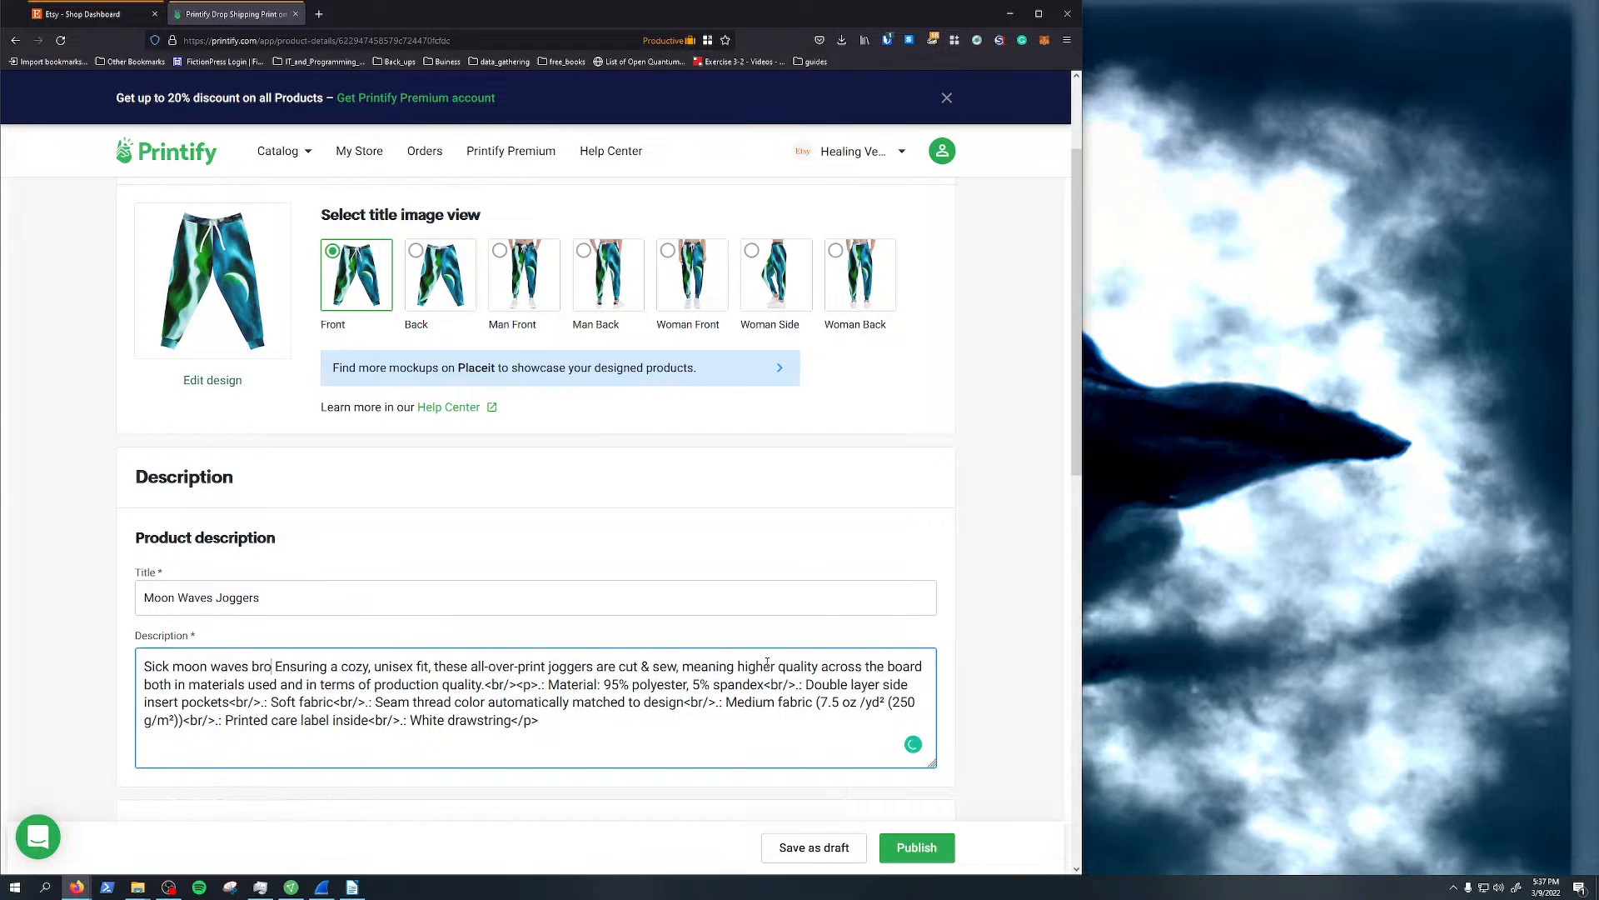
pyautogui.write('.')
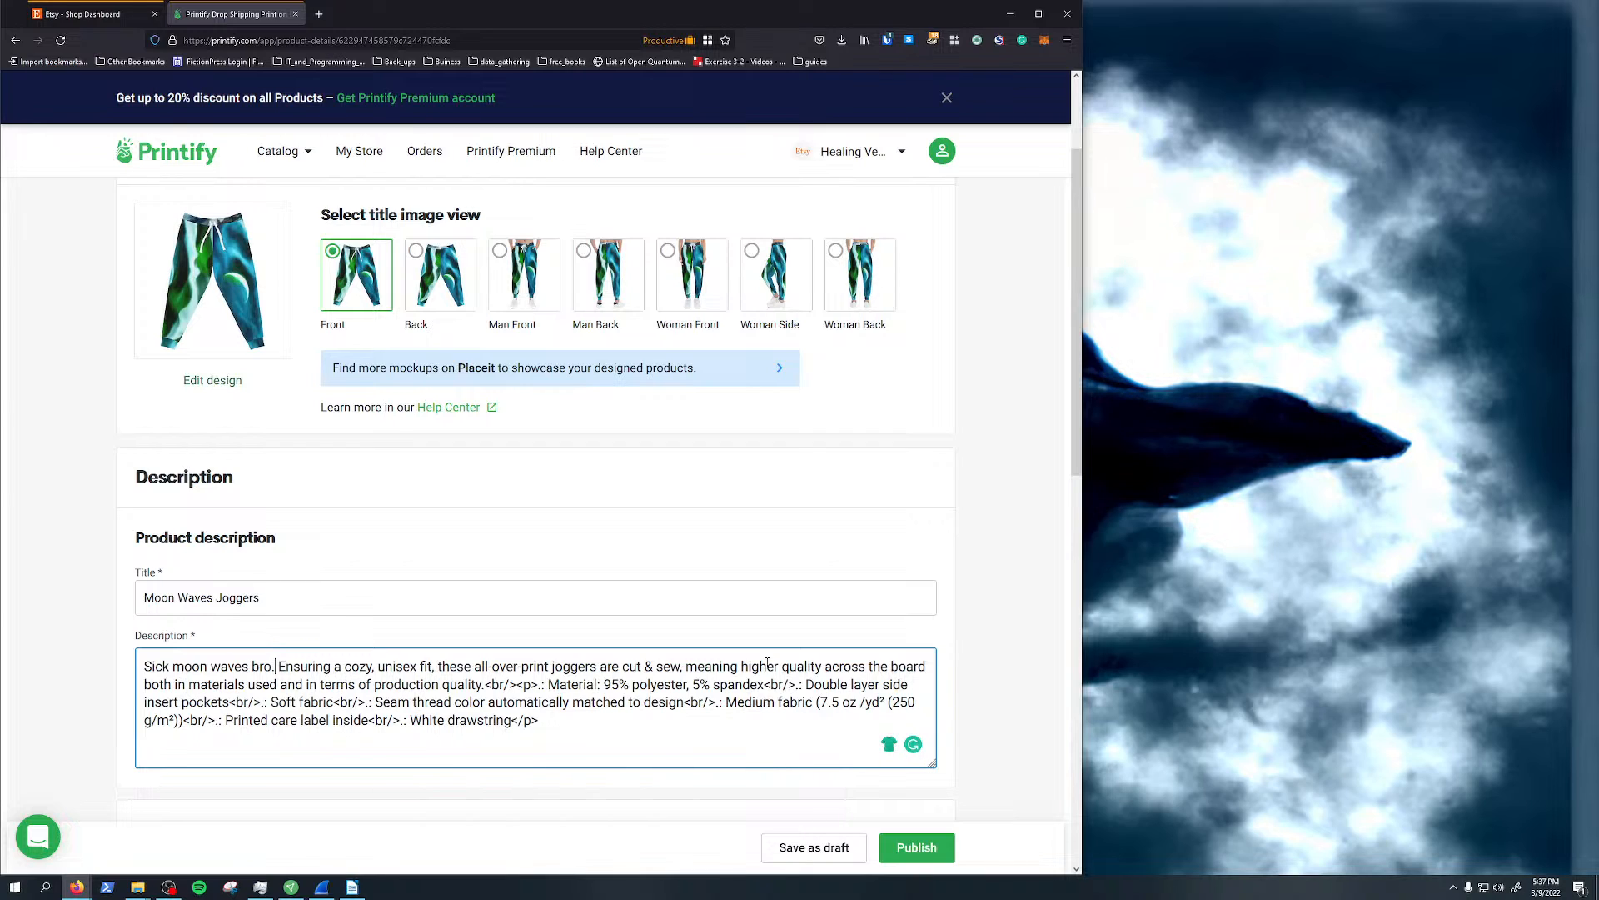
# Reword the description's opening sentence as "Beautiful moon waves joggers."
pyautogui.press('BackSpace')
pyautogui.press('BackSpace')
pyautogui.press('BackSpace')
pyautogui.press('BackSpace')
pyautogui.press('BackSpace')
pyautogui.press('BackSpace')
pyautogui.press('BackSpace')
pyautogui.press('BackSpace')
pyautogui.press('BackSpace')
pyautogui.press('BackSpace')
pyautogui.press('BackSpace')
pyautogui.press('BackSpace')
pyautogui.press('BackSpace')
pyautogui.press('BackSpace')
pyautogui.press('BackSpace')
pyautogui.press('BackSpace')
pyautogui.press('BackSpace')
pyautogui.press('BackSpace')
pyautogui.press('BackSpace')
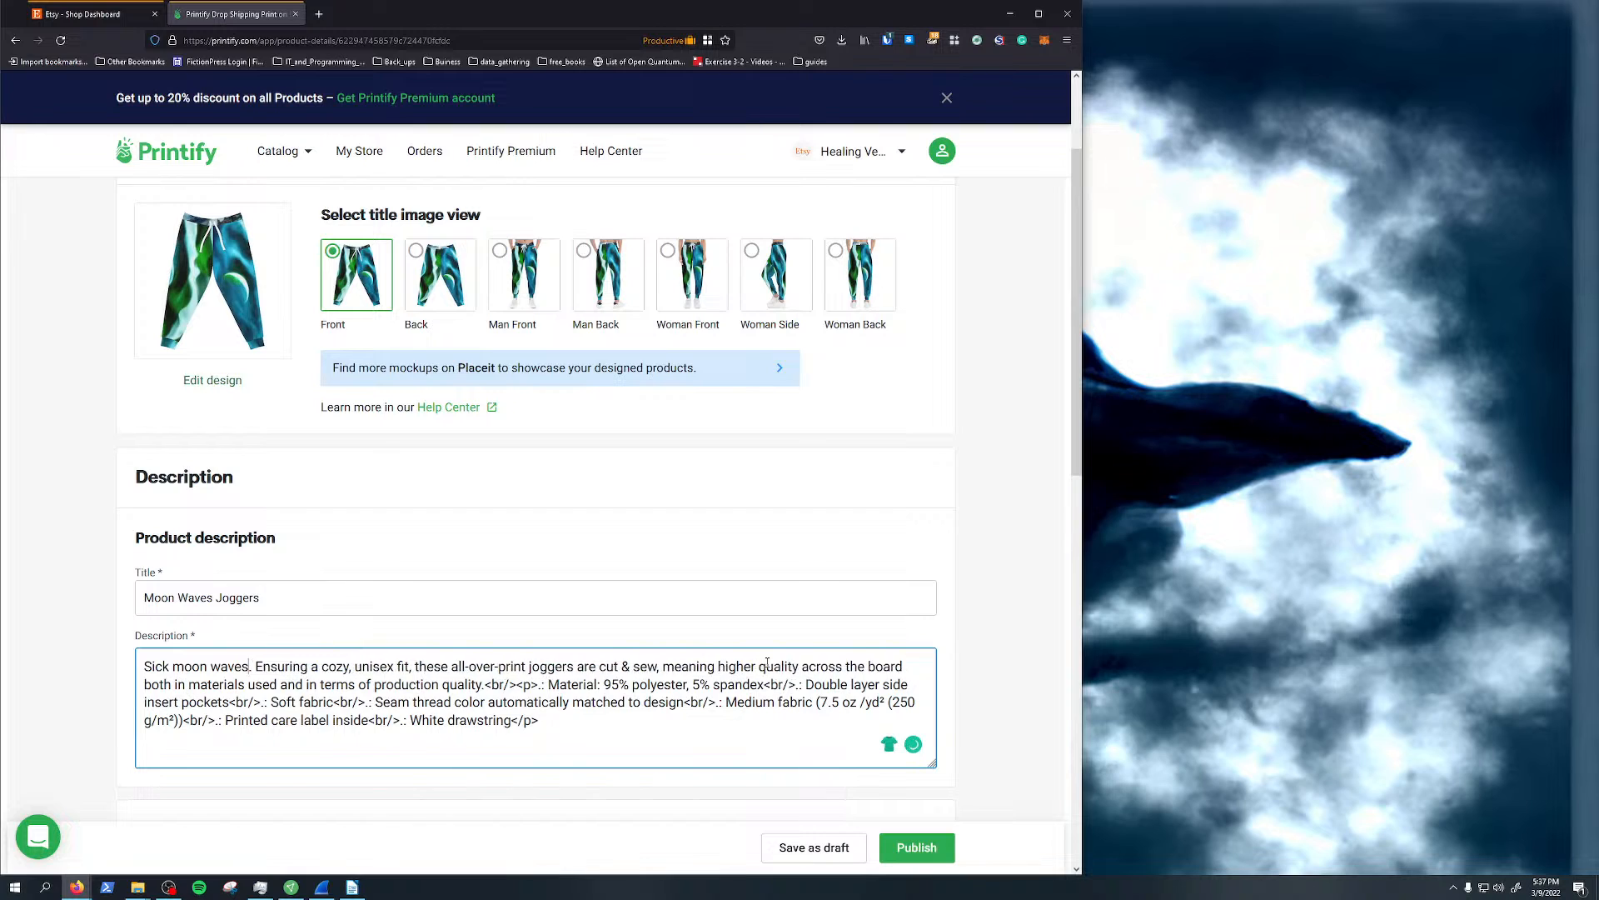
pyautogui.write('Beat')
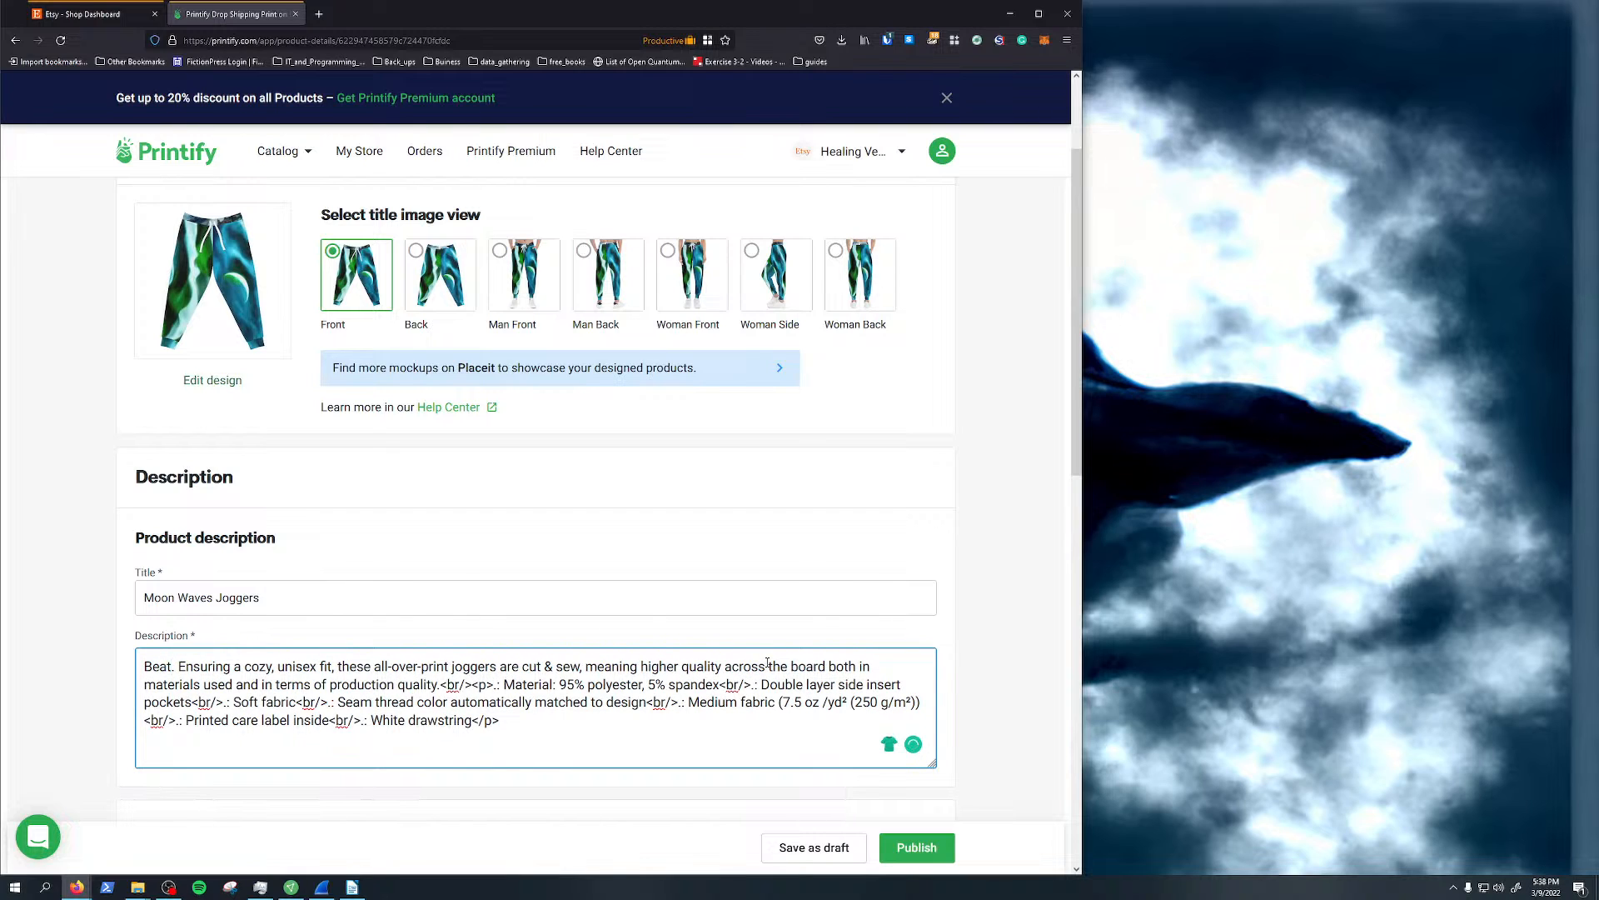
pyautogui.press('BackSpace')
pyautogui.write('utiful ')
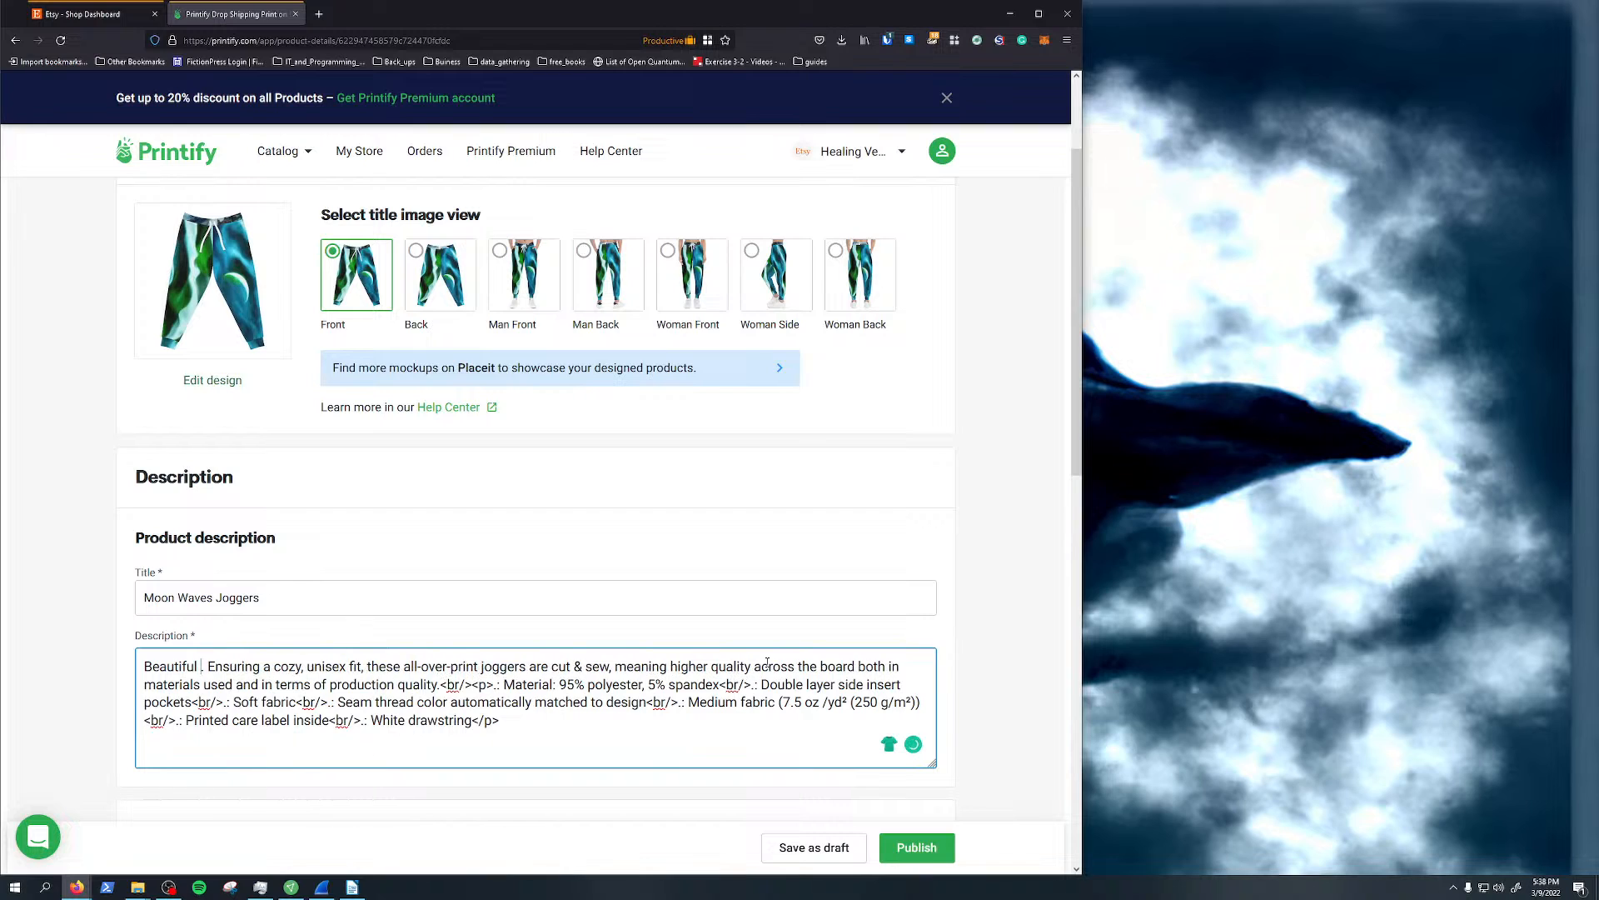
pyautogui.write('moon ')
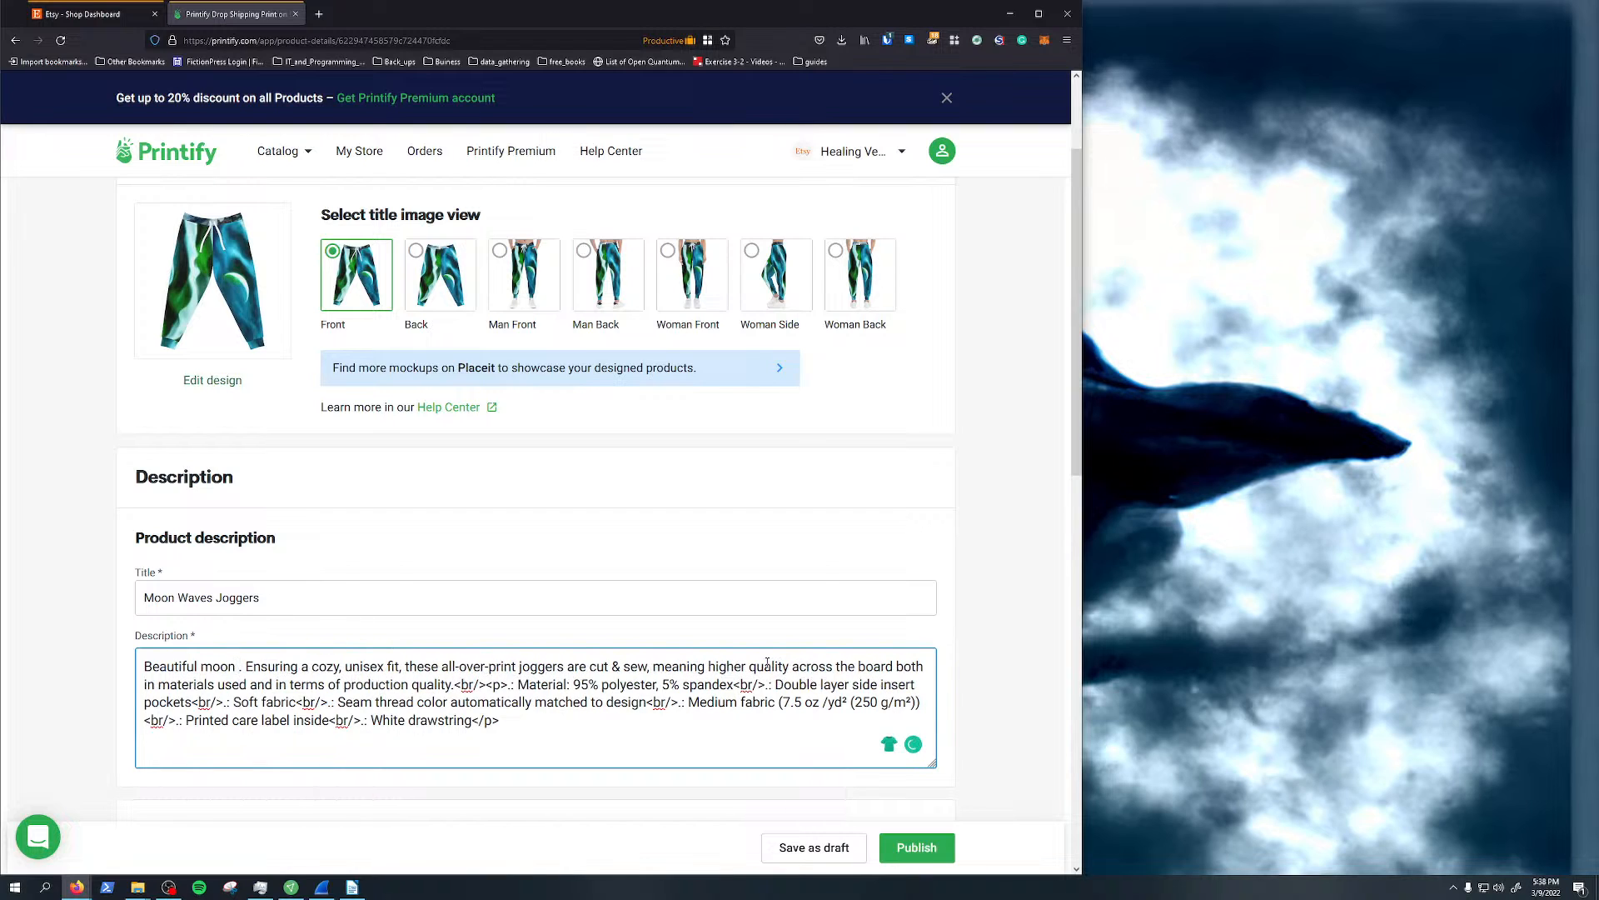
pyautogui.write('waves pan')
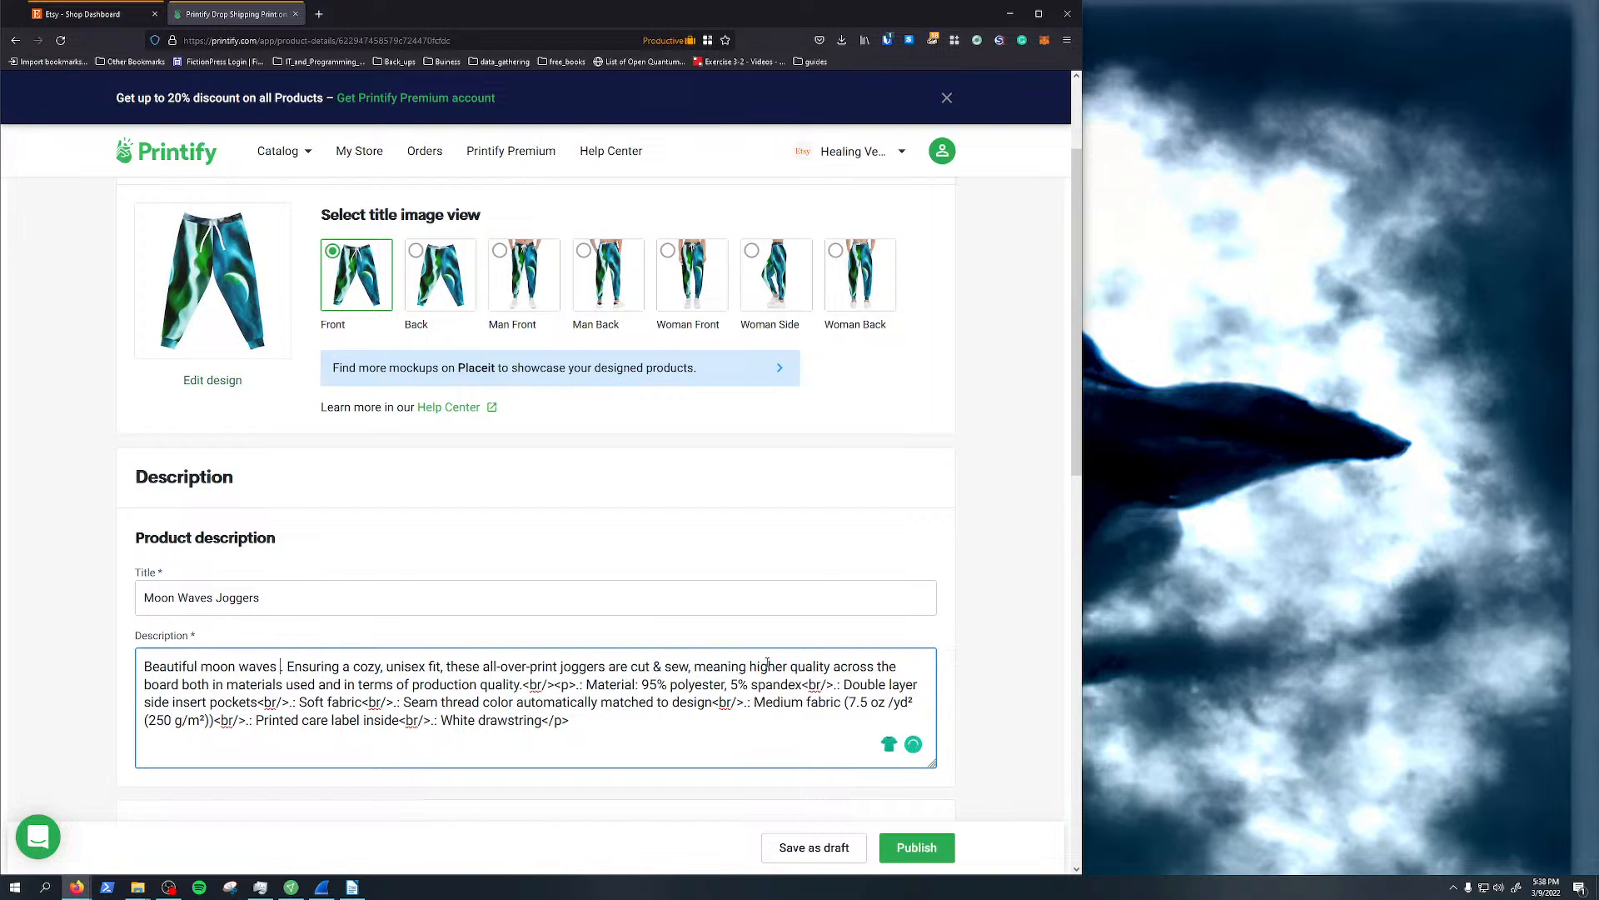
pyautogui.press('BackSpace')
pyautogui.write('jo')
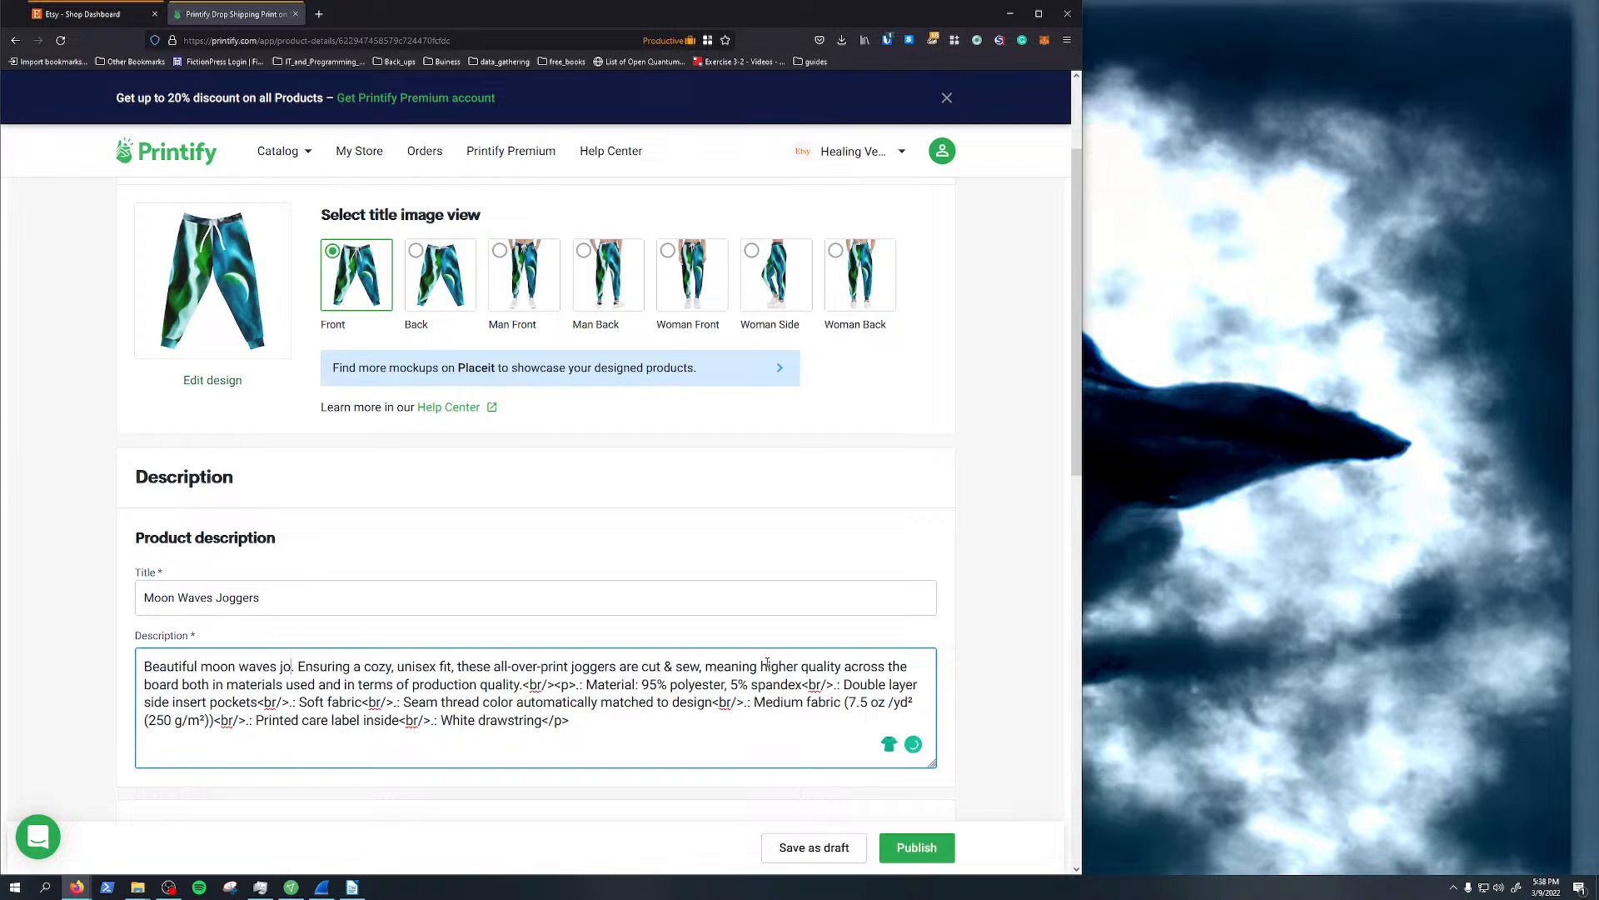
pyautogui.write('ggers')
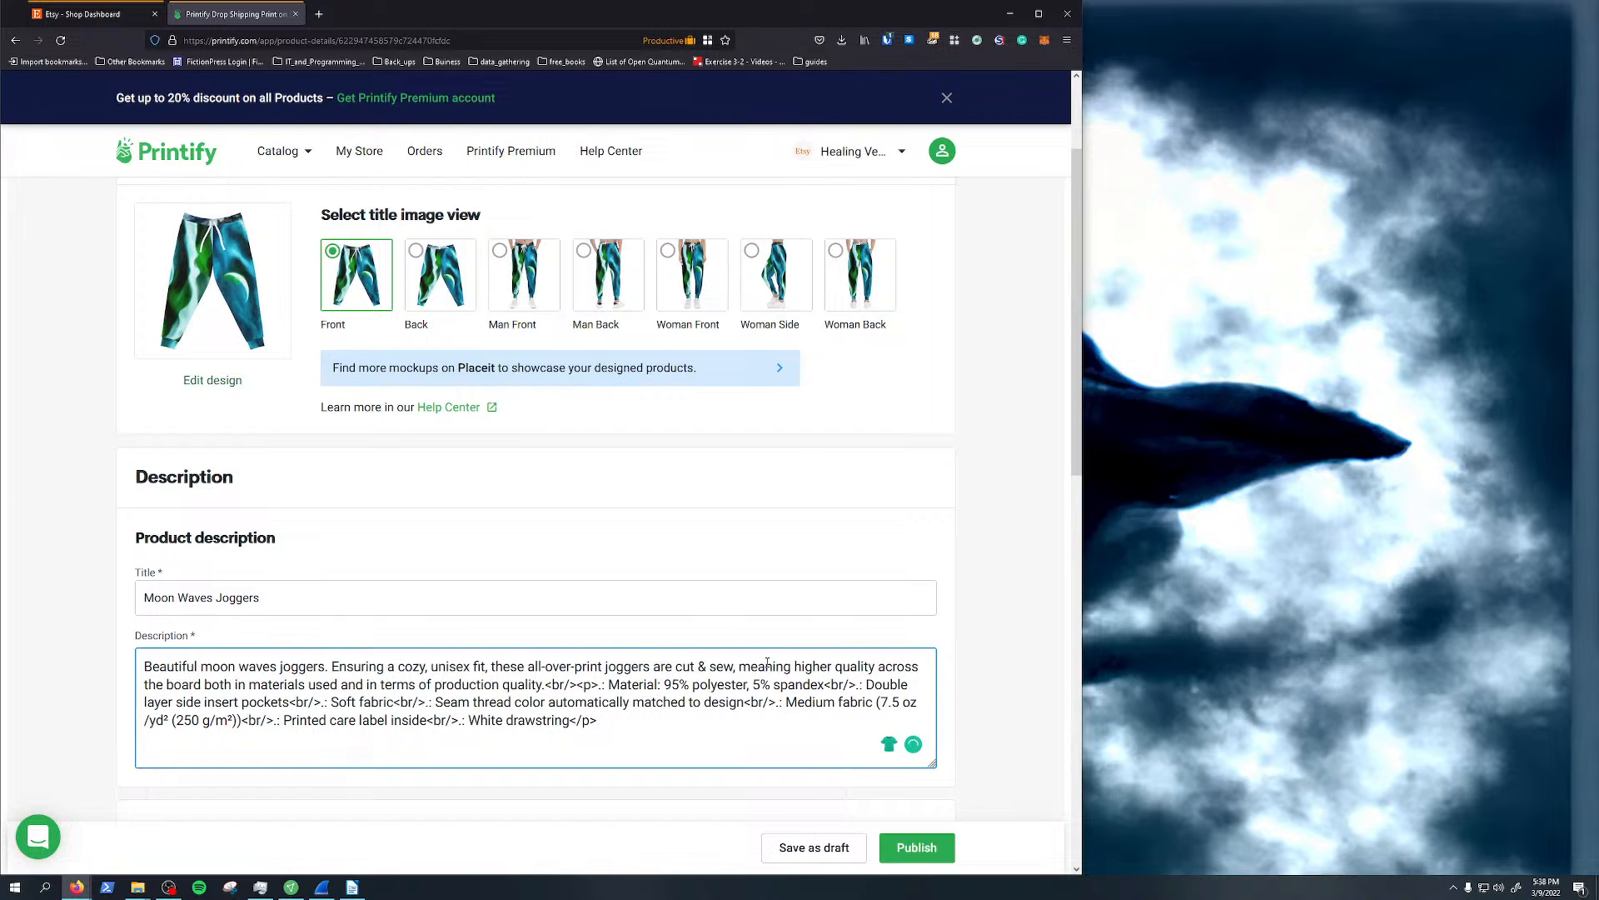
# Rewrite the description's opening sentence as "Moon wave joggers awesome style."
pyautogui.press('BackSpace')
pyautogui.press('BackSpace')
pyautogui.press('BackSpace')
pyautogui.press('BackSpace')
pyautogui.press('BackSpace')
pyautogui.press('BackSpace')
pyautogui.press('BackSpace')
pyautogui.press('BackSpace')
pyautogui.press('BackSpace')
pyautogui.press('BackSpace')
pyautogui.press('BackSpace')
pyautogui.press('BackSpace')
pyautogui.press('BackSpace')
pyautogui.press('BackSpace')
pyautogui.press('BackSpace')
pyautogui.press('BackSpace')
pyautogui.press('BackSpace')
pyautogui.press('BackSpace')
pyautogui.press('BackSpace')
pyautogui.press('BackSpace')
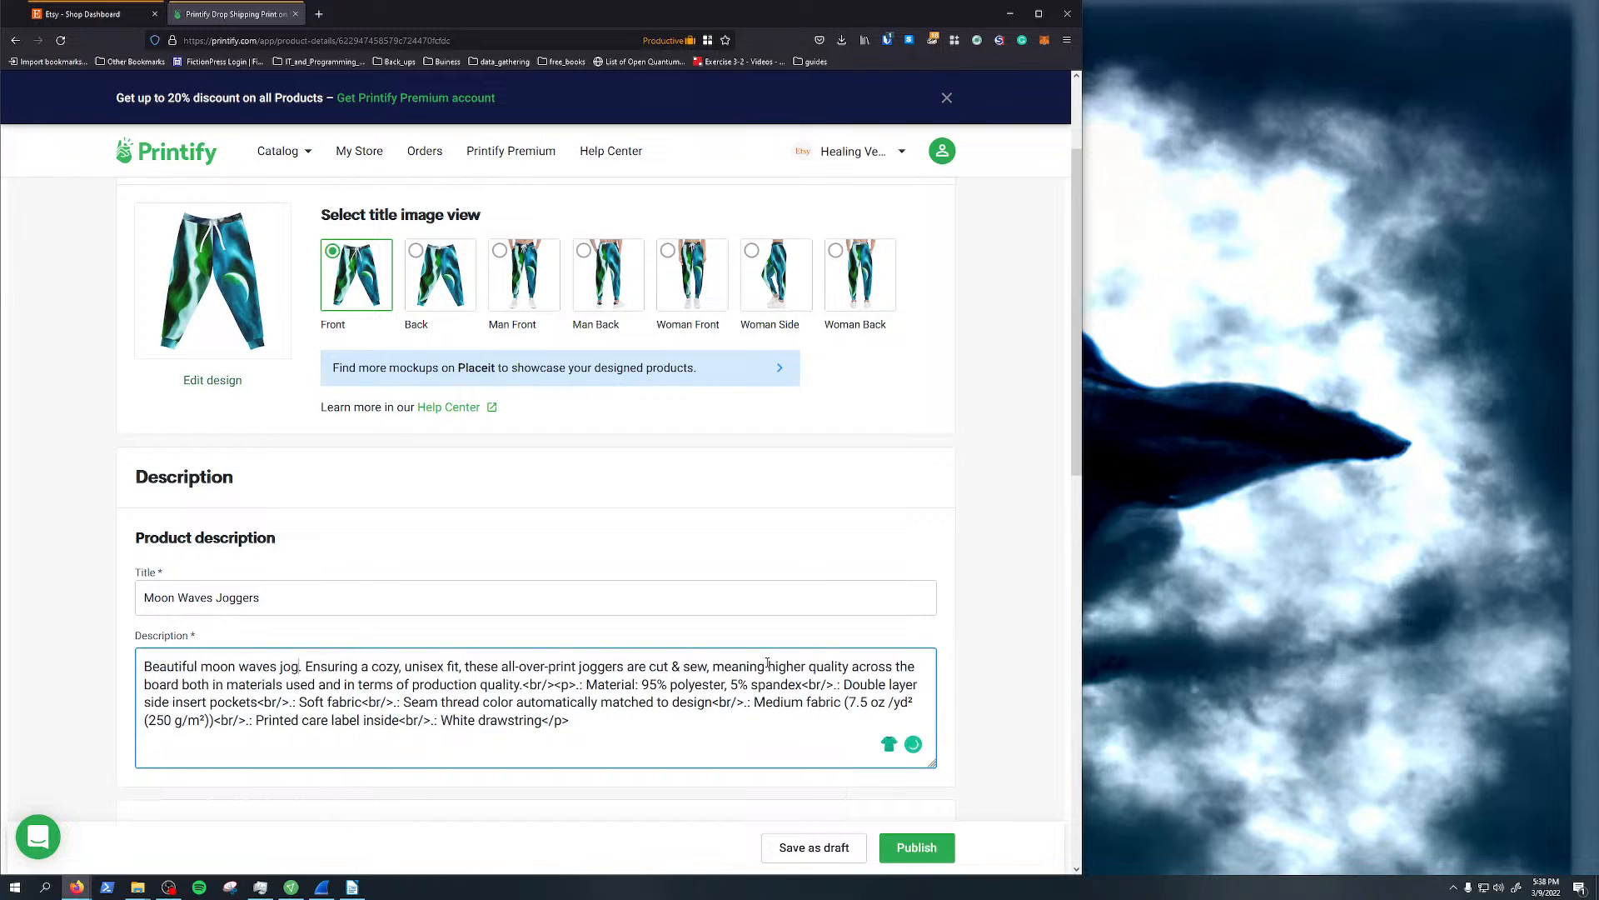
pyautogui.press('BackSpace')
pyautogui.press('BackSpace')
pyautogui.press('BackSpace')
pyautogui.press('BackSpace')
pyautogui.press('BackSpace')
pyautogui.press('BackSpace')
pyautogui.press('BackSpace')
pyautogui.press('BackSpace')
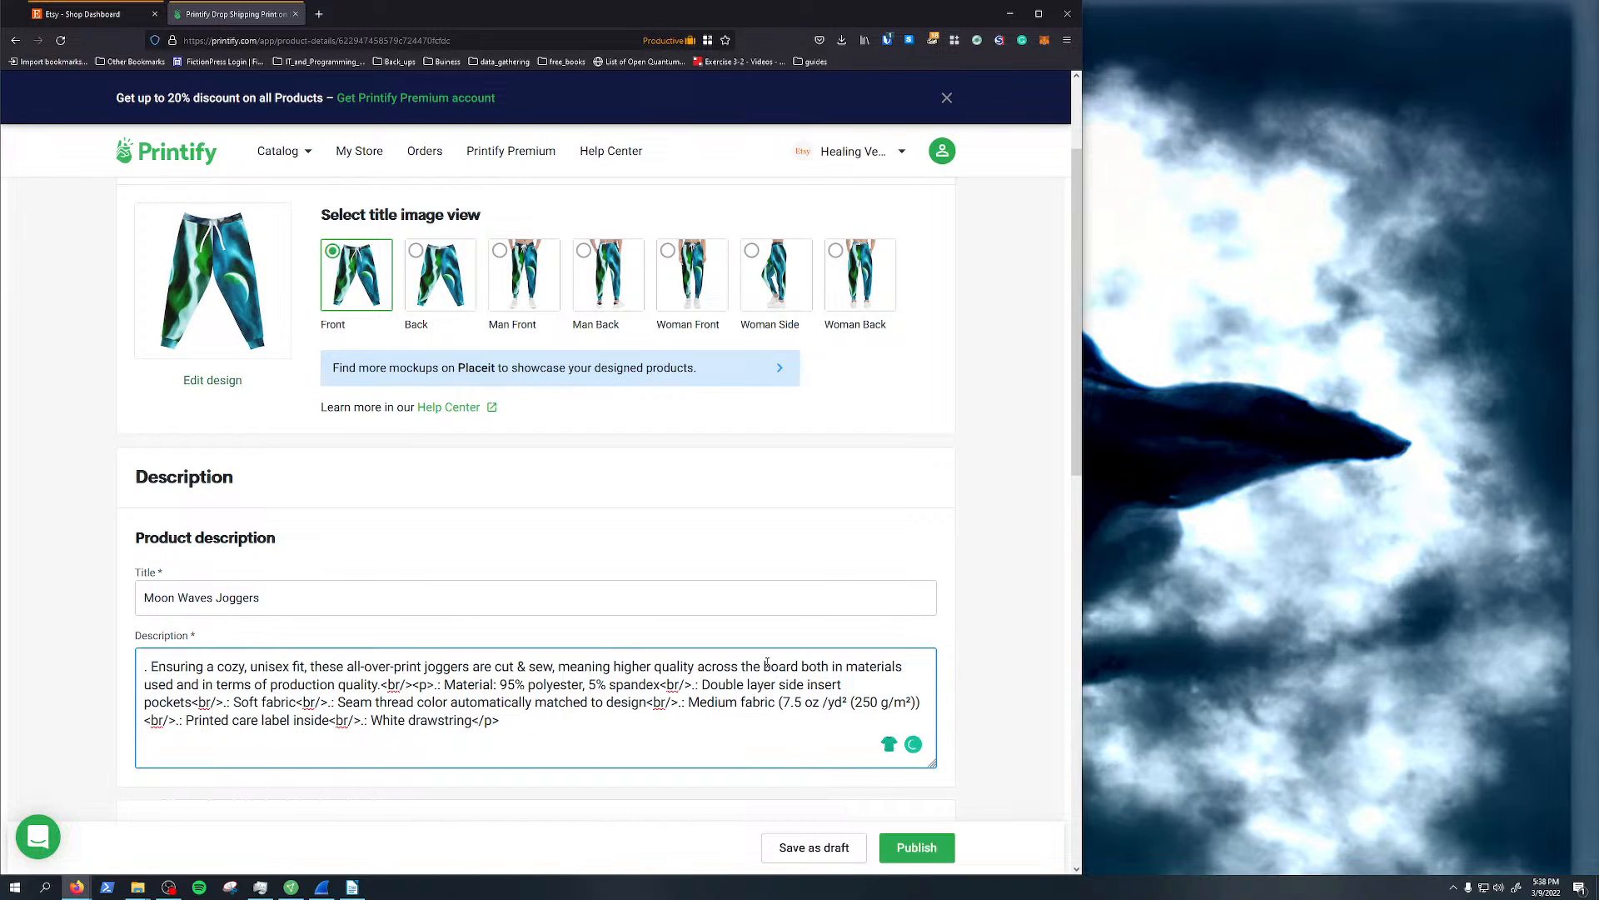
pyautogui.write('Moon wave')
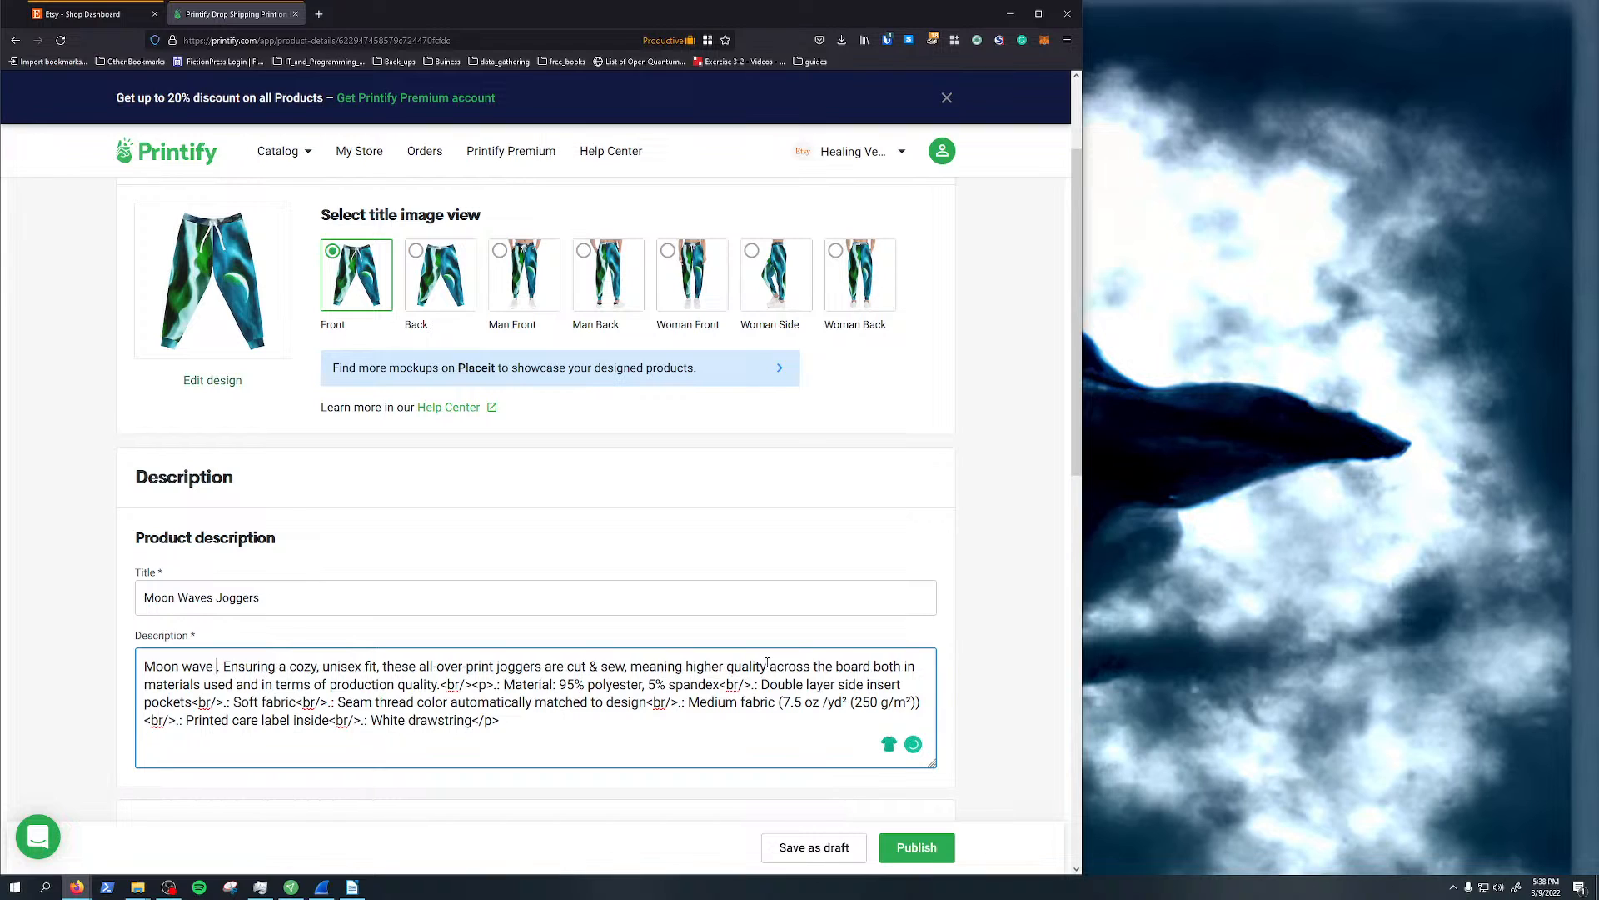
pyautogui.write(' joggers')
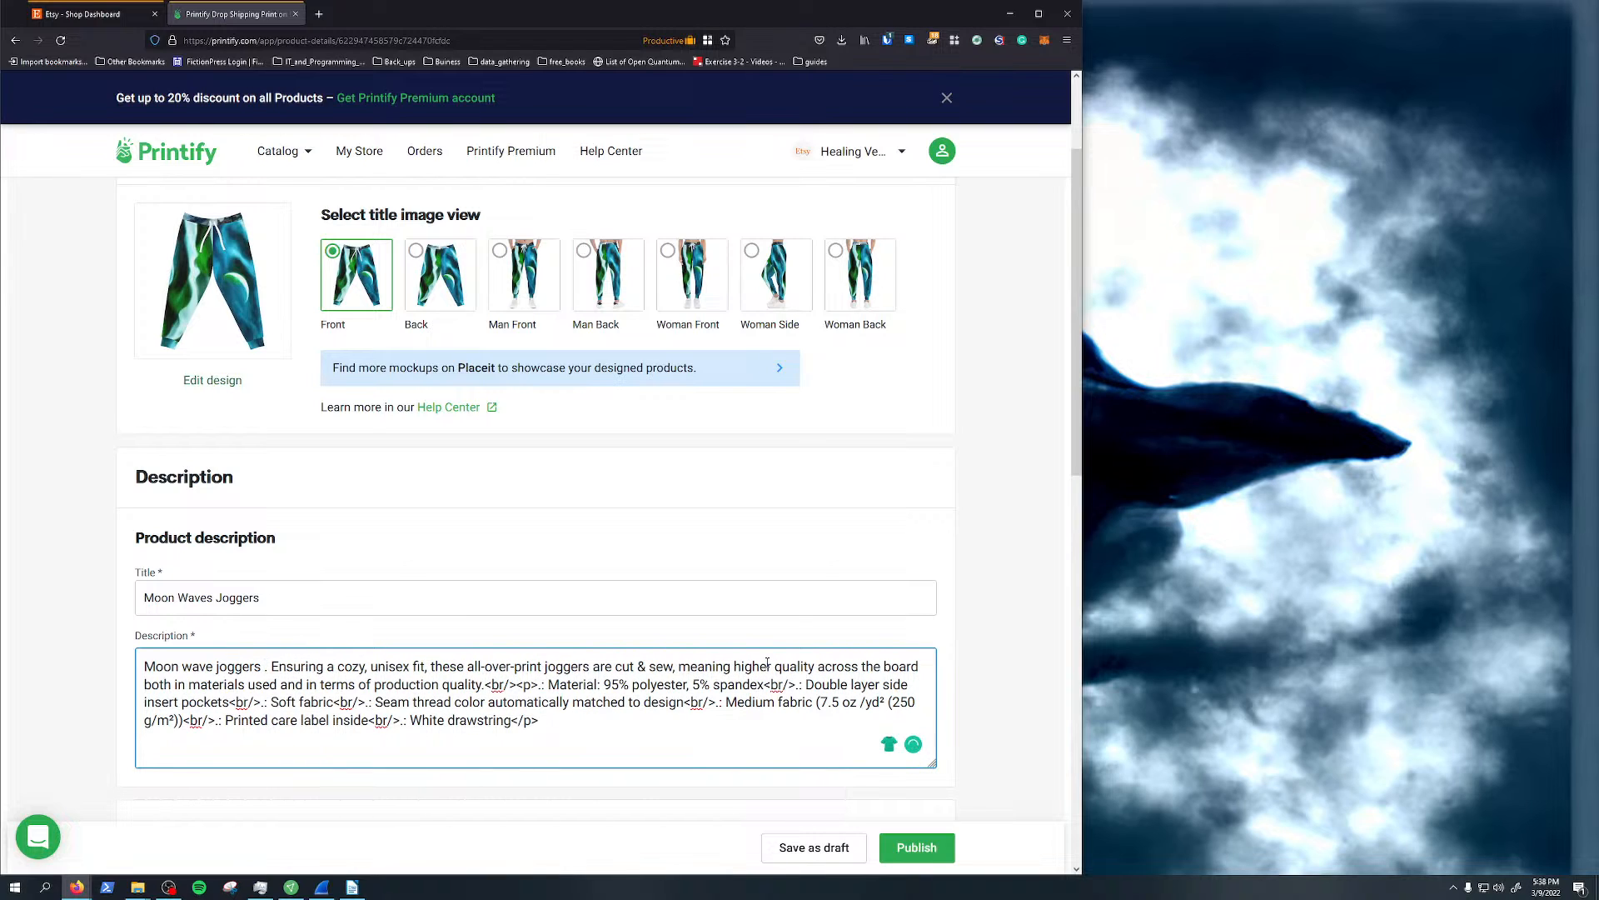
pyautogui.write(' awesome ')
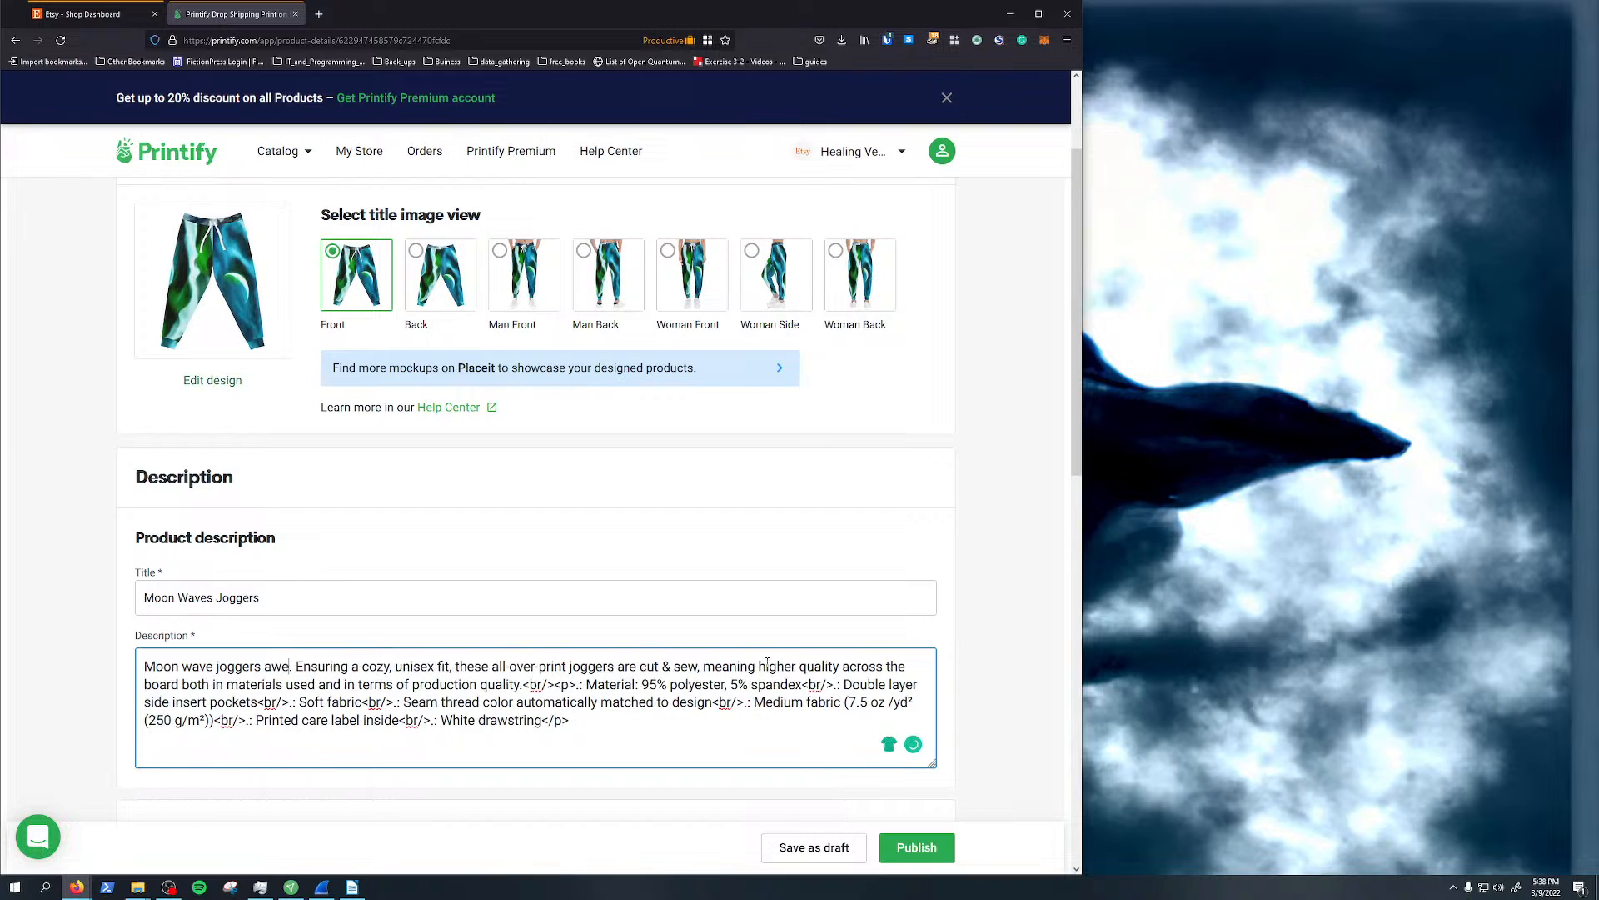
pyautogui.write('style')
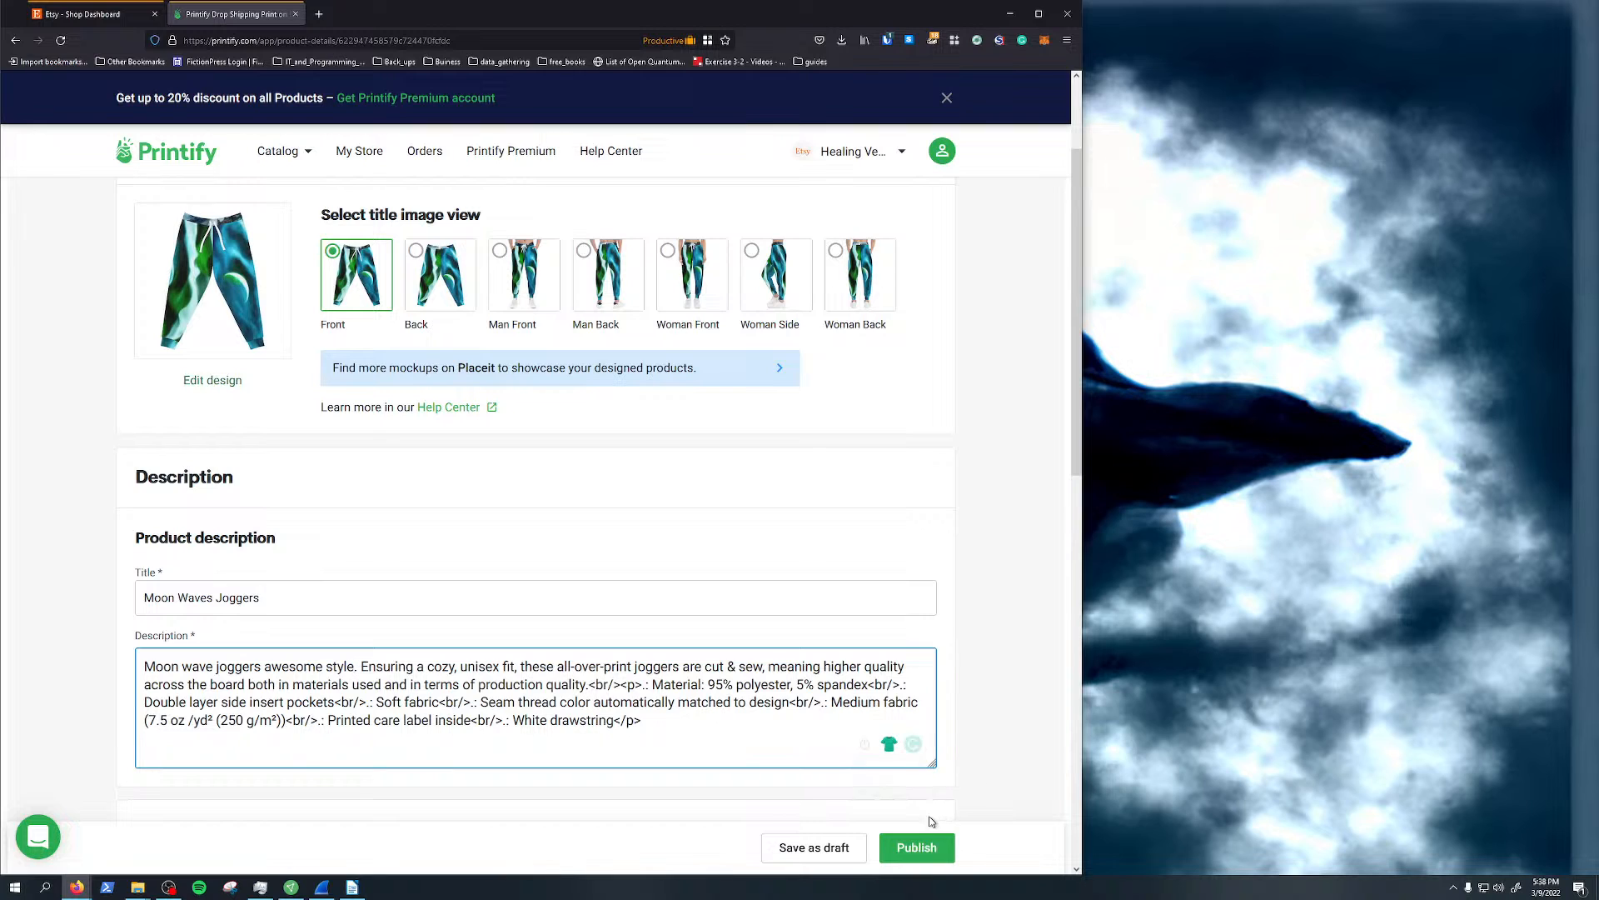
# Select all variants in the pricing table and set their profit margin to 50%
pyautogui.scroll(-2, 704, 803)
pyautogui.scroll(-2, 703, 803)
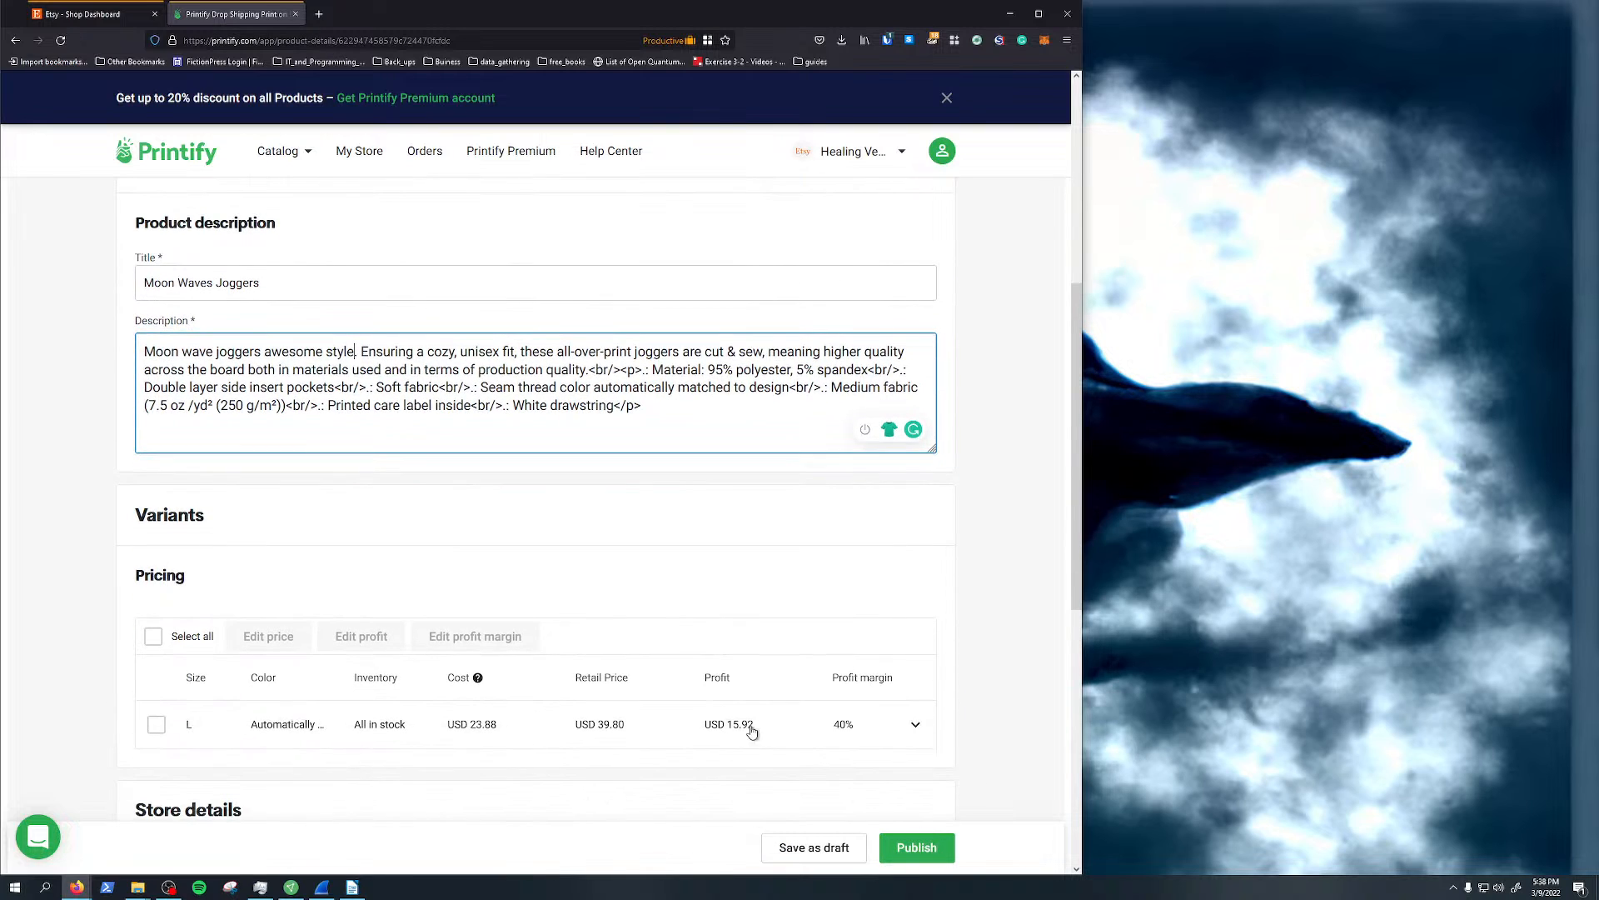
pyautogui.scroll(-3, 351, 592)
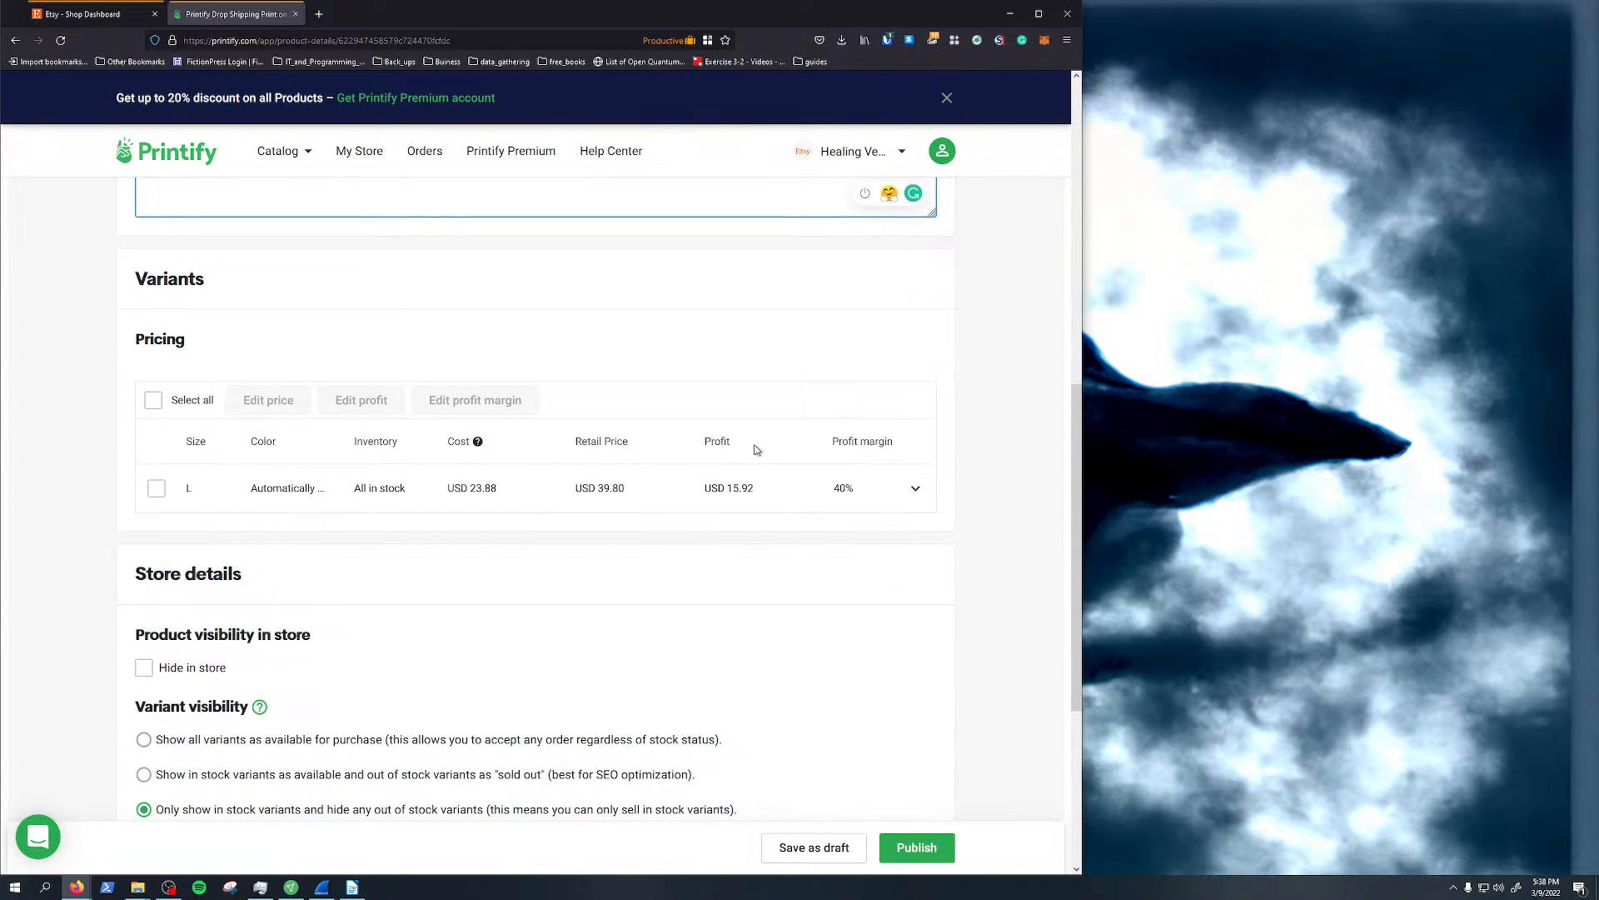
pyautogui.click(153, 400)
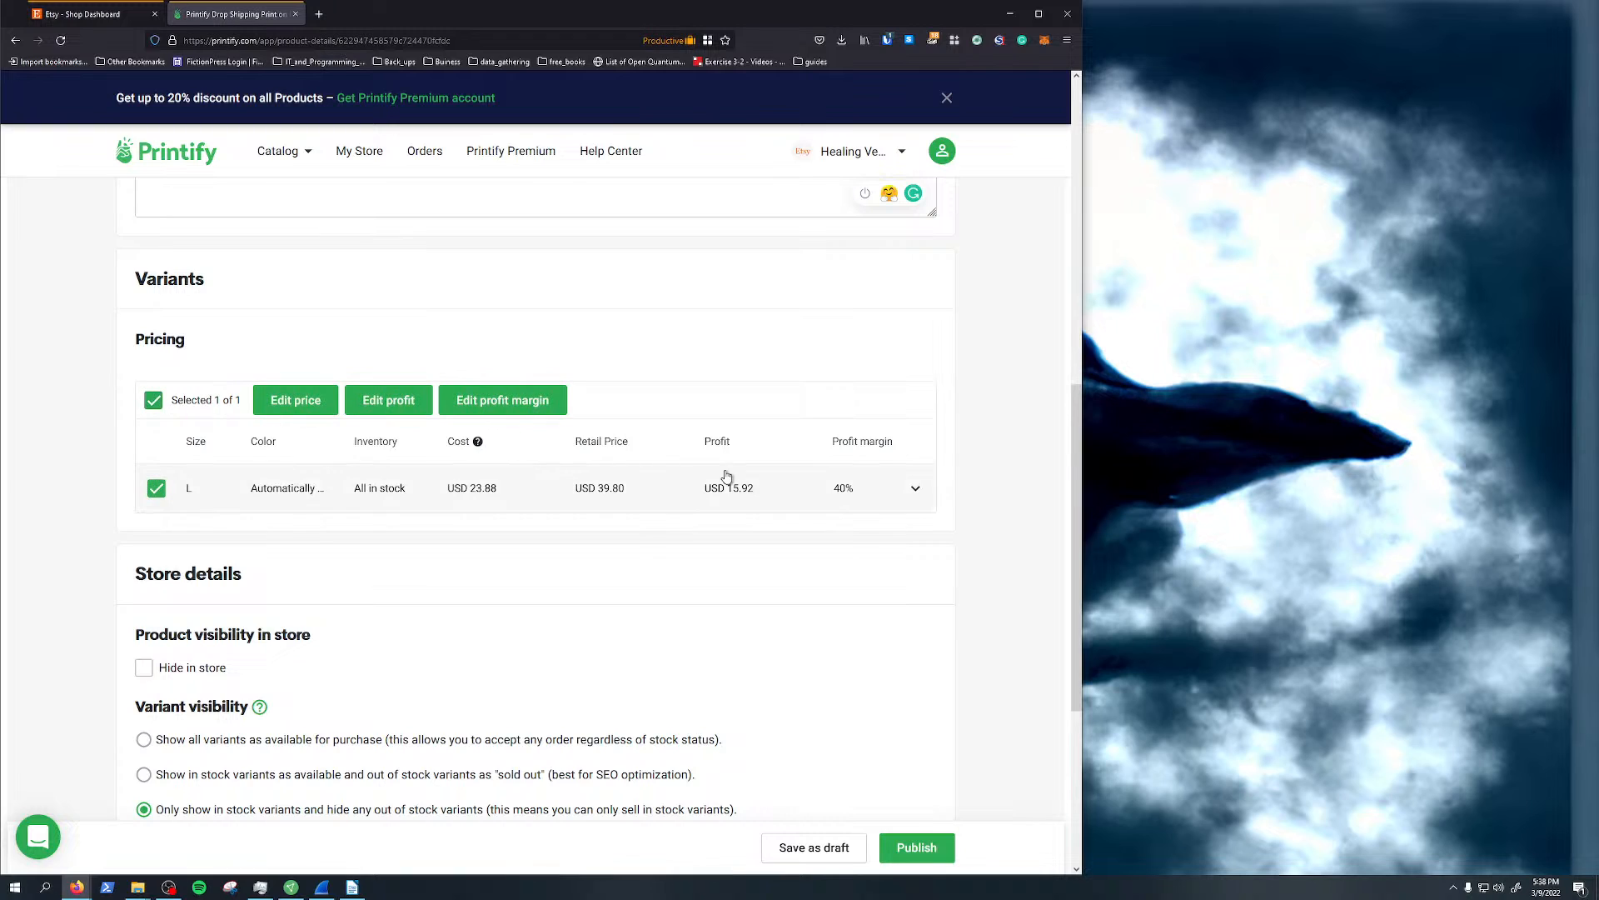
pyautogui.click(474, 400)
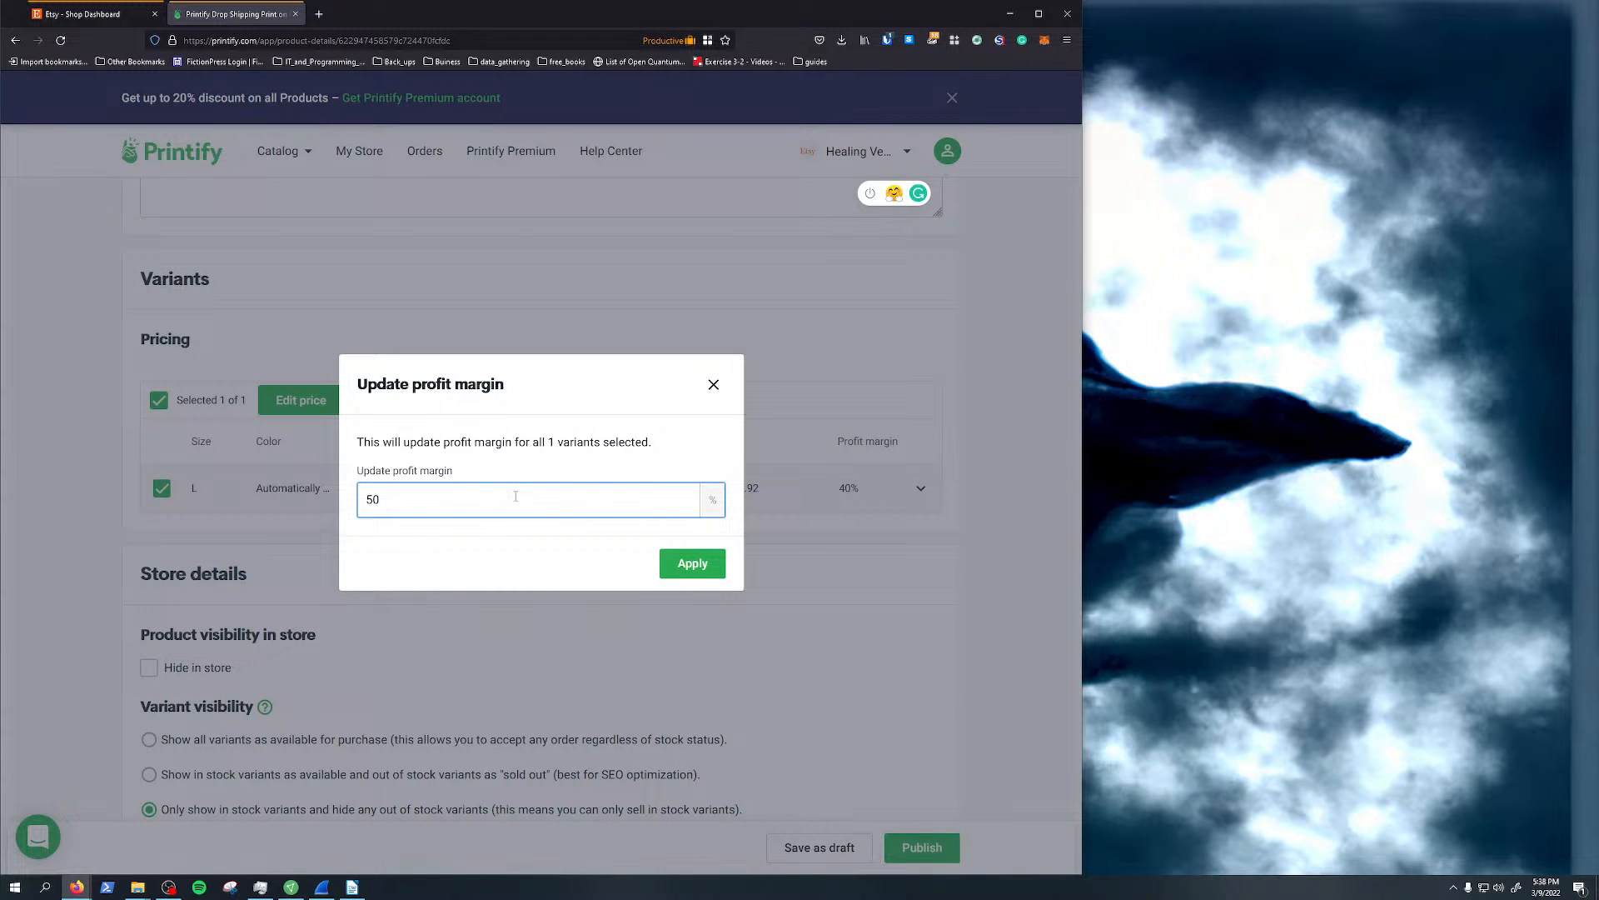
pyautogui.click(680, 558)
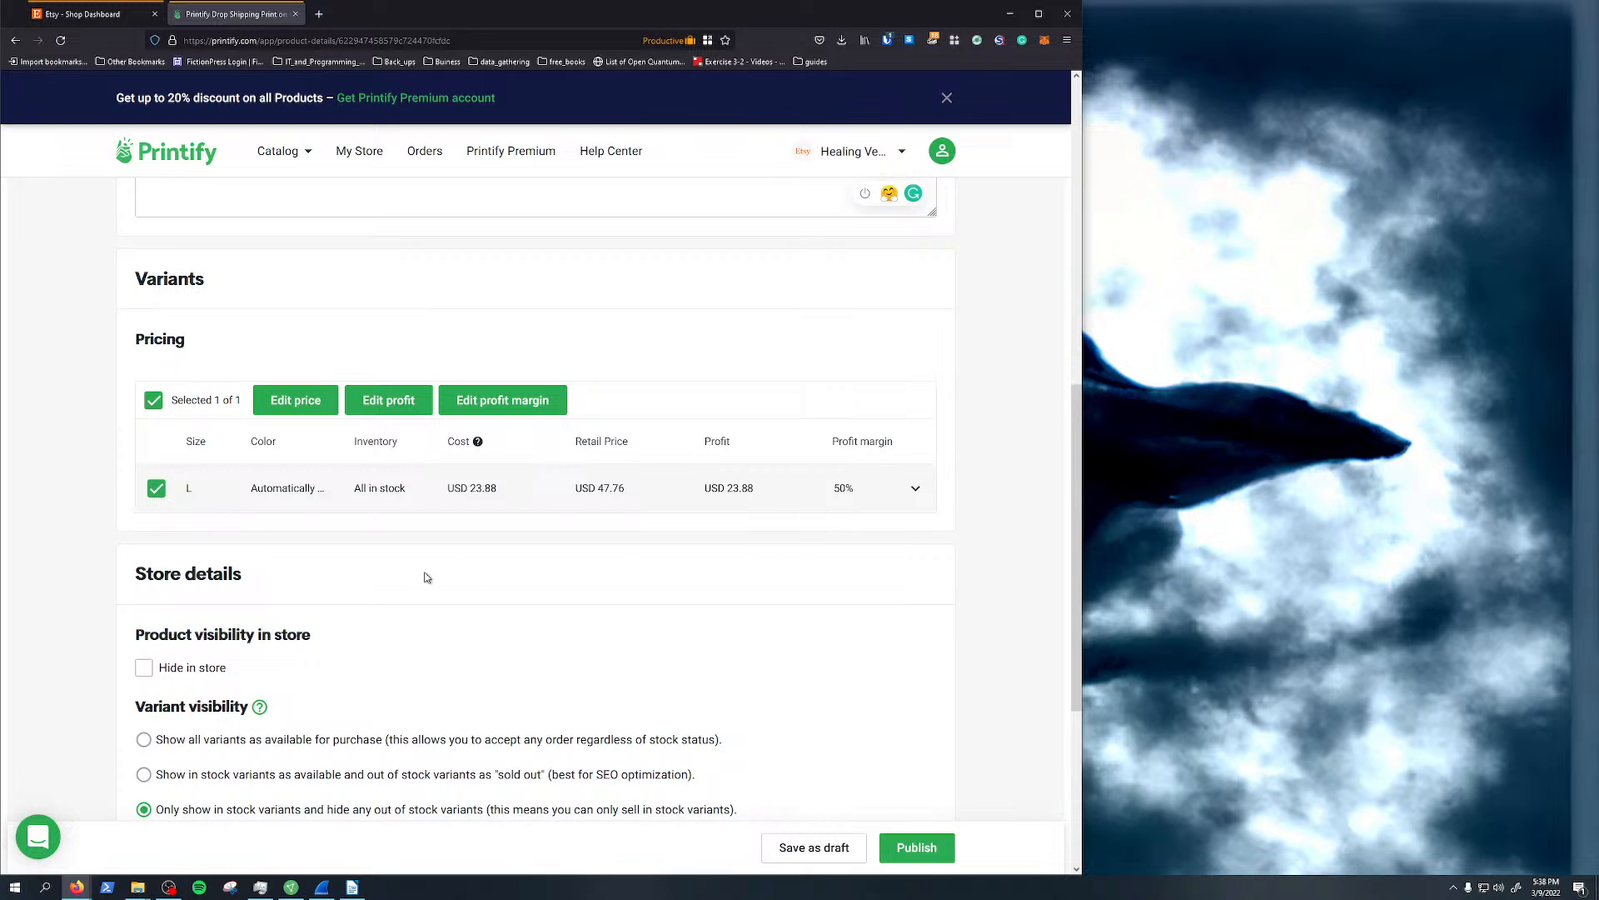
# Review the store details and the rest of the product page, and publish the joggers to the Etsy store
pyautogui.scroll(-4, 429, 575)
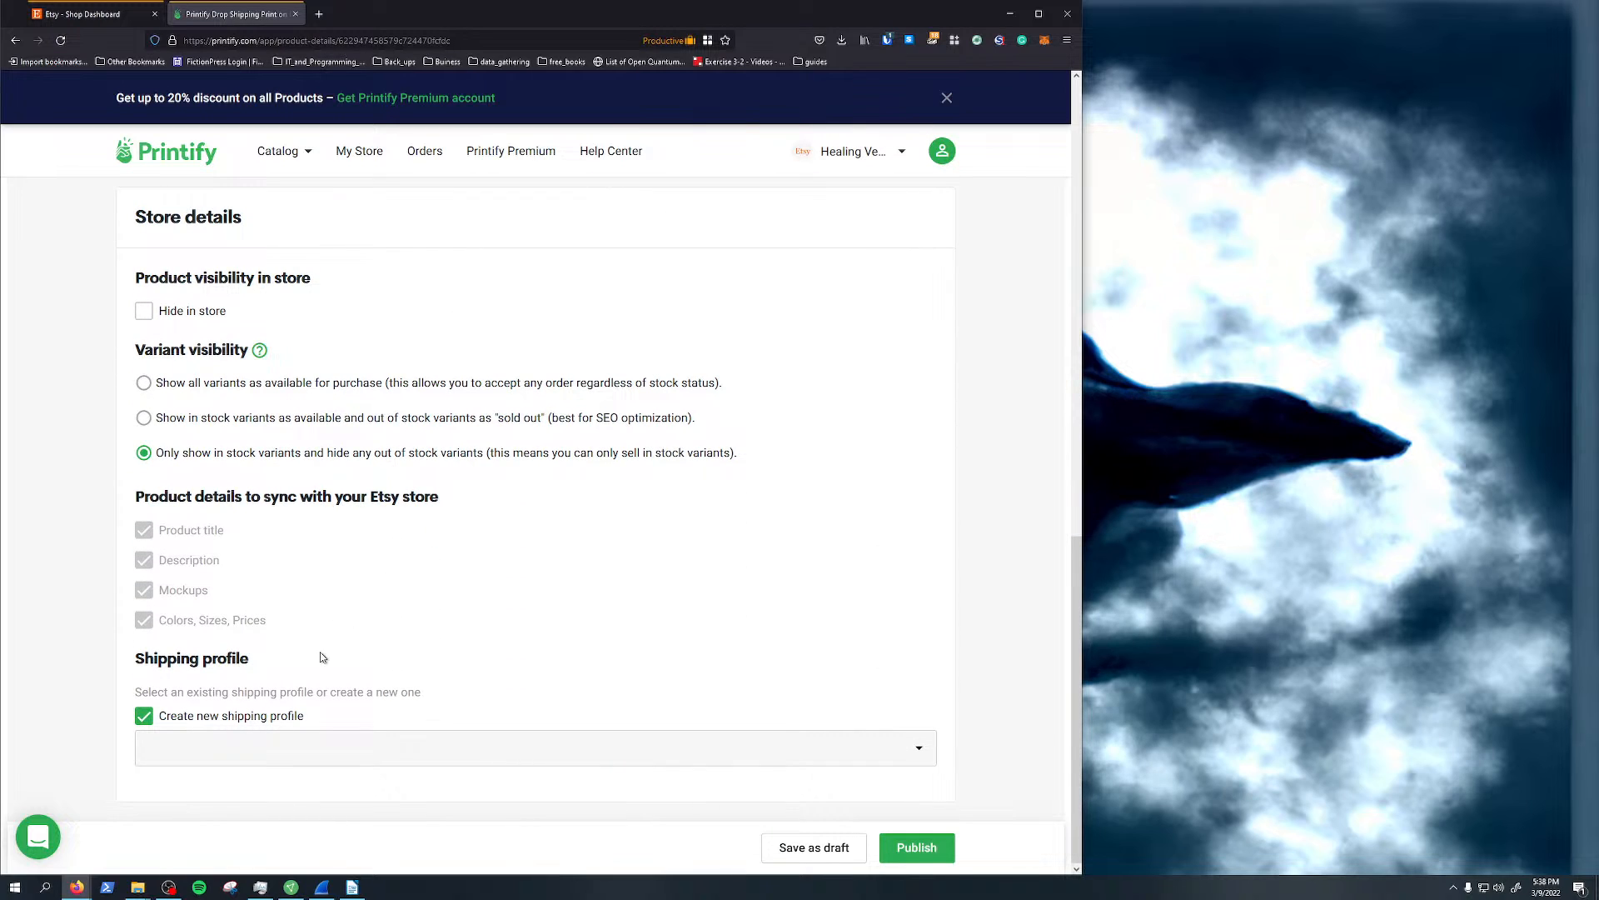
pyautogui.scroll(12, 323, 657)
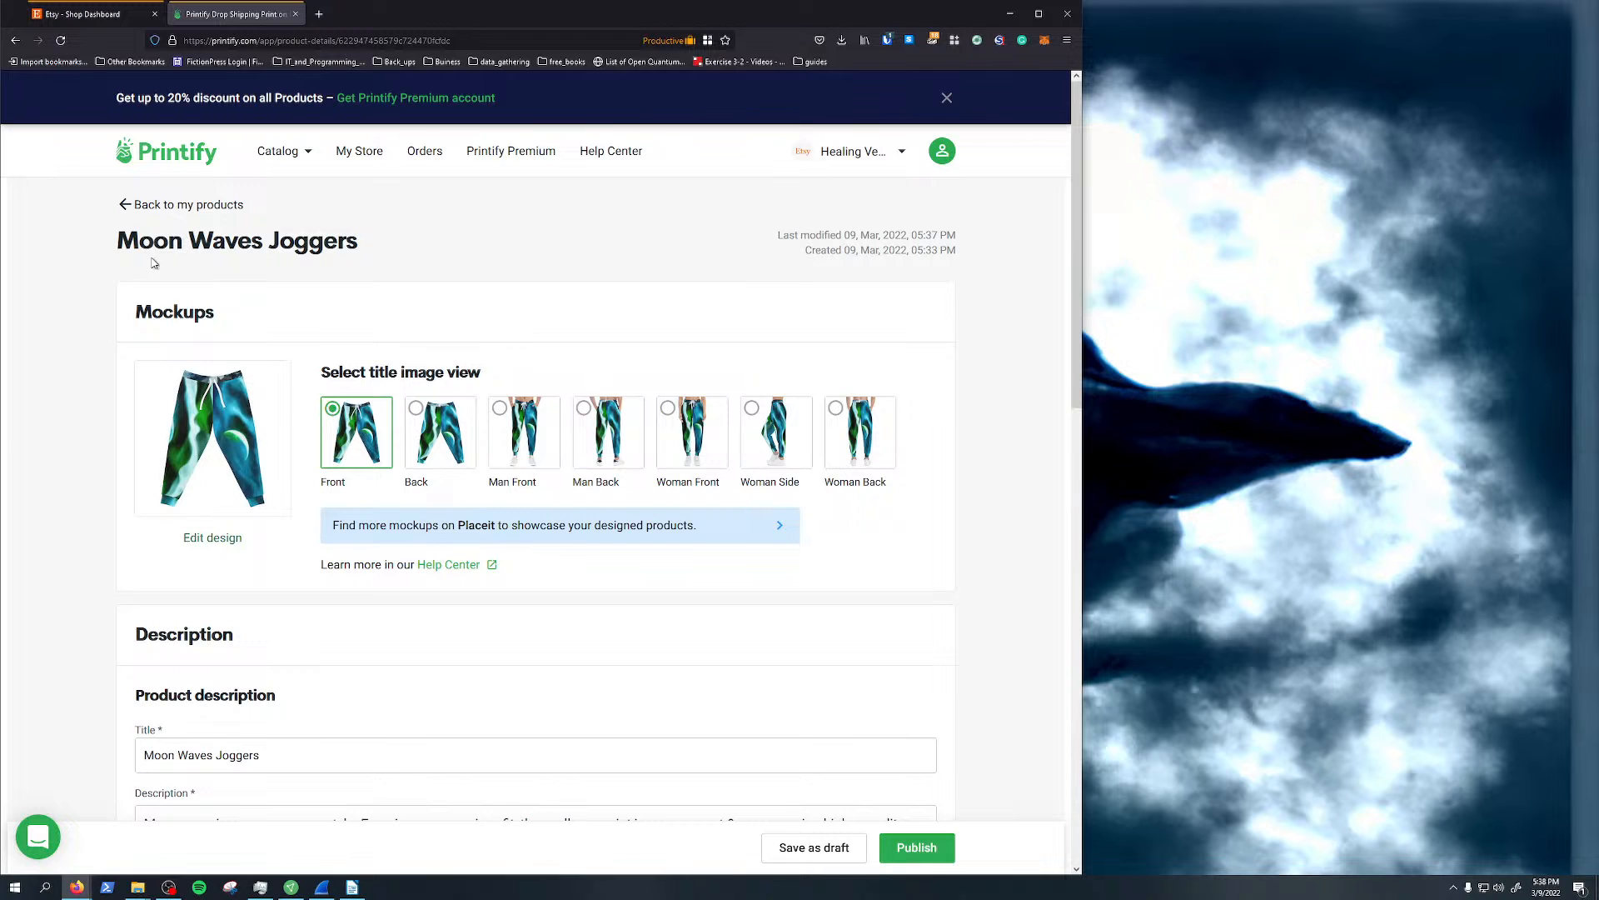
pyautogui.scroll(-10, 650, 558)
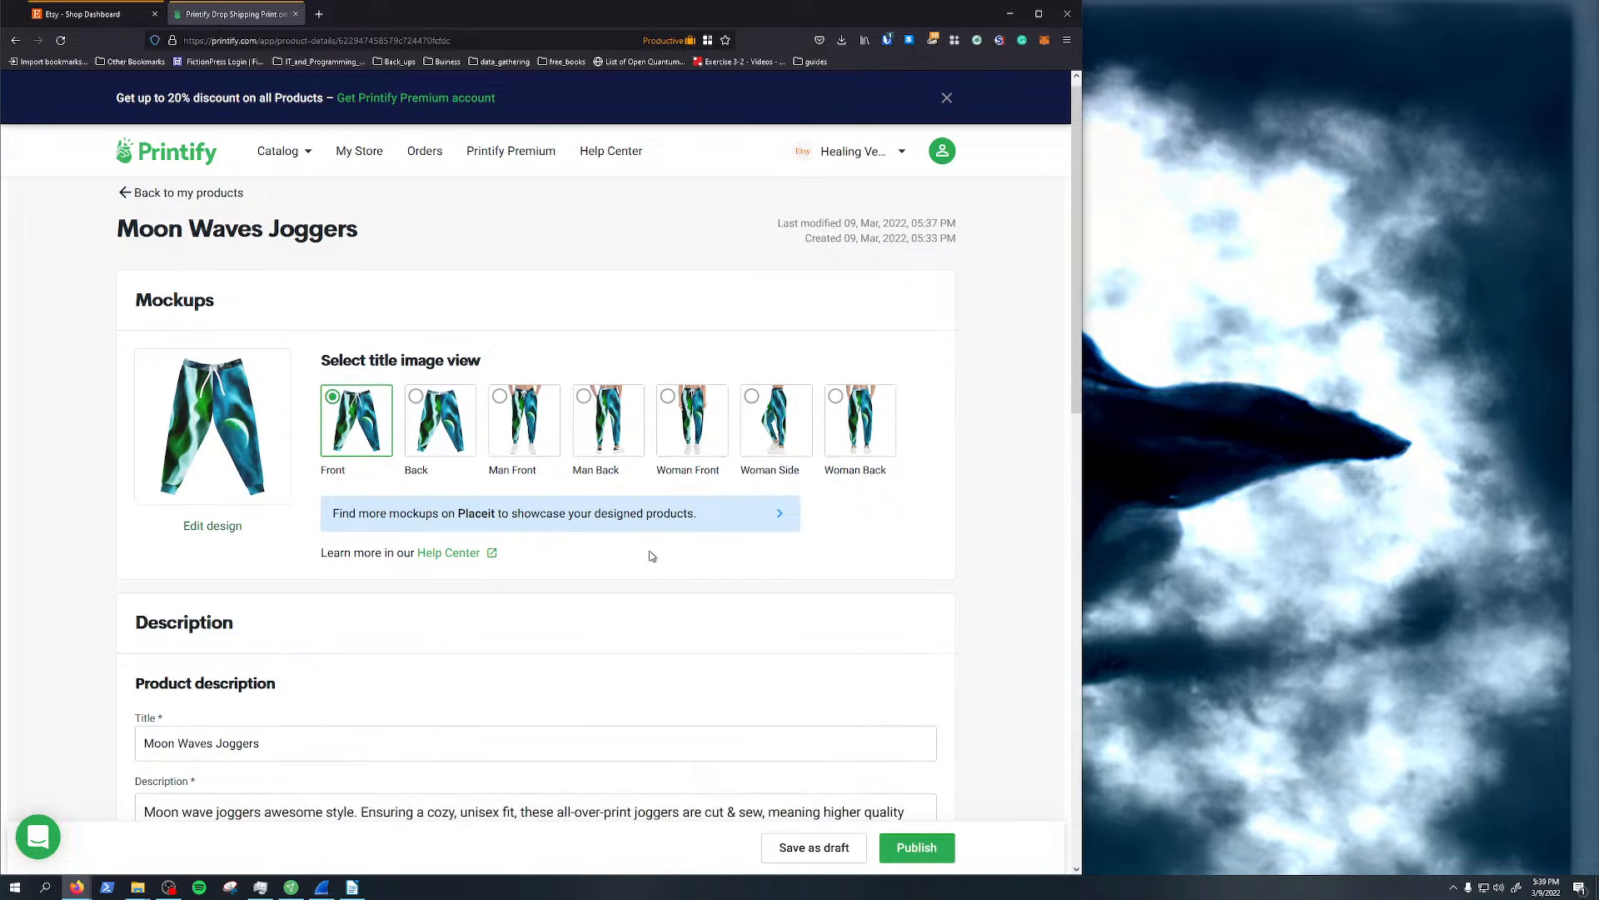
pyautogui.scroll(-3, 869, 697)
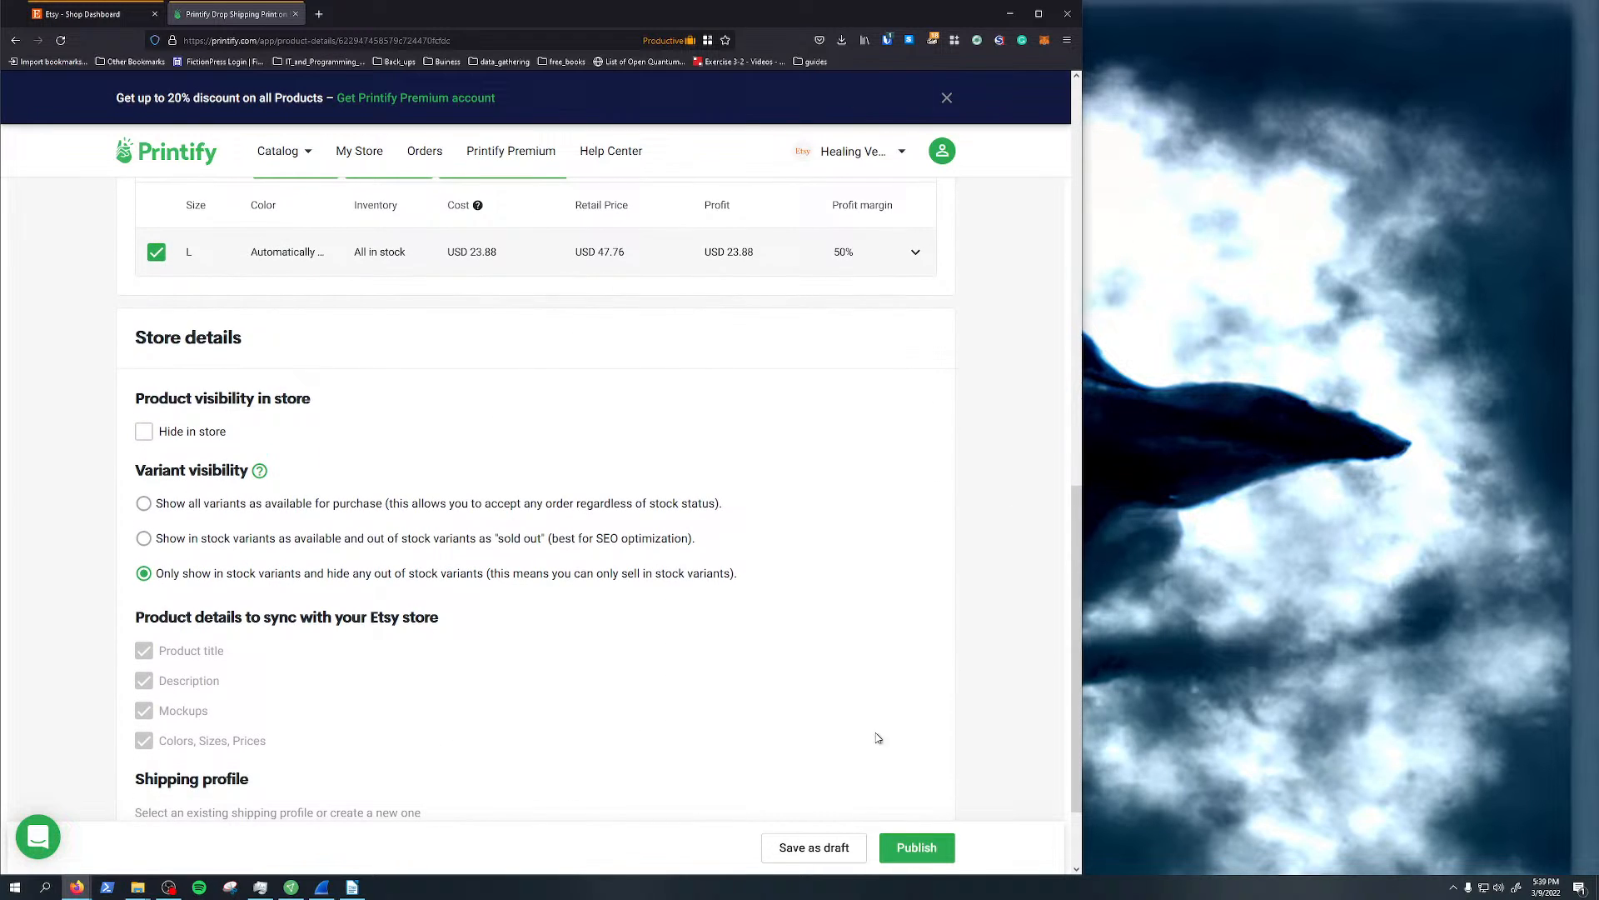
pyautogui.click(921, 845)
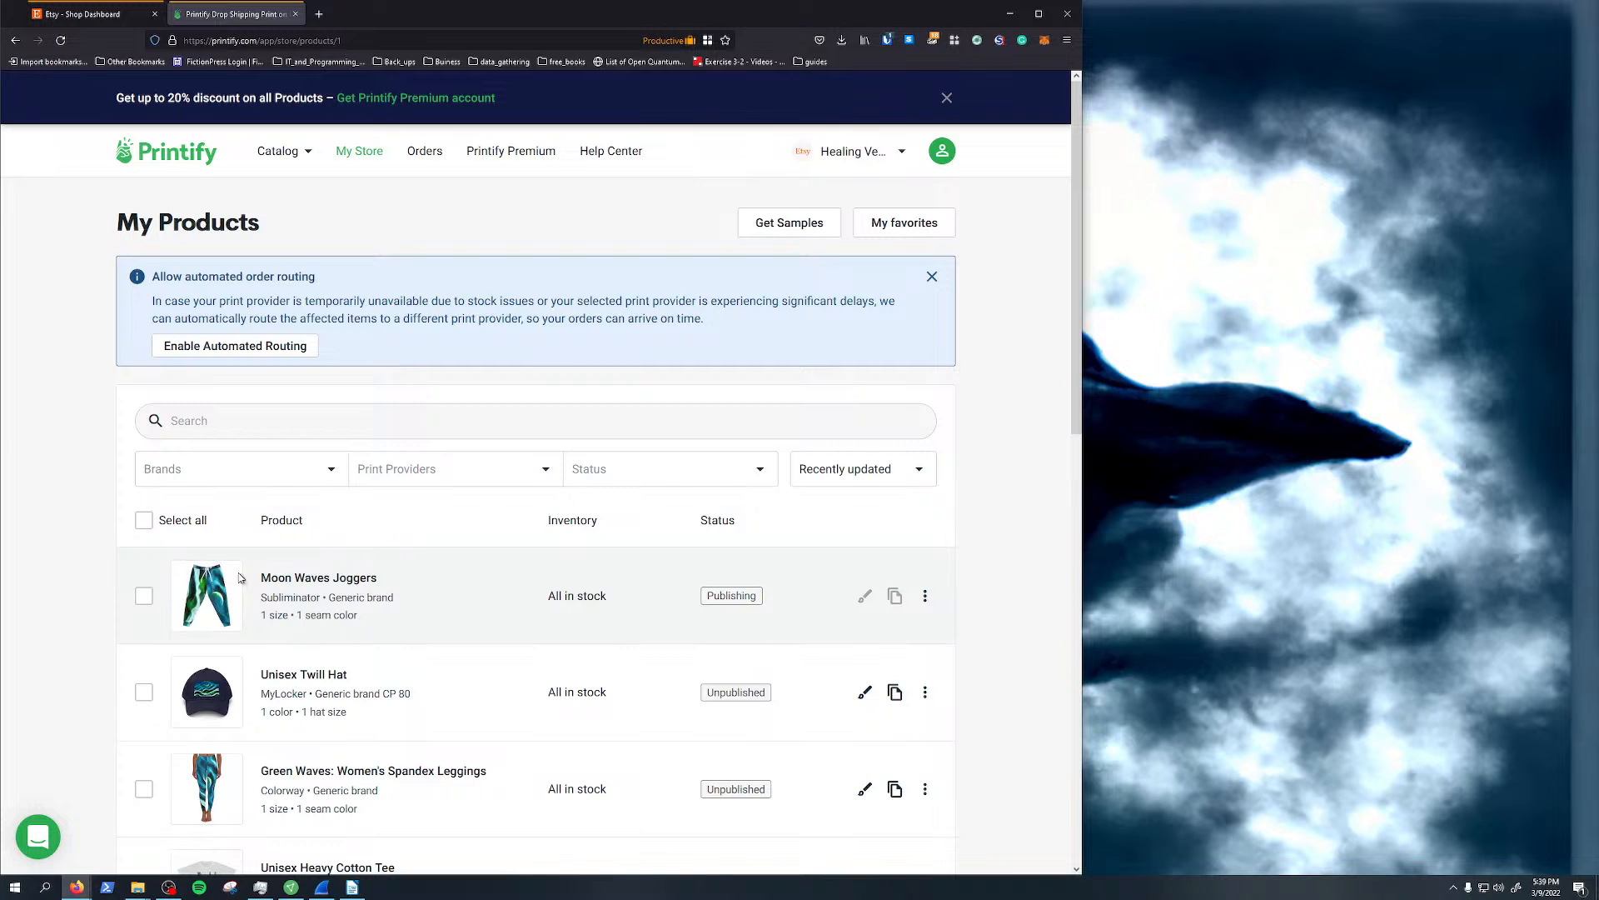
# Look through the My Products list and the publishing status of its items
pyautogui.scroll(-5, 294, 592)
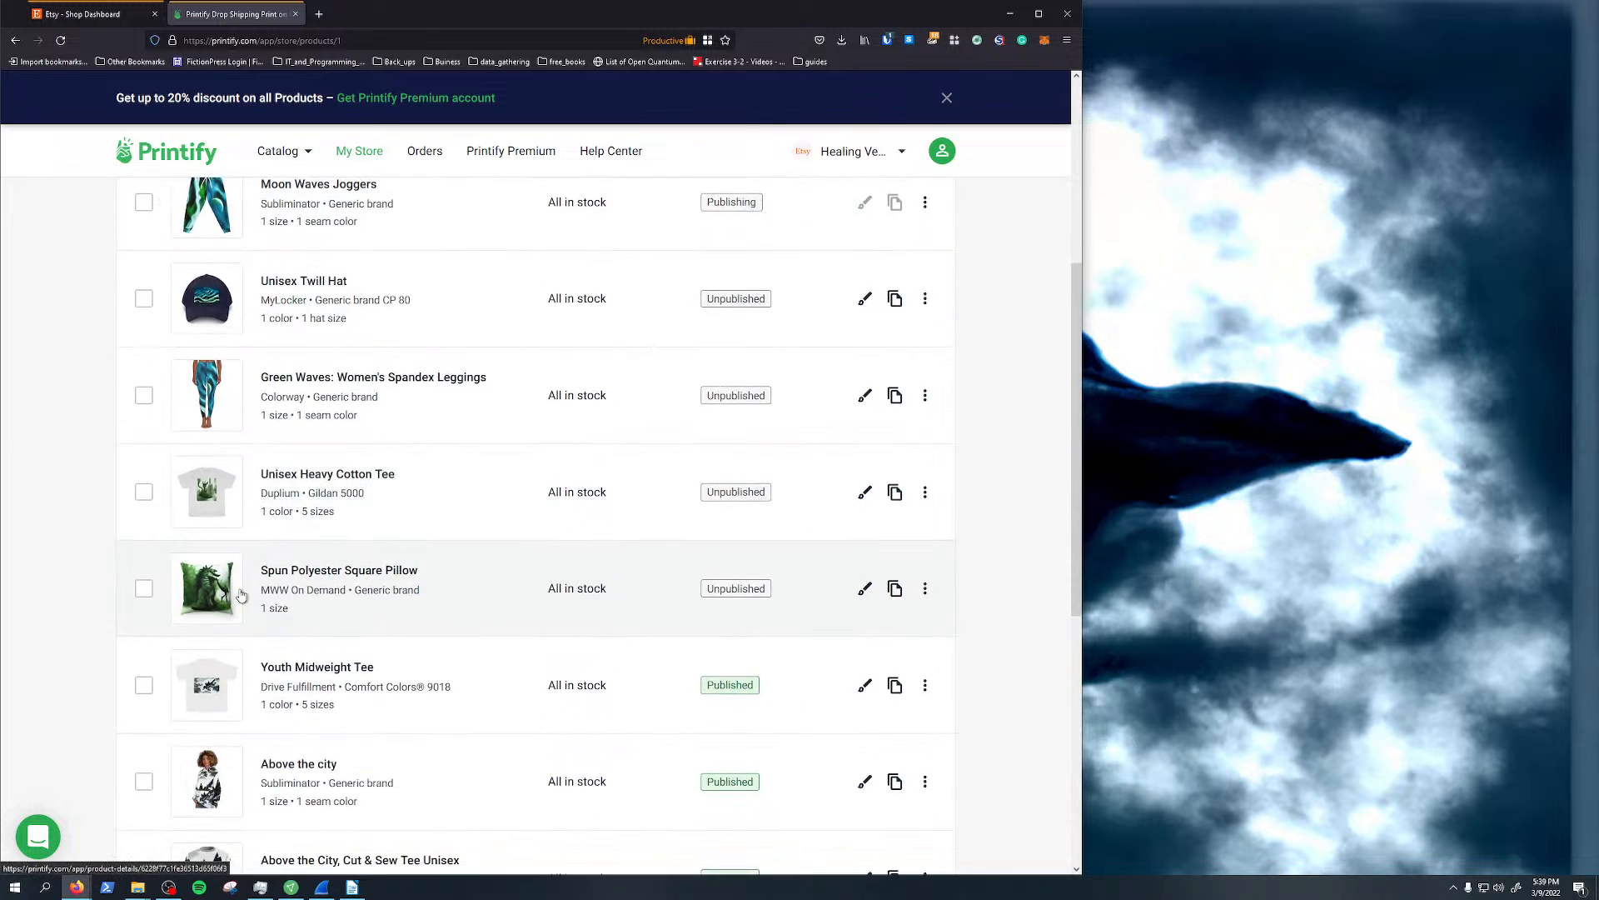
pyautogui.scroll(-3, 273, 512)
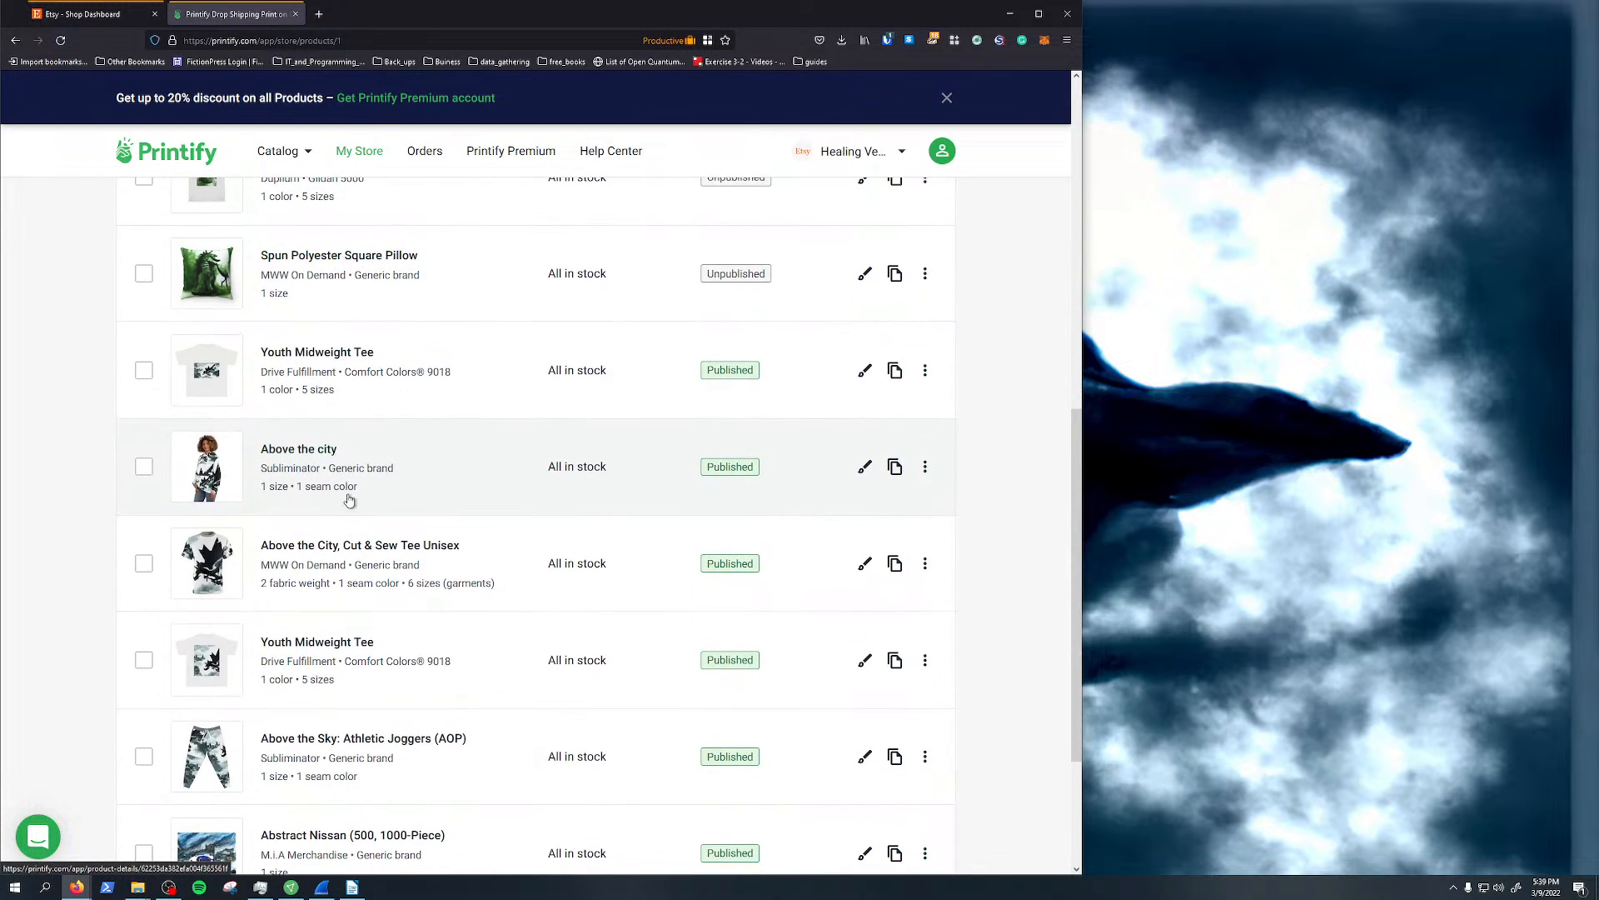
pyautogui.scroll(-2, 325, 491)
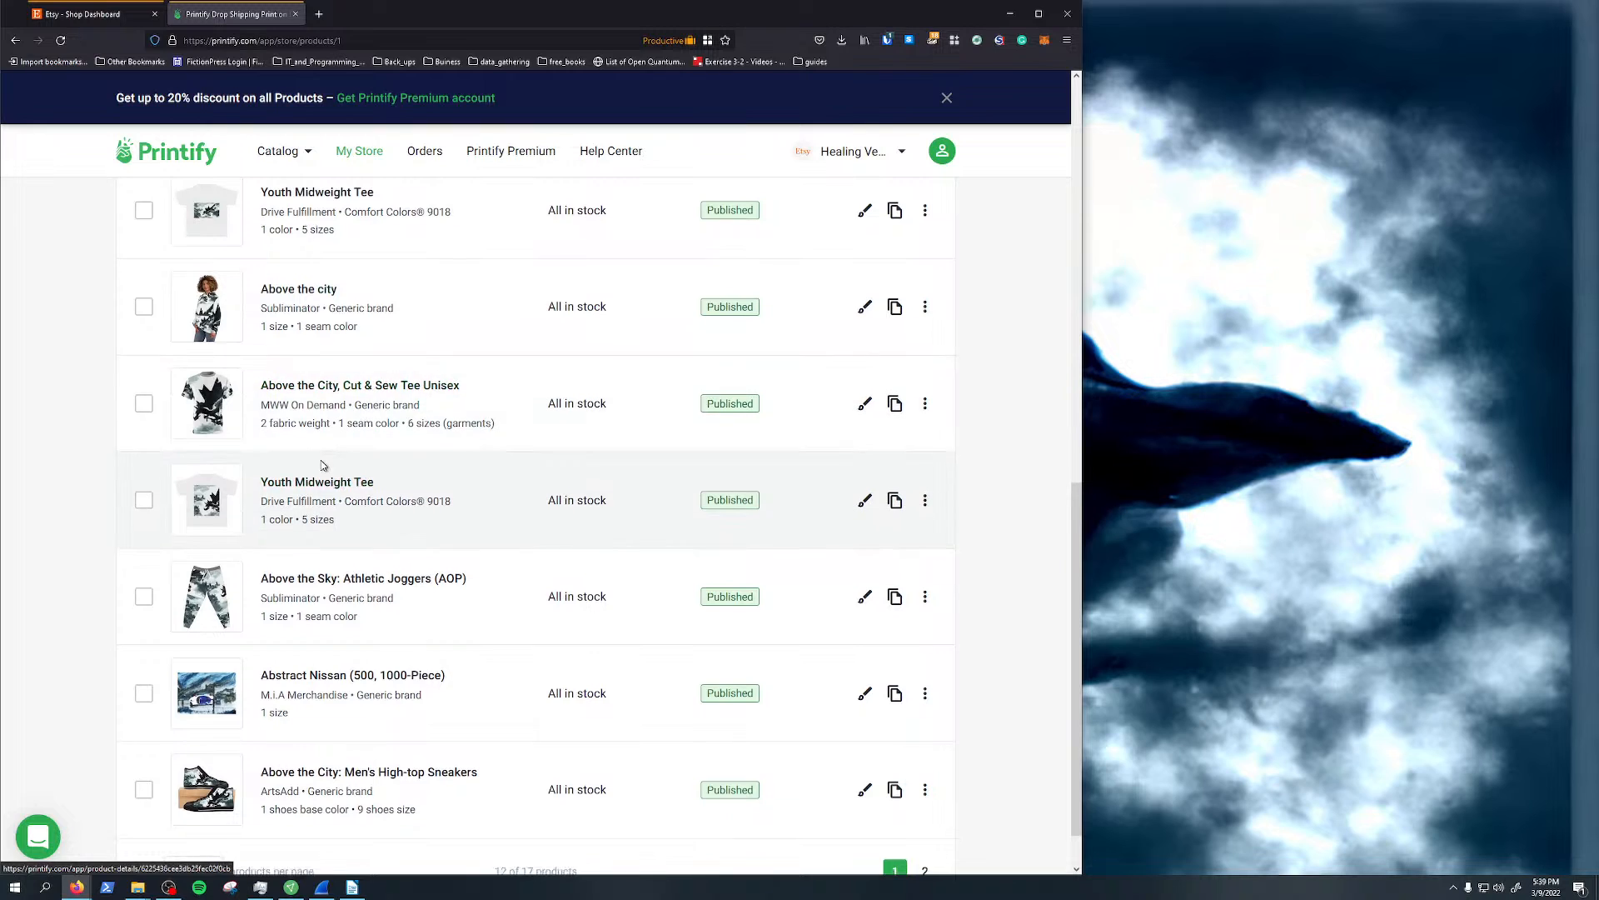
pyautogui.scroll(-1, 334, 500)
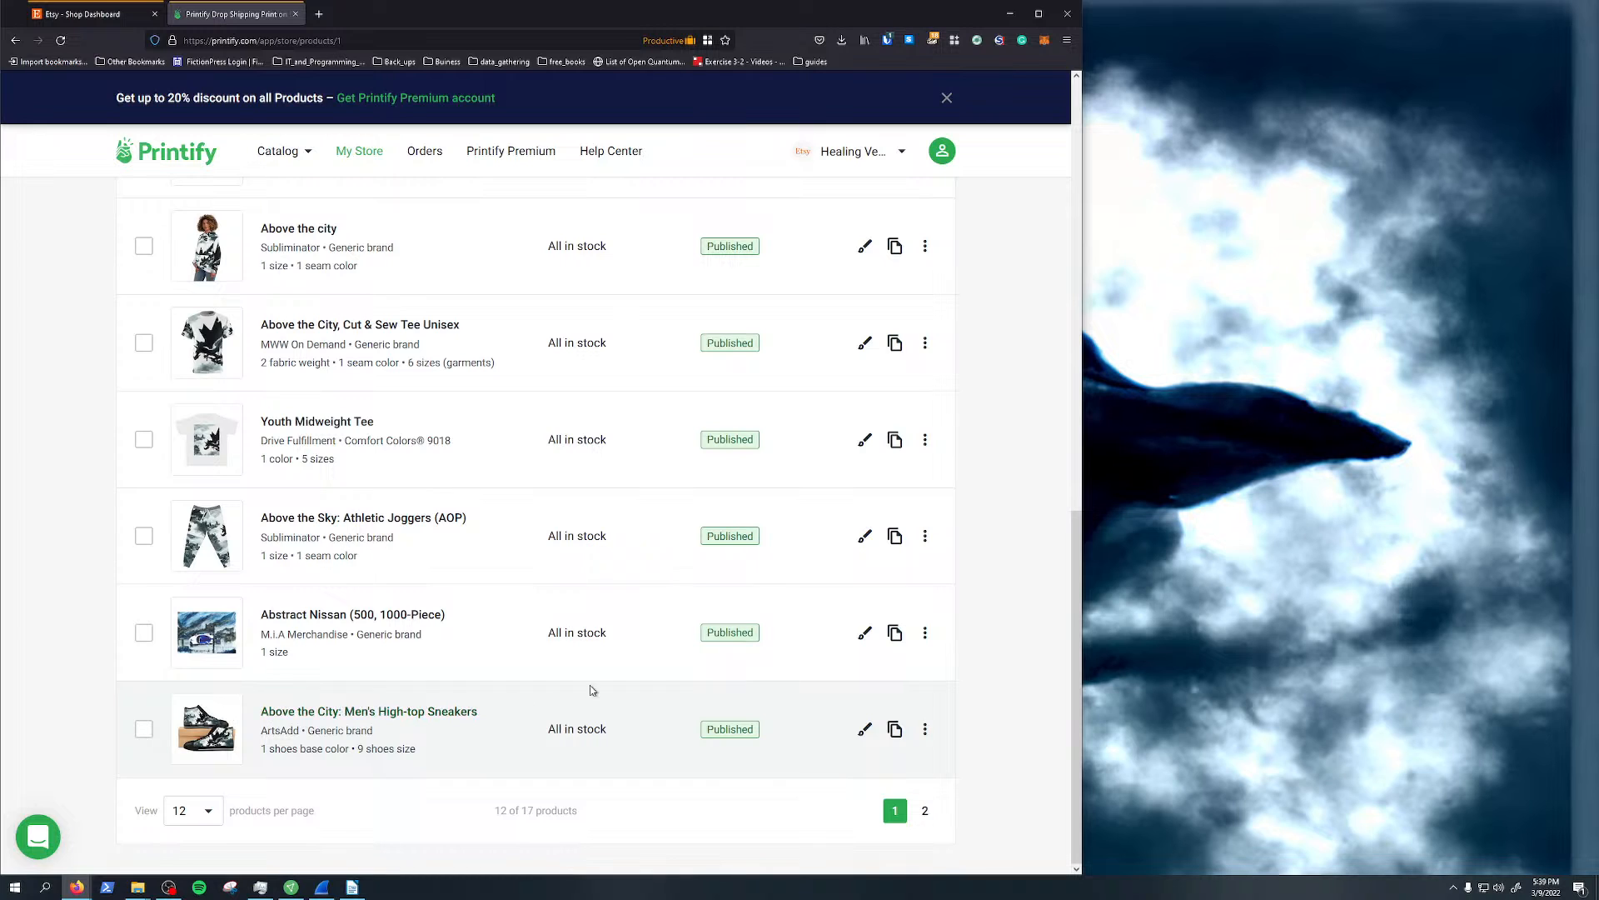
pyautogui.scroll(10, 364, 697)
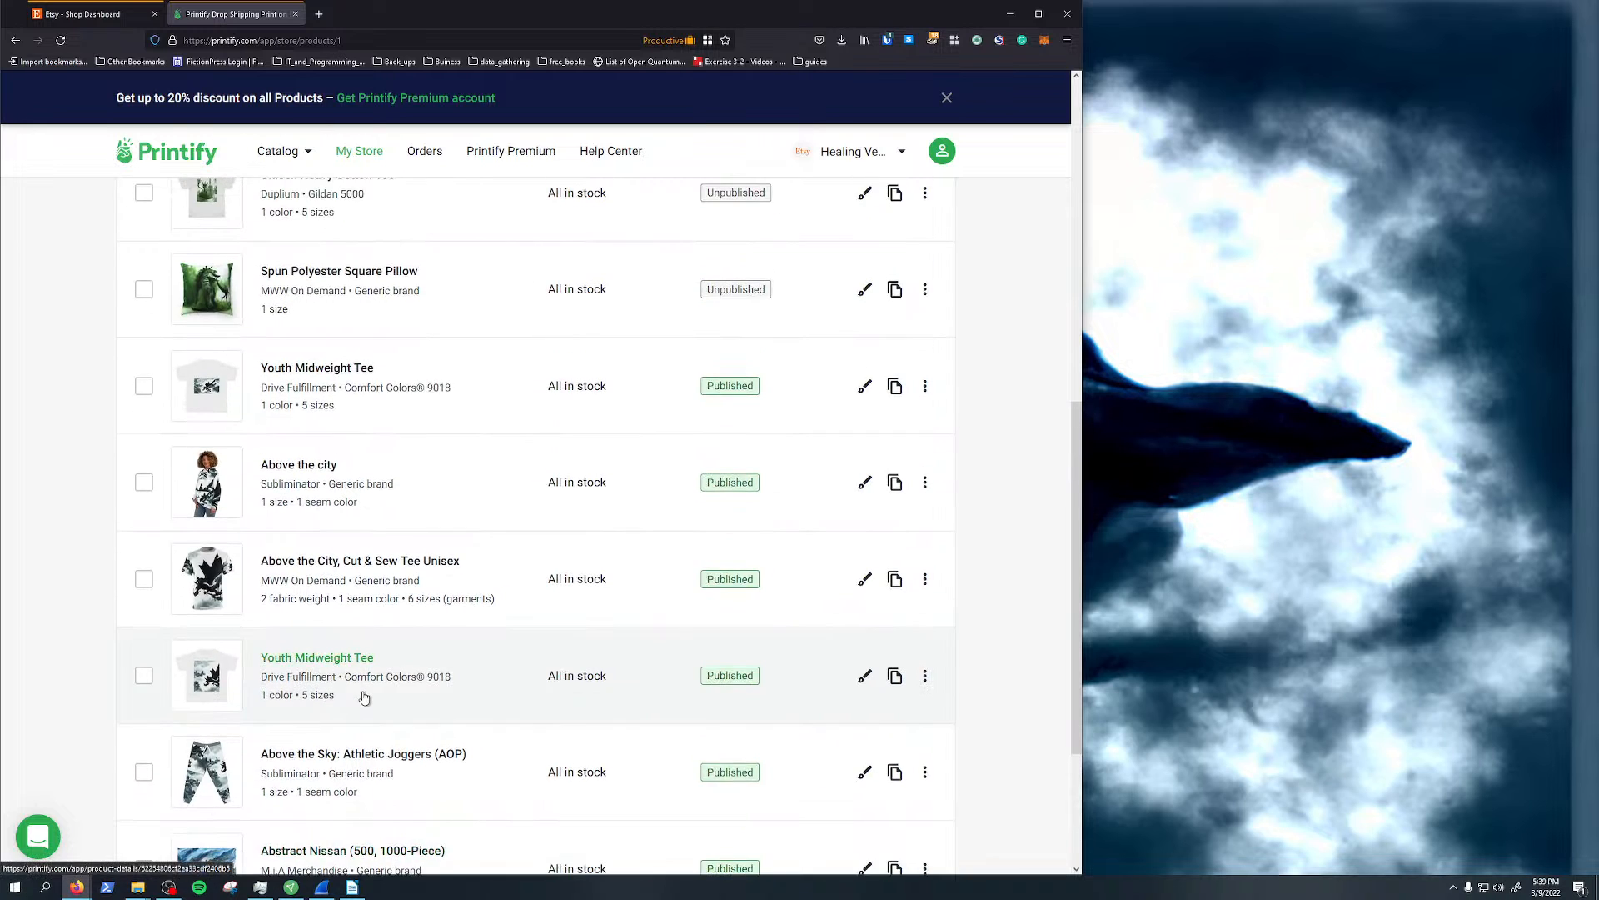
pyautogui.scroll(-4, 378, 689)
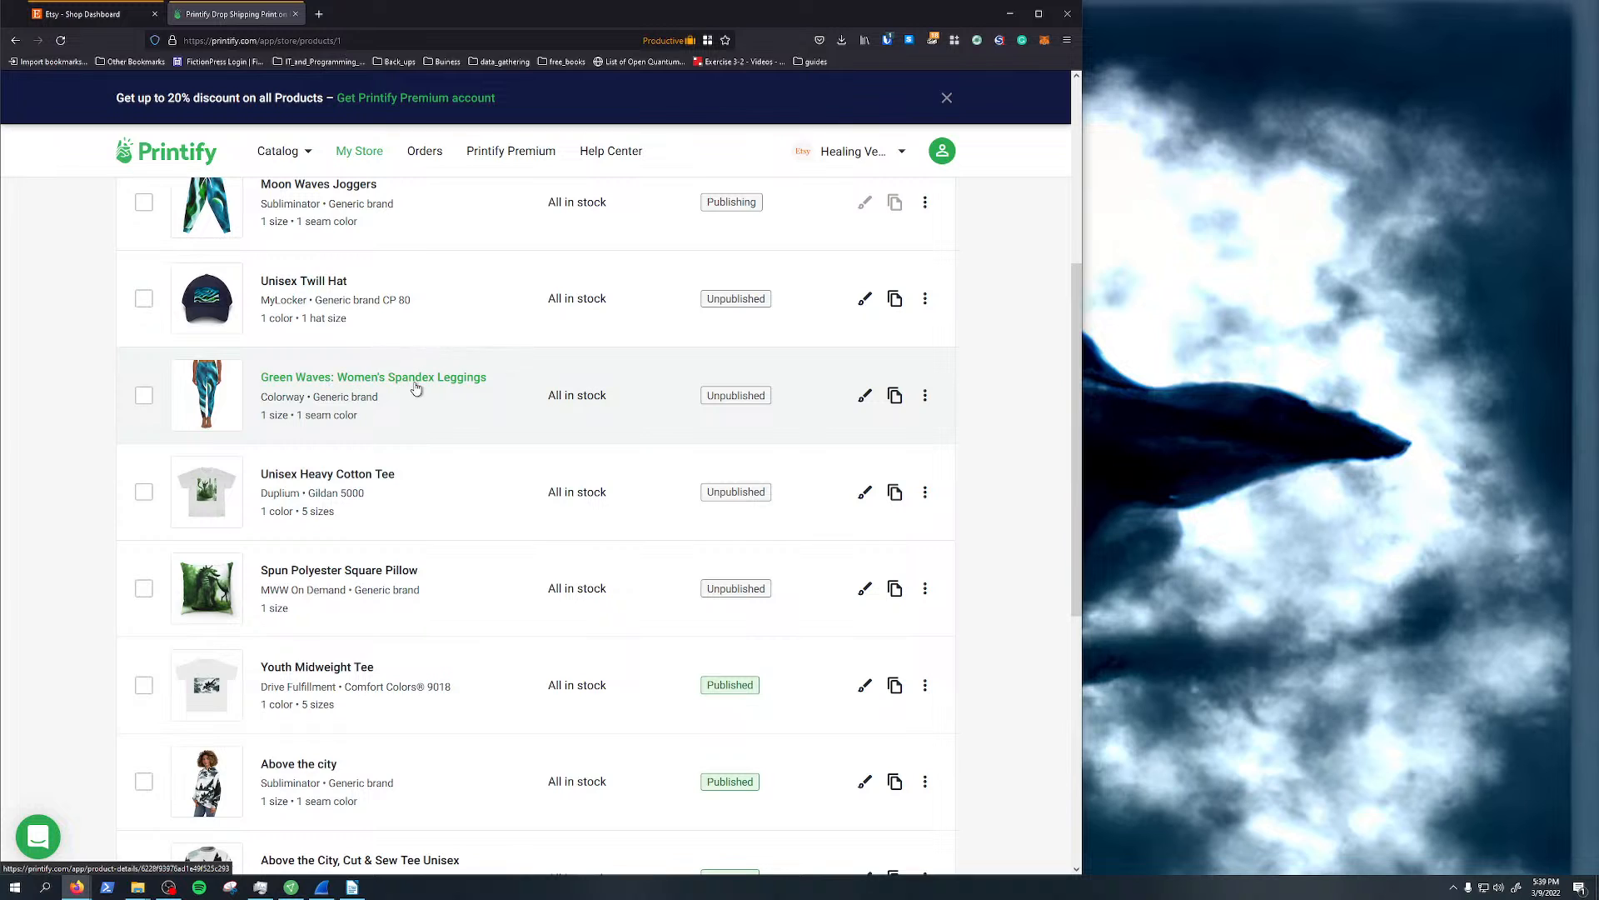
# Open the product details of "Above the City: Men's High-top Sneakers" from the My Store product list
pyautogui.scroll(-3, 416, 386)
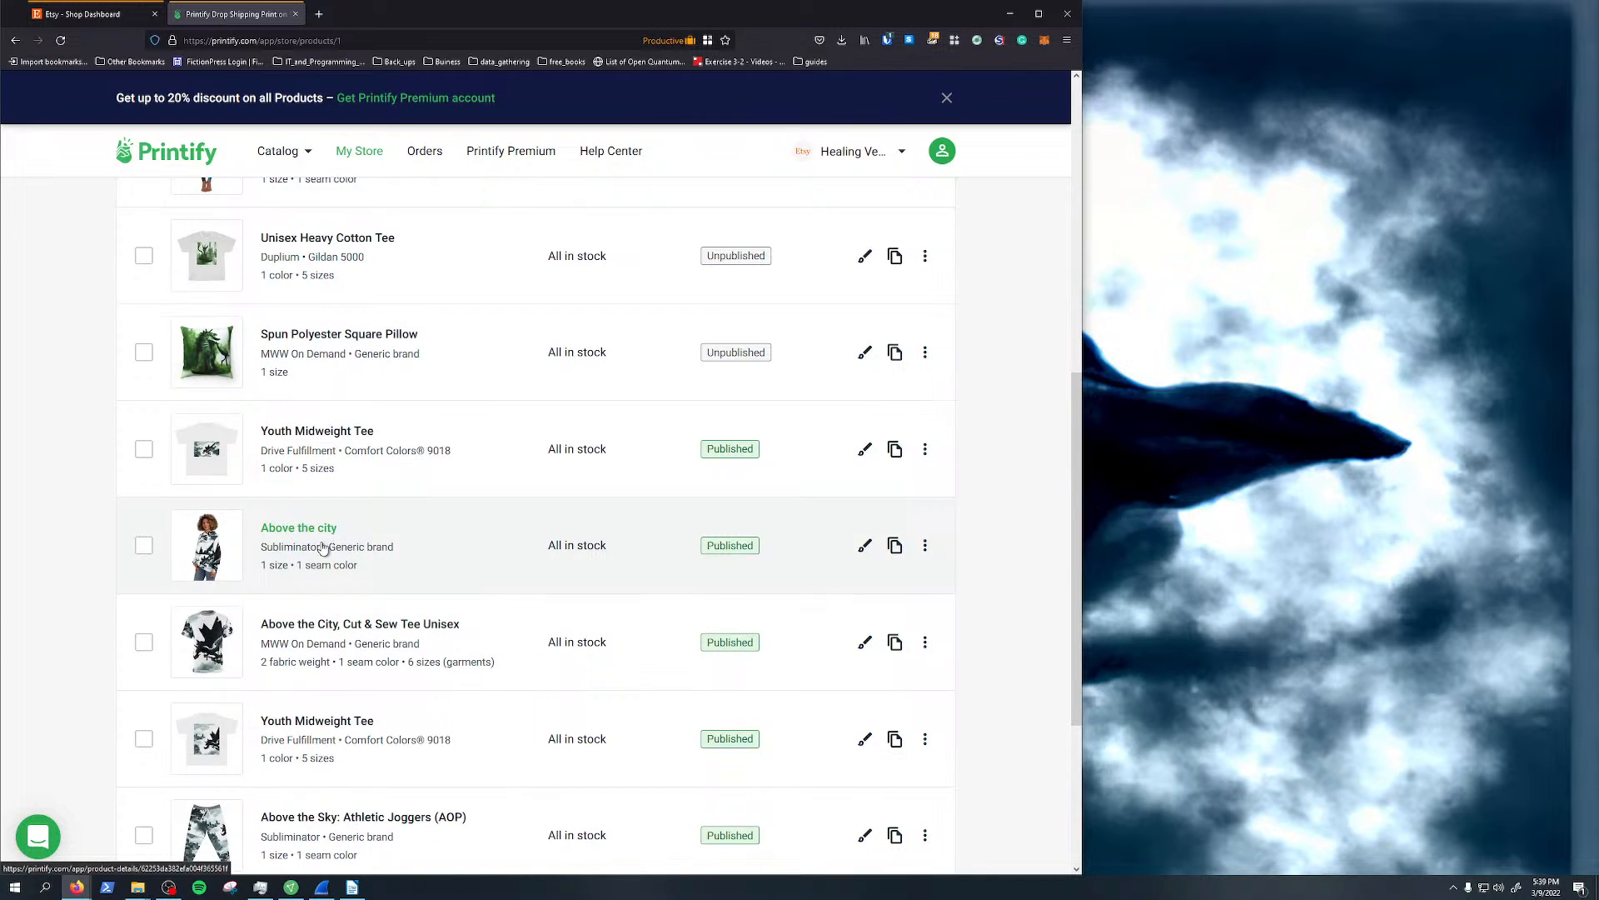
pyautogui.scroll(-3, 323, 547)
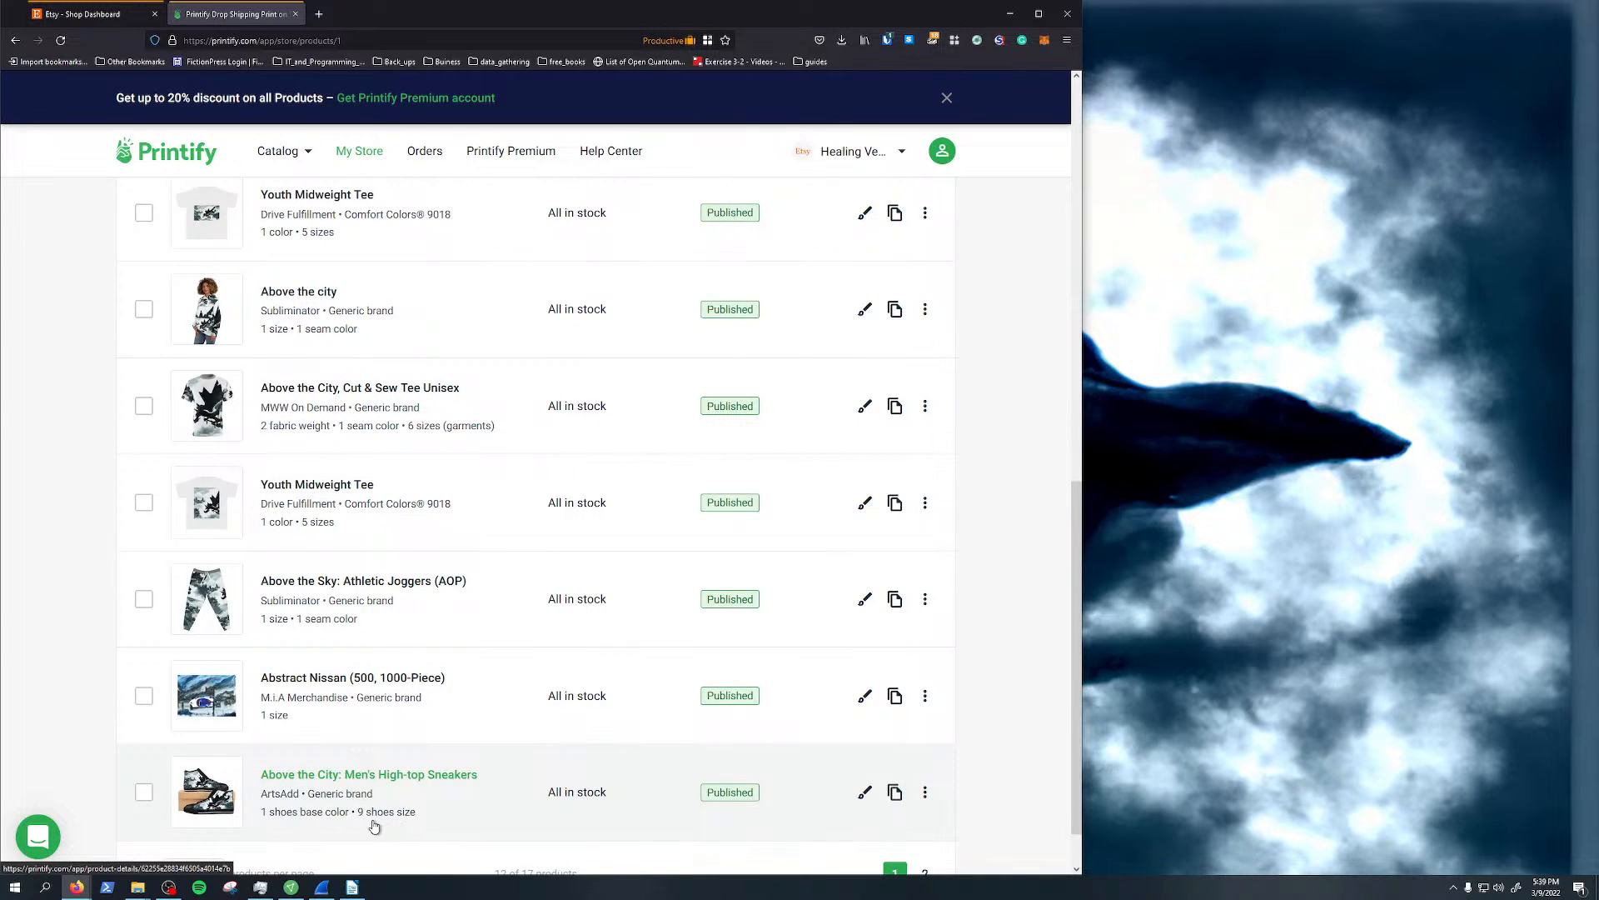
pyautogui.click(408, 776)
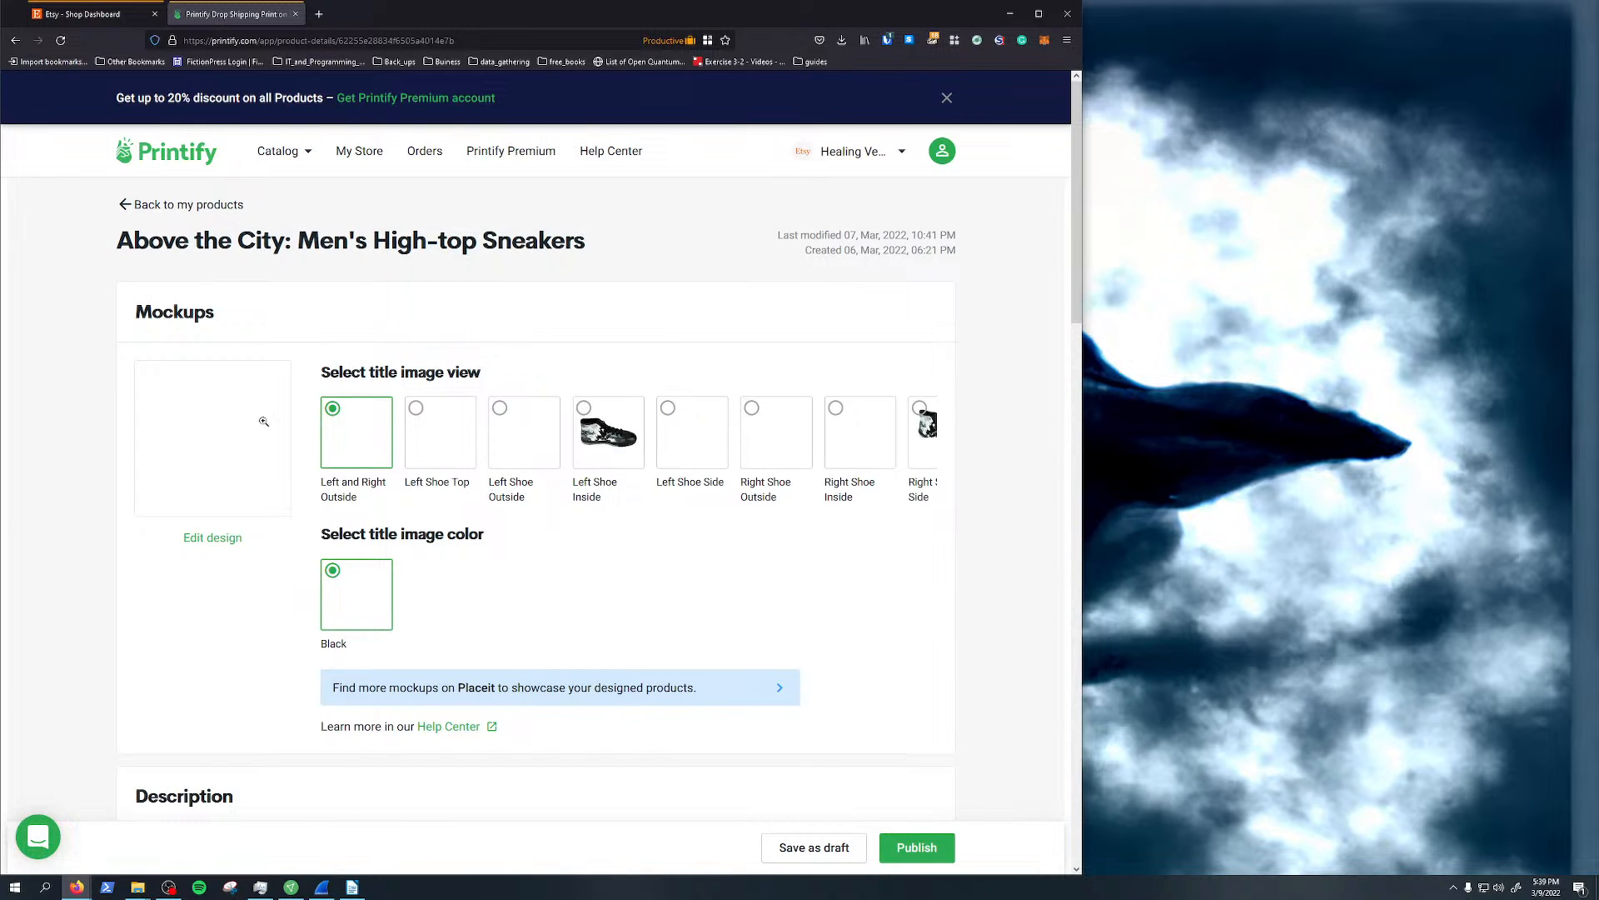
# Preview the sneakers' mockups one by one, from the Left Shoe Top view through to the last visible right shoe side view
pyautogui.click(441, 451)
pyautogui.click(529, 445)
pyautogui.click(601, 446)
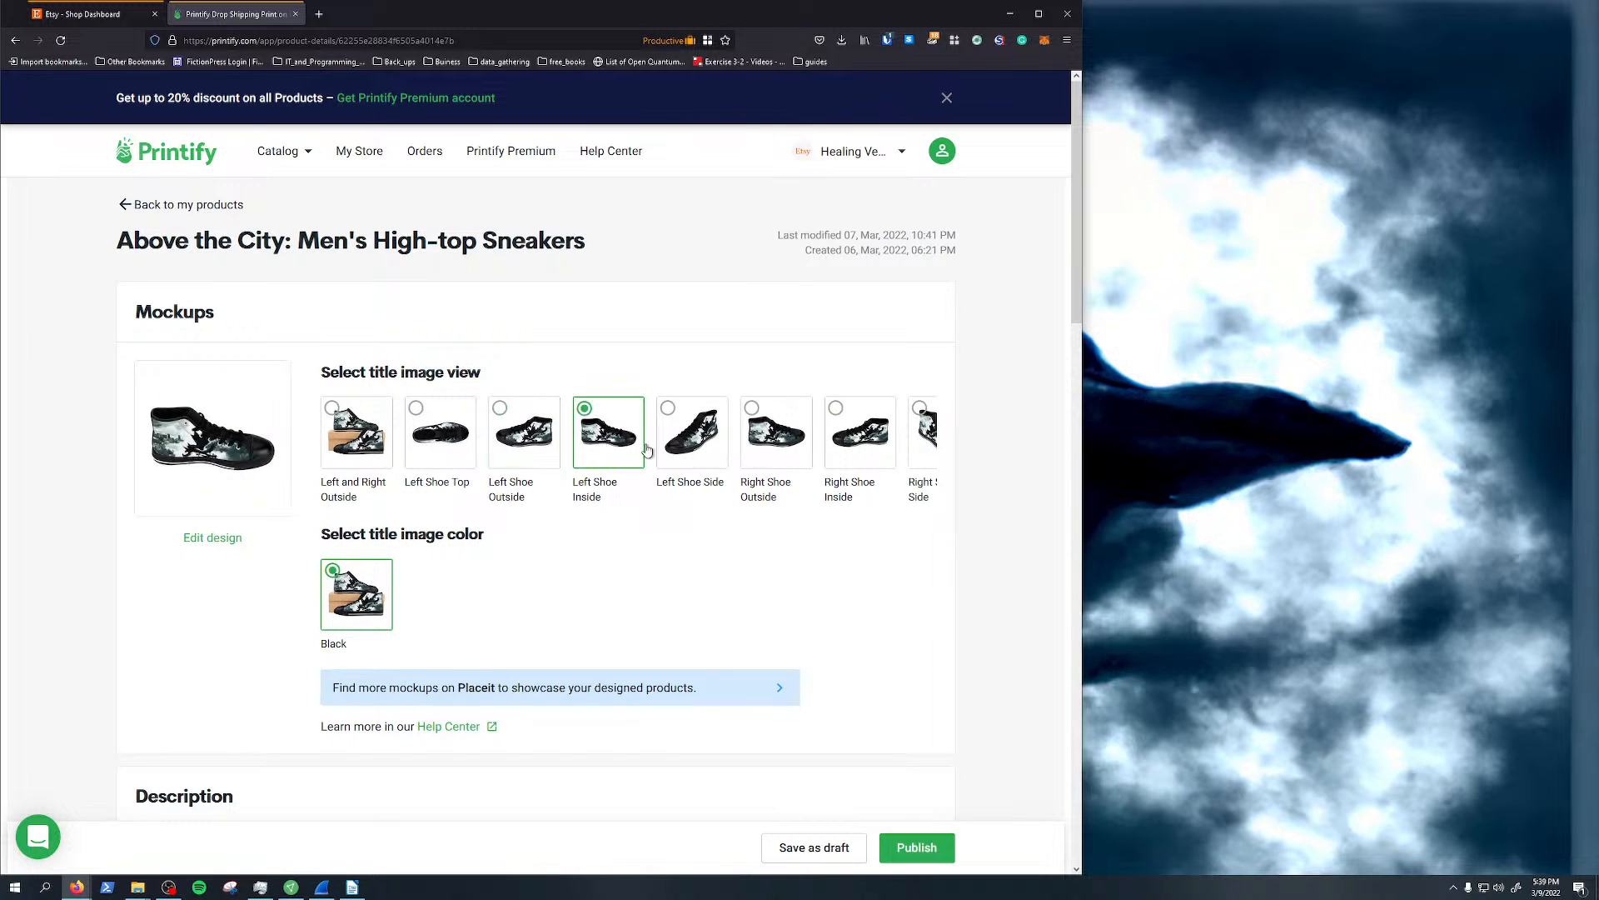
pyautogui.click(699, 447)
pyautogui.click(774, 450)
pyautogui.click(853, 450)
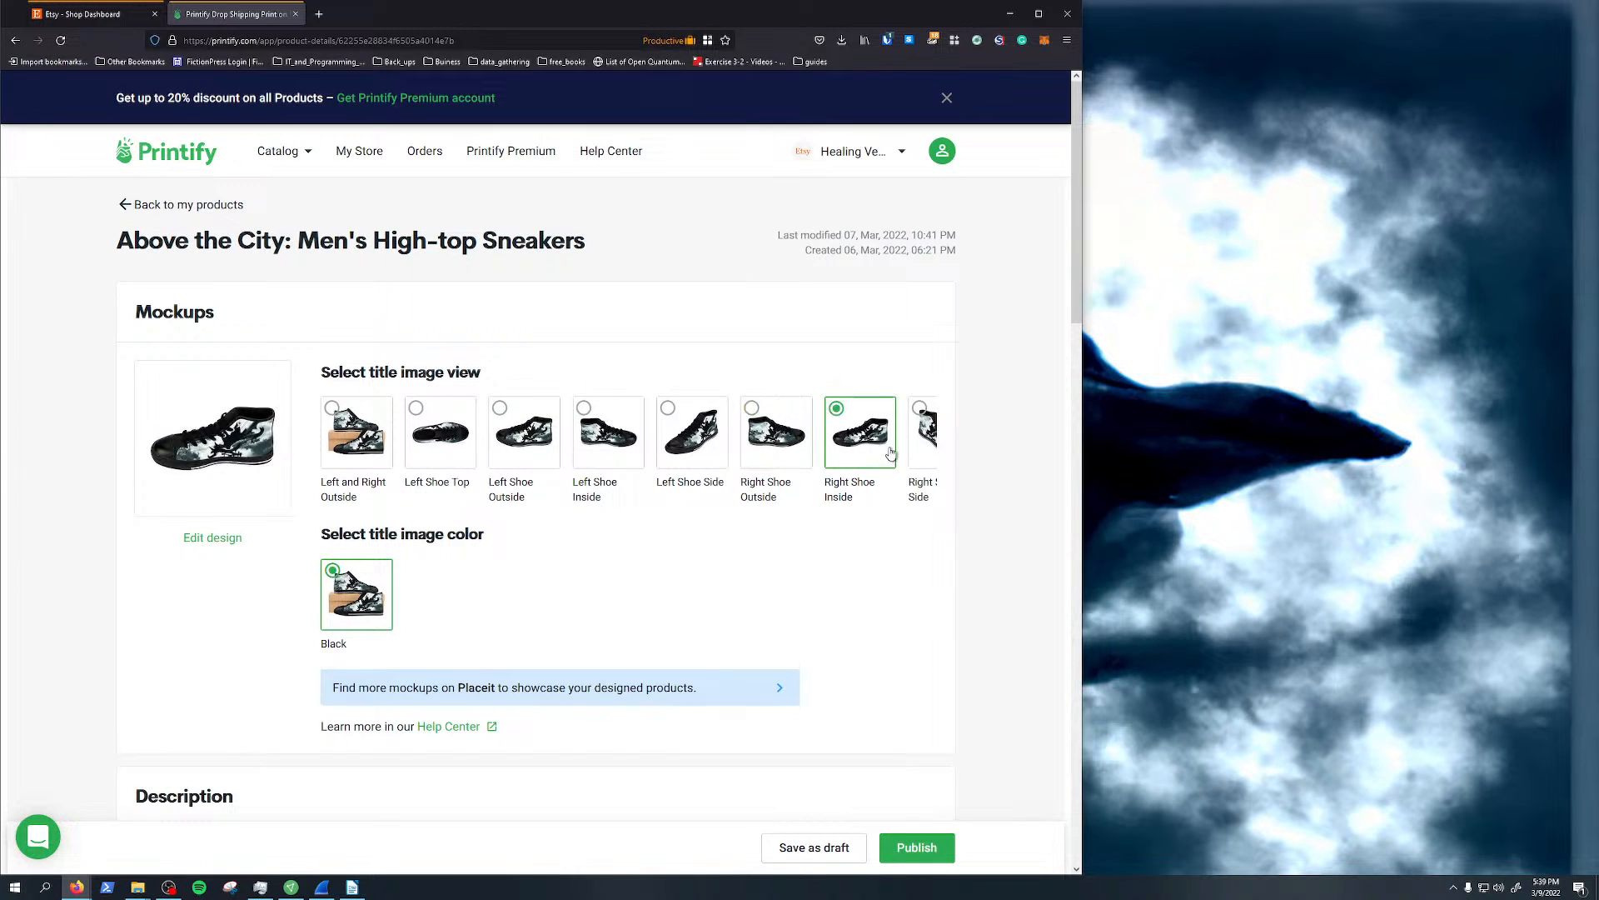
pyautogui.click(919, 444)
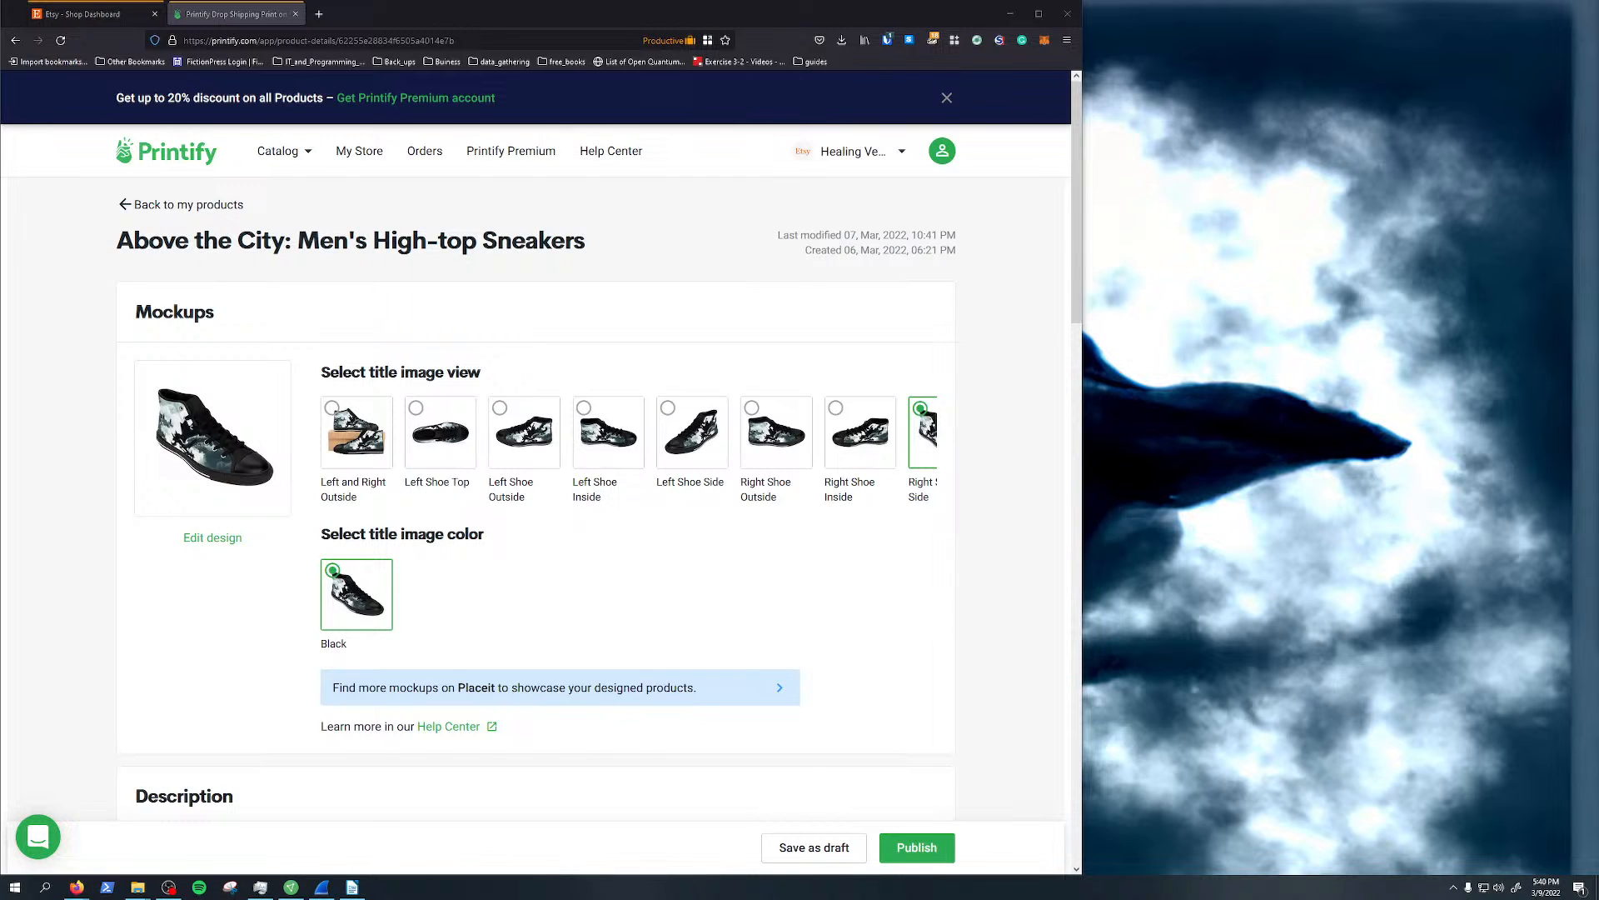
# Switch to the Disco Diffusion v4.1 notebook in Google Colab, move its window up over the Printify page, and widen it
pyautogui.hotkey('alt', 'Tab')
pyautogui.hotkey('alt', 'Tab')
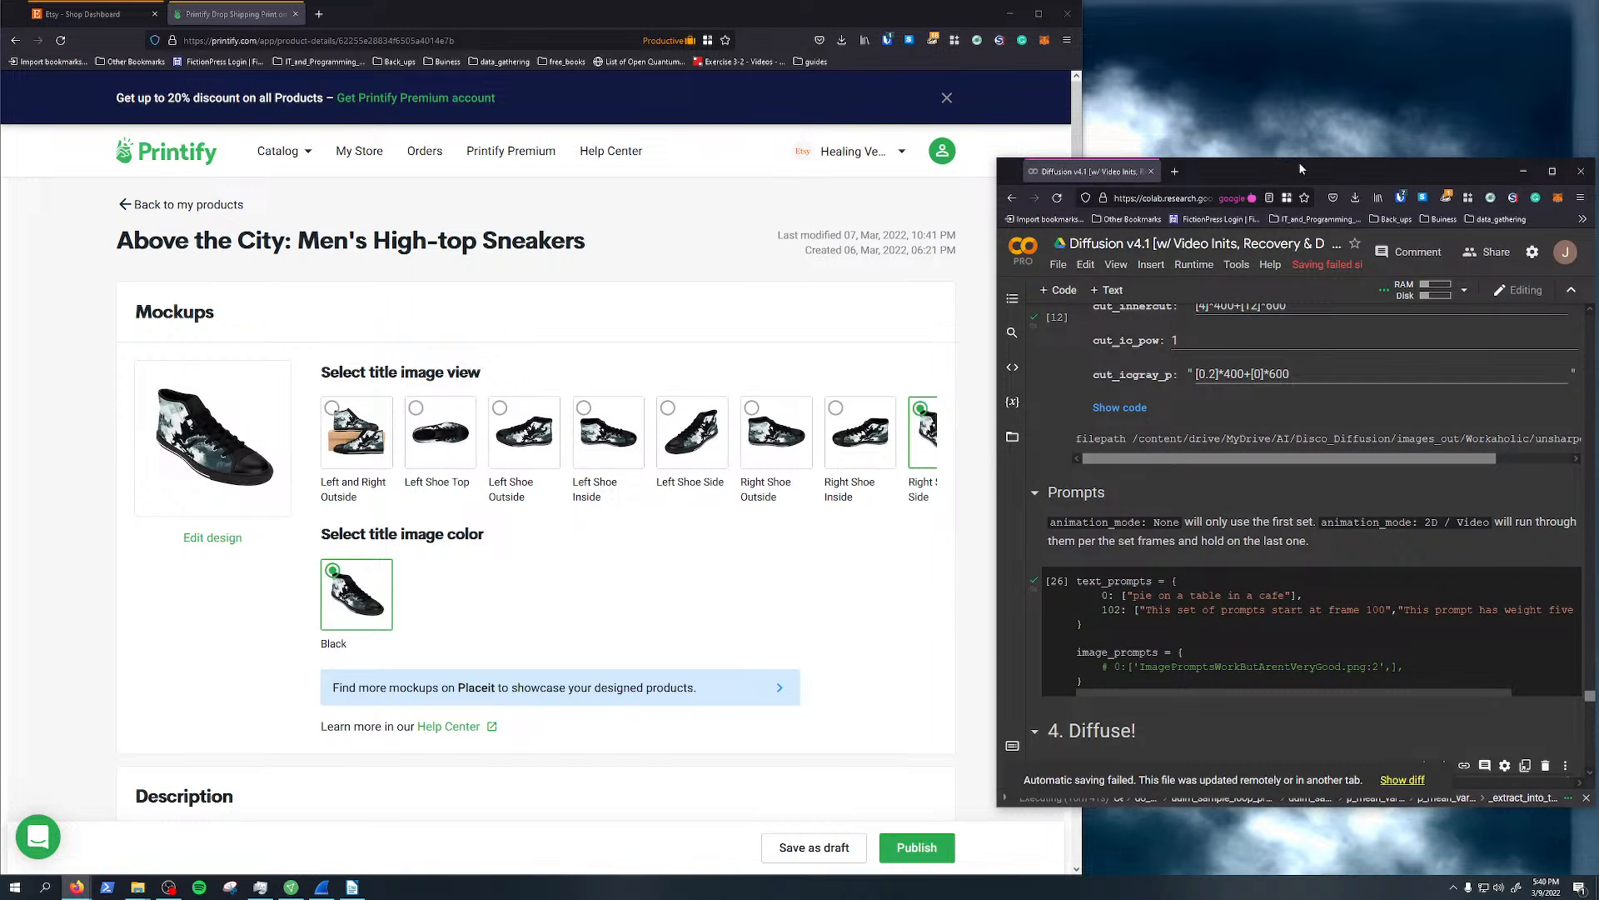
pyautogui.moveTo(1299, 163); pyautogui.dragTo(1078, 1)
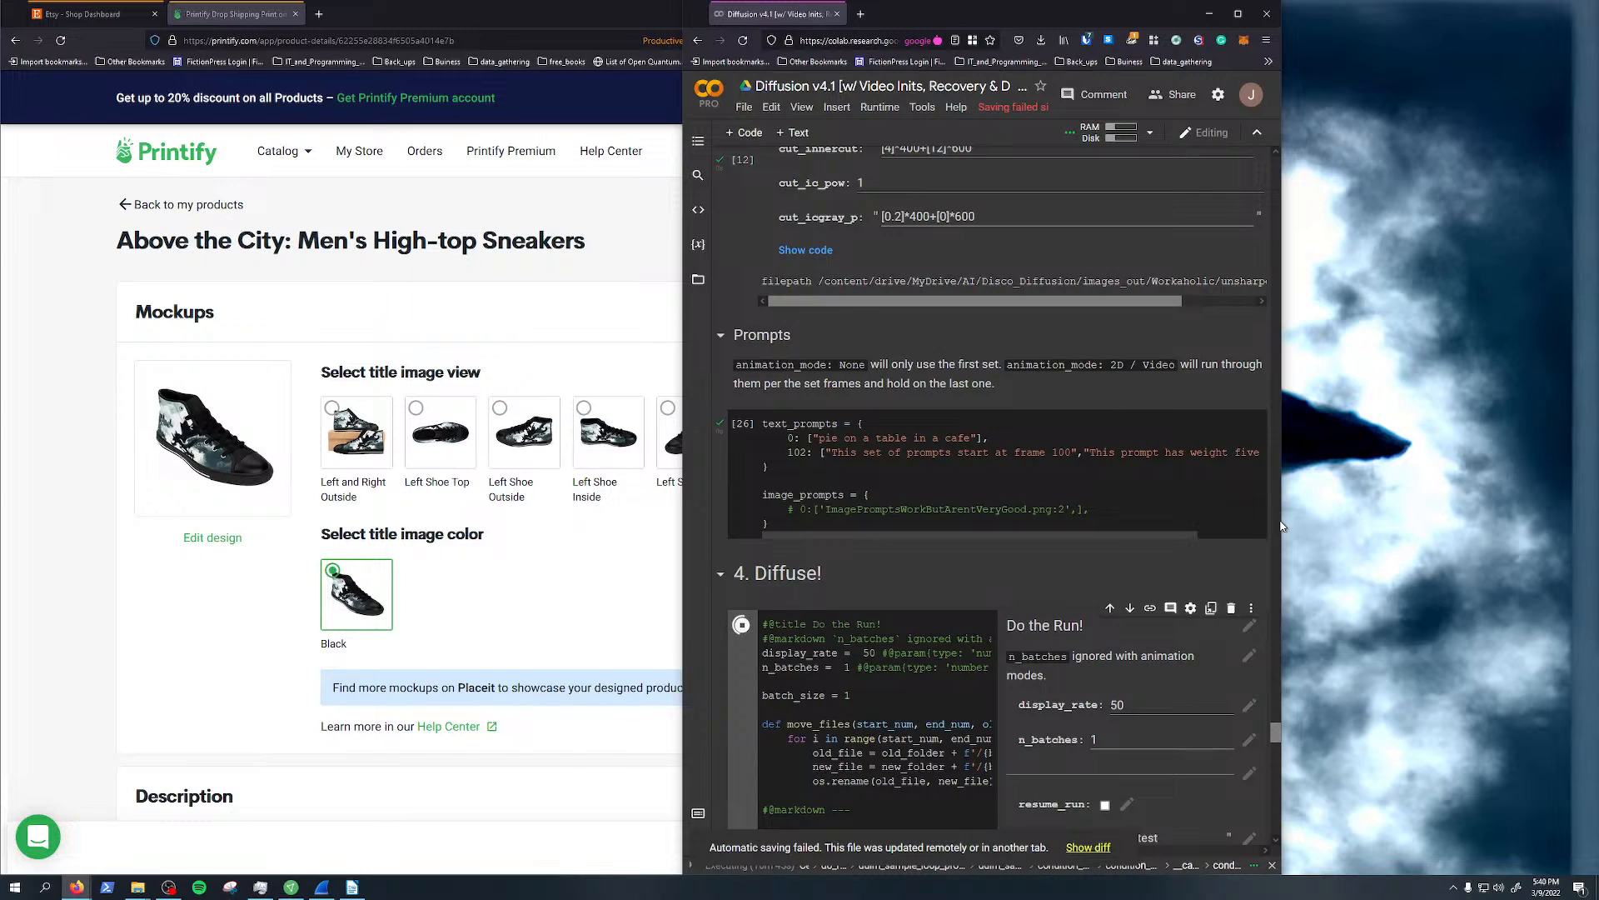
pyautogui.moveTo(1283, 526); pyautogui.dragTo(1569, 534)
# Skim the notebook's Diffuse code, settings, model downloads and function definitions, ending at the notebook's title section
pyautogui.scroll(-10, 1311, 526)
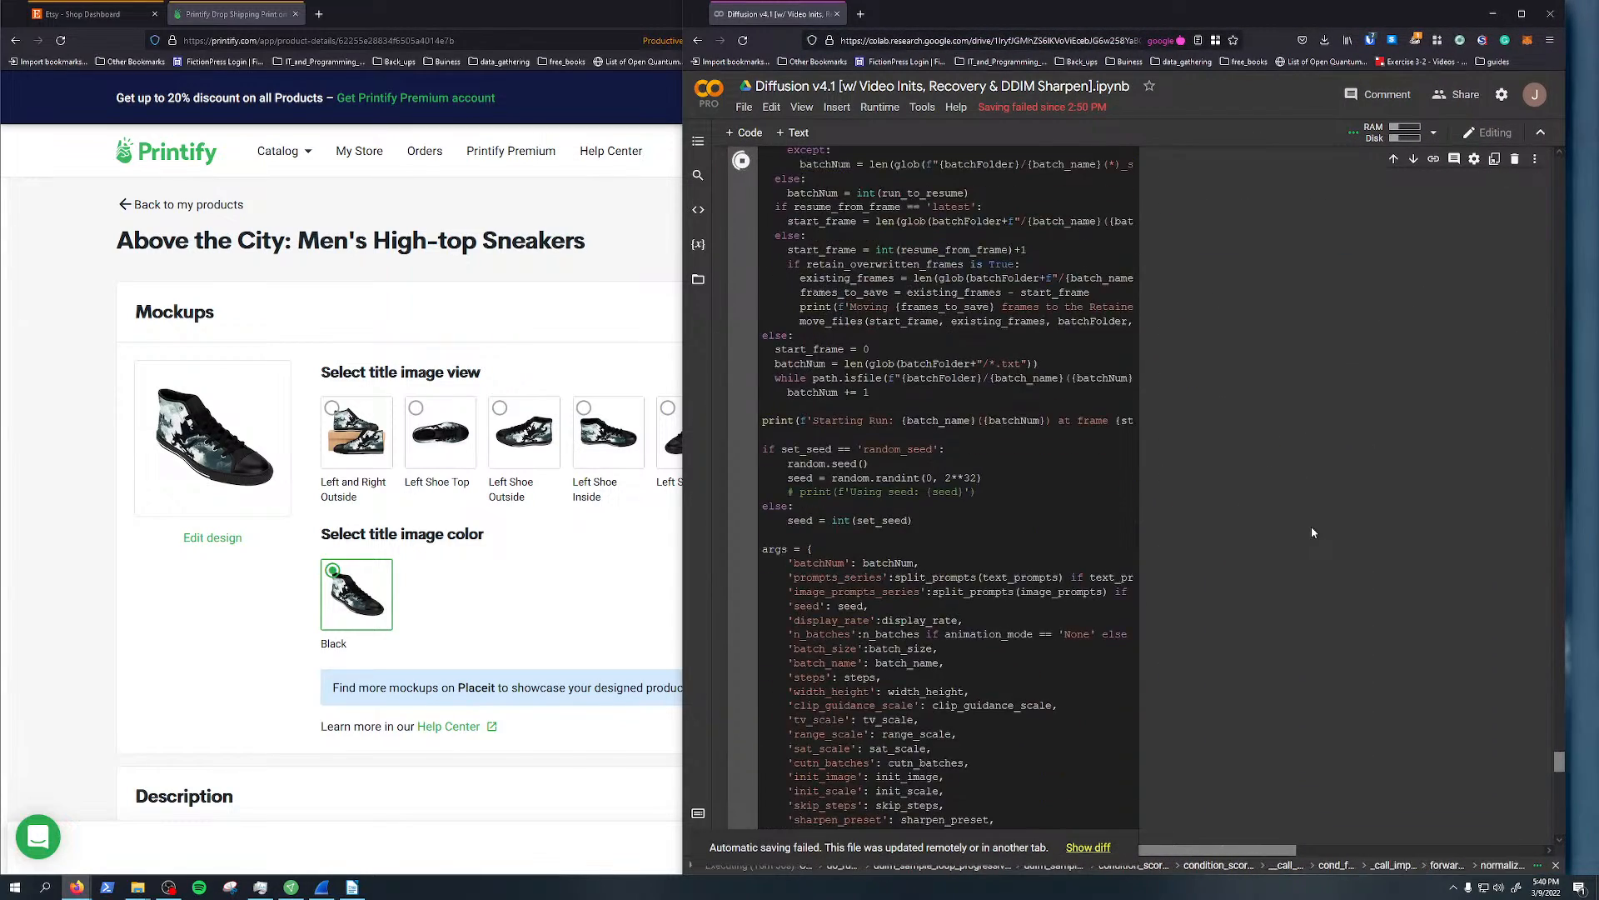
pyautogui.scroll(15, 1311, 527)
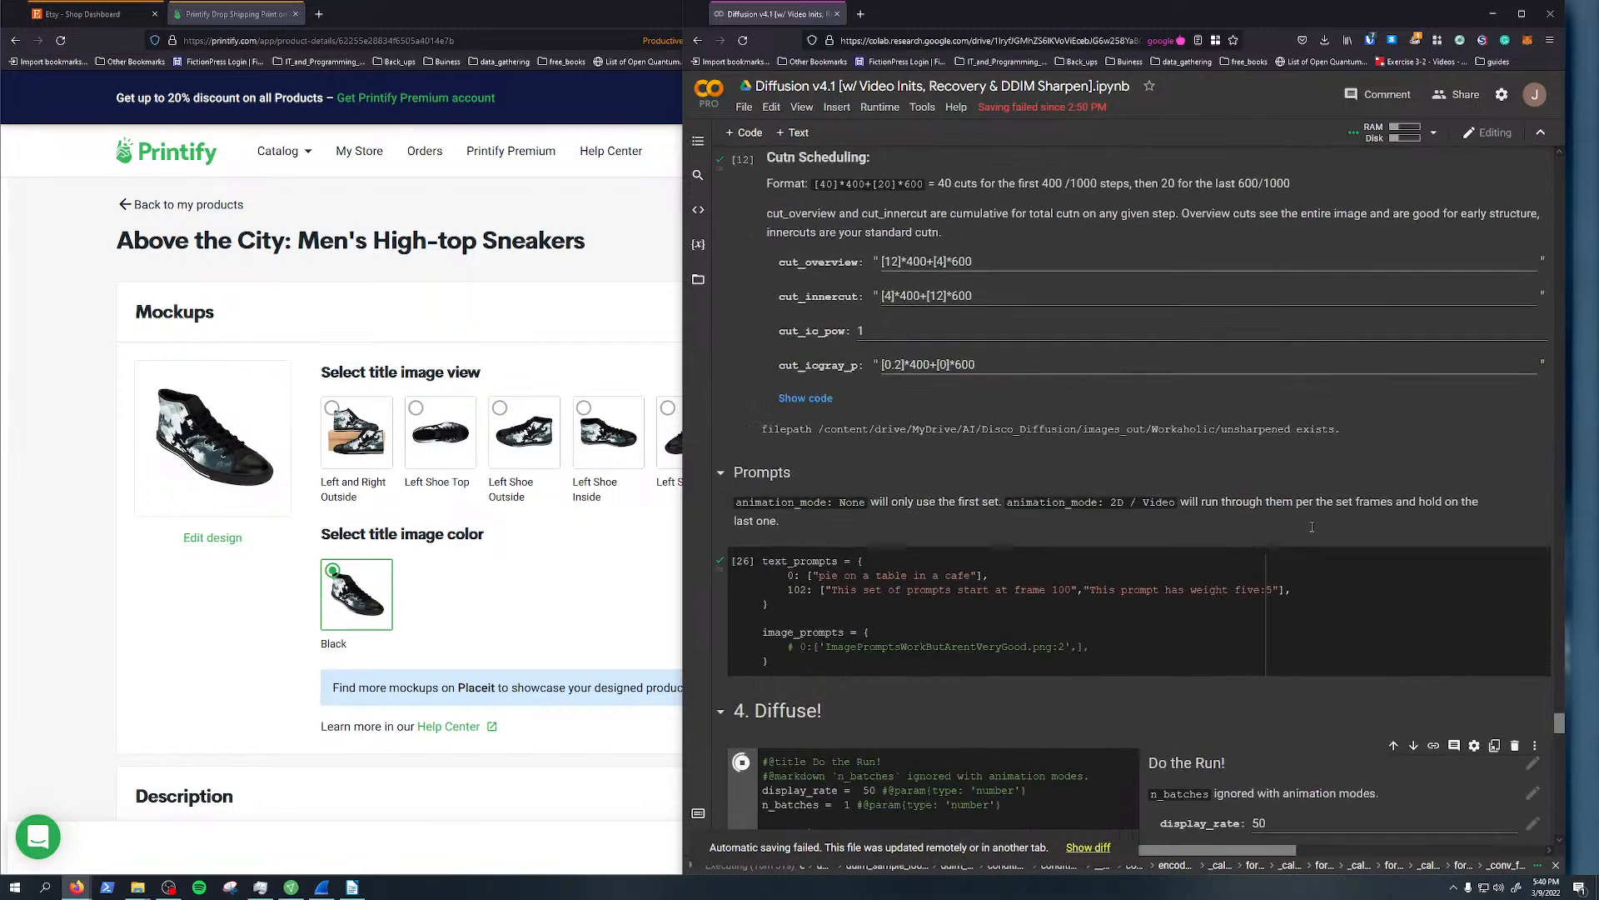
pyautogui.scroll(20, 1311, 527)
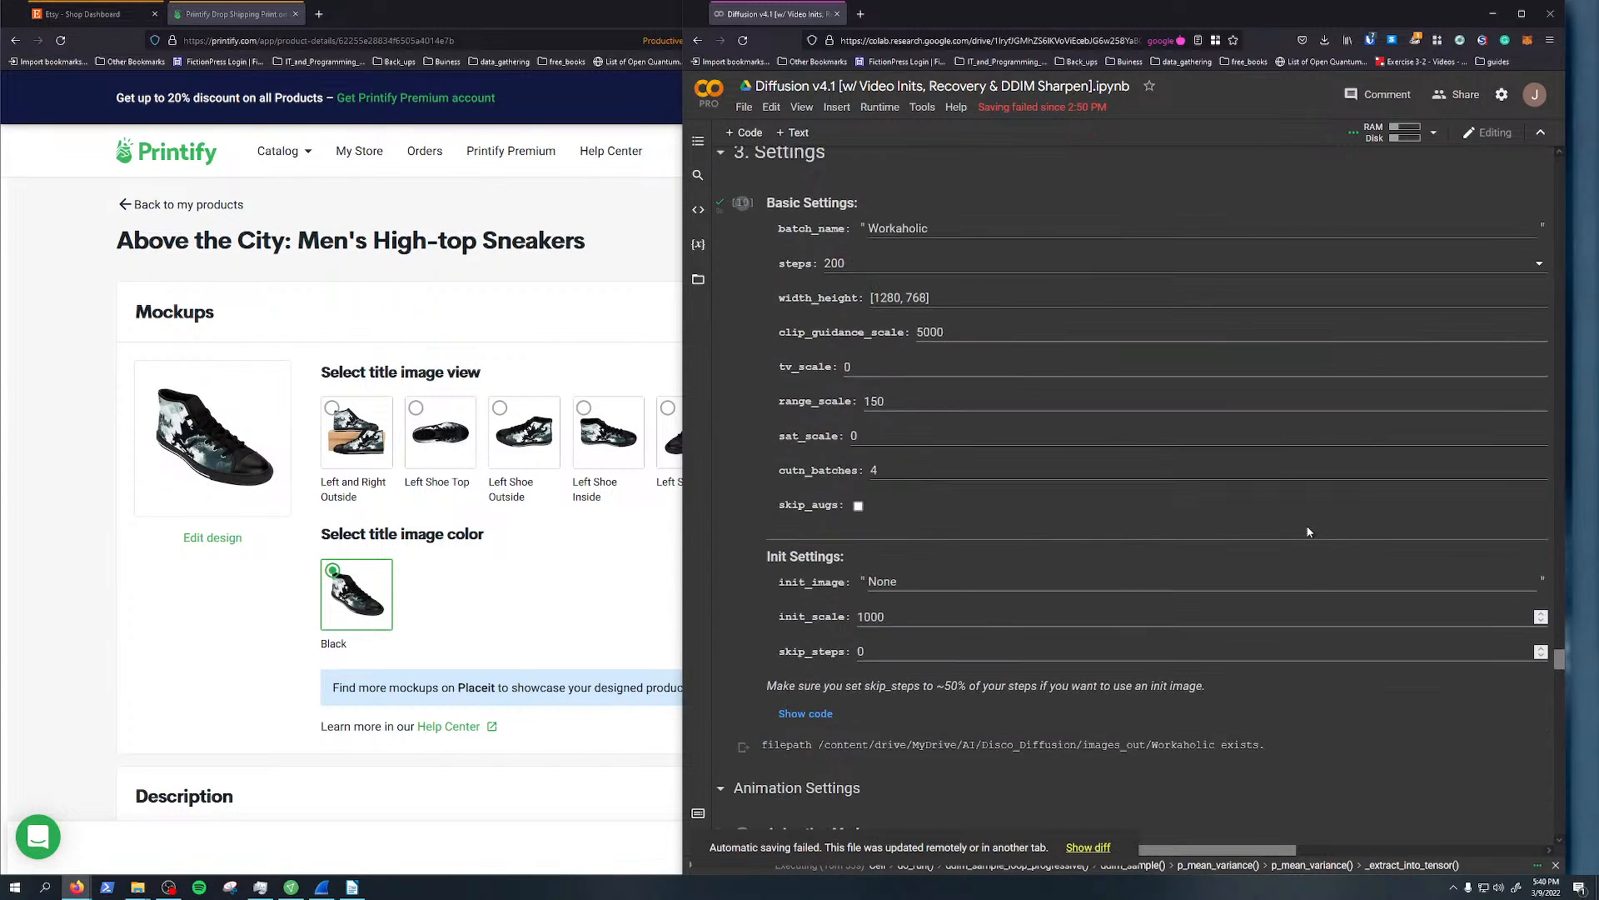
pyautogui.scroll(5, 1308, 532)
pyautogui.scroll(12, 1078, 308)
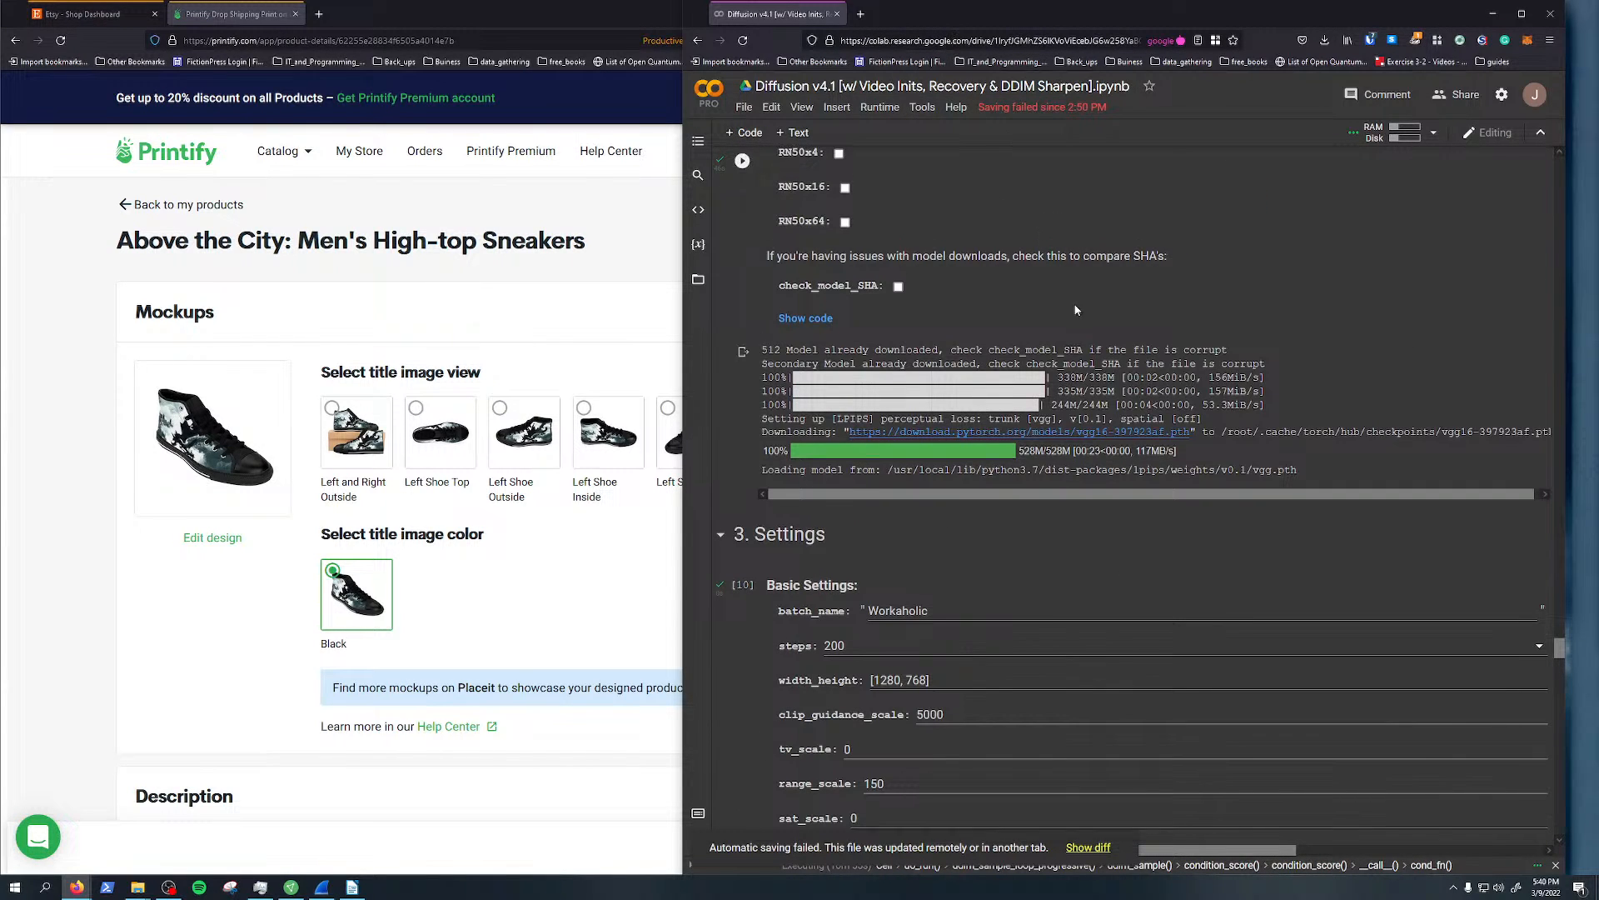
pyautogui.scroll(15, 1082, 354)
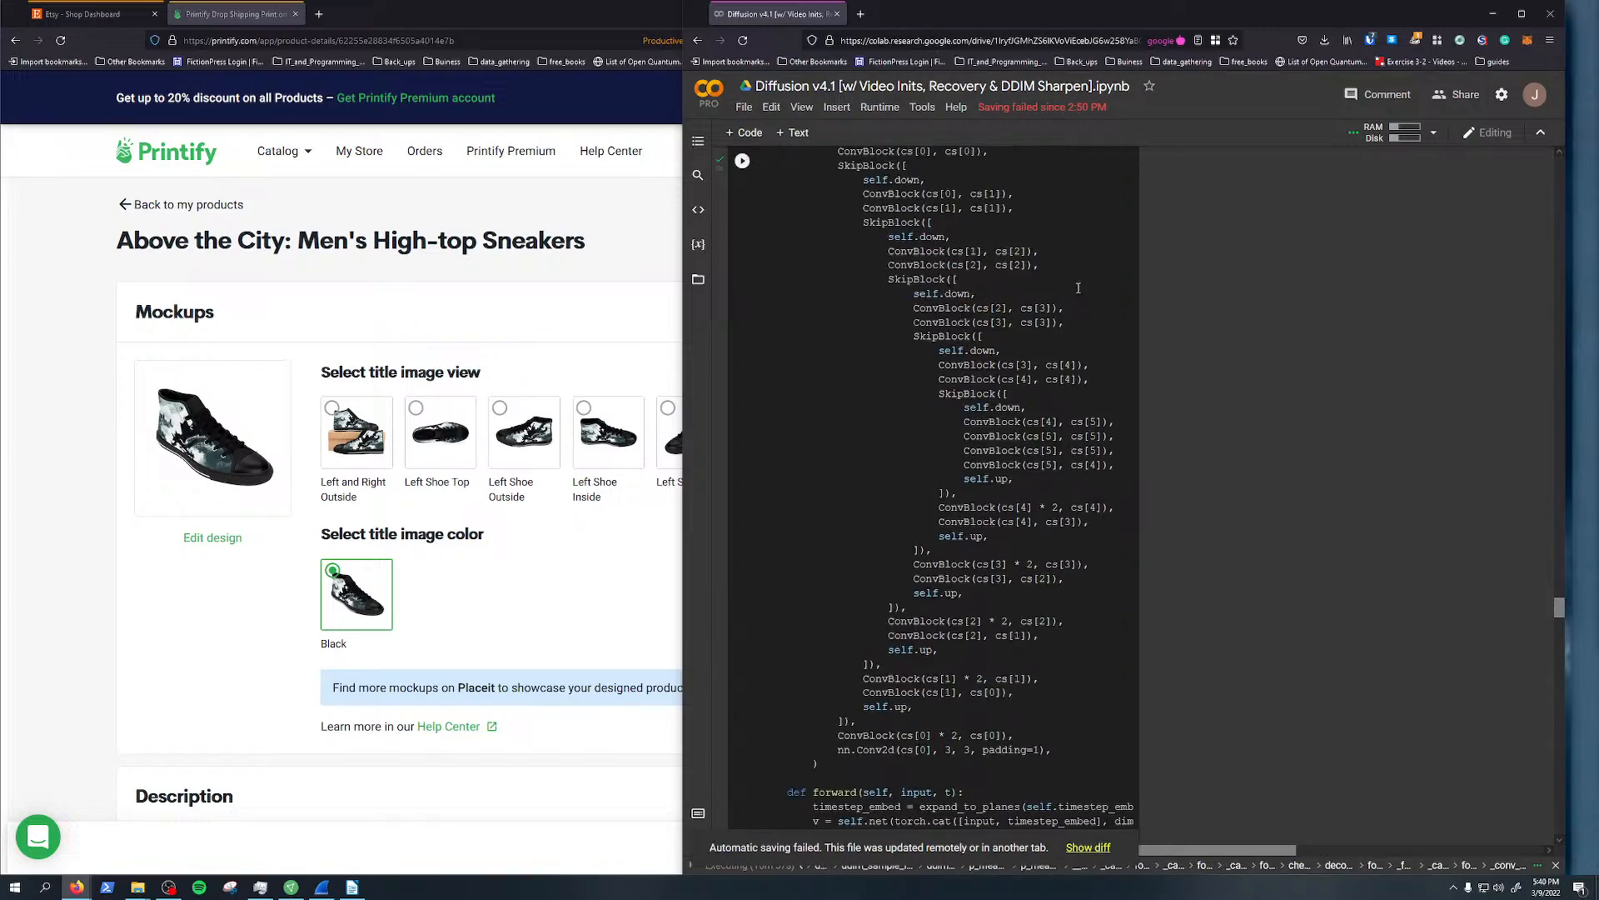
pyautogui.scroll(10, 1082, 354)
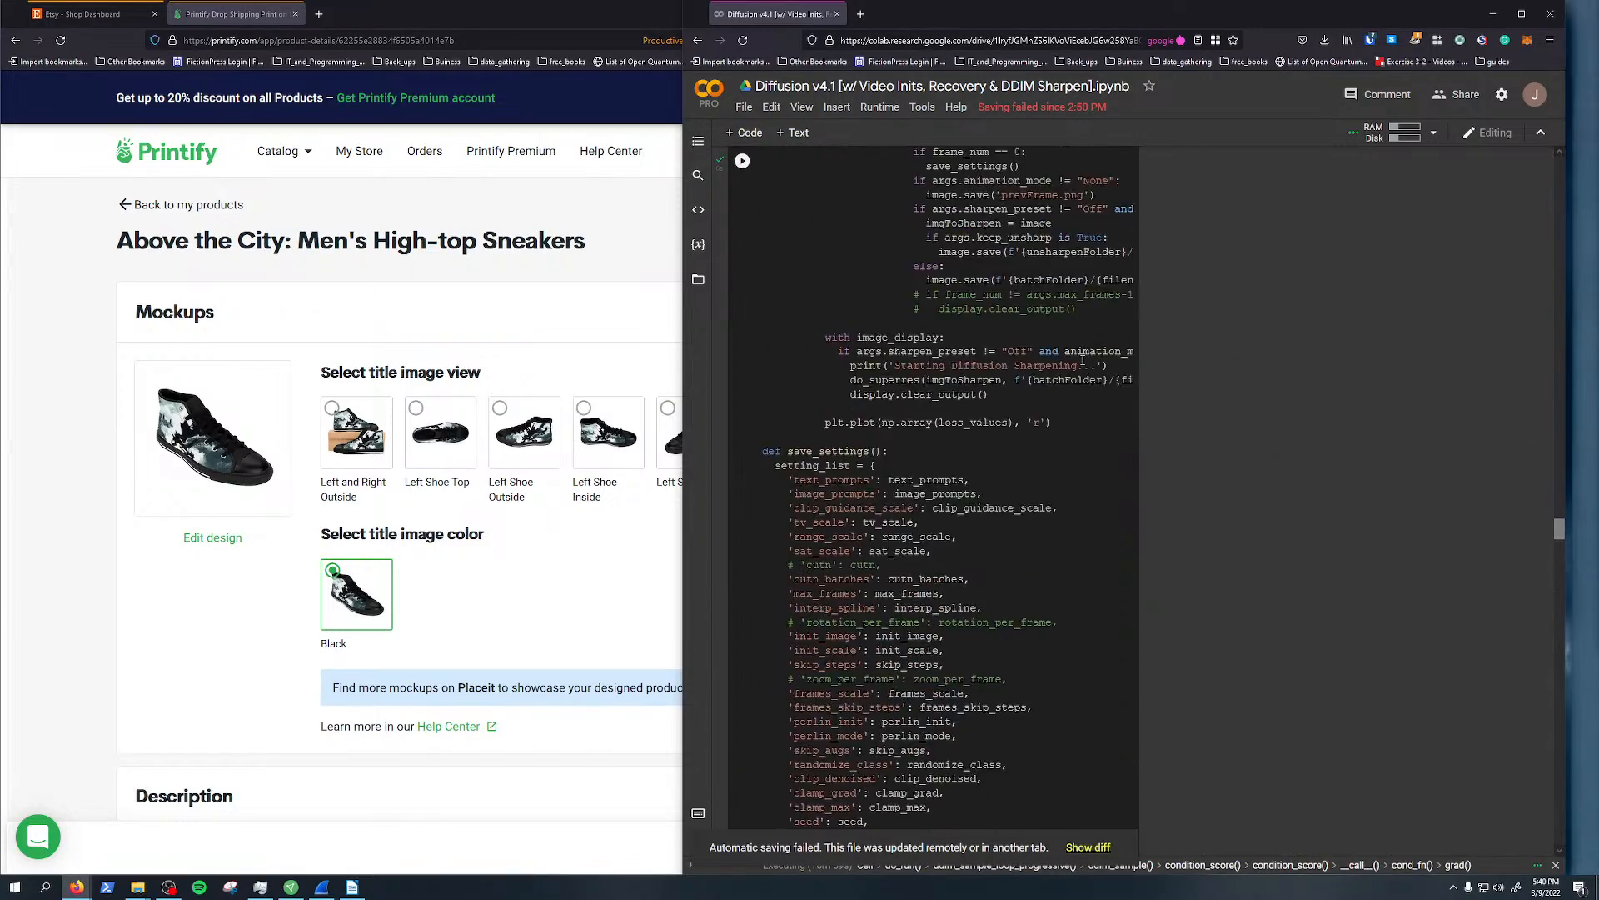
pyautogui.moveTo(1560, 518); pyautogui.dragTo(1560, 163)
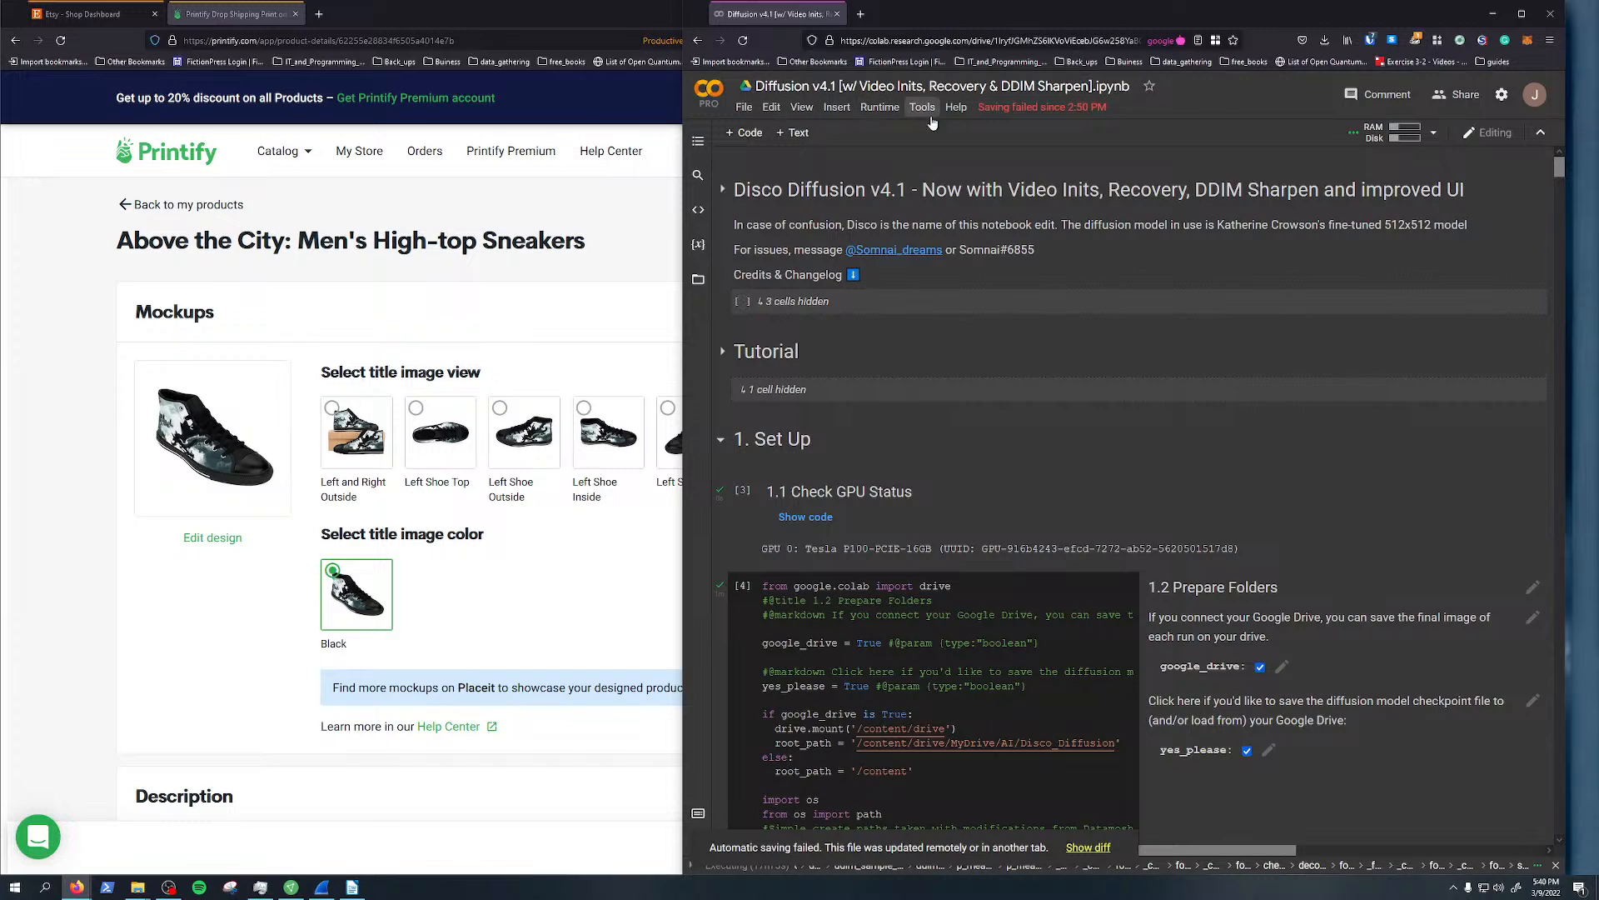
# Examine the notebook's runtime options and its system RAM, GPU RAM and disk usage graphs
pyautogui.click(890, 113)
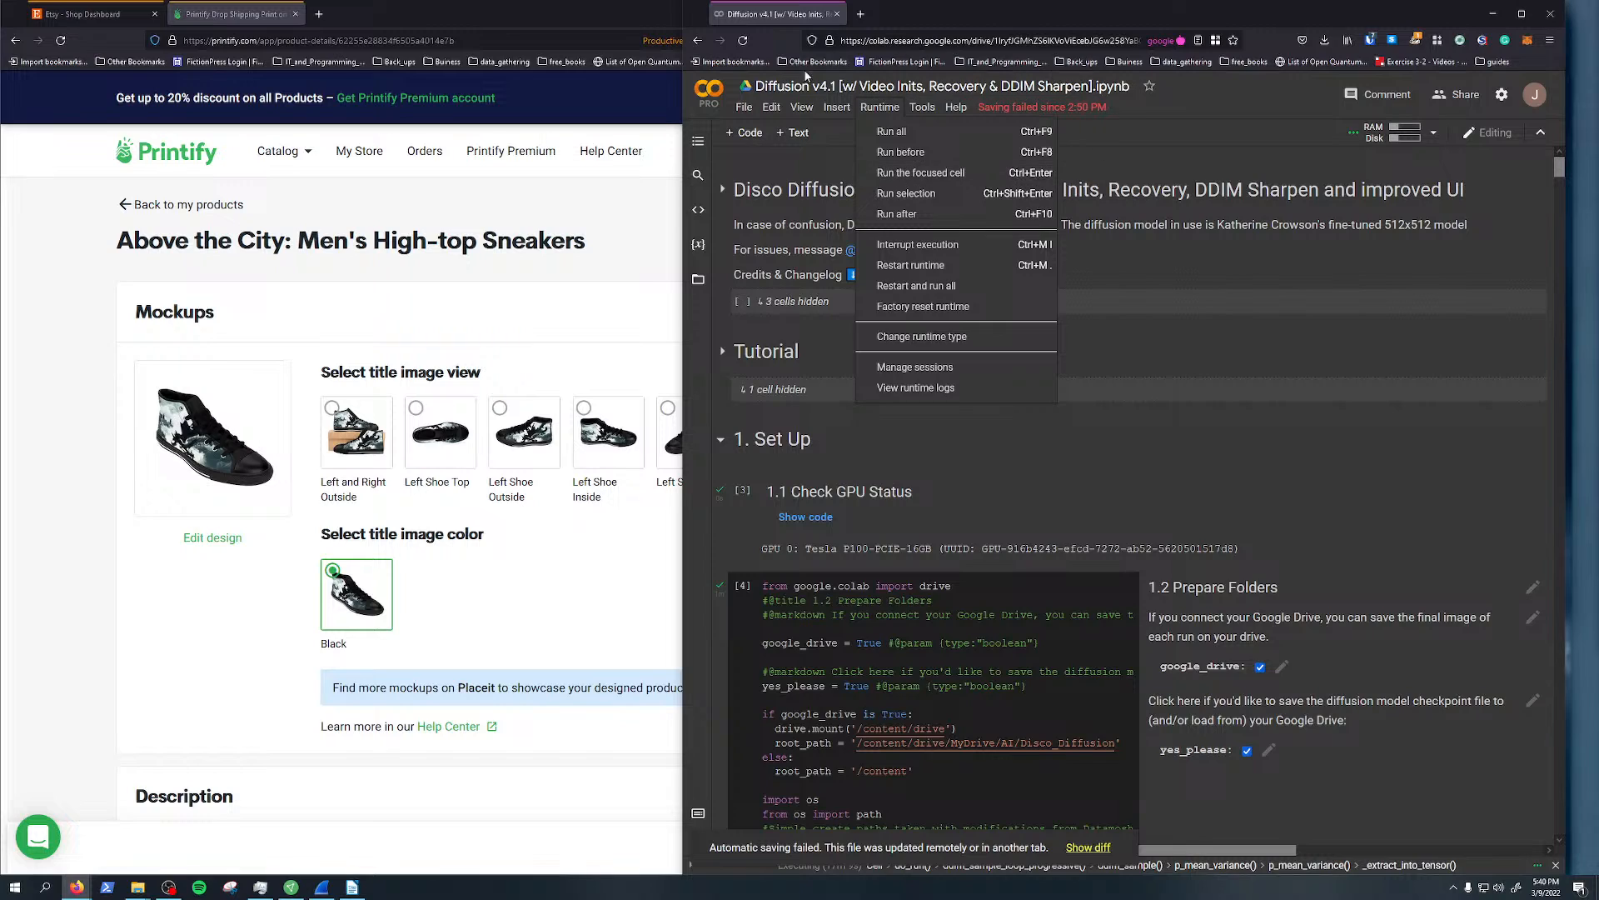
pyautogui.click(1208, 221)
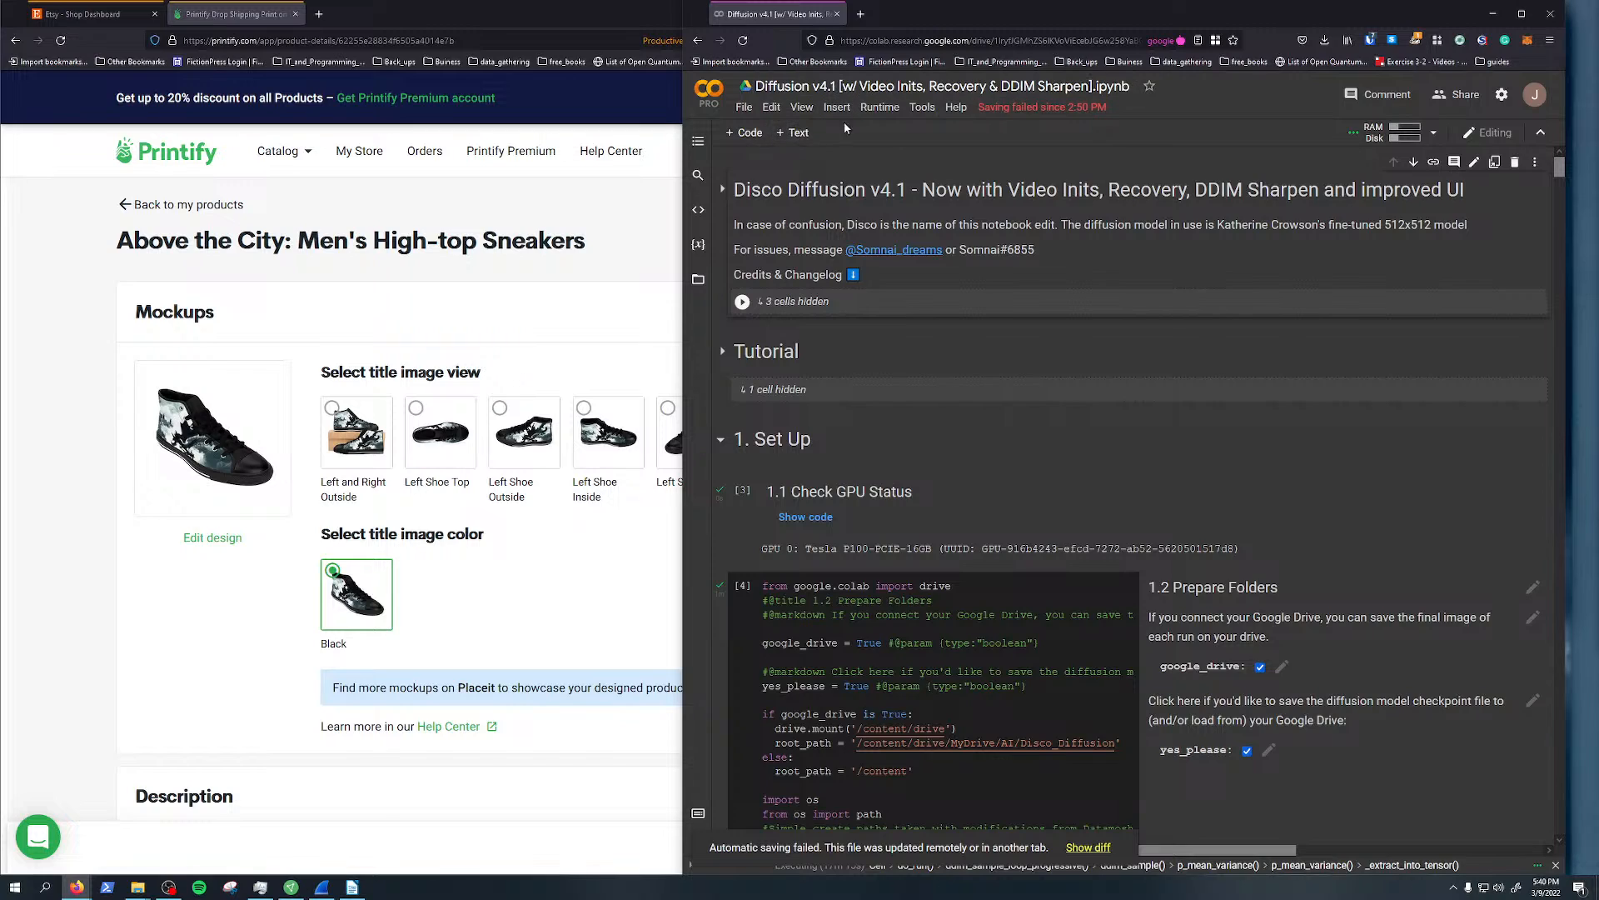
pyautogui.click(1434, 133)
pyautogui.click(1288, 227)
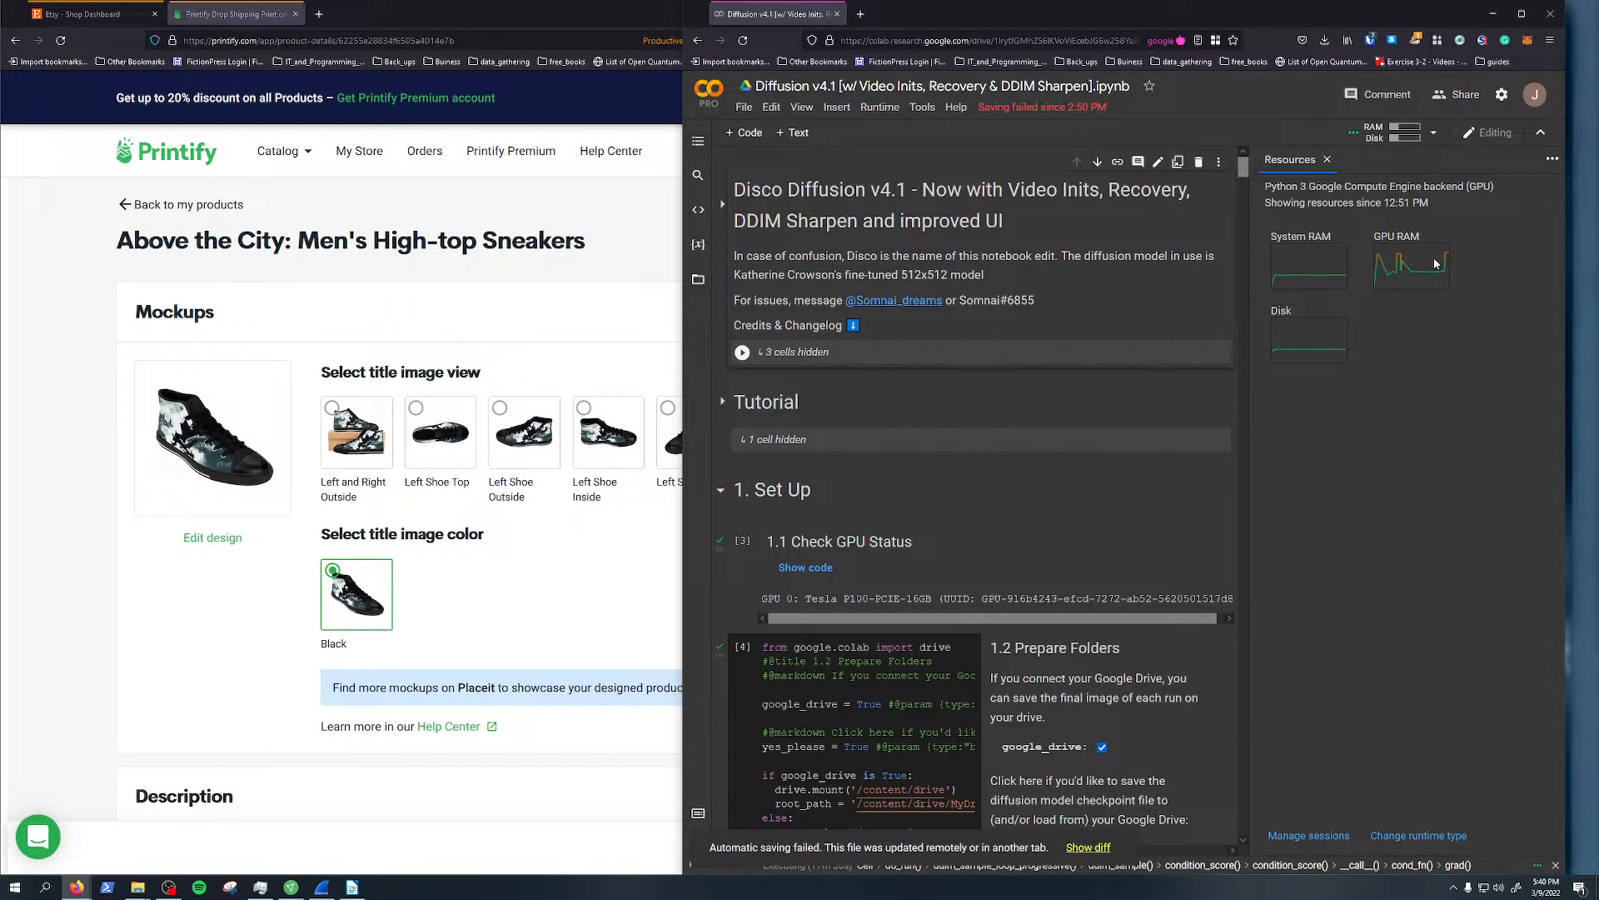
pyautogui.click(1327, 159)
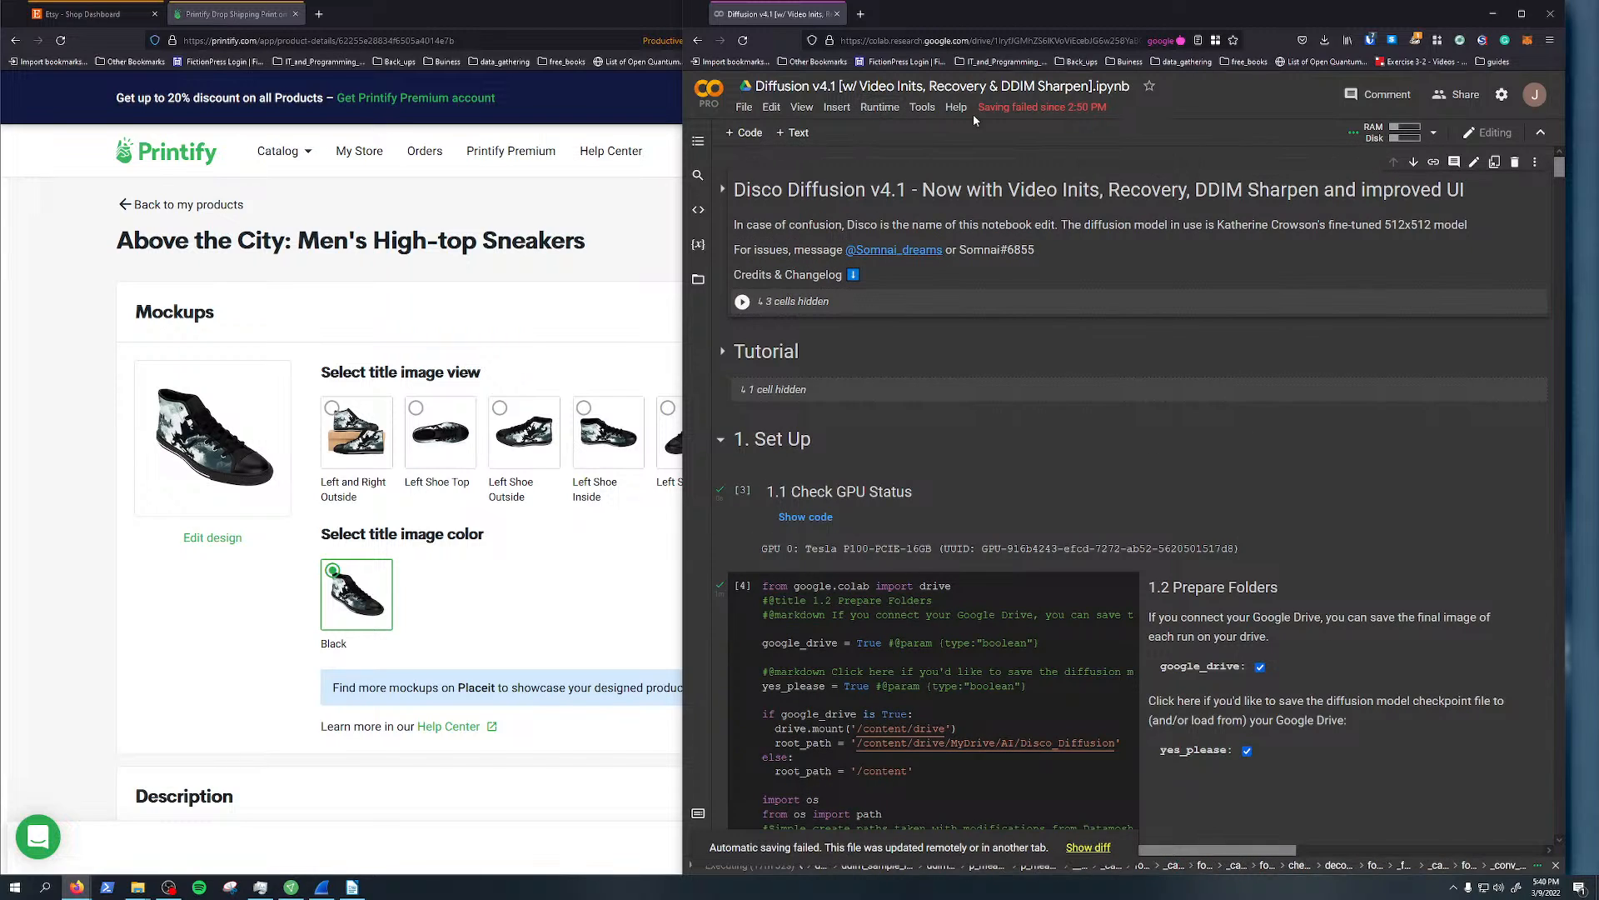
pyautogui.click(879, 106)
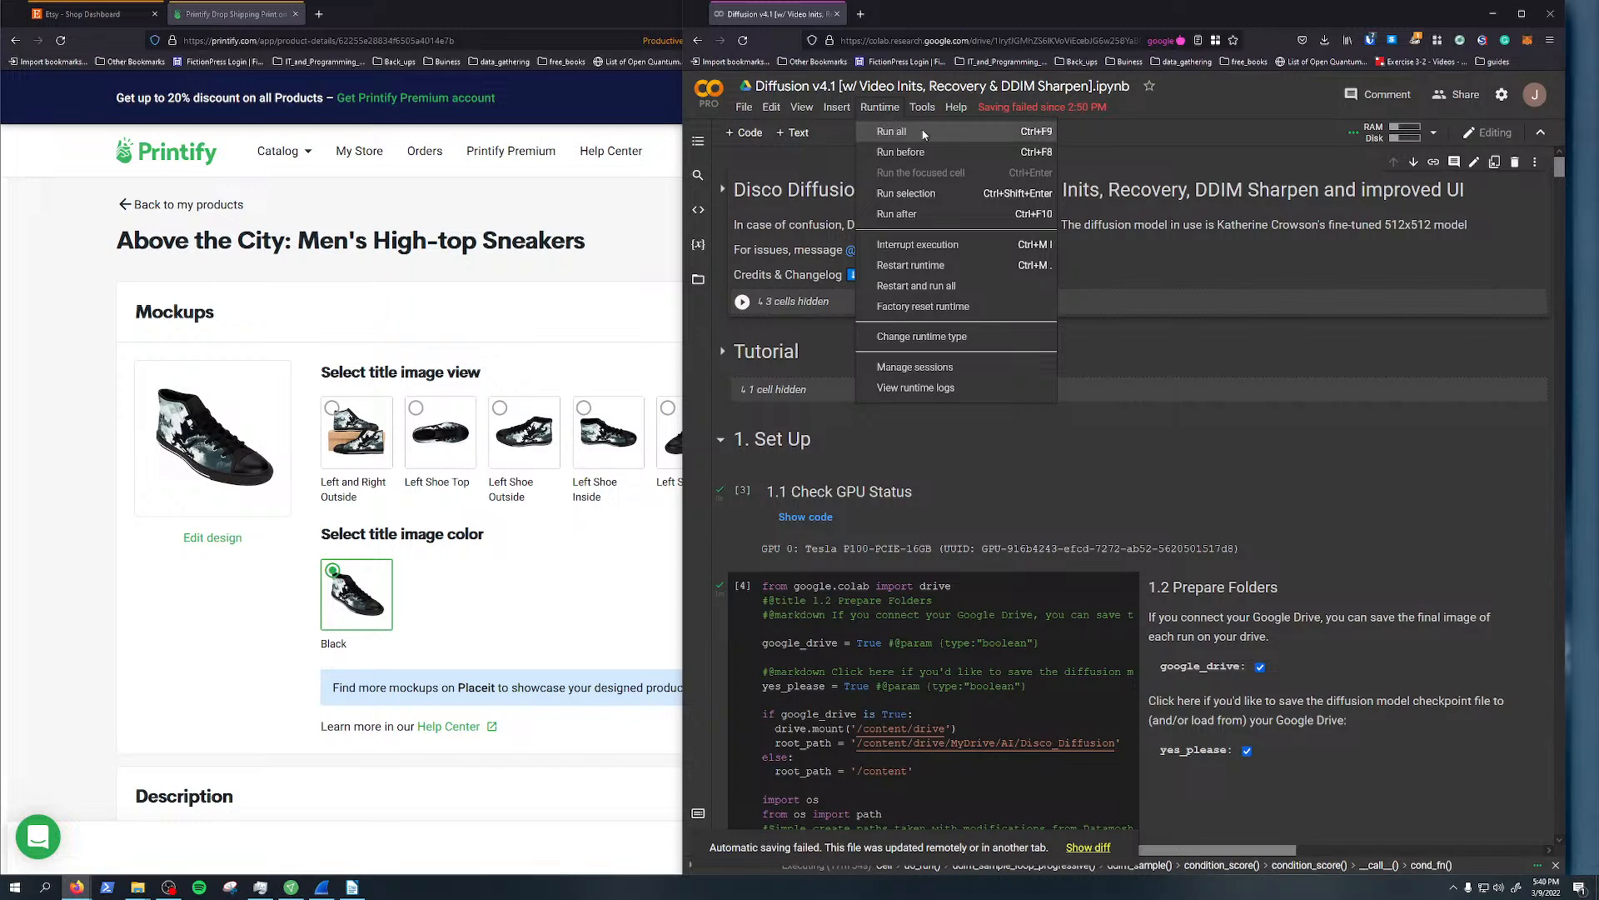
pyautogui.click(1182, 451)
# Look through the notebook's Set Up section, covering folder preparation, dependency installation and the necessary function definitions
pyautogui.scroll(-6, 1196, 450)
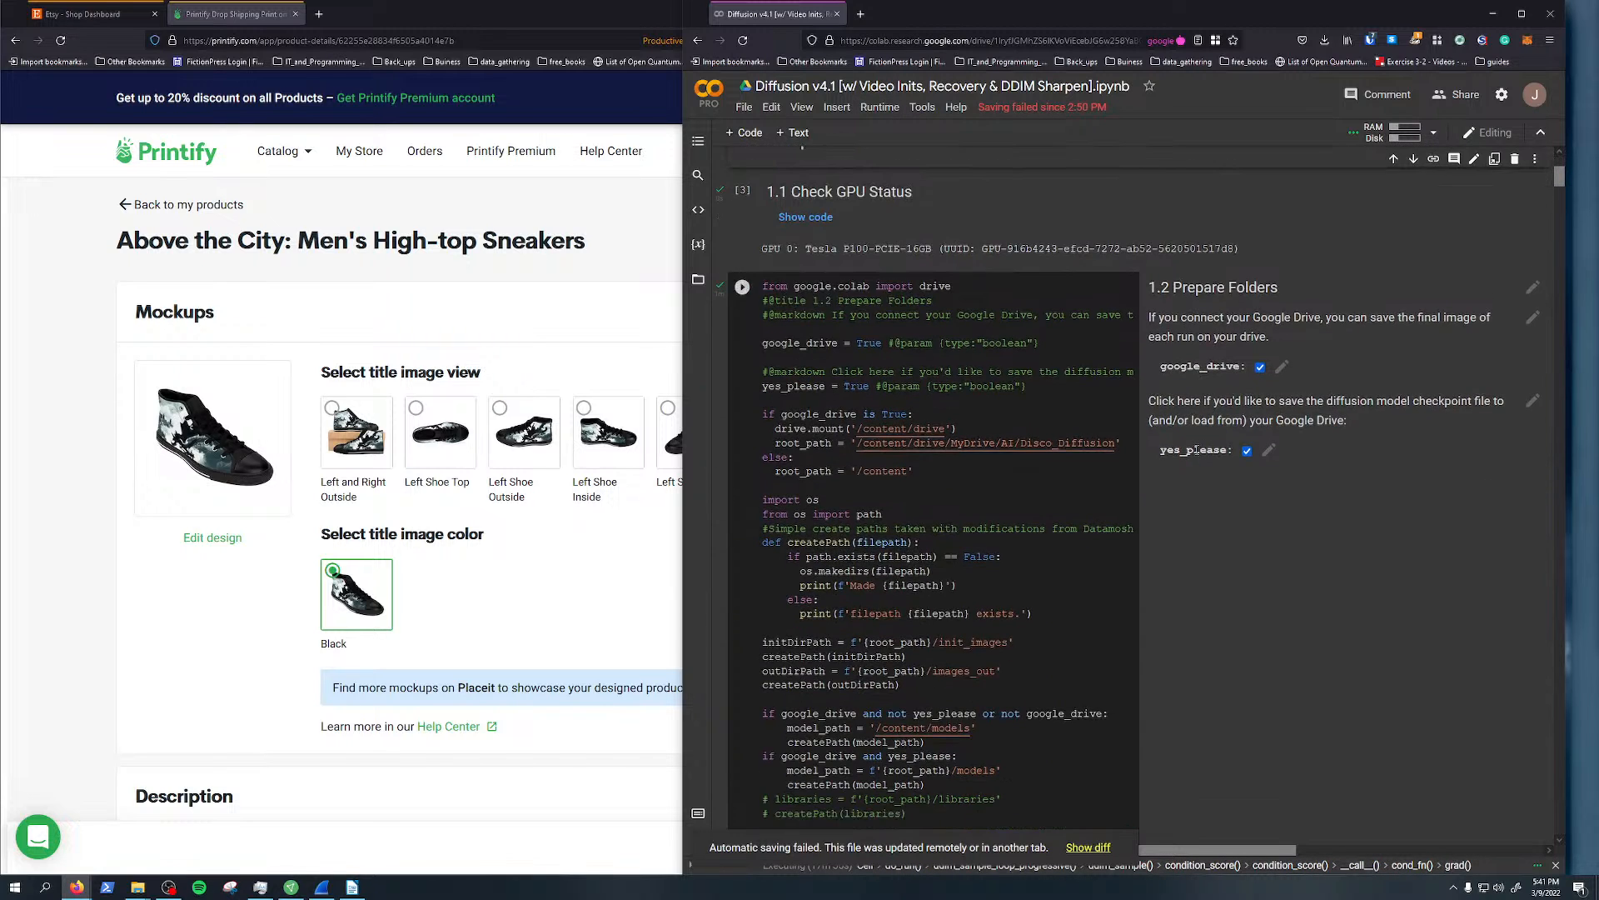
pyautogui.scroll(-3, 1196, 451)
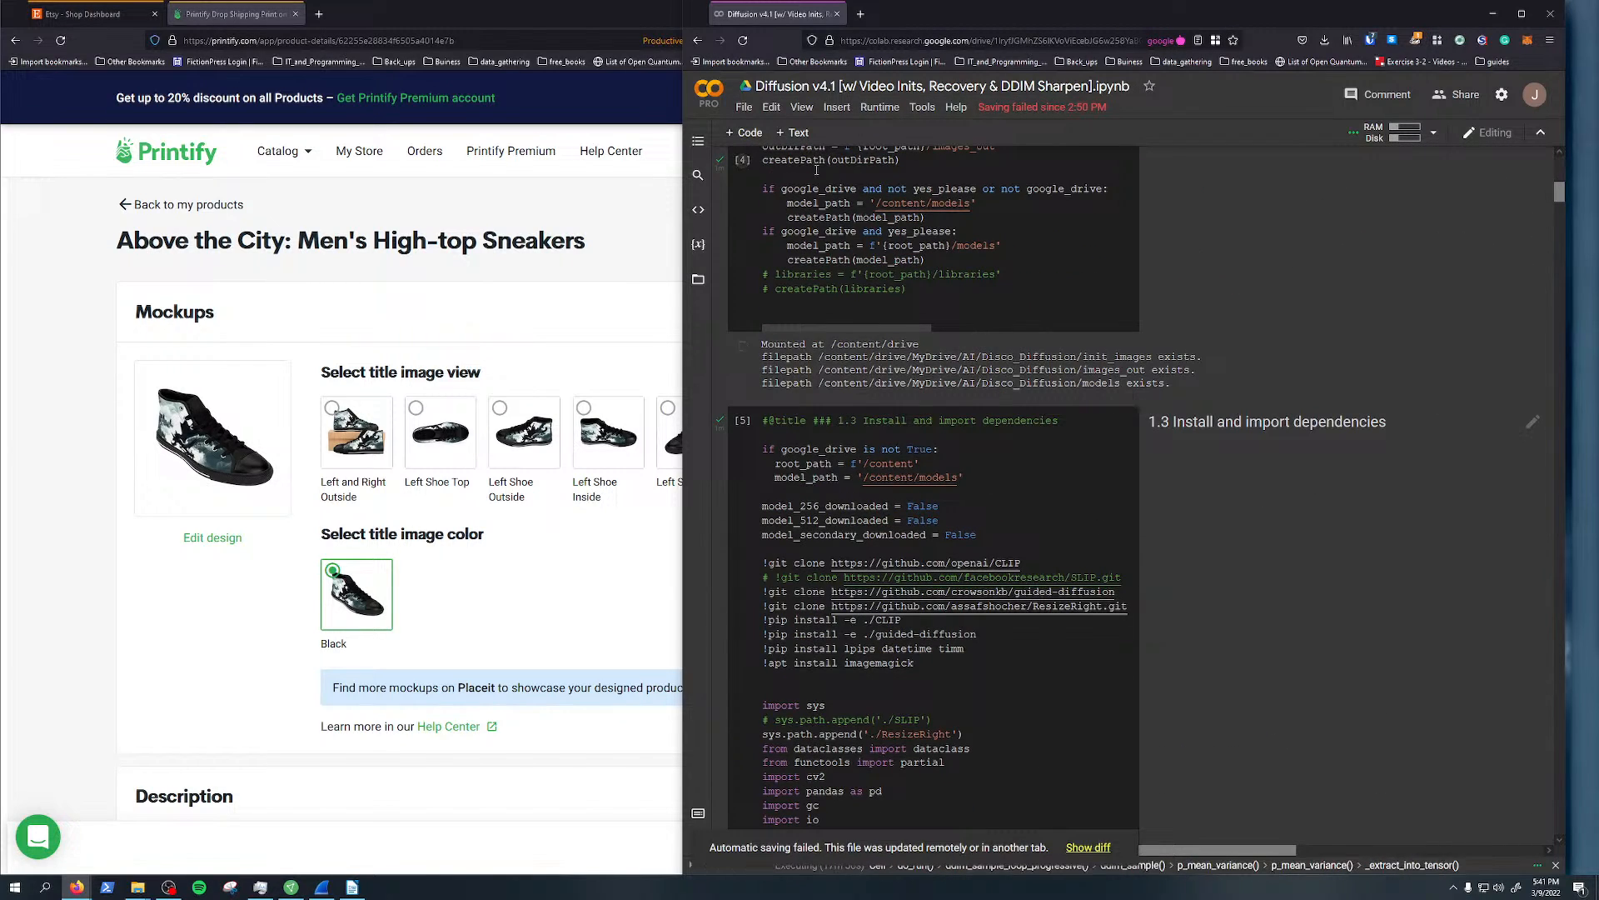
pyautogui.scroll(-8, 1045, 505)
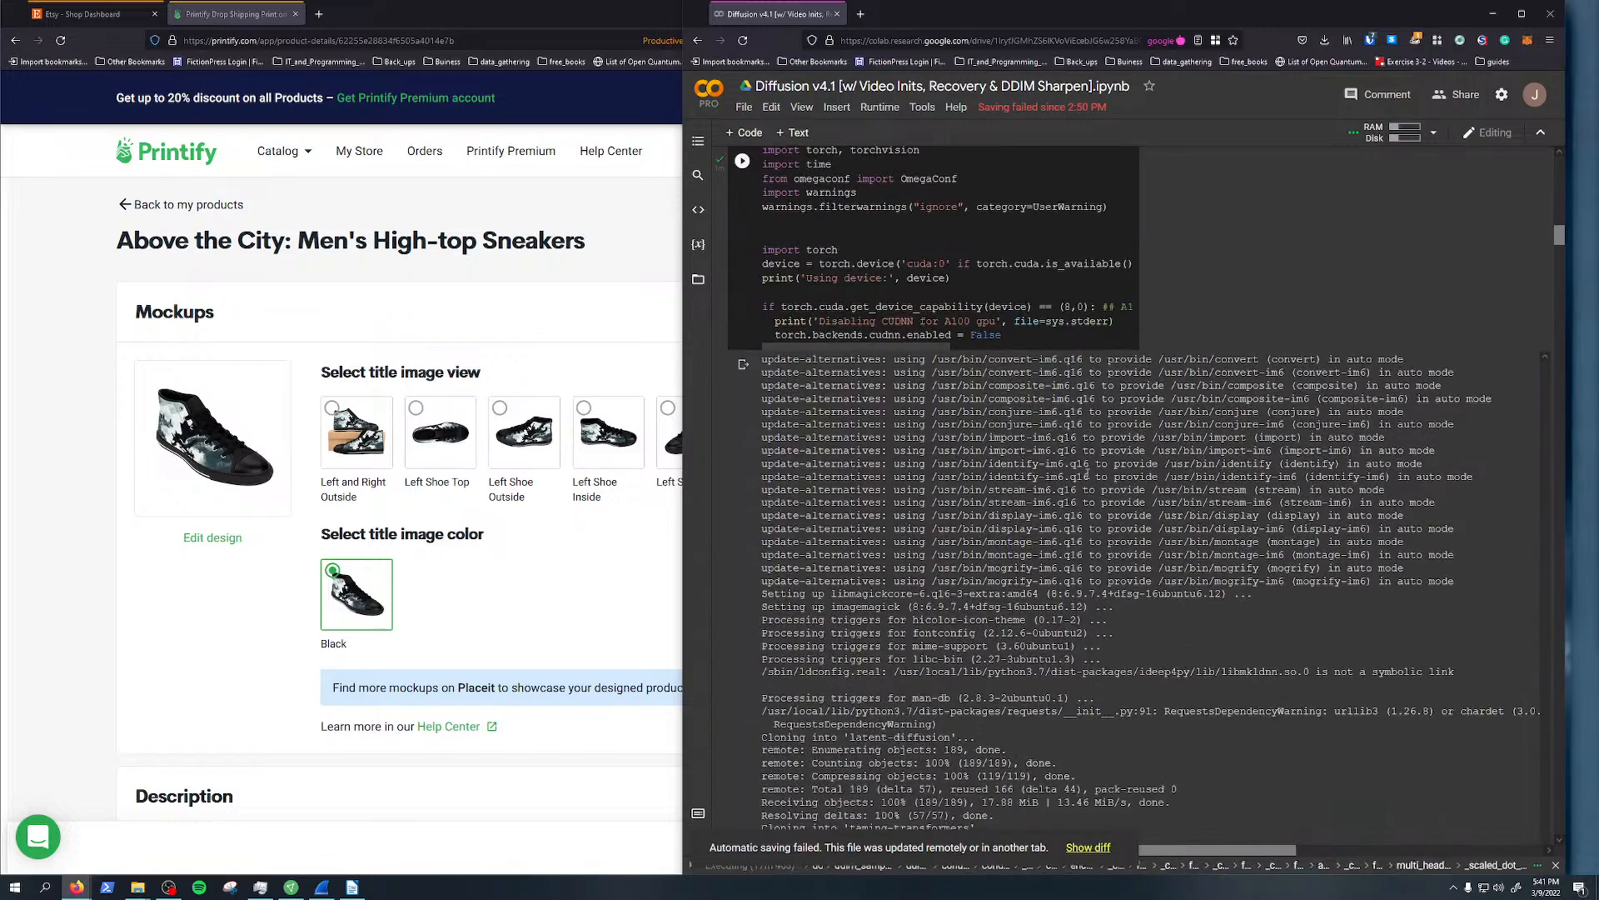
pyautogui.scroll(-8, 795, 457)
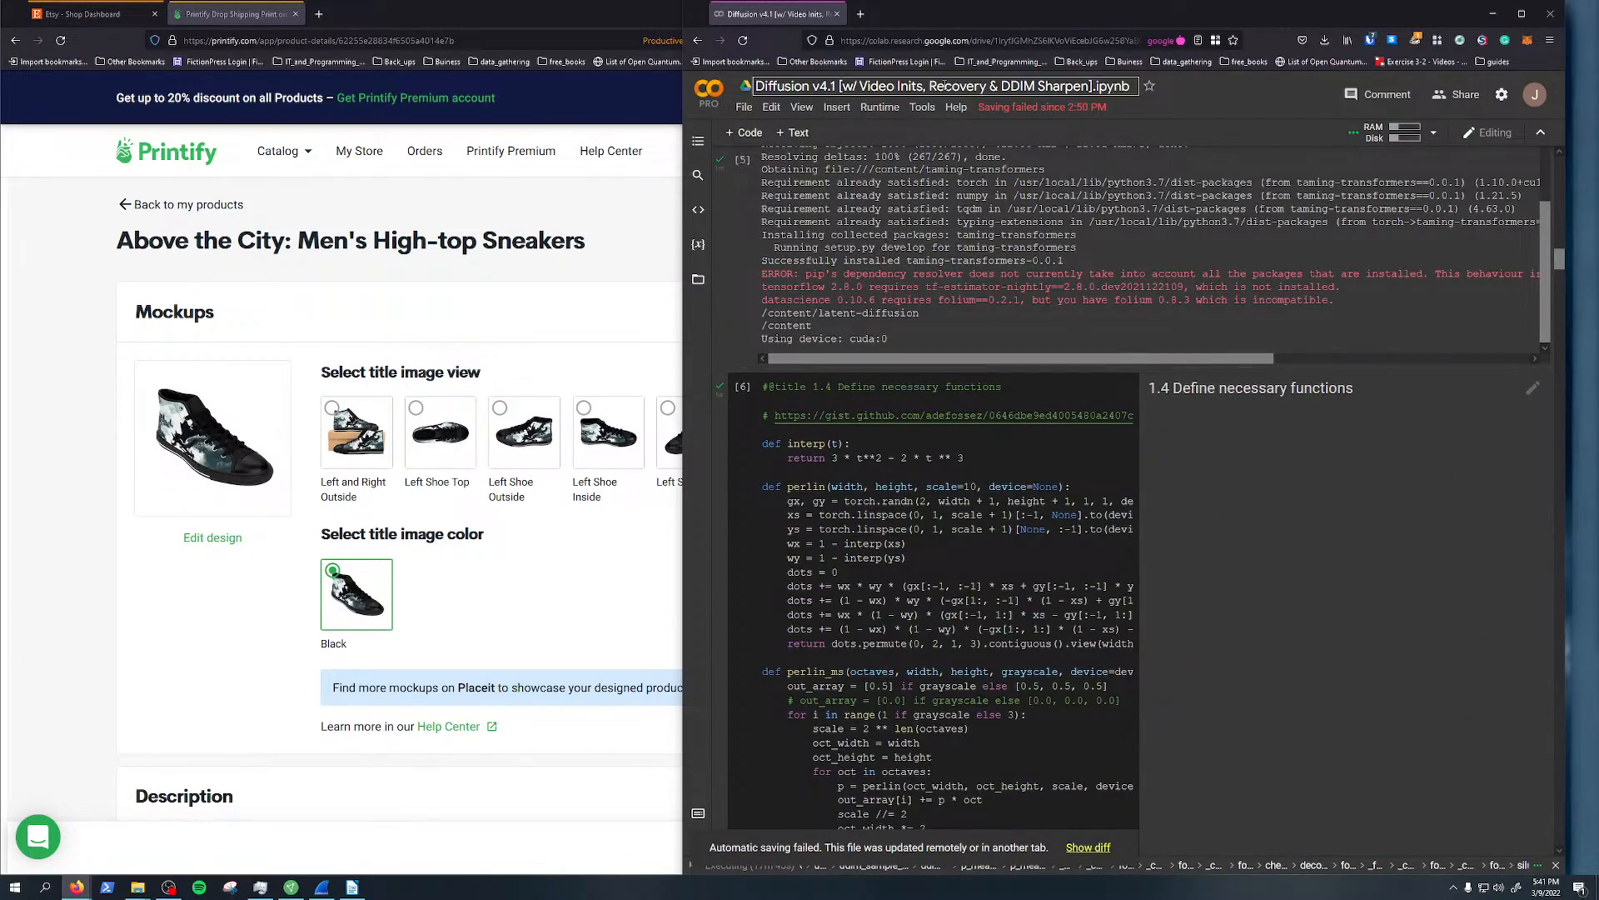
pyautogui.scroll(-7, 1125, 250)
pyautogui.scroll(-15, 1126, 250)
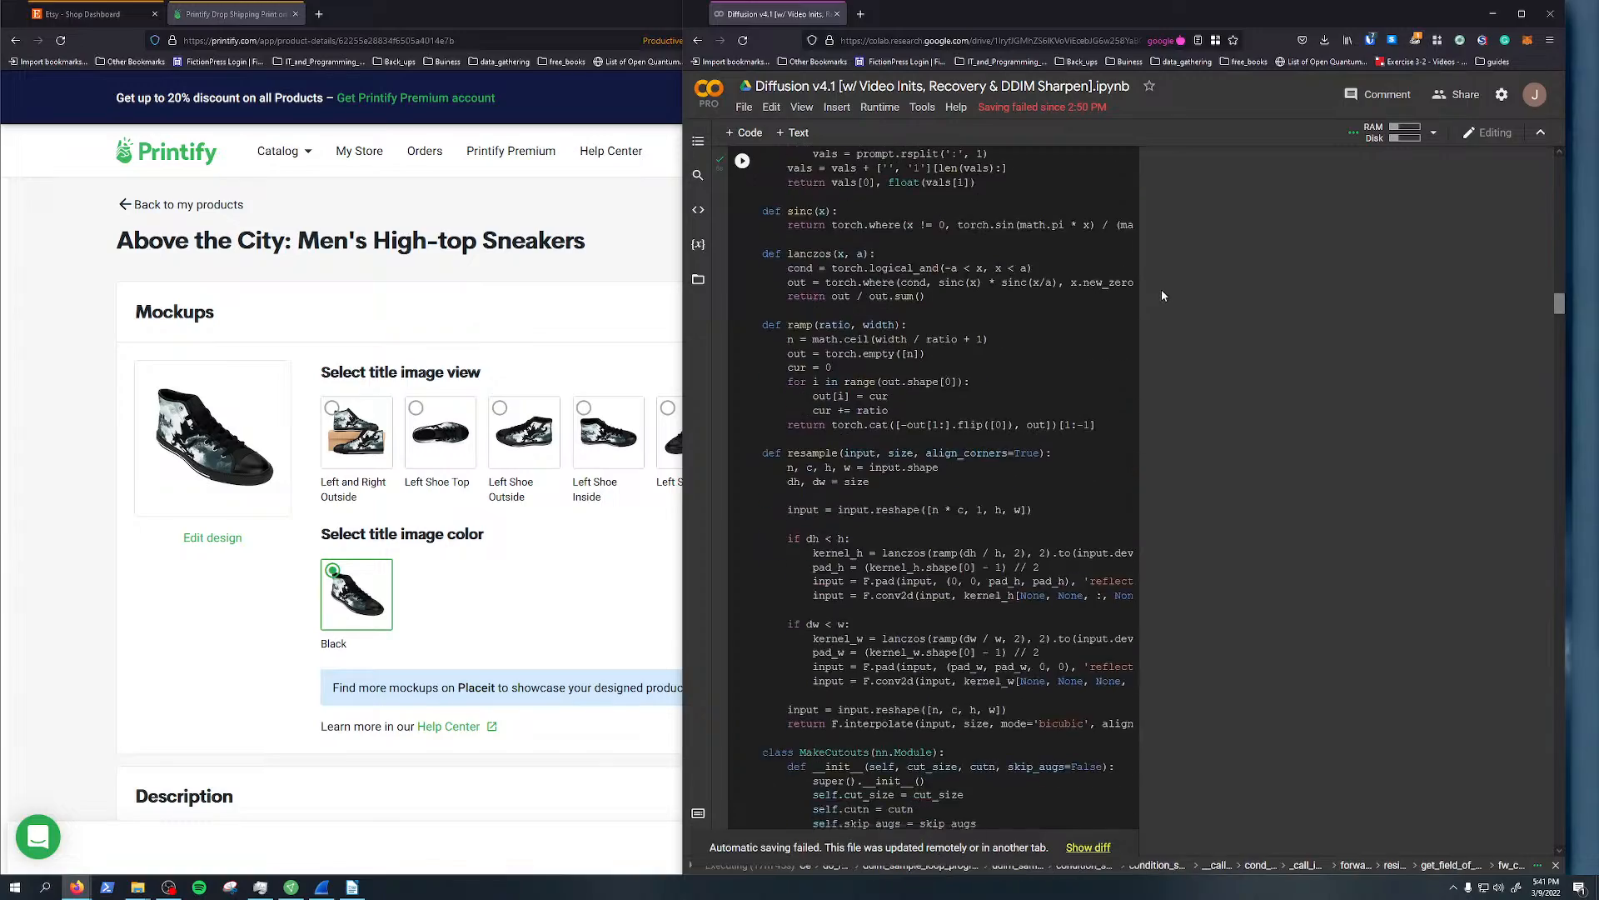
pyautogui.scroll(15, 1177, 303)
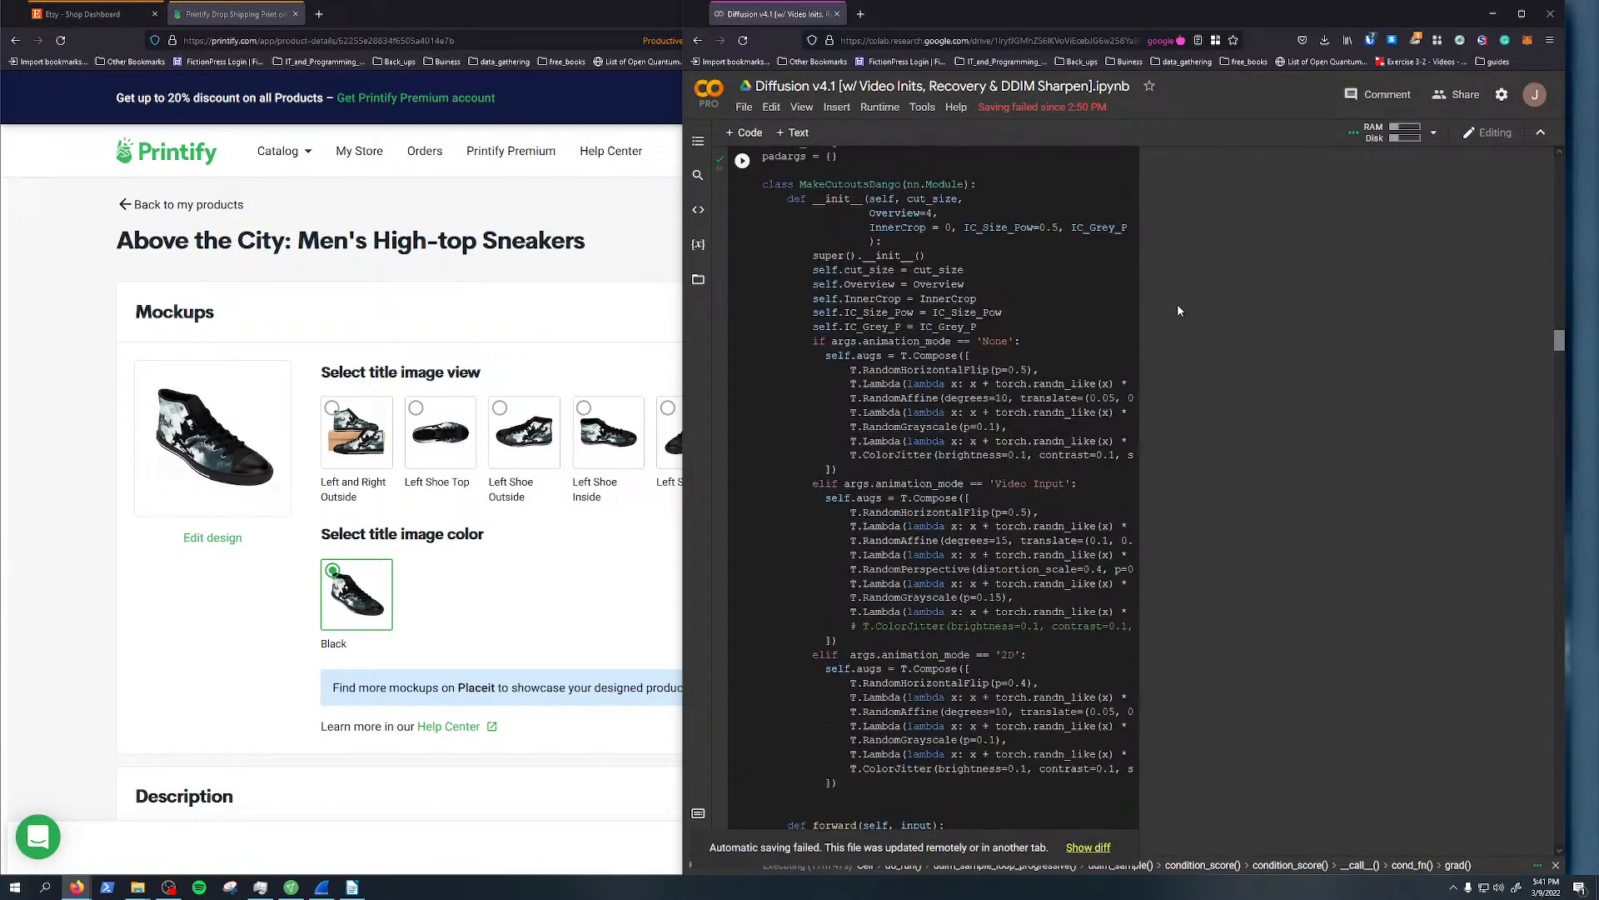
pyautogui.scroll(12, 1173, 317)
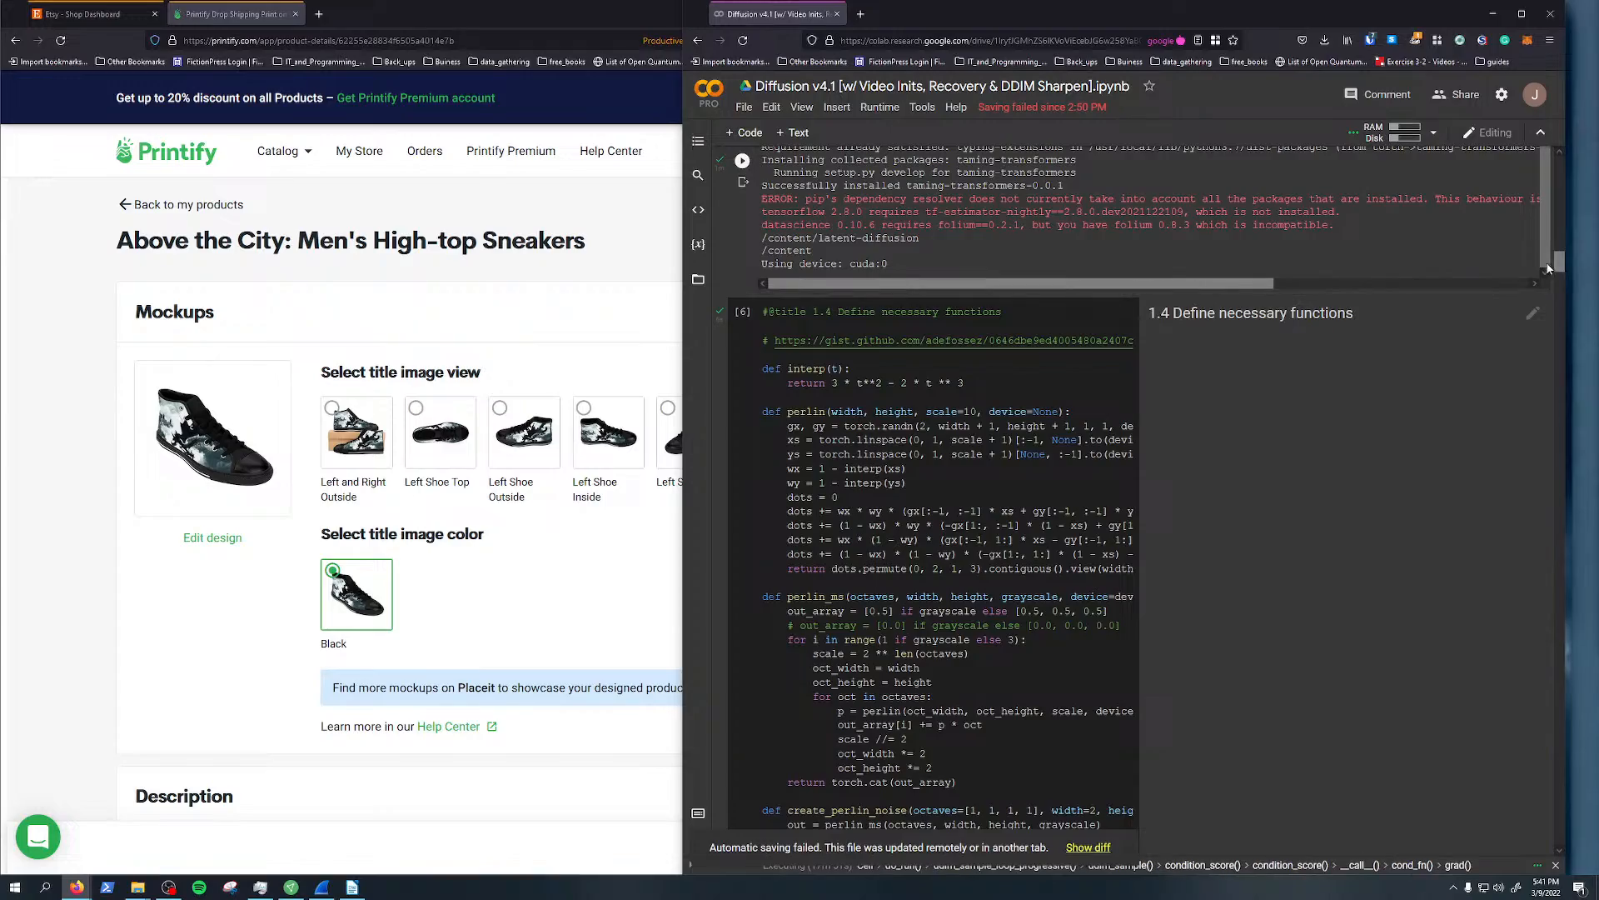
# Review the notebook's Basic, 2D Animation, Coherency and Extra Settings, including sharpening and Cutn Scheduling
pyautogui.moveTo(1559, 268); pyautogui.dragTo(1490, 653)
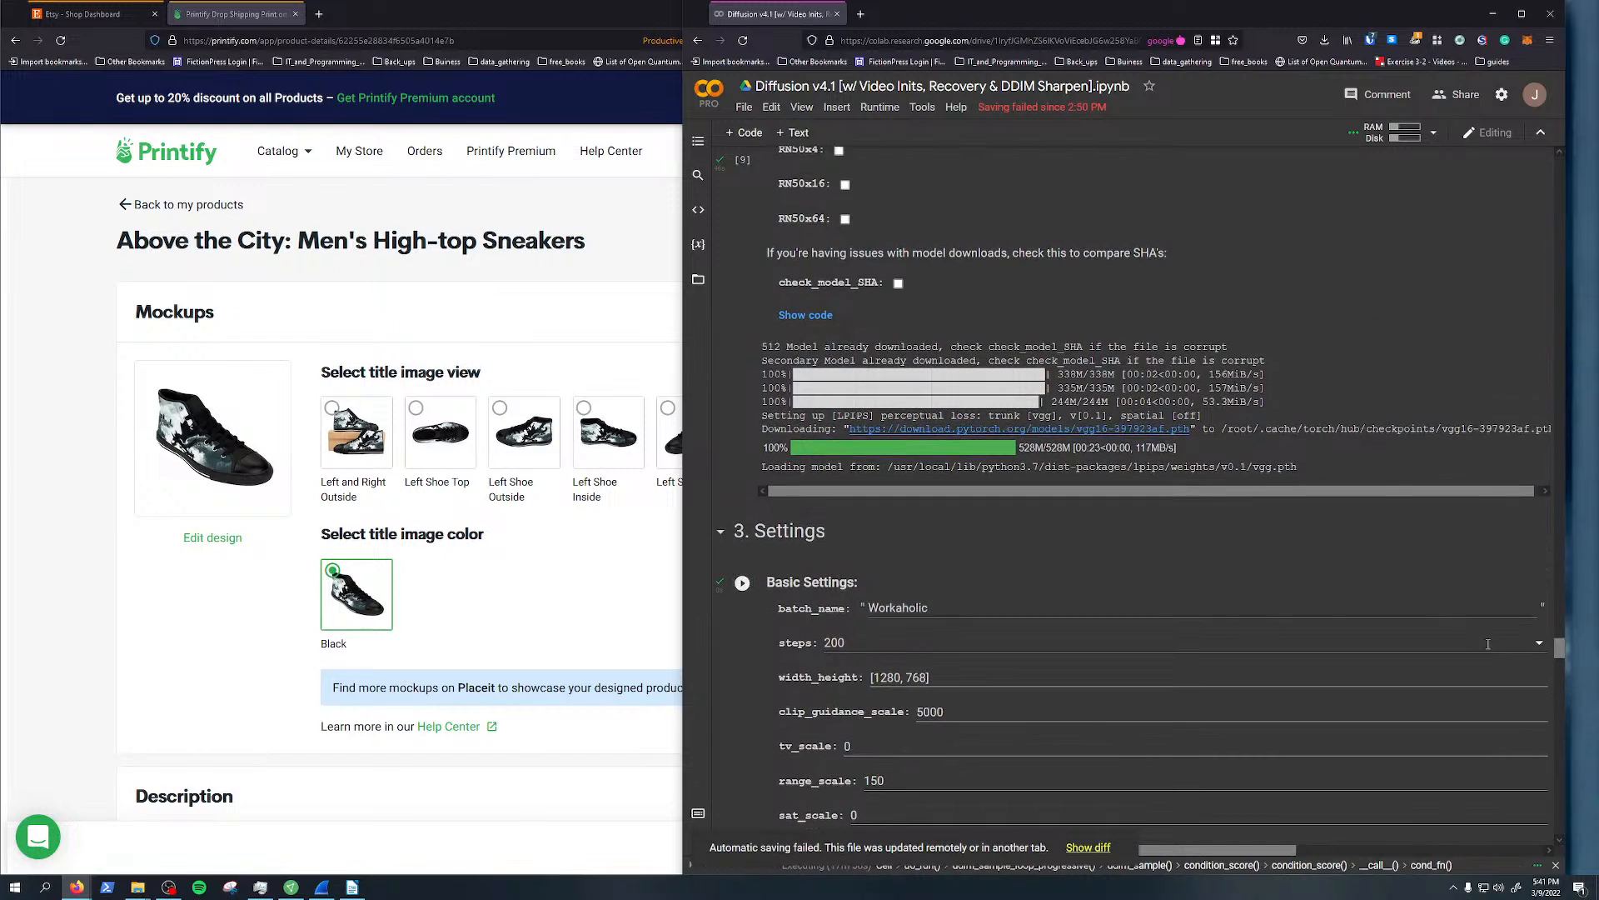
pyautogui.scroll(-4, 1466, 637)
pyautogui.scroll(-10, 991, 406)
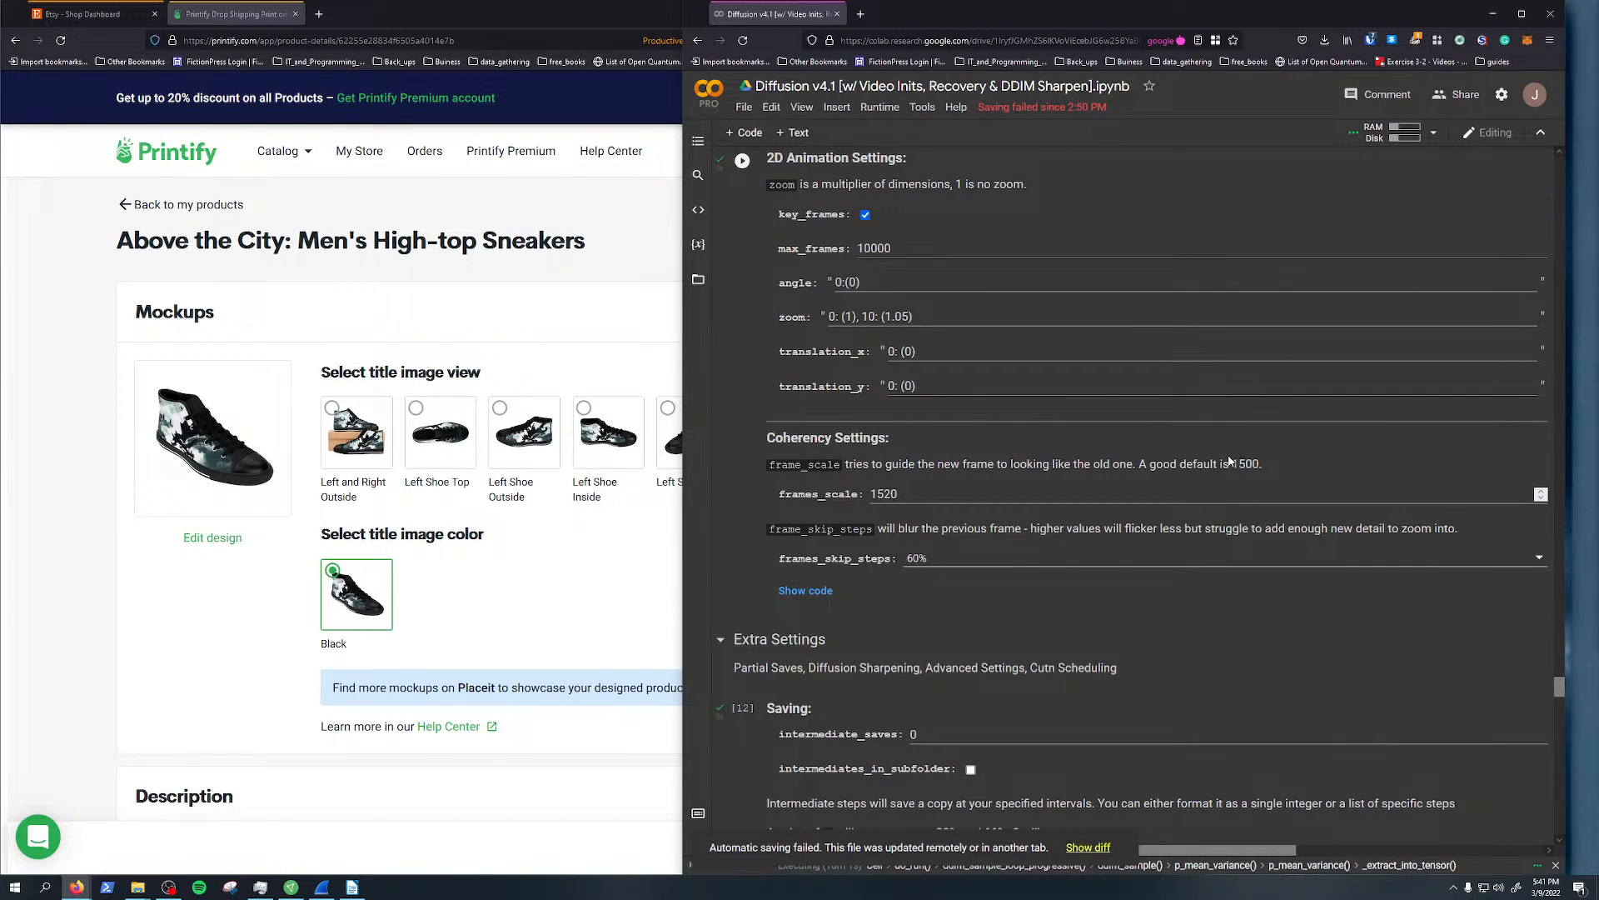
pyautogui.scroll(-12, 1241, 653)
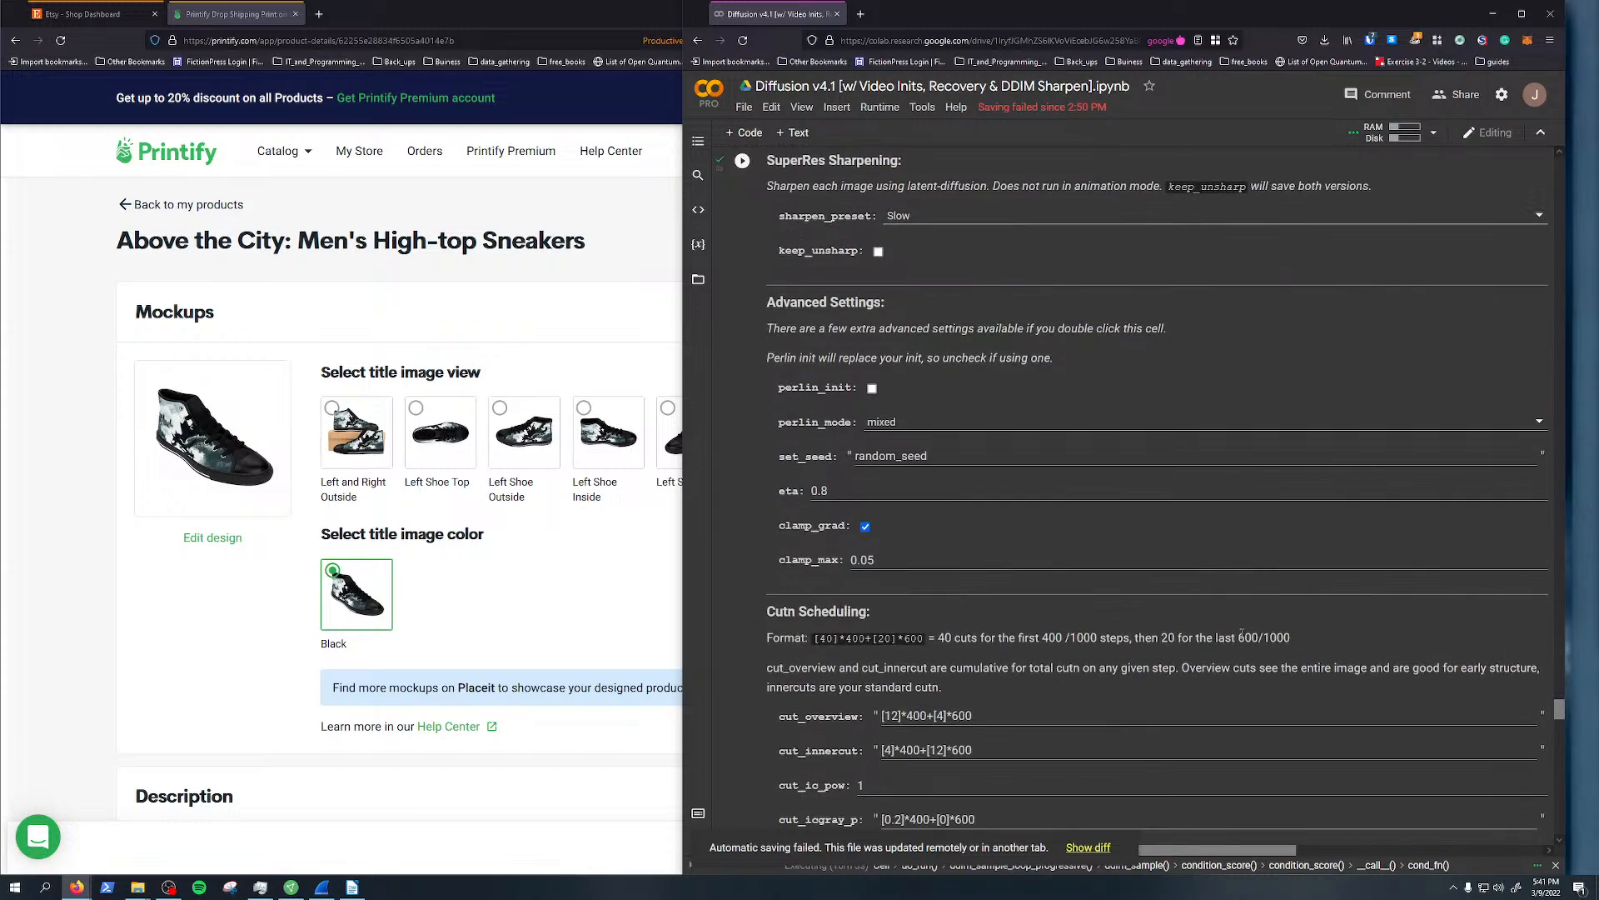
pyautogui.scroll(-3, 1239, 643)
# Examine the text prompts, the Do the Run parameters, and the image being generated in the Diffuse section
pyautogui.scroll(-1, 1242, 644)
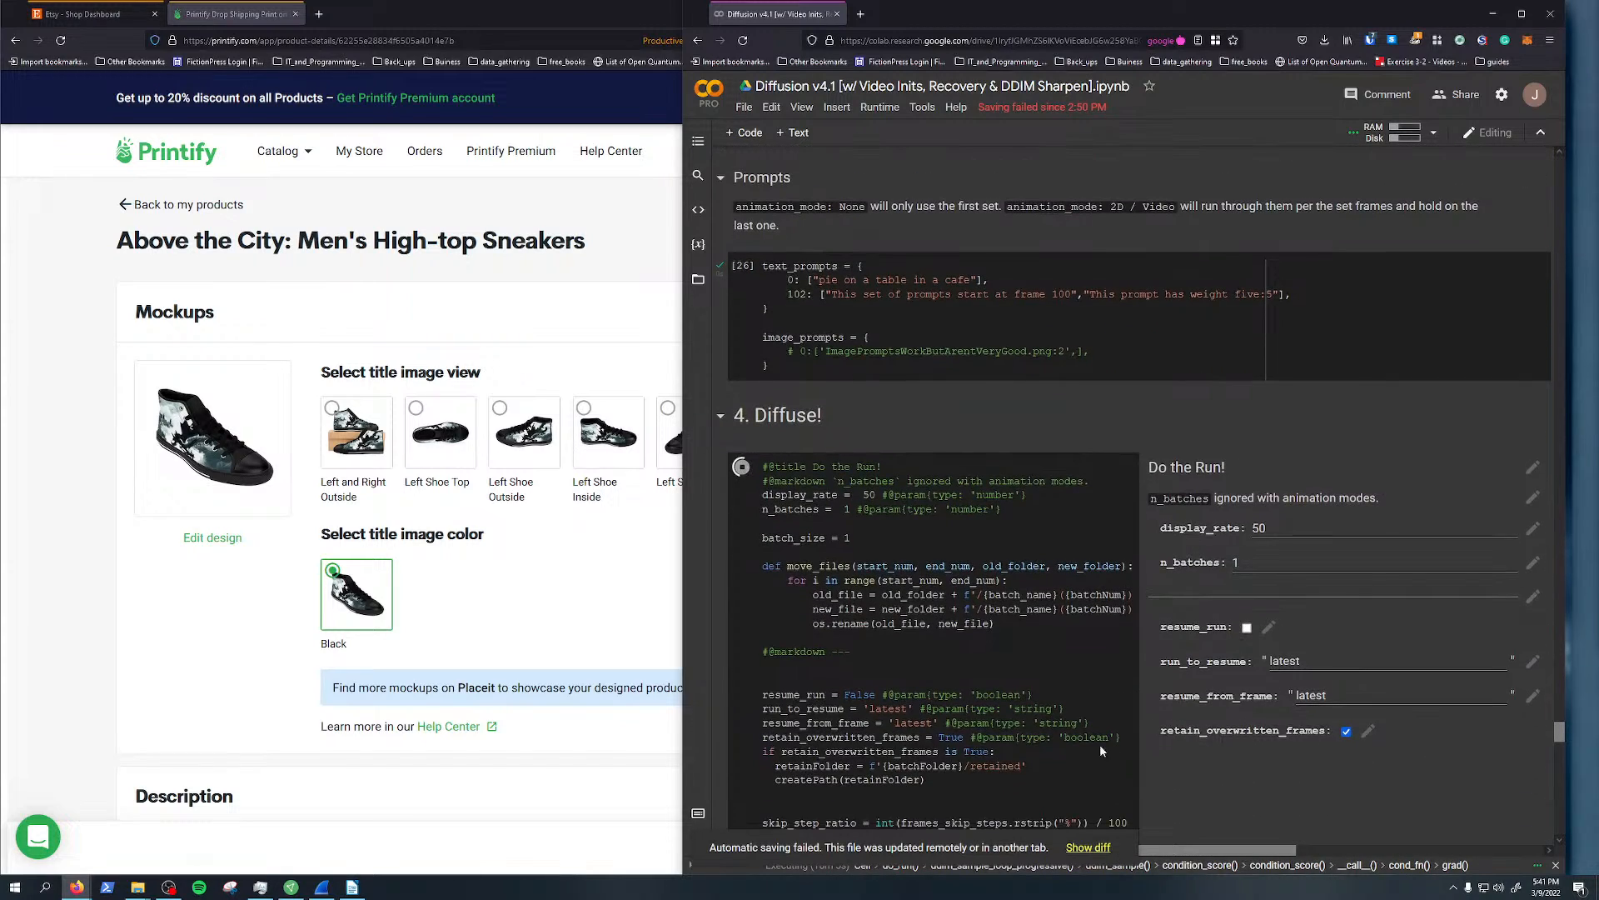
pyautogui.scroll(-3, 1170, 613)
pyautogui.scroll(-2, 1337, 737)
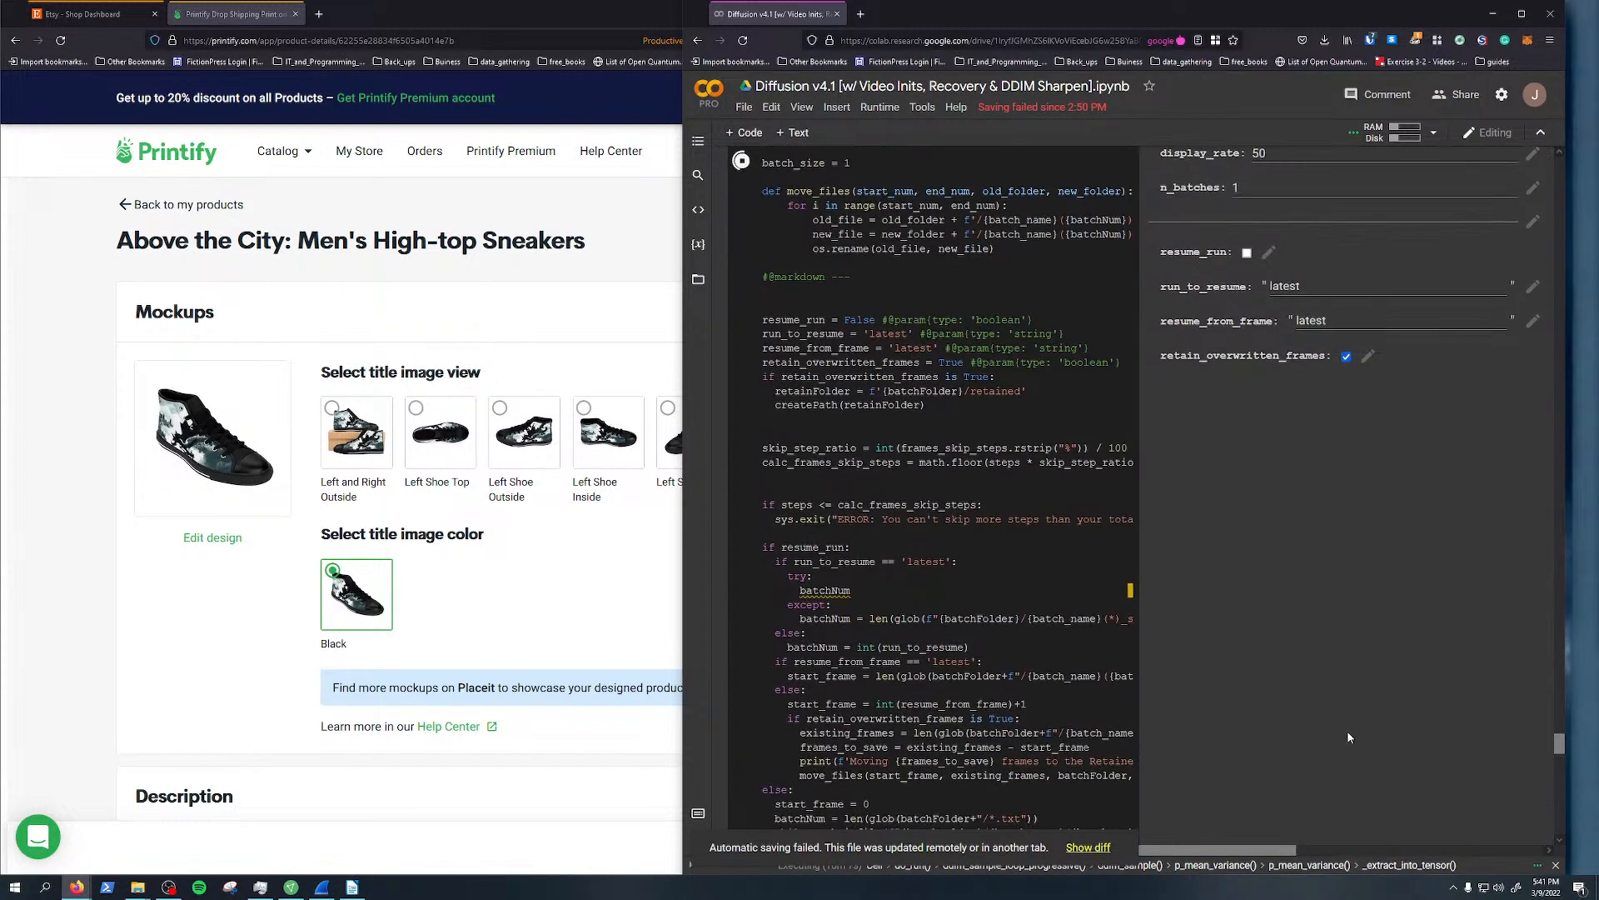
pyautogui.scroll(3, 1283, 692)
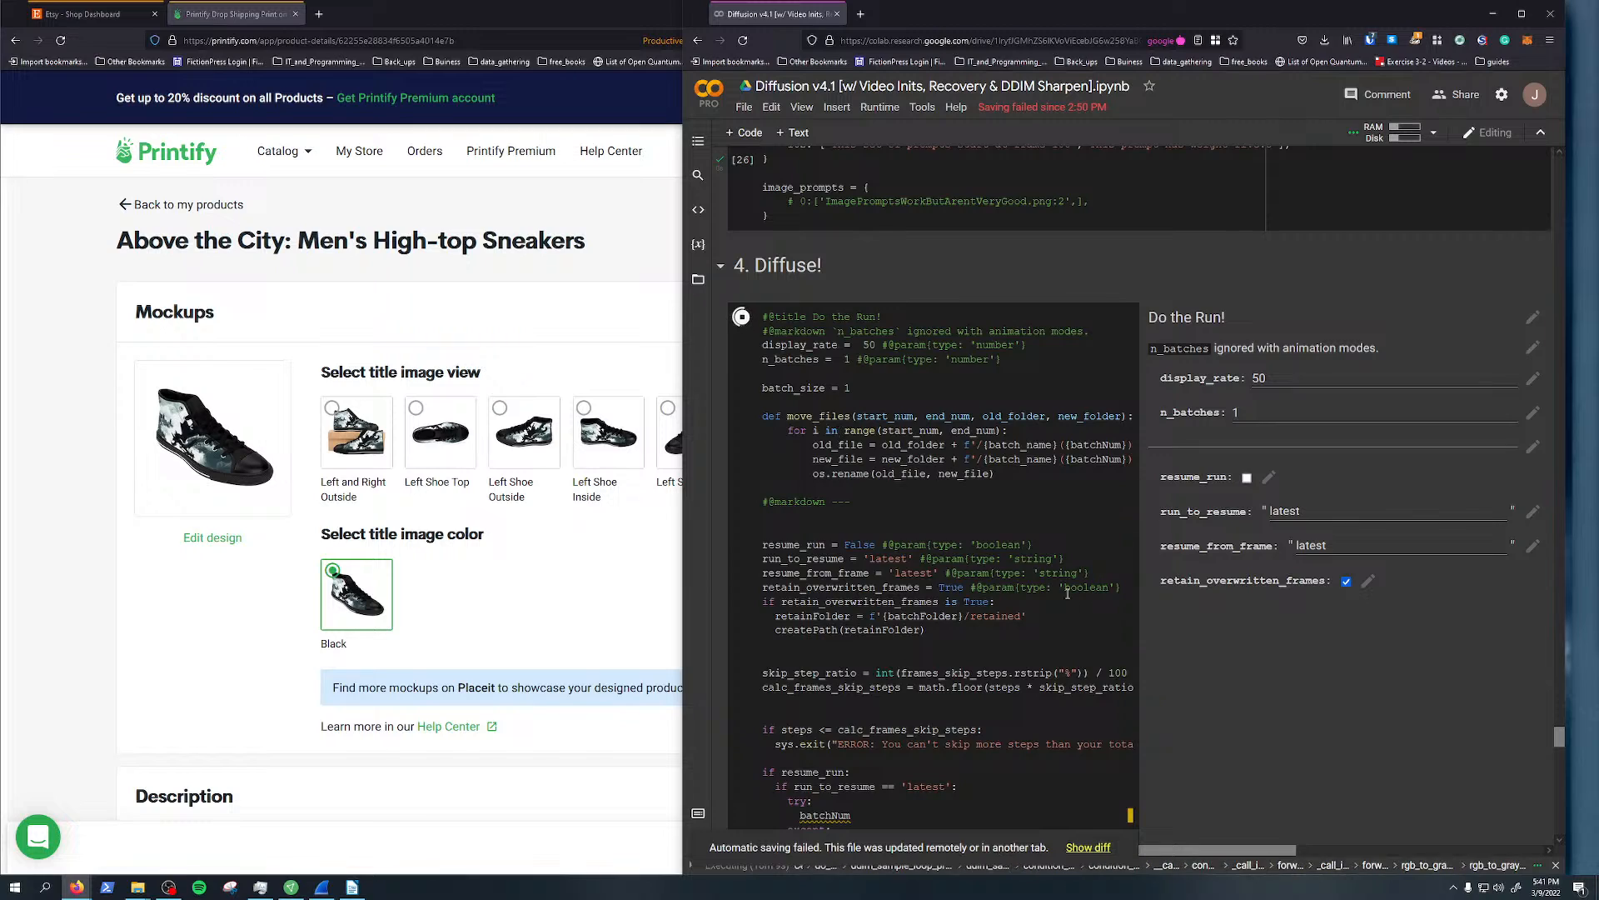
pyautogui.scroll(-10, 1336, 573)
pyautogui.scroll(-15, 1337, 573)
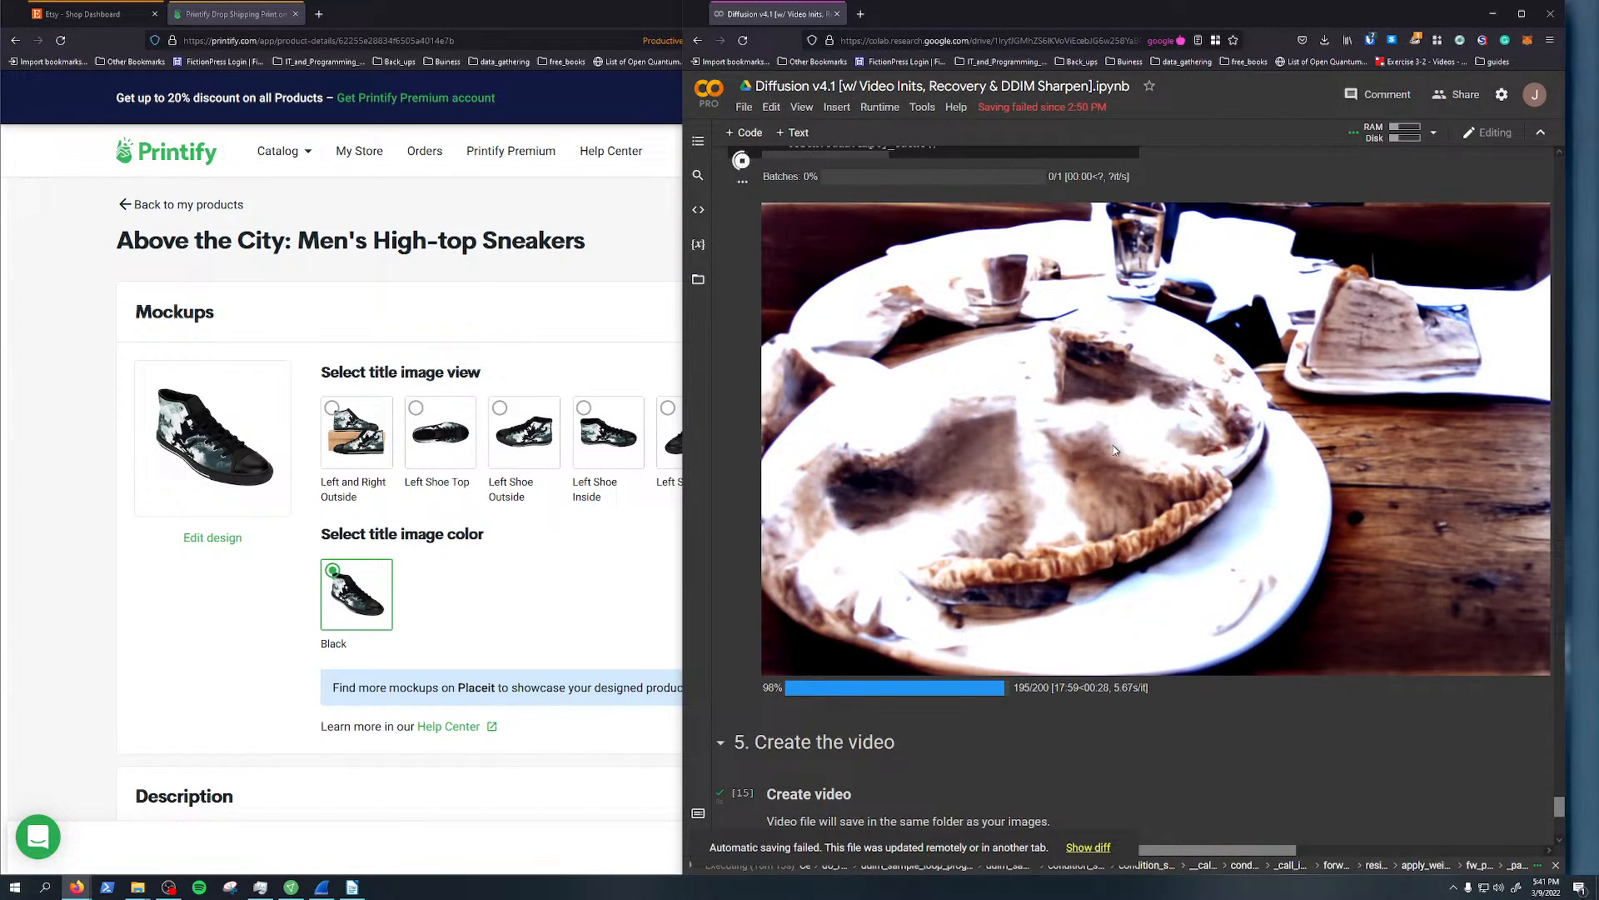
pyautogui.scroll(1, 992, 581)
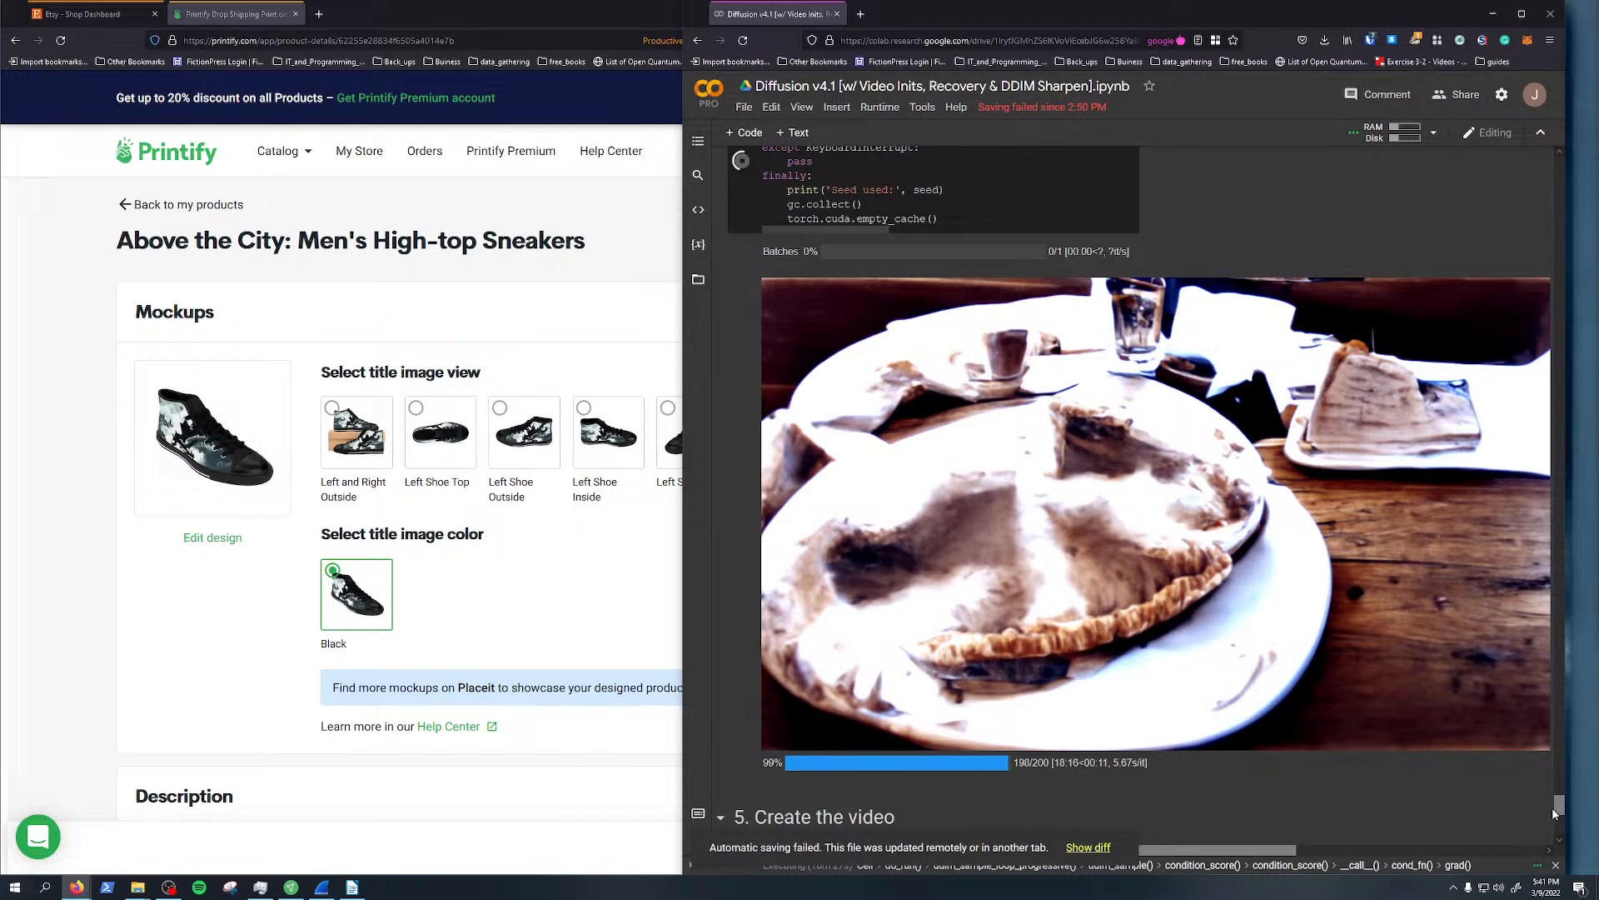
# Review the notebook's text prompts, Do the Run code and generated pie image, and the Set Up section at its beginning
pyautogui.moveTo(1559, 811); pyautogui.dragTo(1560, 727)
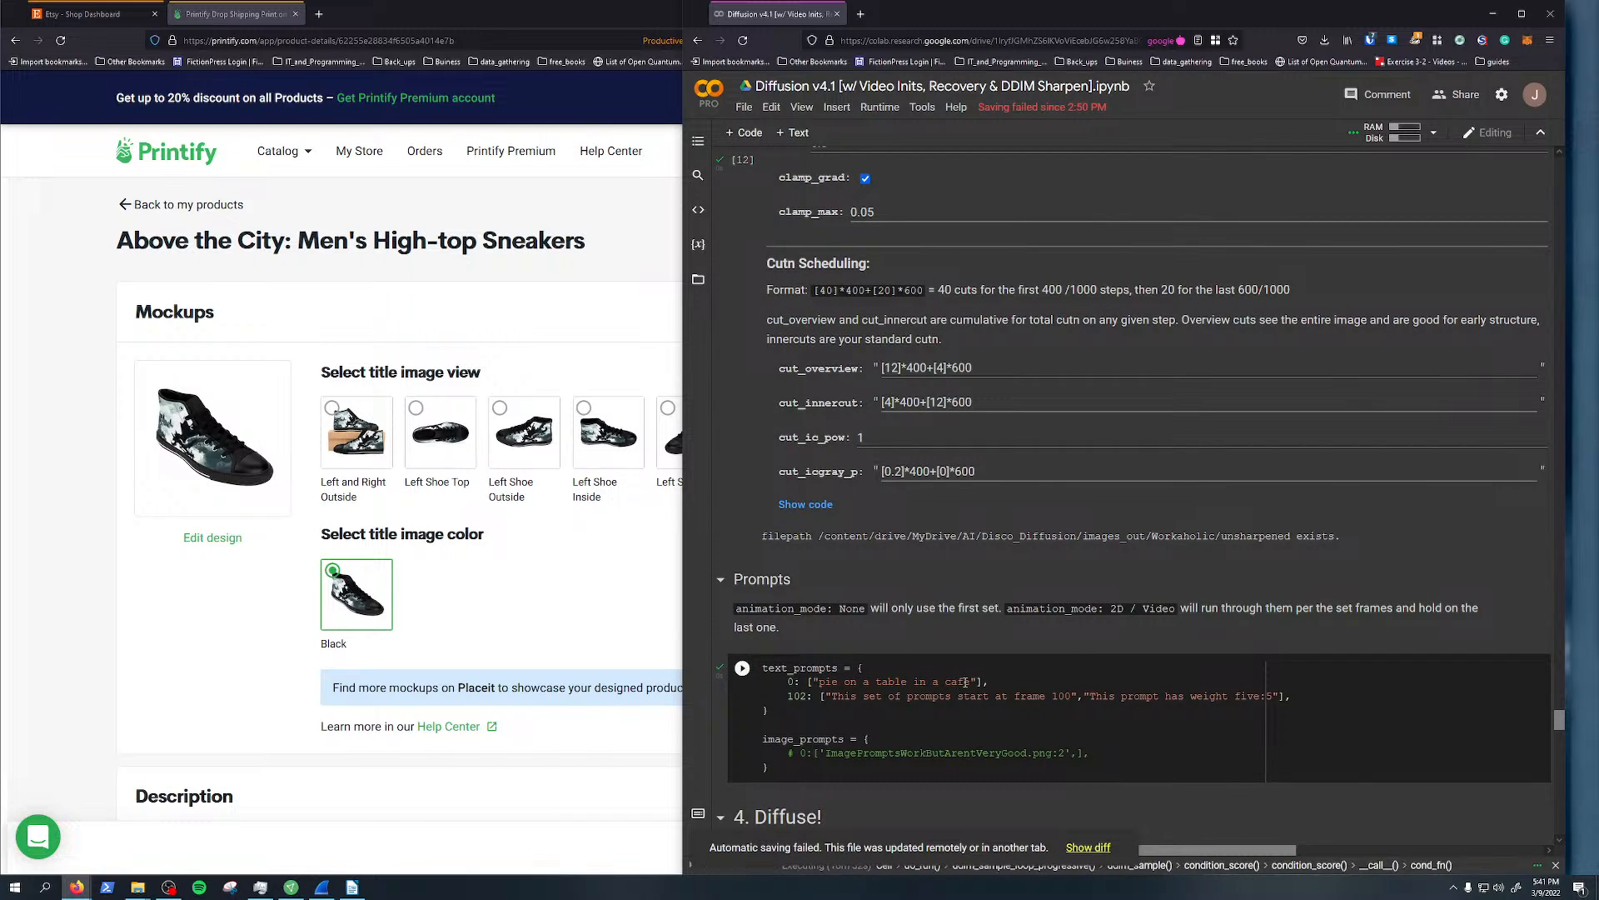
pyautogui.scroll(-20, 1184, 680)
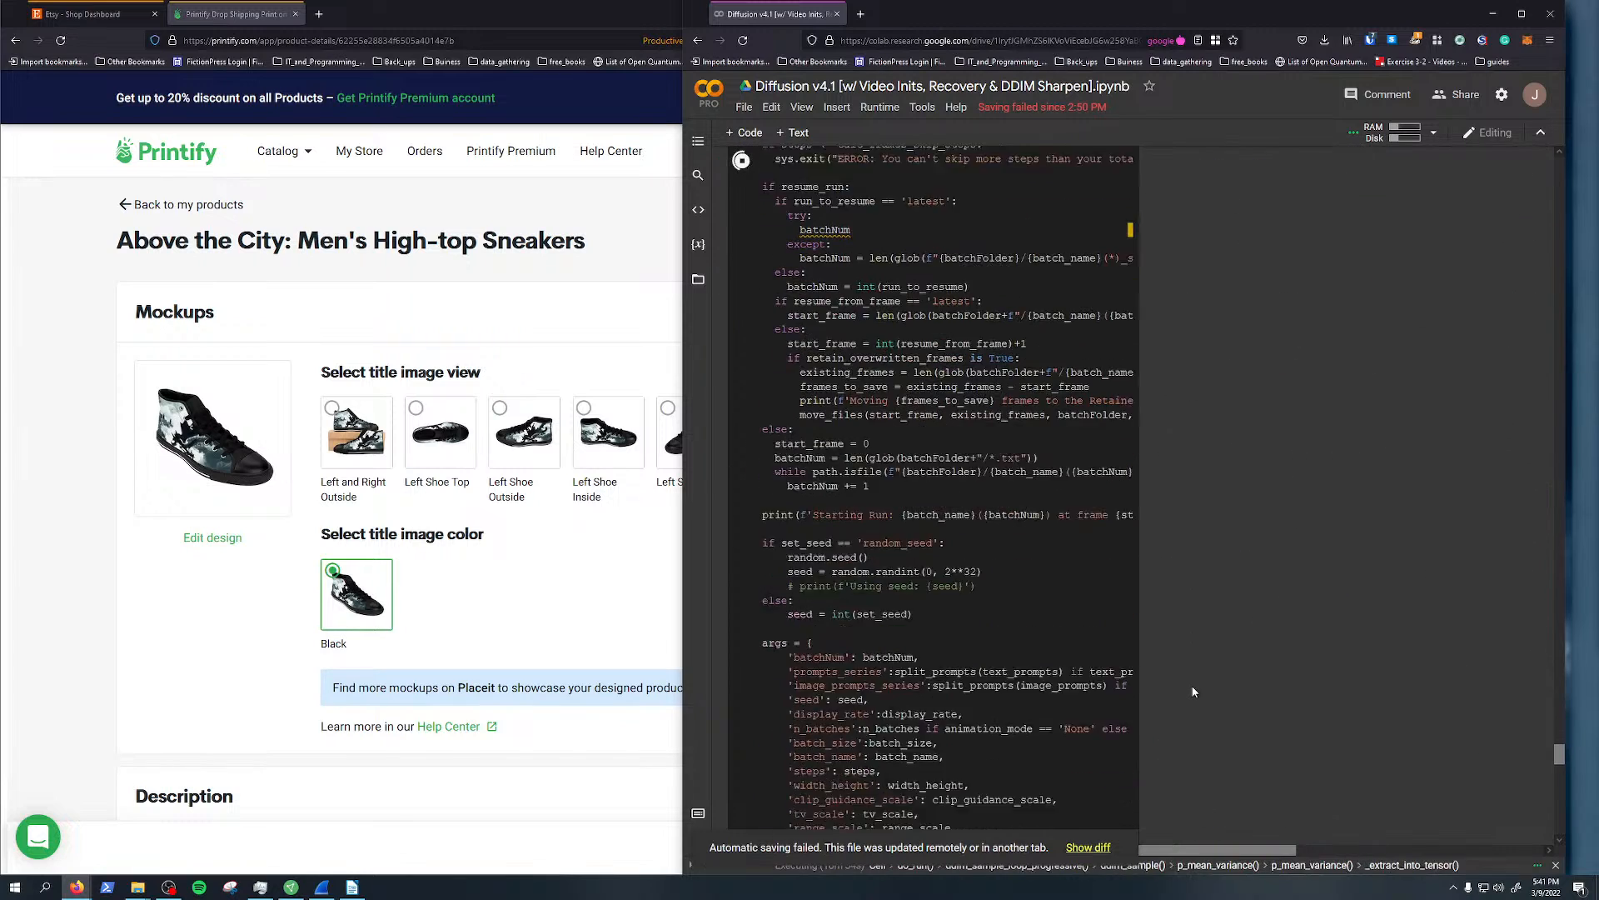
pyautogui.scroll(-3, 1192, 695)
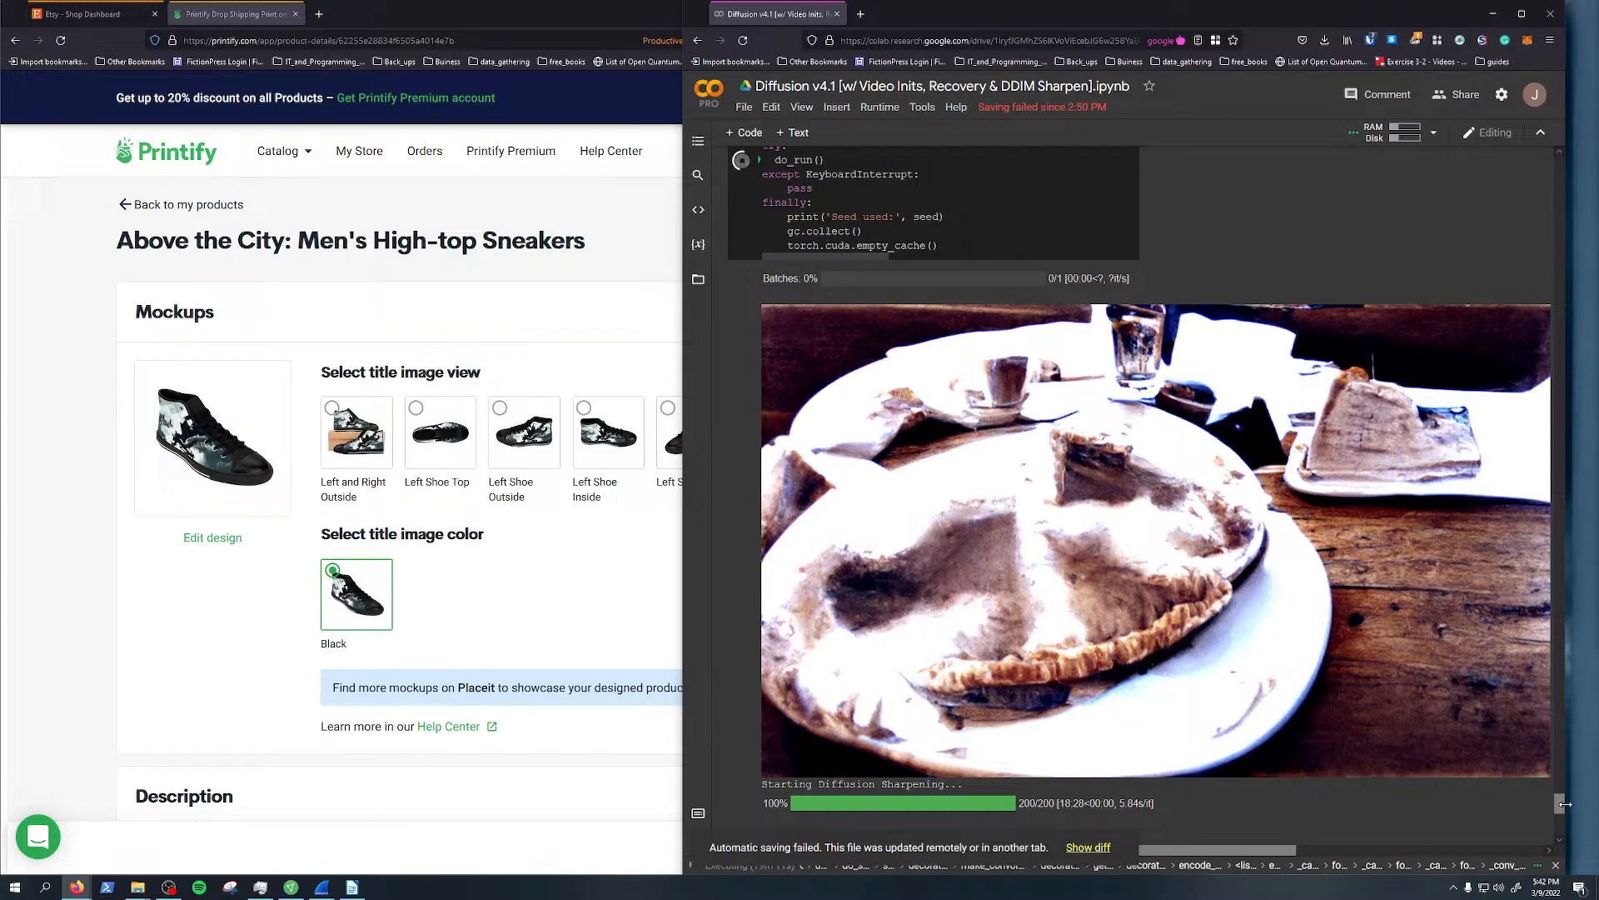
pyautogui.moveTo(1560, 808); pyautogui.dragTo(1553, 165)
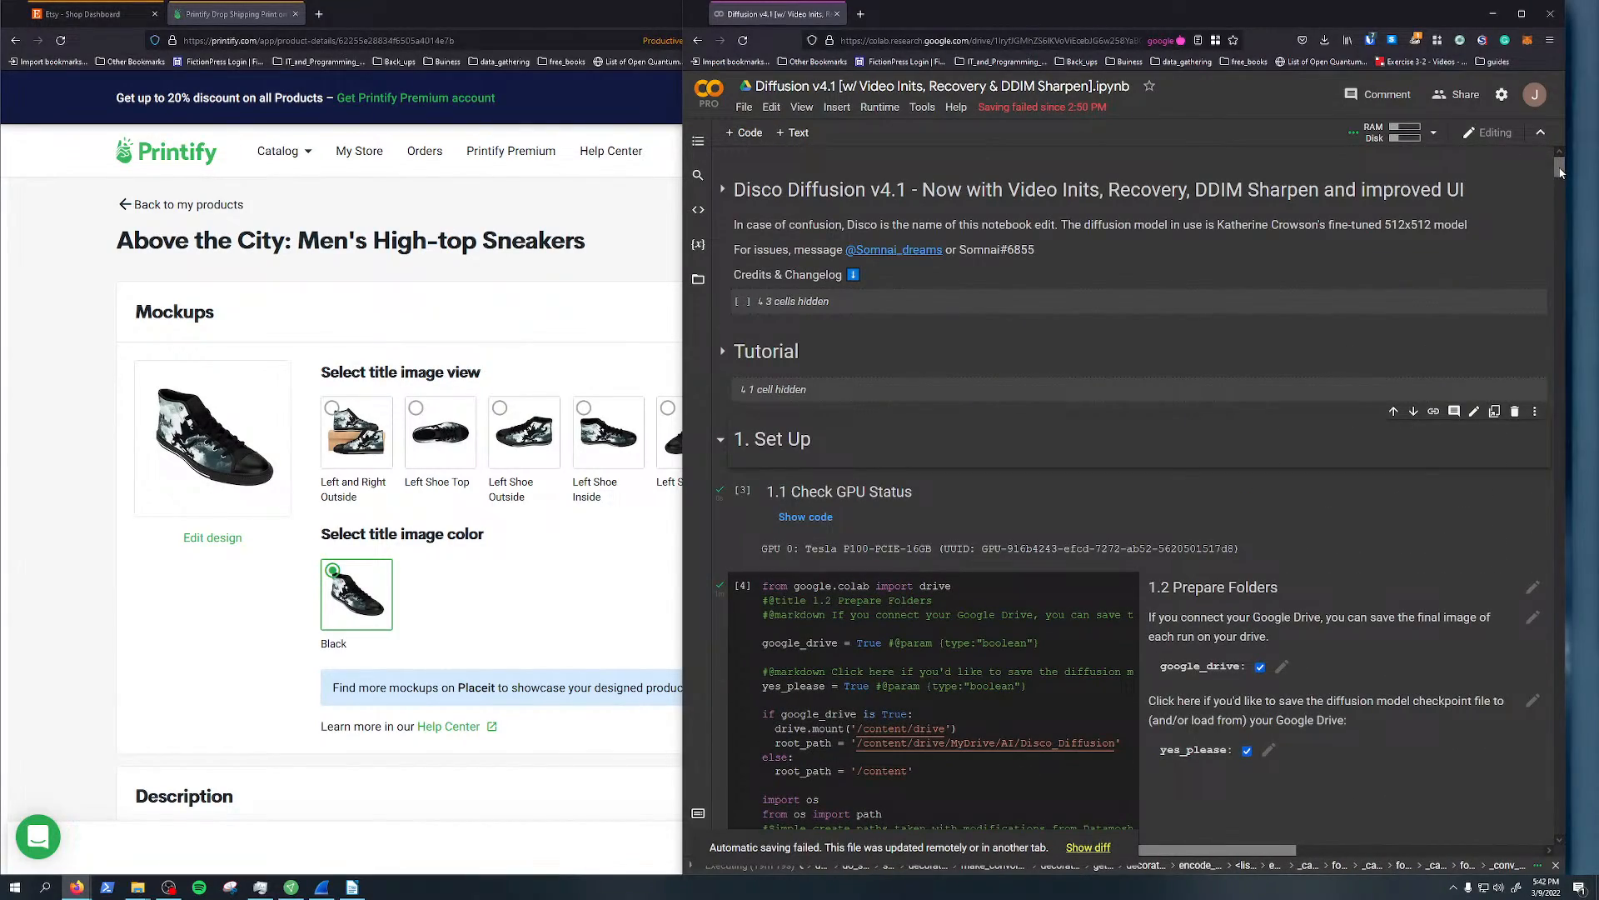
pyautogui.moveTo(1562, 172); pyautogui.dragTo(1531, 803)
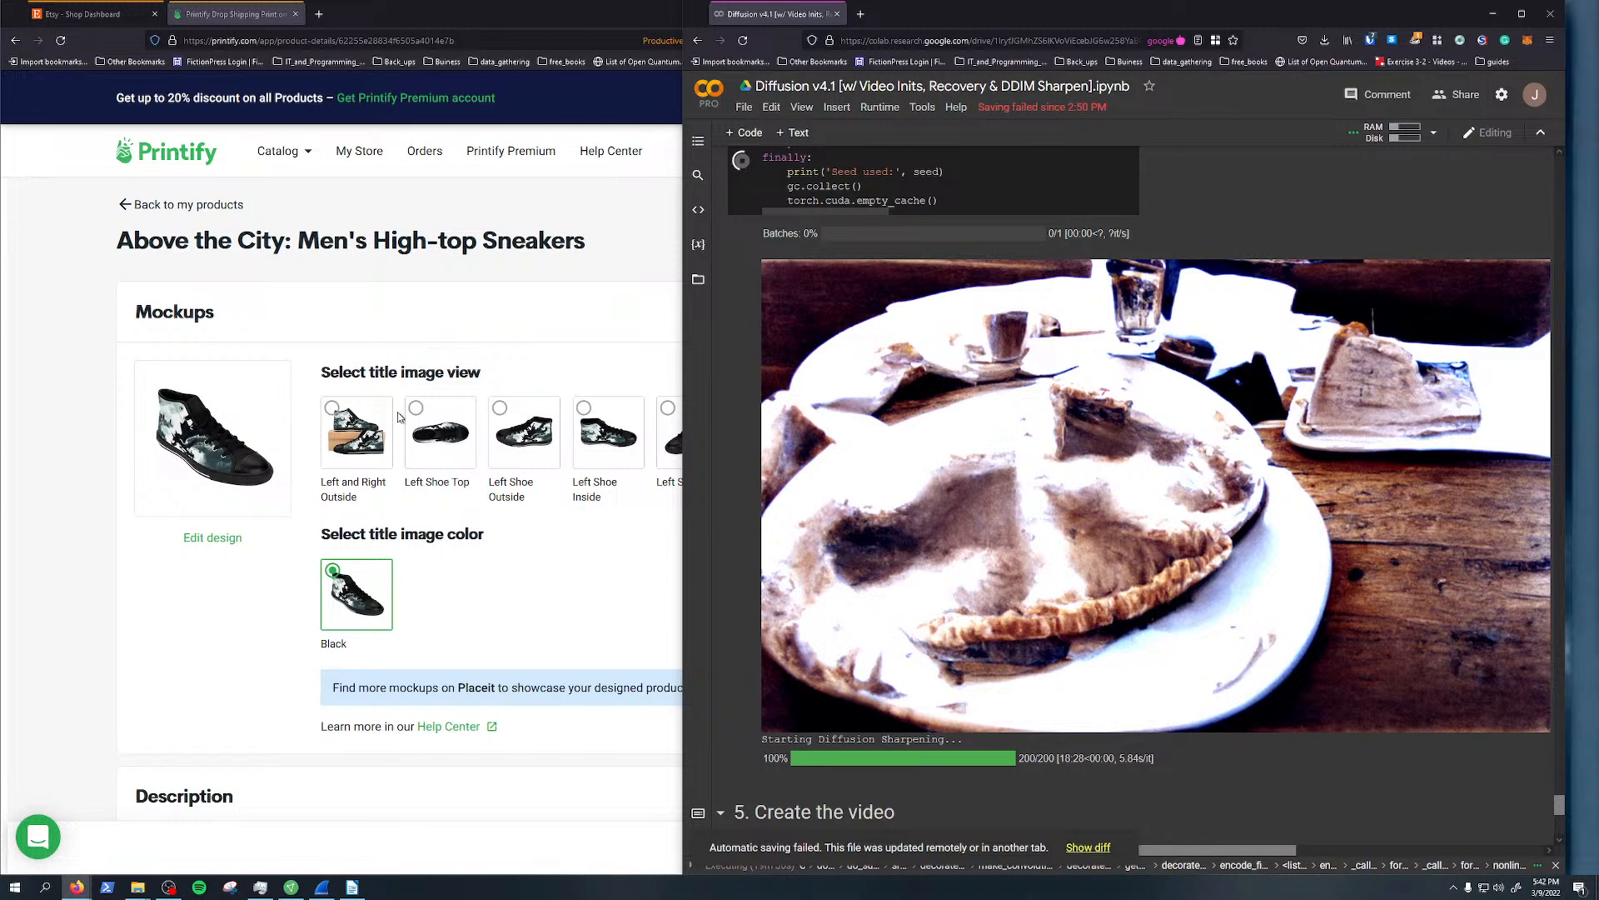
# Check the Etsy shop dashboard and the Printify high-top sneakers page, and return to the Colab notebook
pyautogui.click(83, 14)
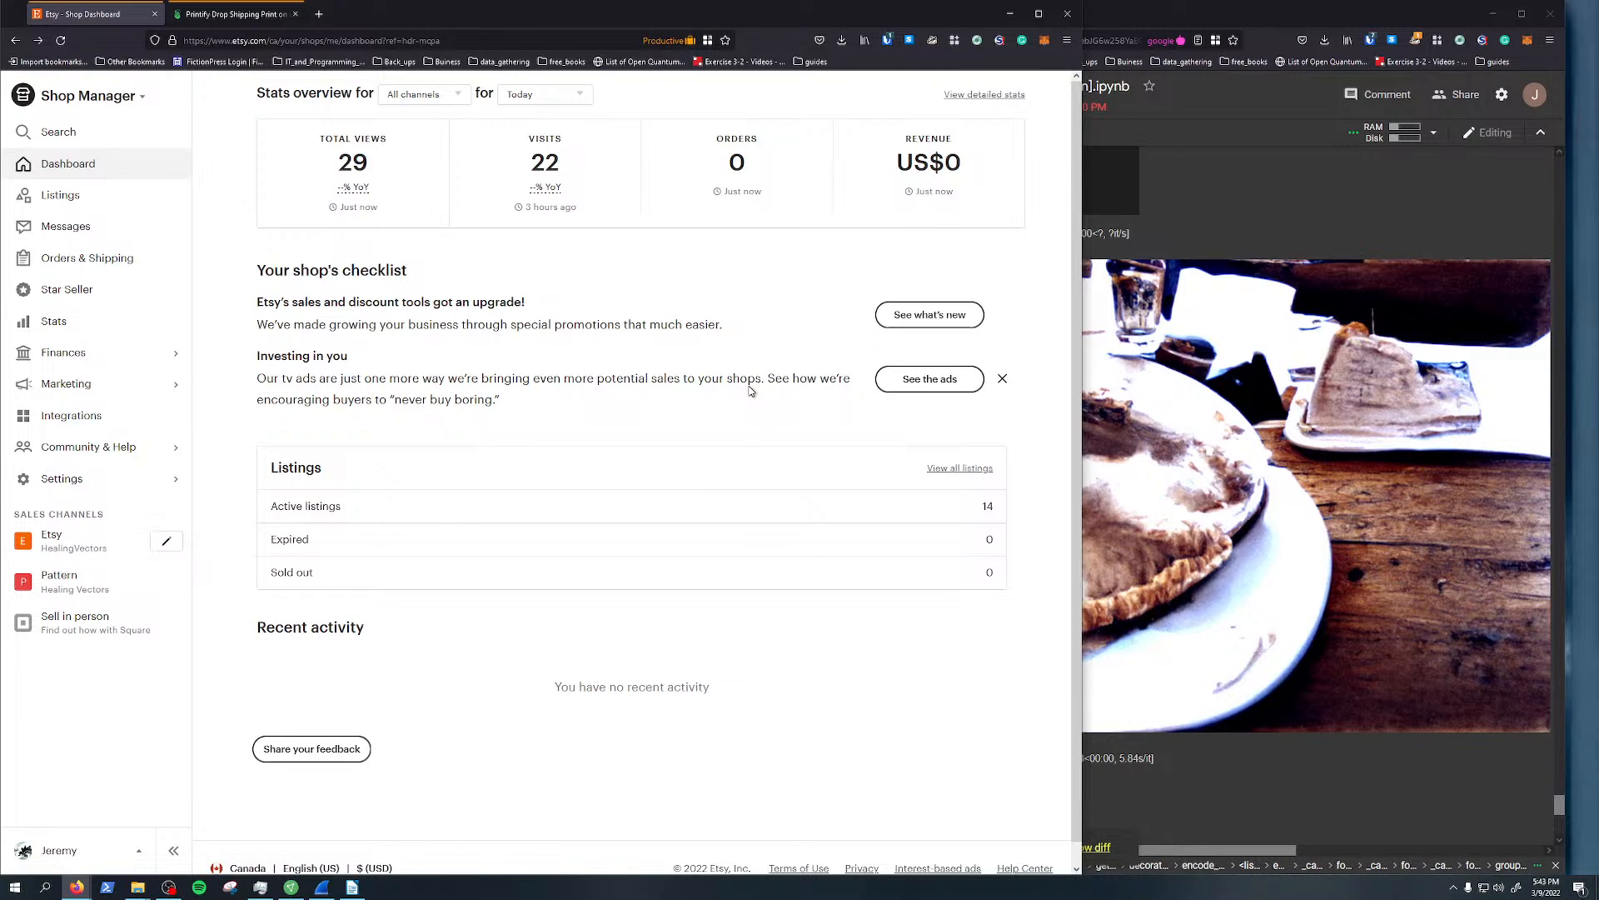
pyautogui.click(250, 15)
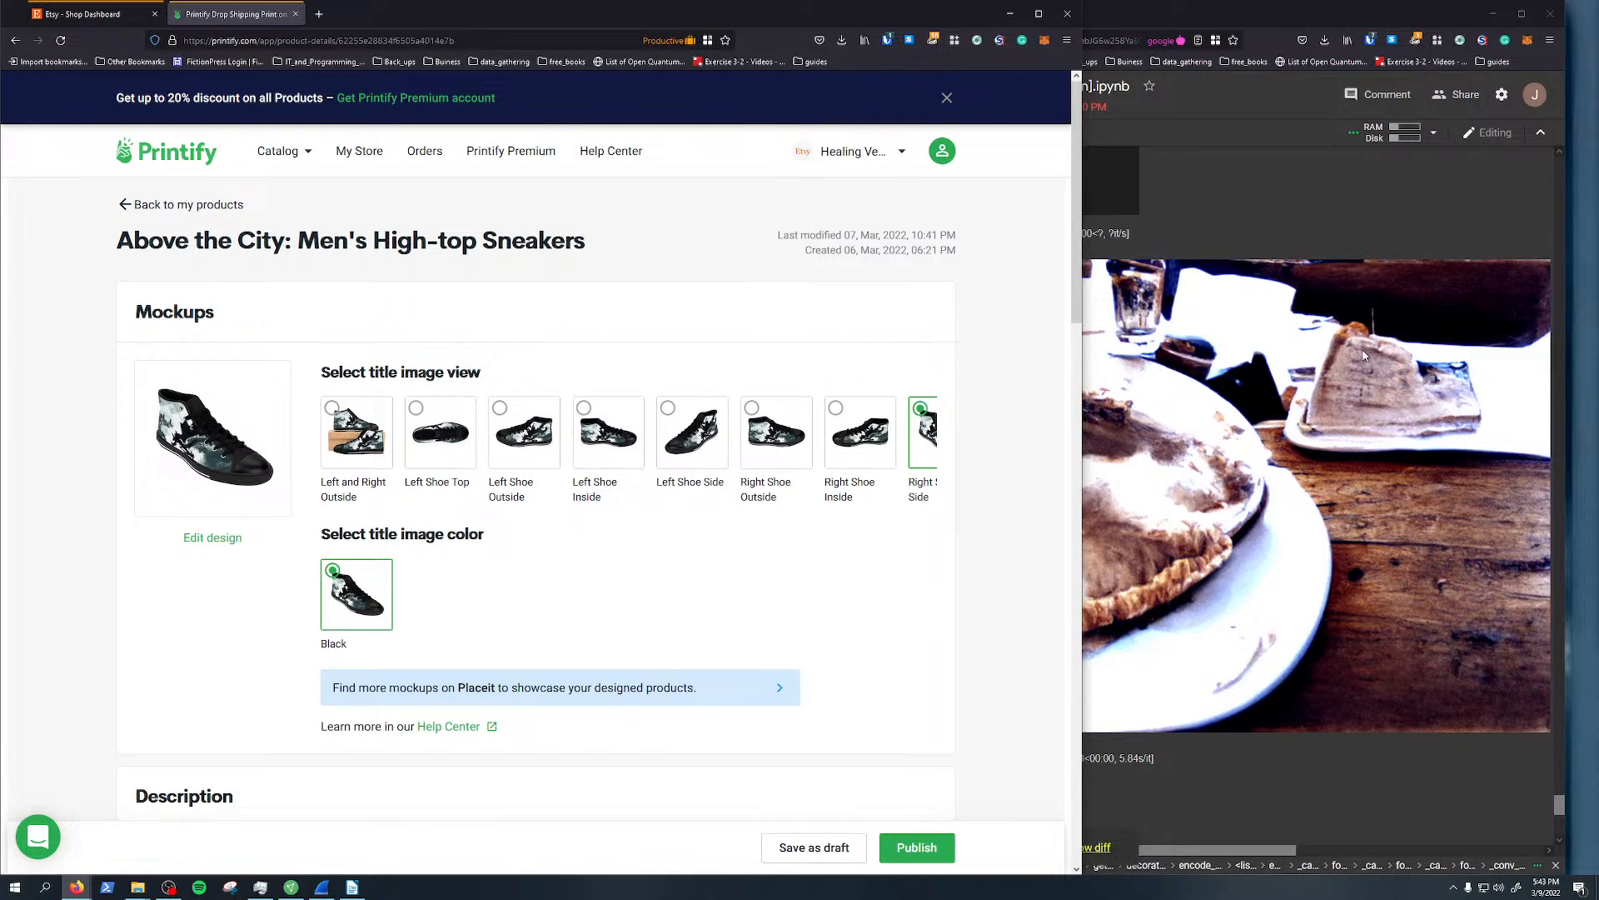
pyautogui.click(1311, 203)
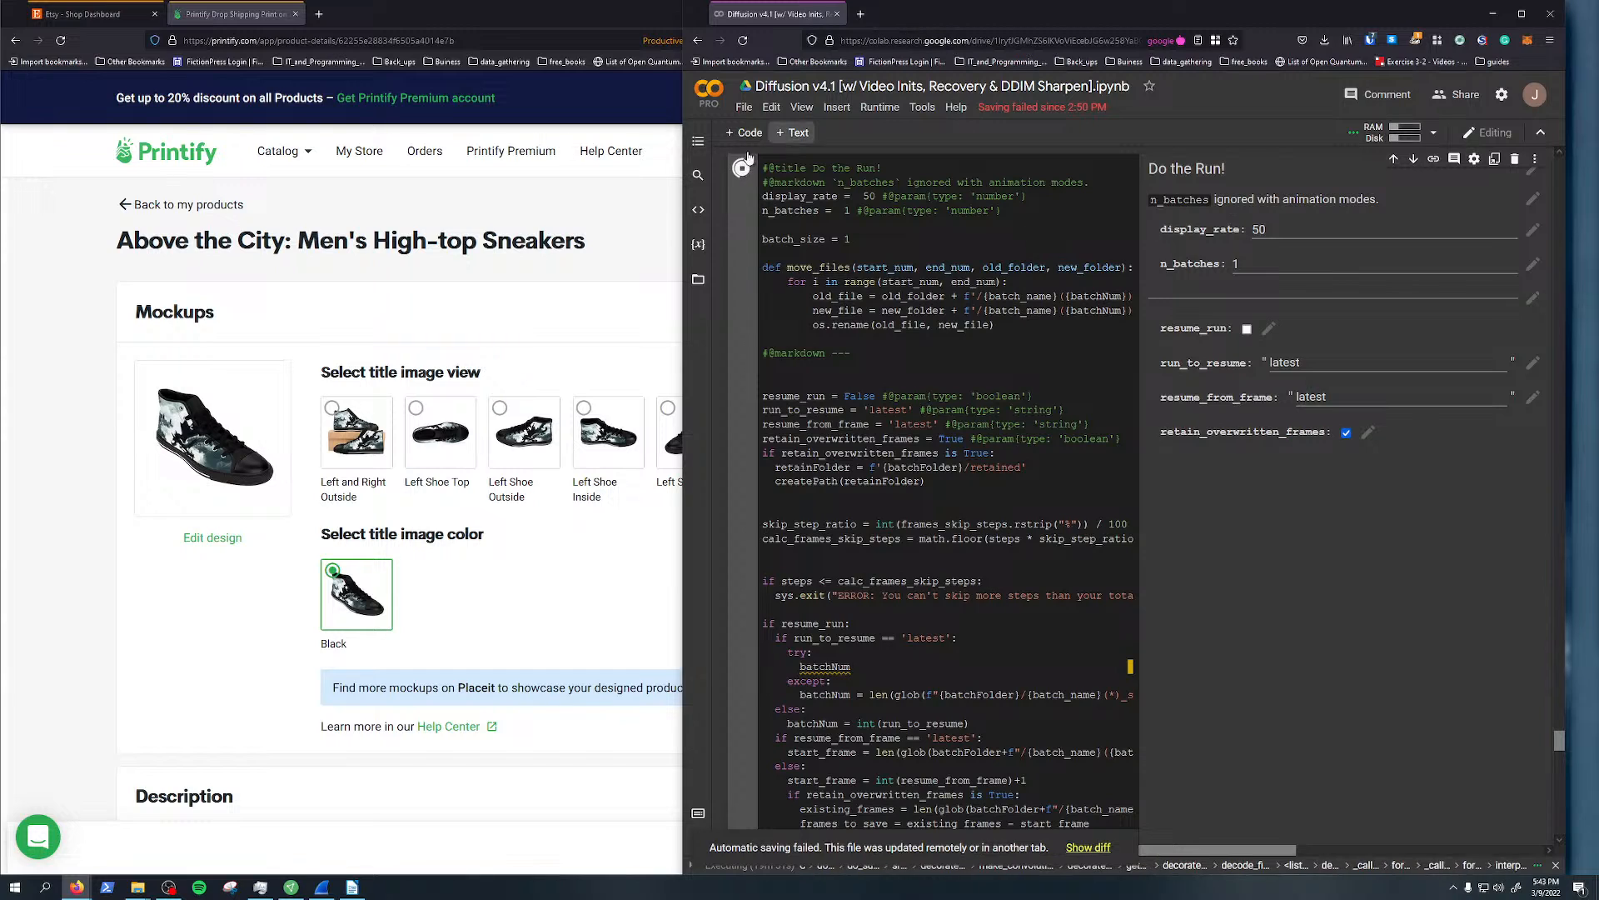
# Examine the Do the Run code and its image output, and move the notebook window out of view
pyautogui.scroll(-3, 1296, 605)
pyautogui.scroll(-15, 1291, 646)
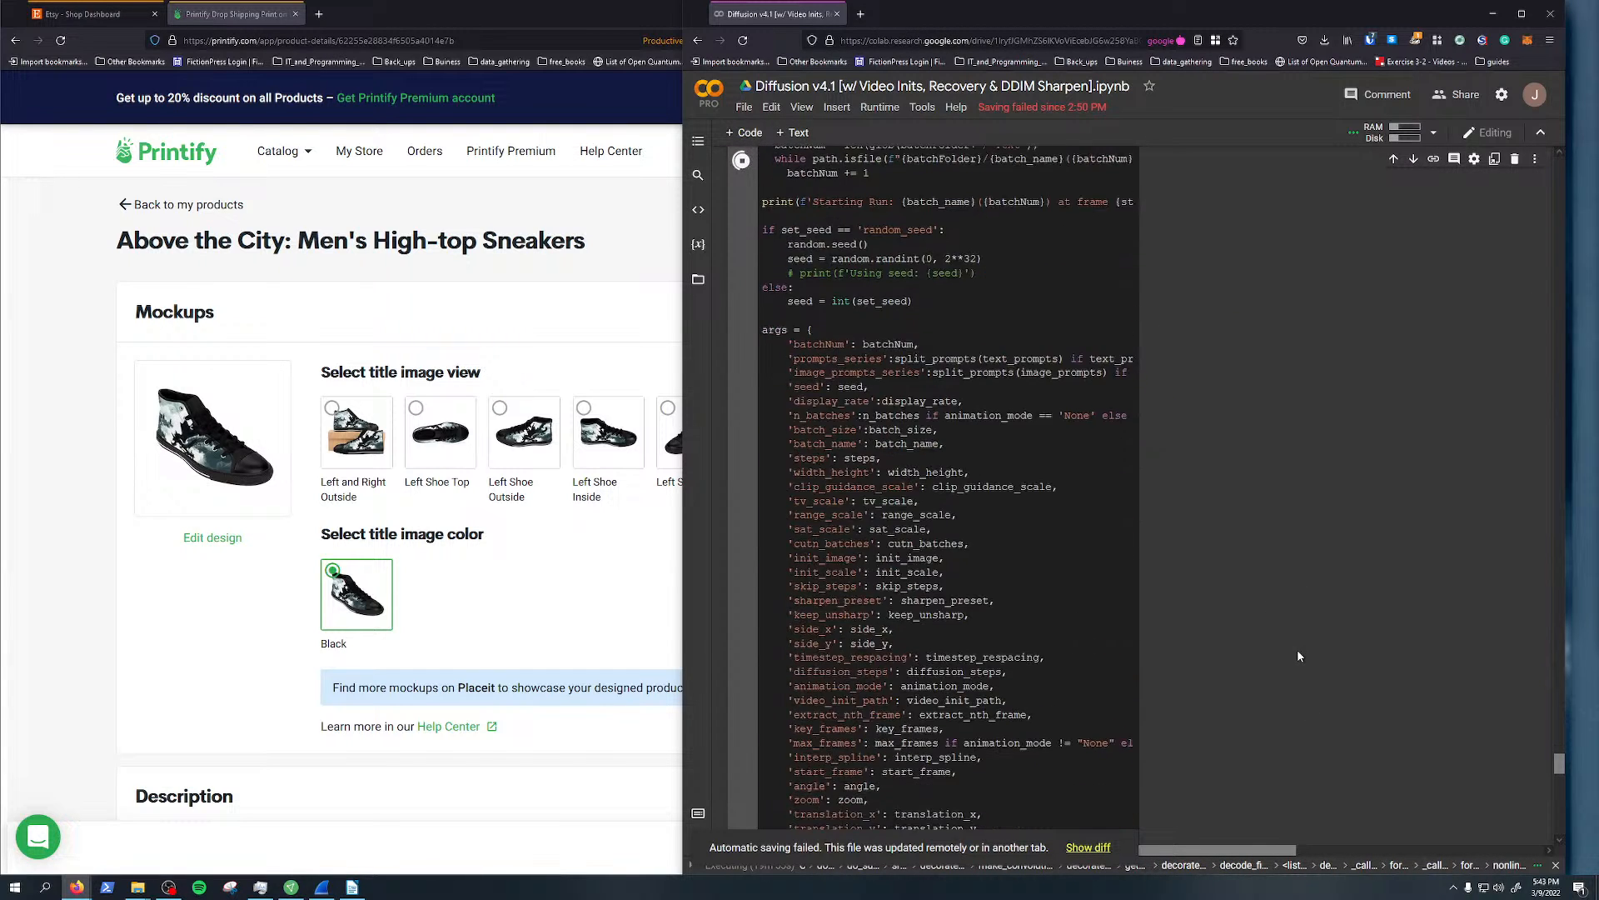
pyautogui.scroll(1, 1299, 663)
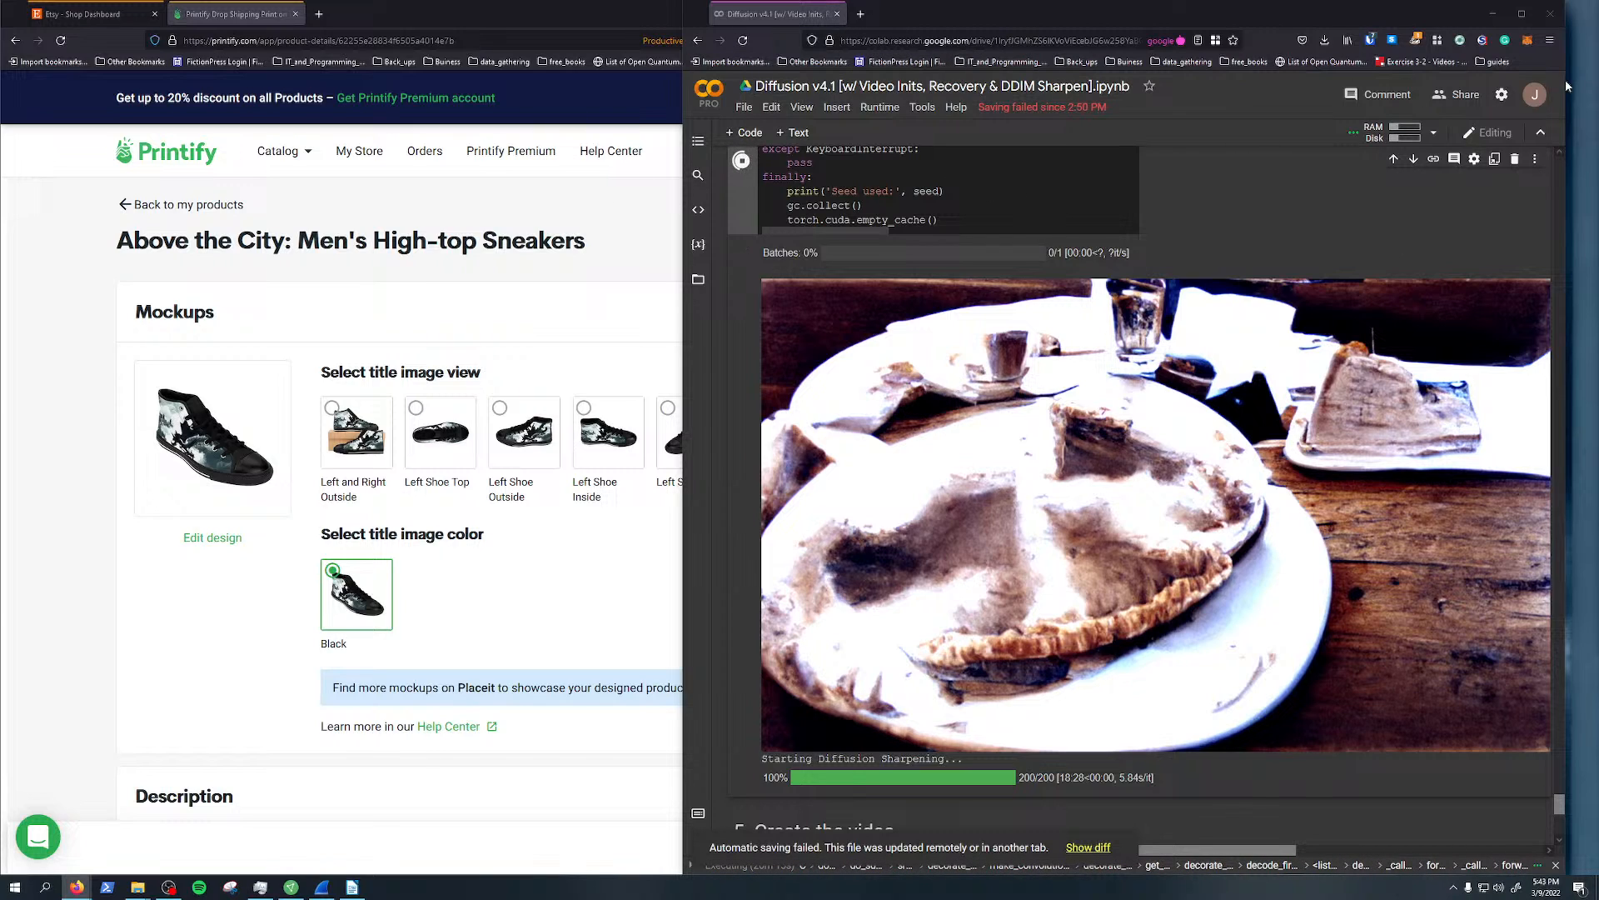
pyautogui.moveTo(1137, 25); pyautogui.dragTo(1598, 67)
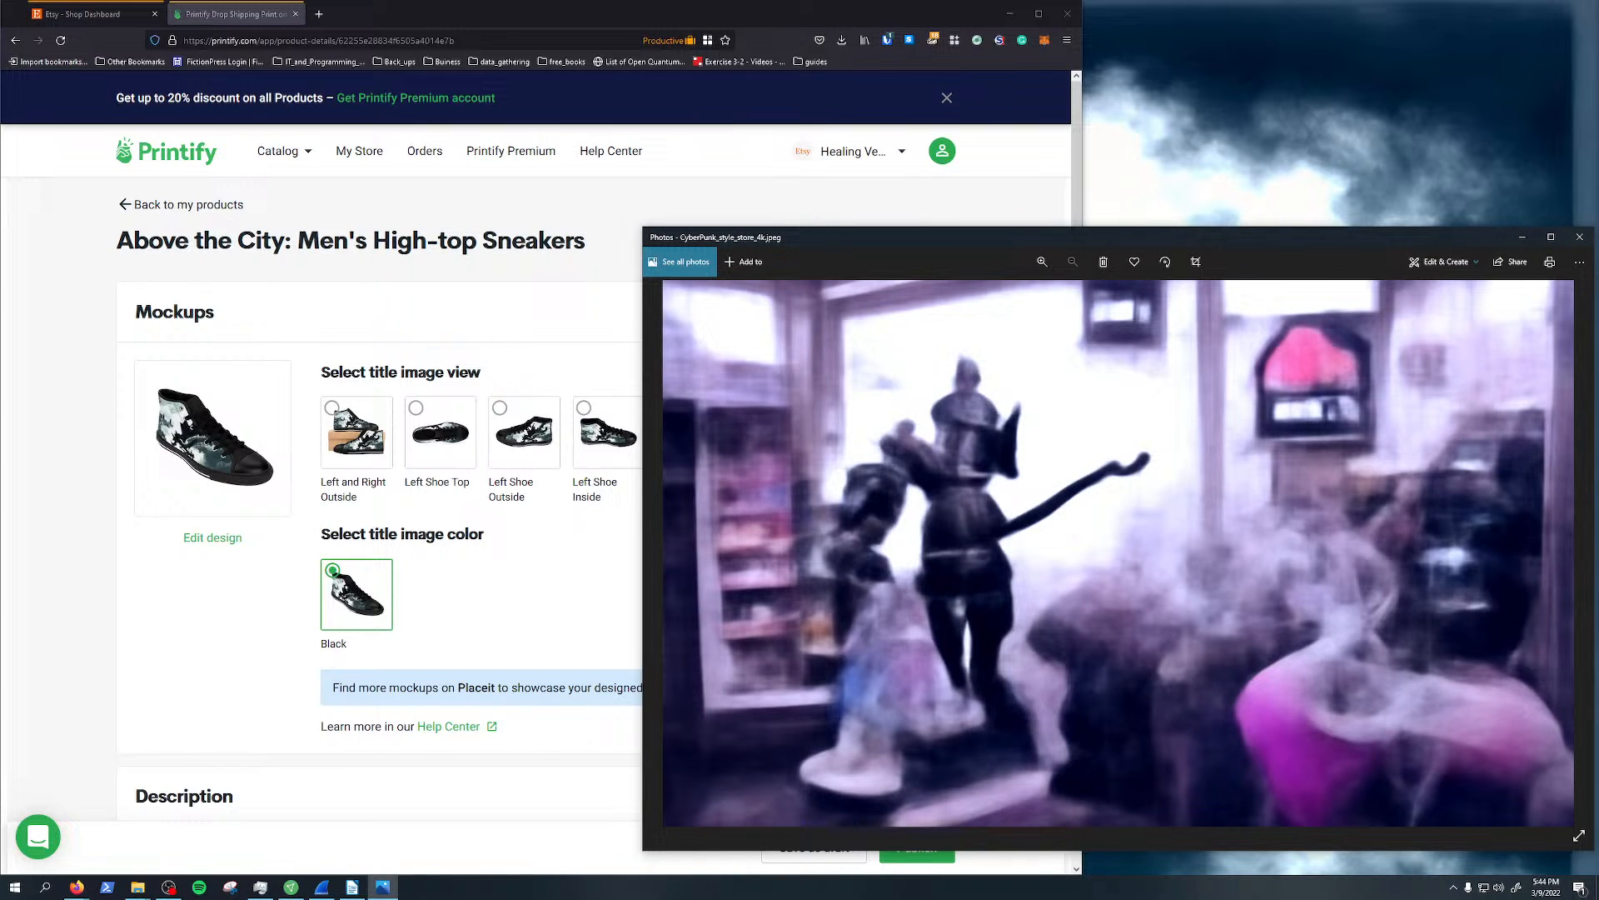
# Compare the original and 4k versions of CyberPunk_style_store, view wizard_cyber_world_4k.jpeg, and close the images
pyautogui.press('Left')
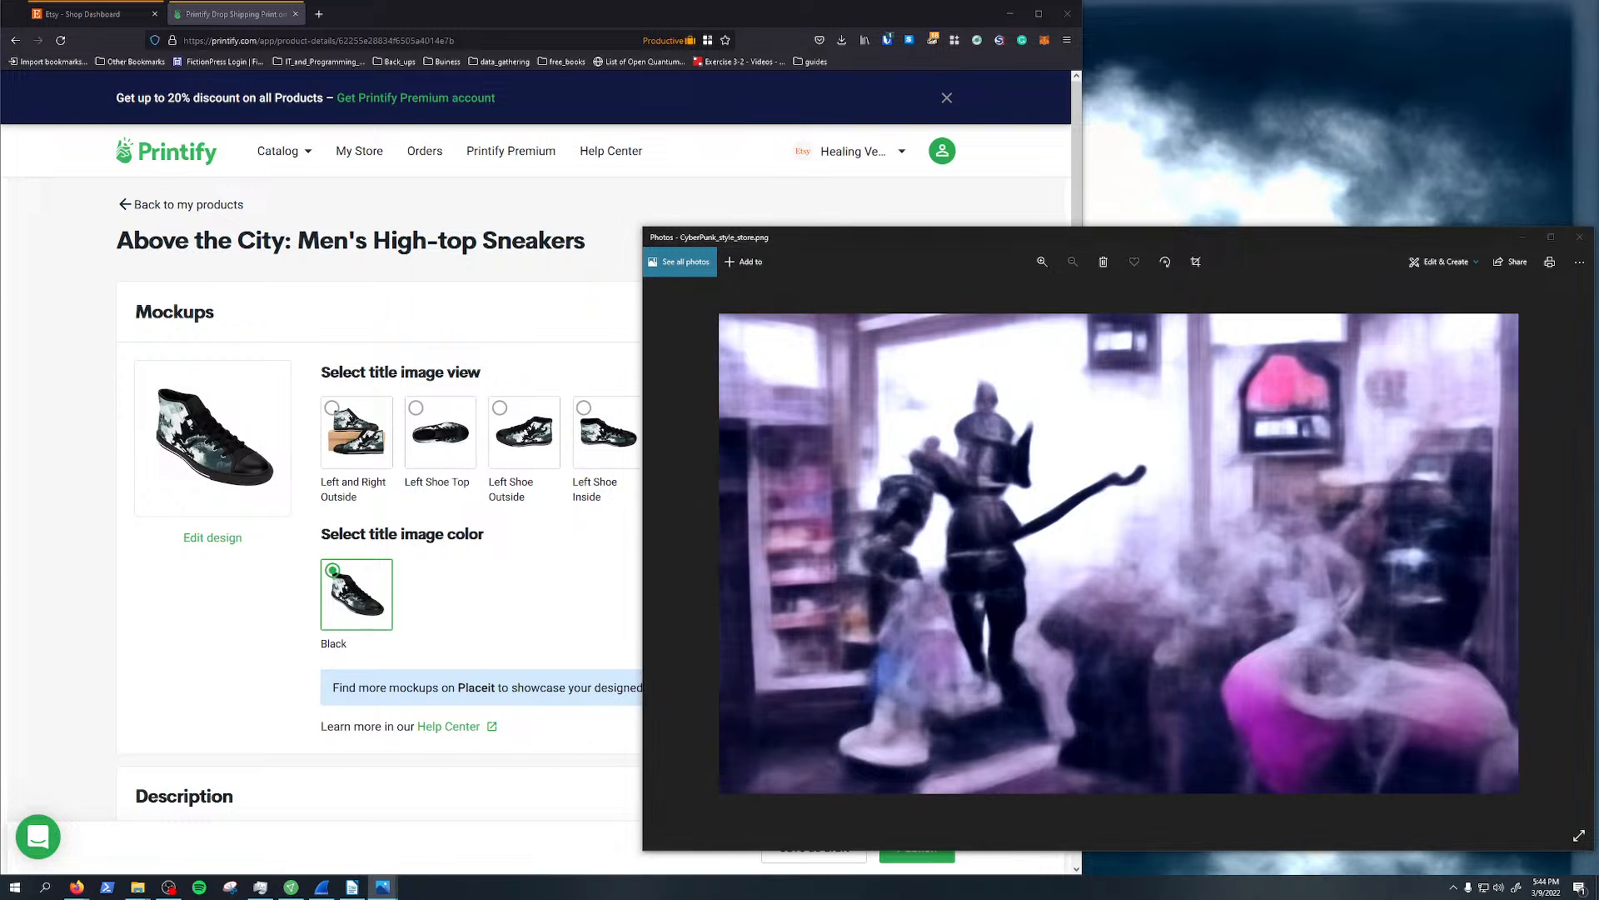
pyautogui.press('Left')
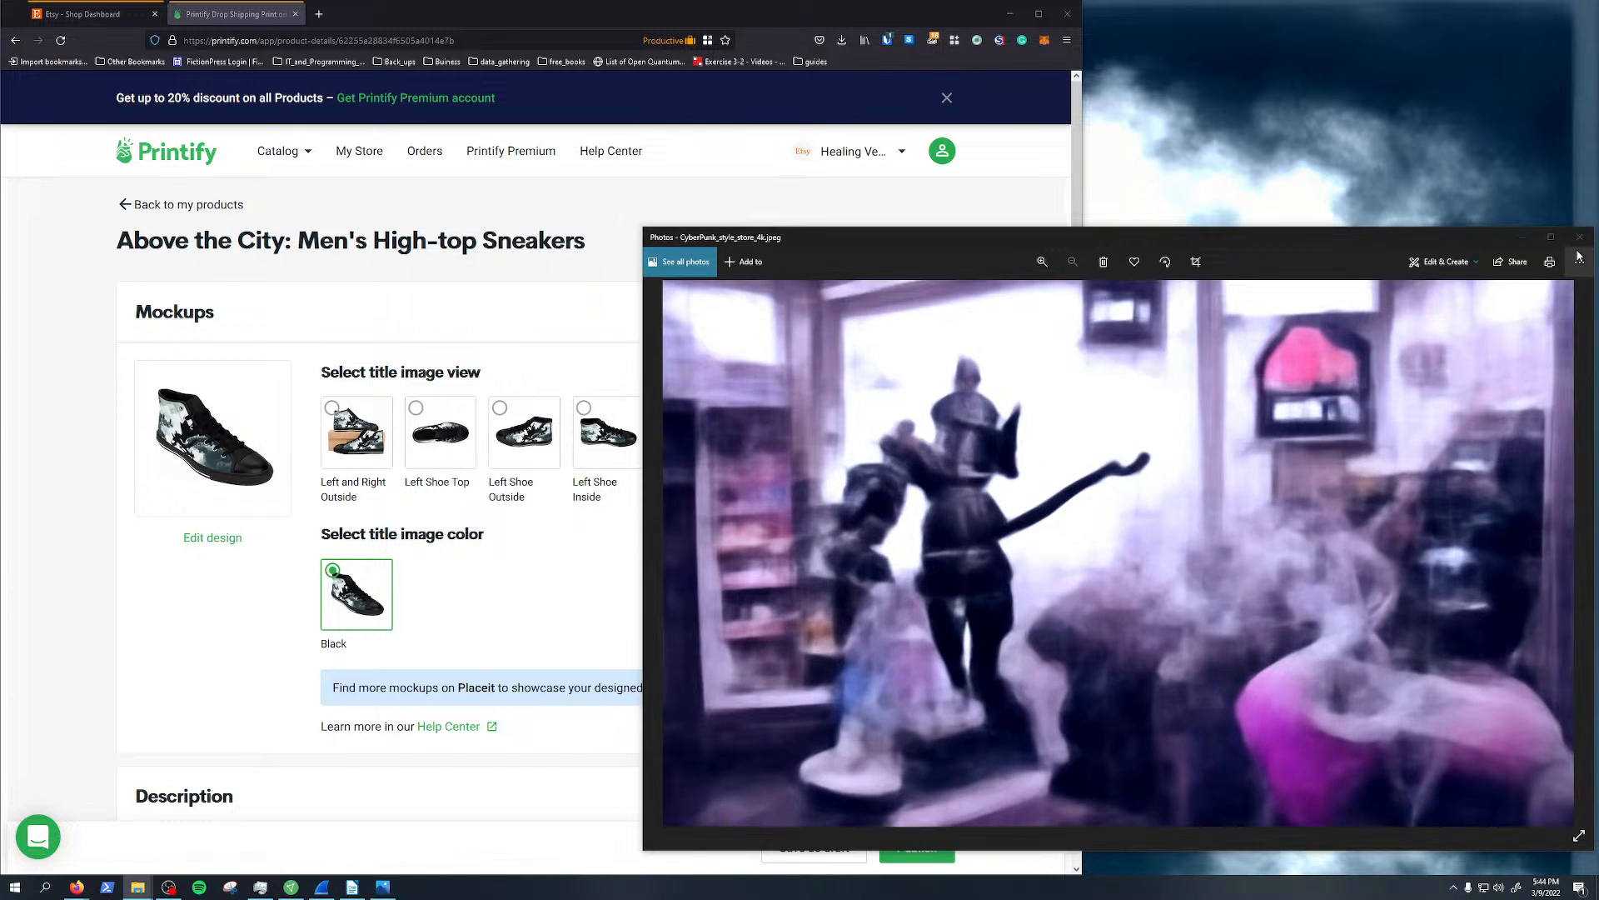
pyautogui.click(1582, 245)
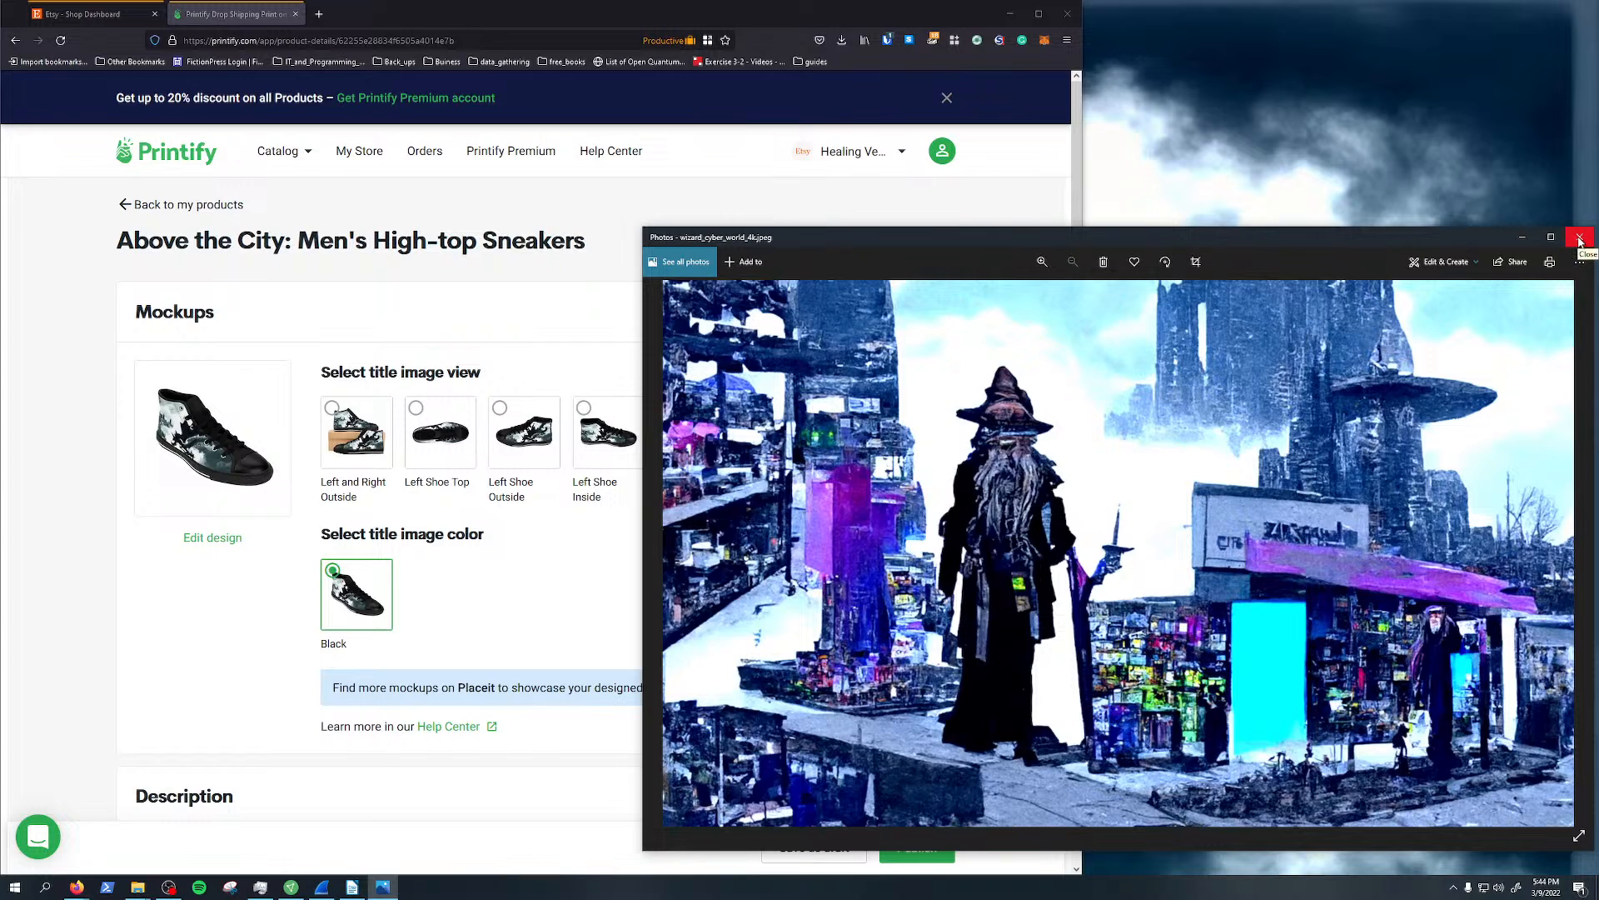
pyautogui.click(1580, 241)
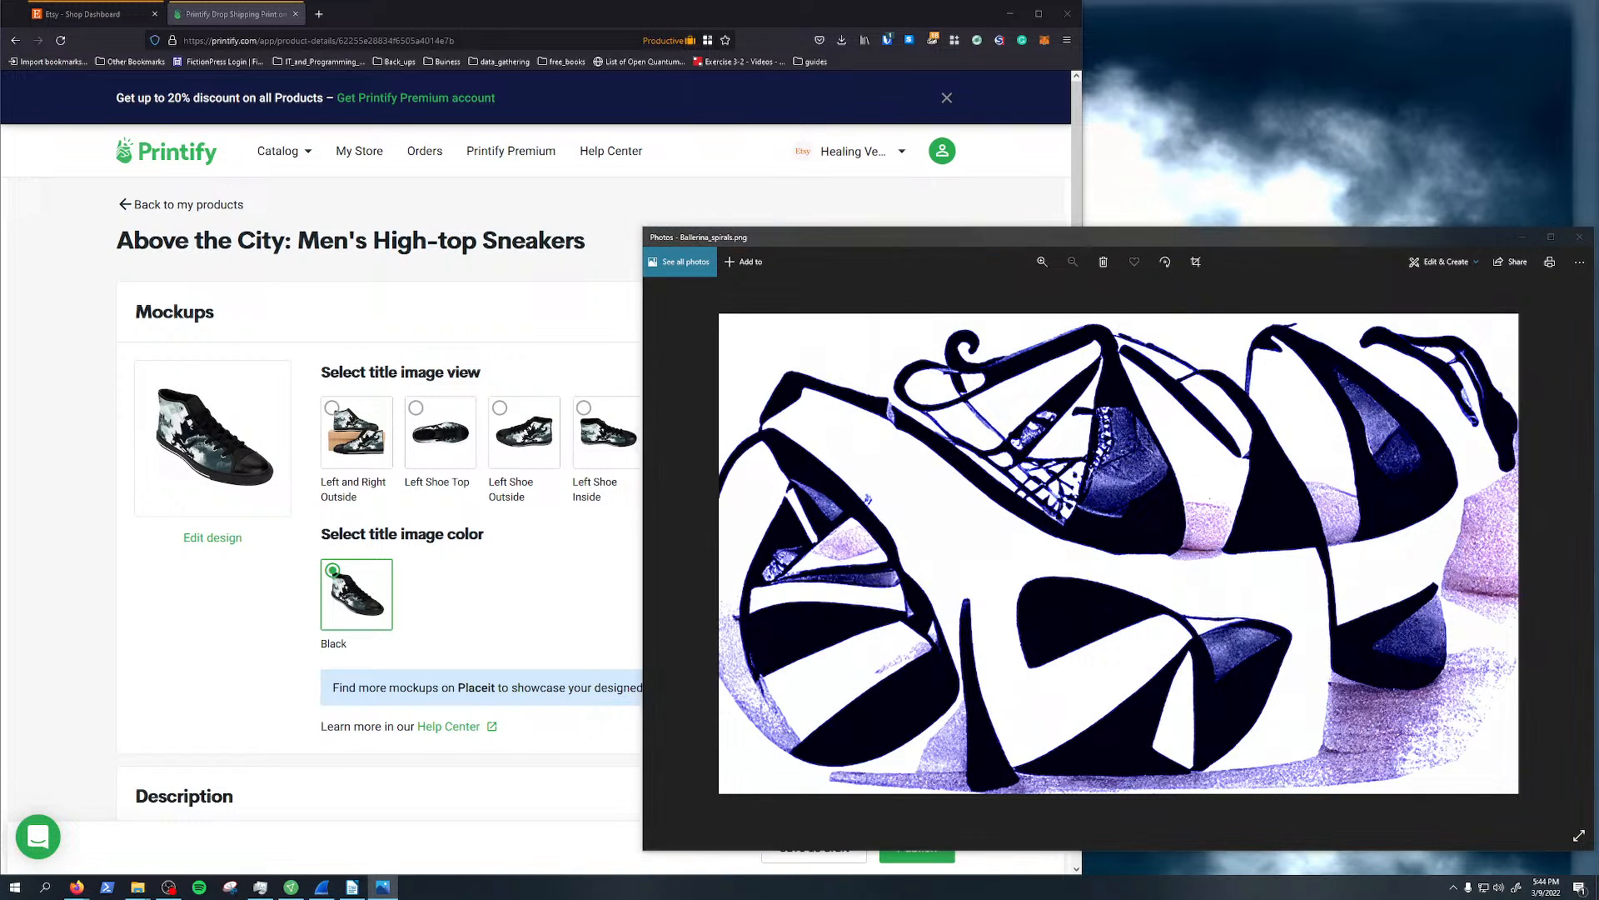
# Compare the original and 4k versions of Ballerina_spirals, view Carrot_birthday_party_sharp.png, and close the images
pyautogui.press('Right')
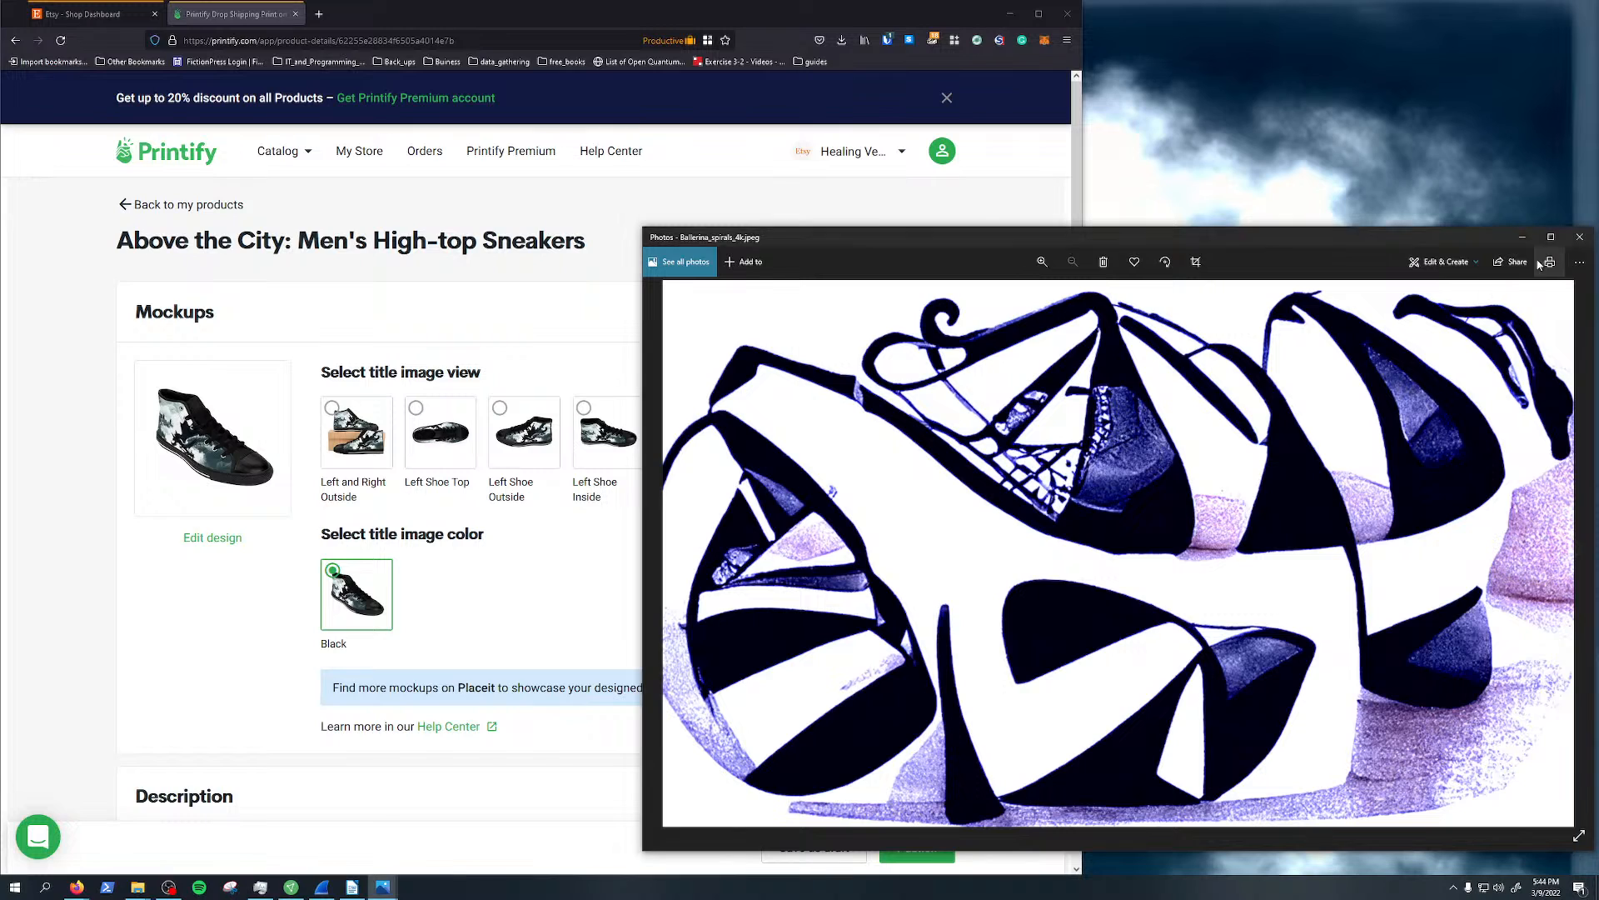
pyautogui.press('Left')
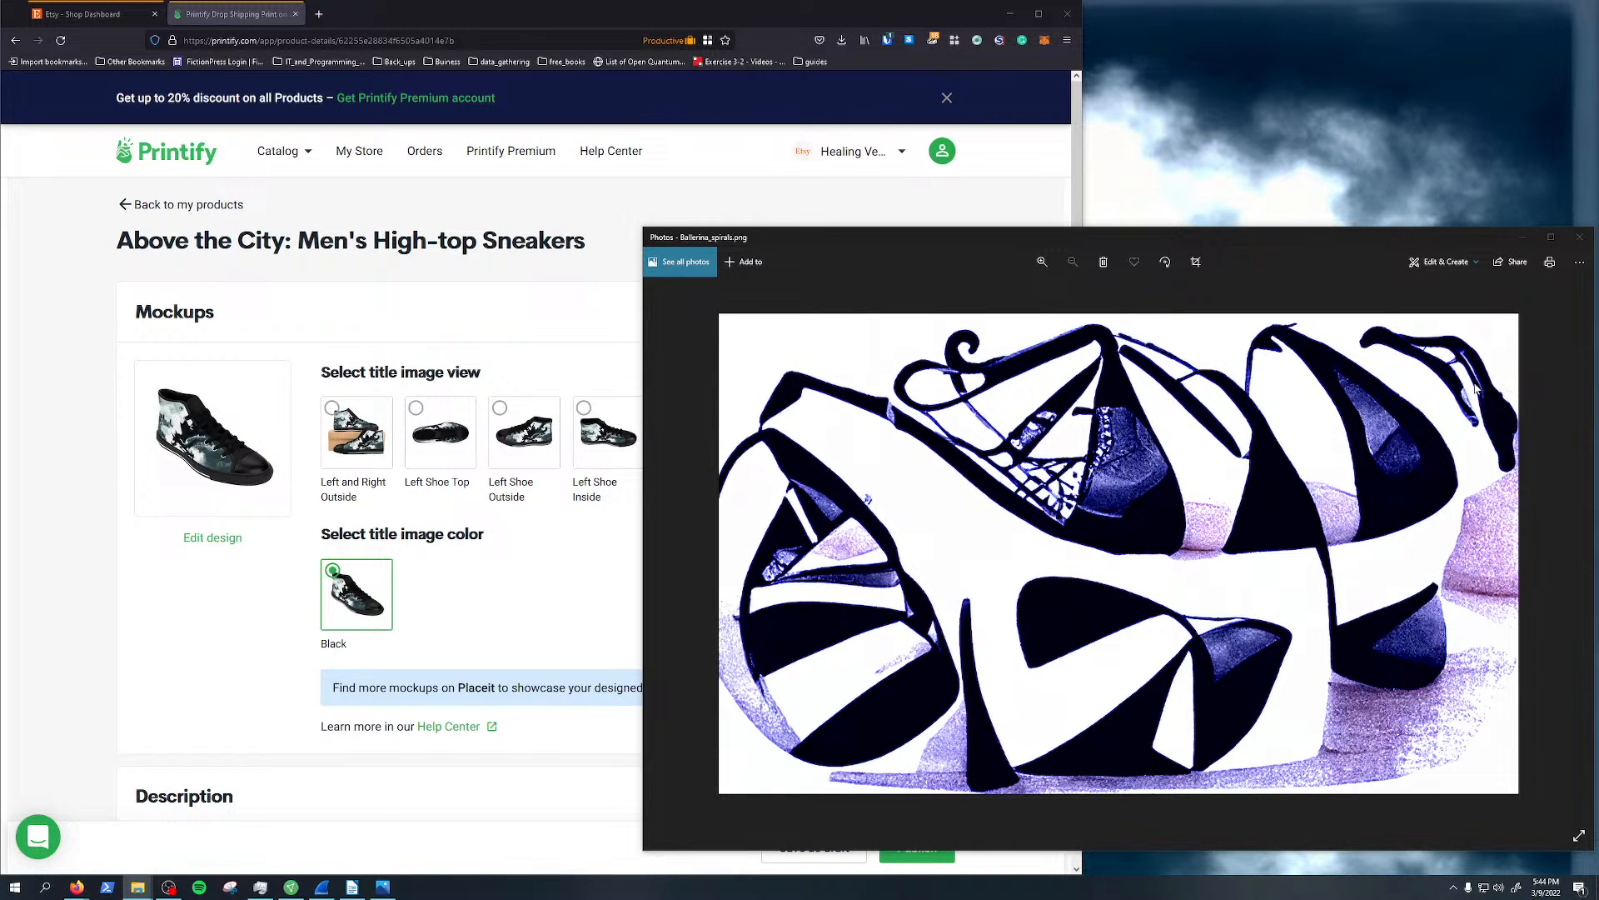
pyautogui.click(1580, 238)
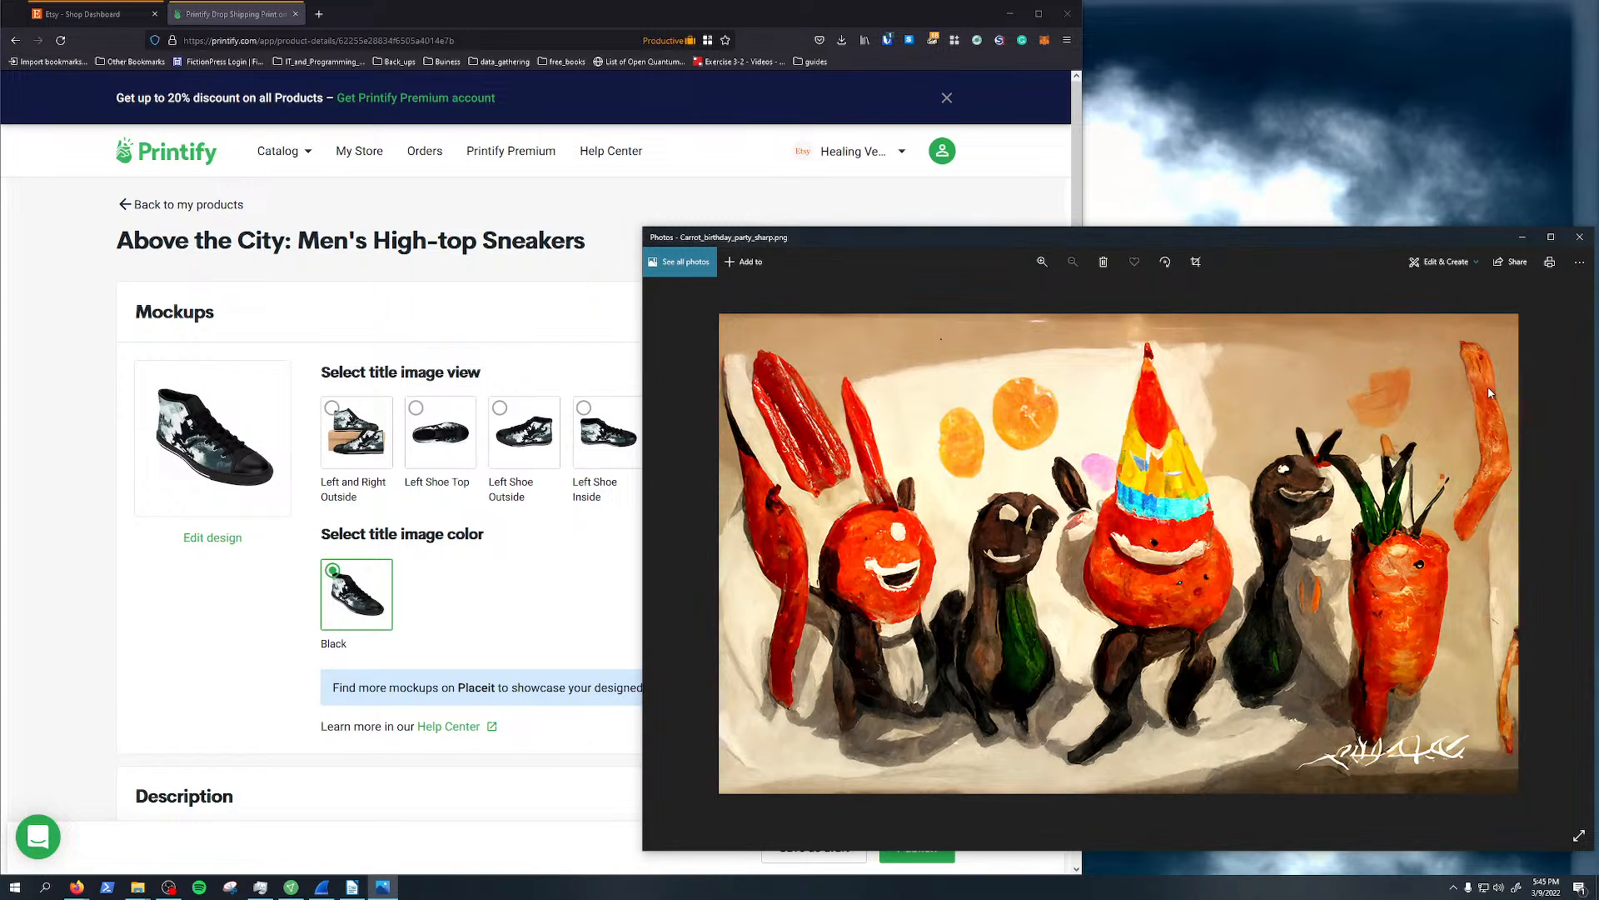
pyautogui.click(1580, 238)
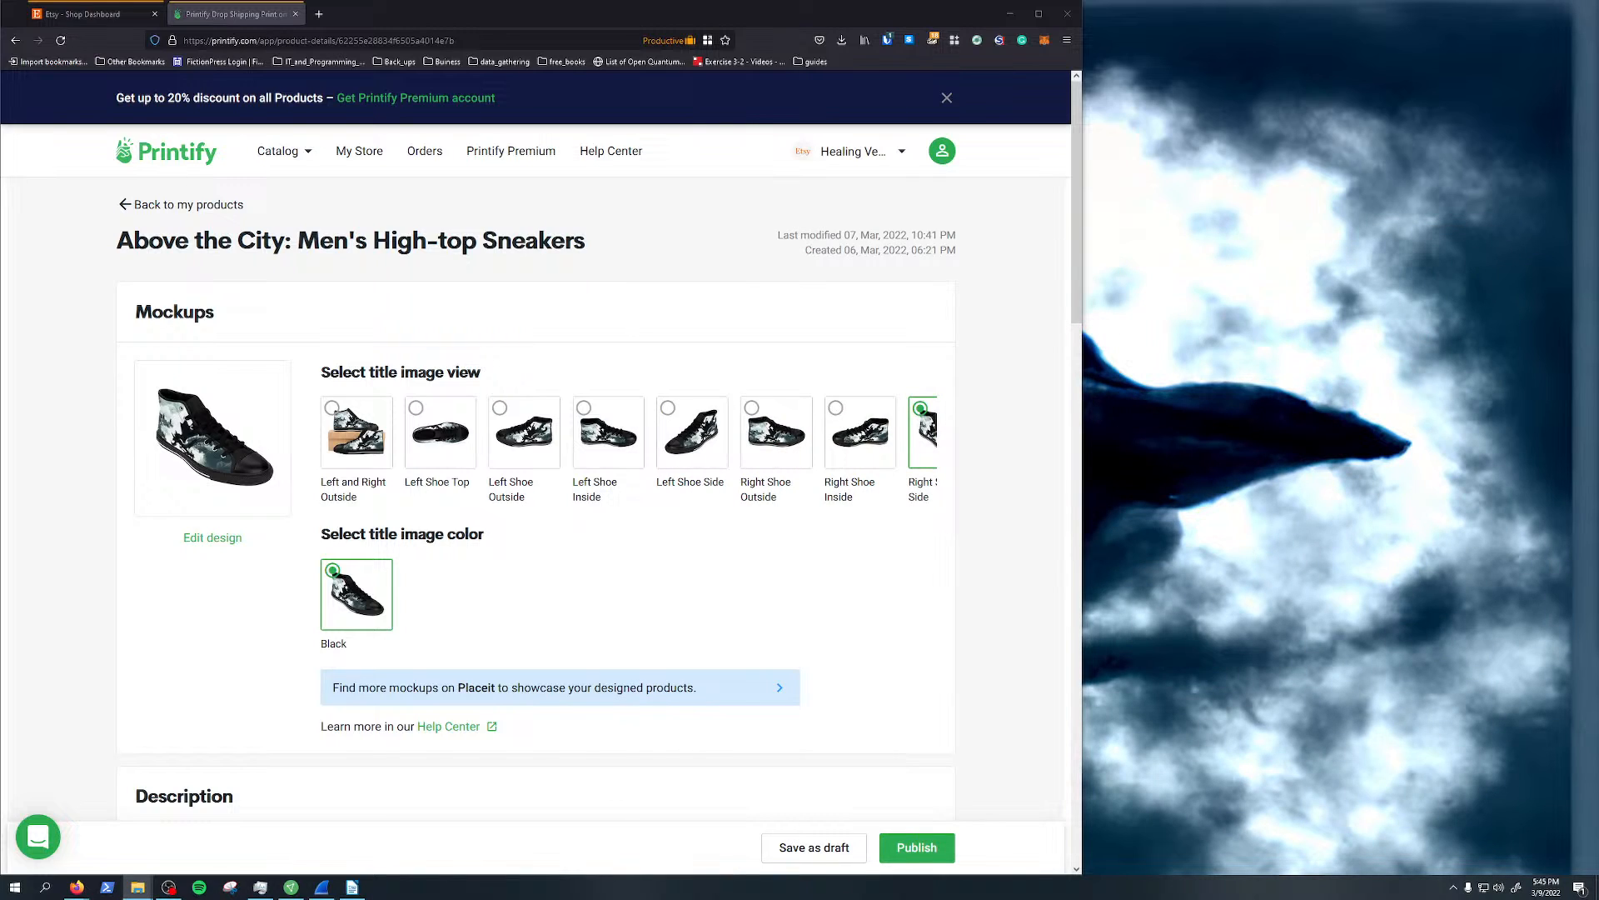
# View the shop's Pattern website dashboard from the Etsy Shop Manager and return to the Shop Manager dashboard
pyautogui.hotkey('alt', 'Tab')
pyautogui.click(104, 17)
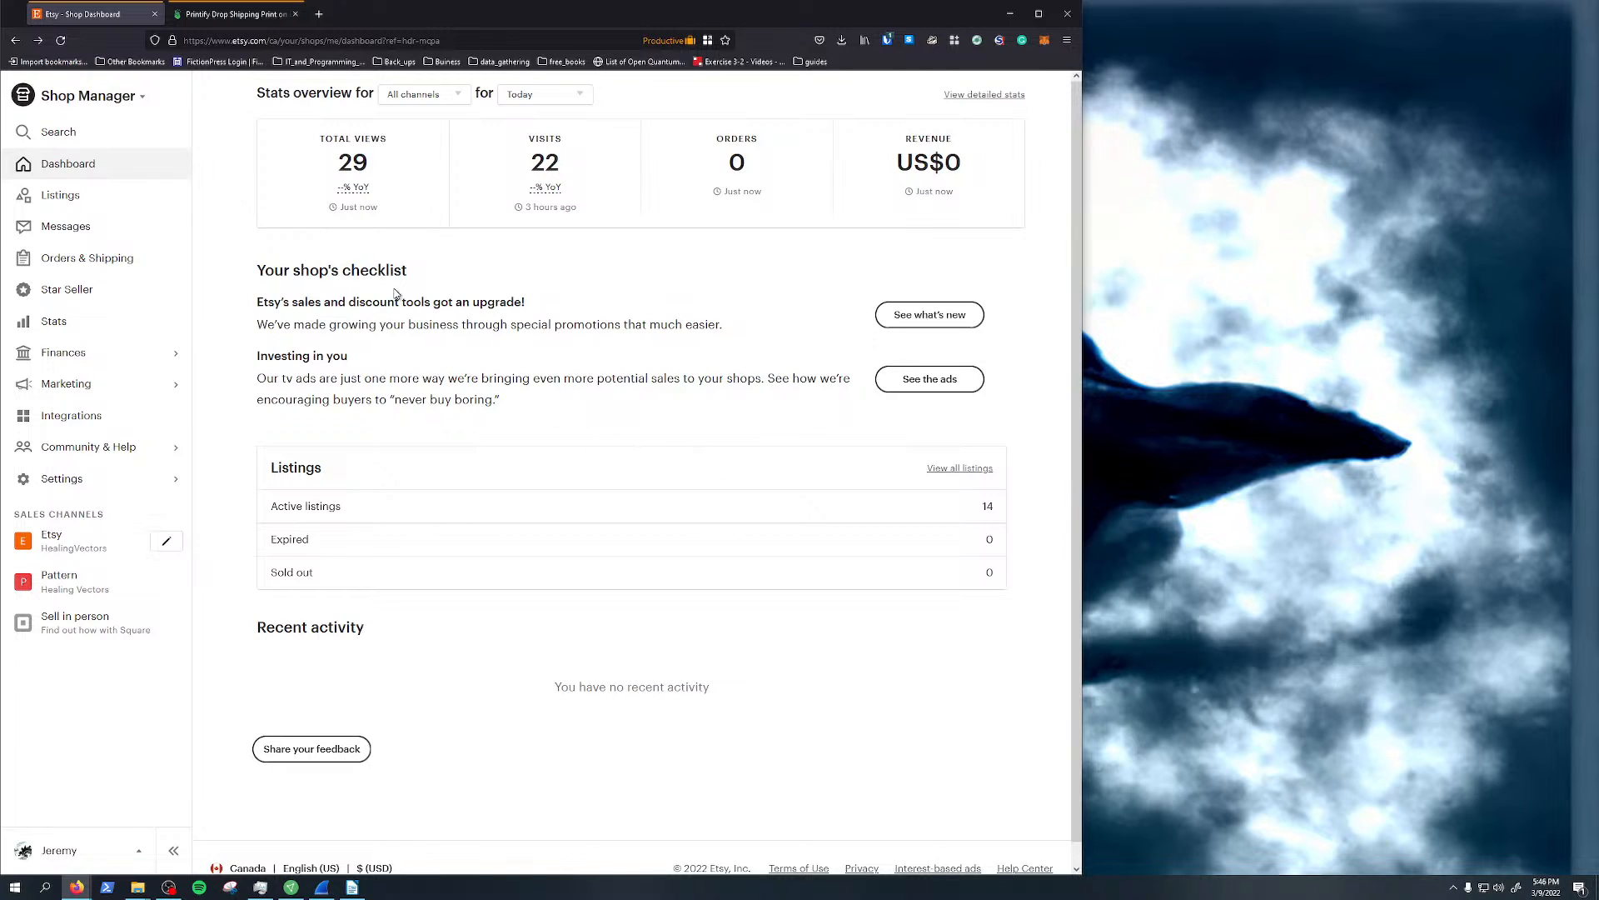
pyautogui.click(75, 582)
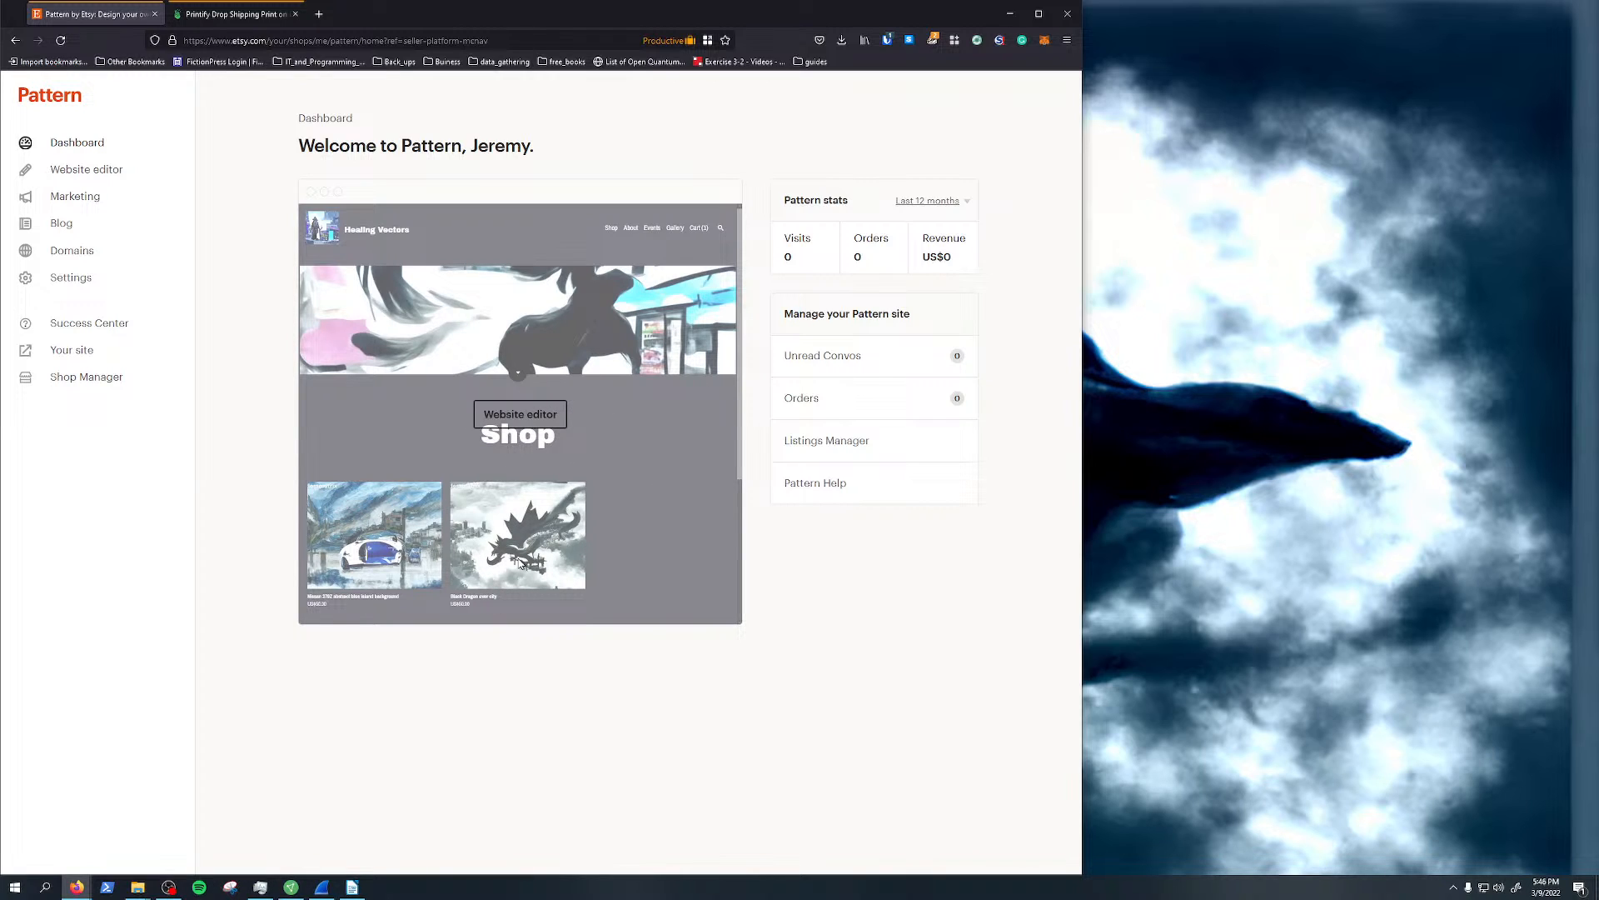
pyautogui.click(242, 19)
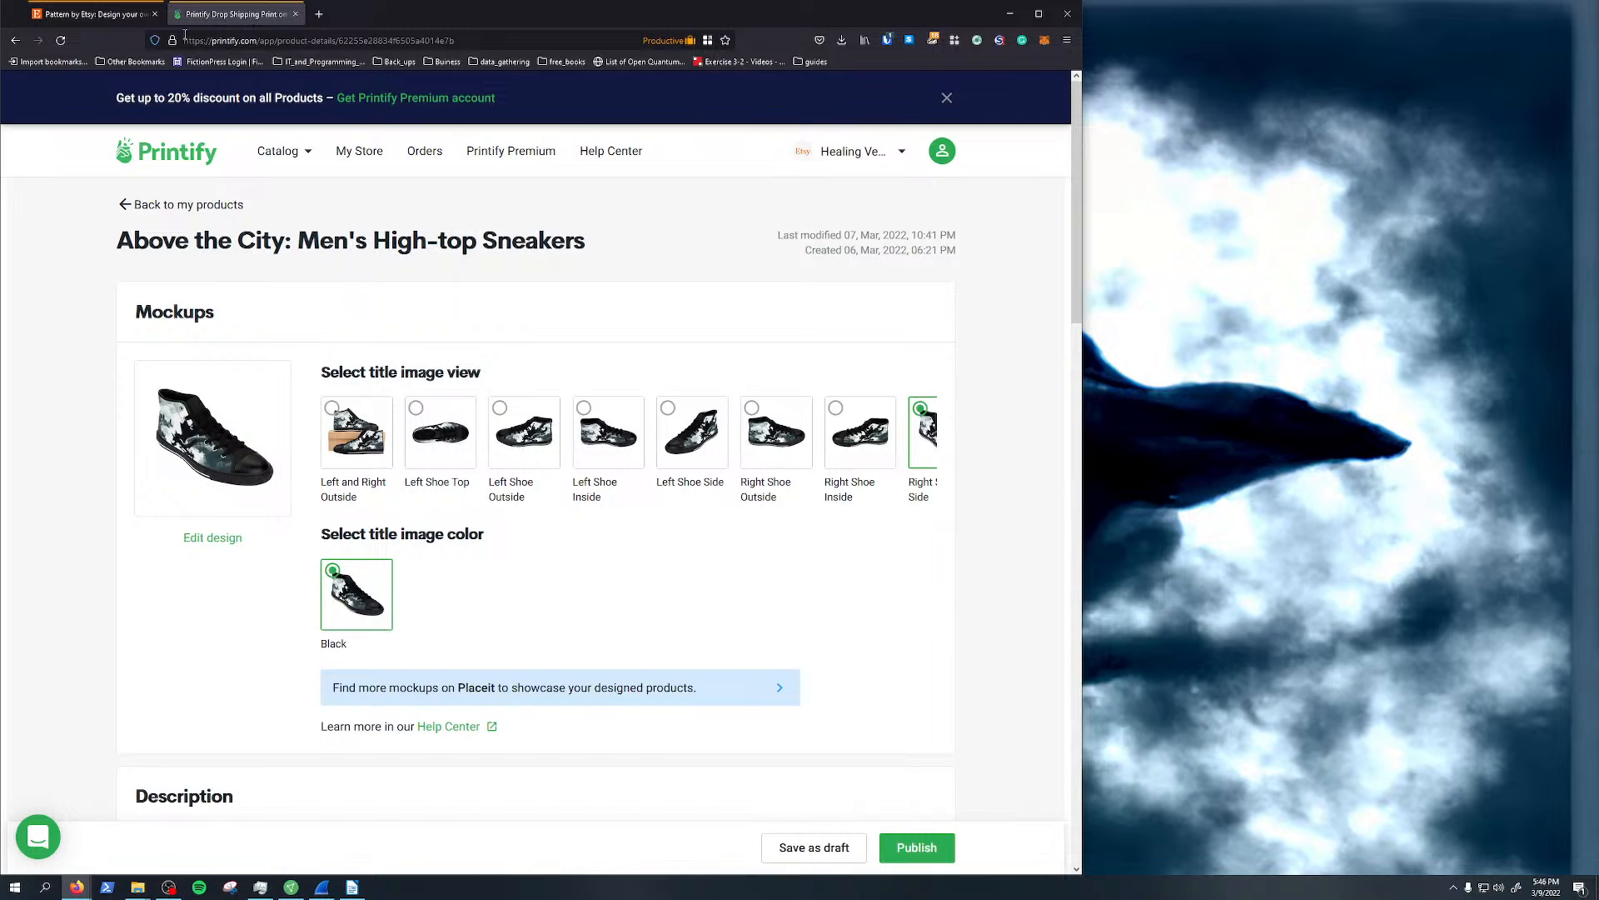
pyautogui.click(59, 14)
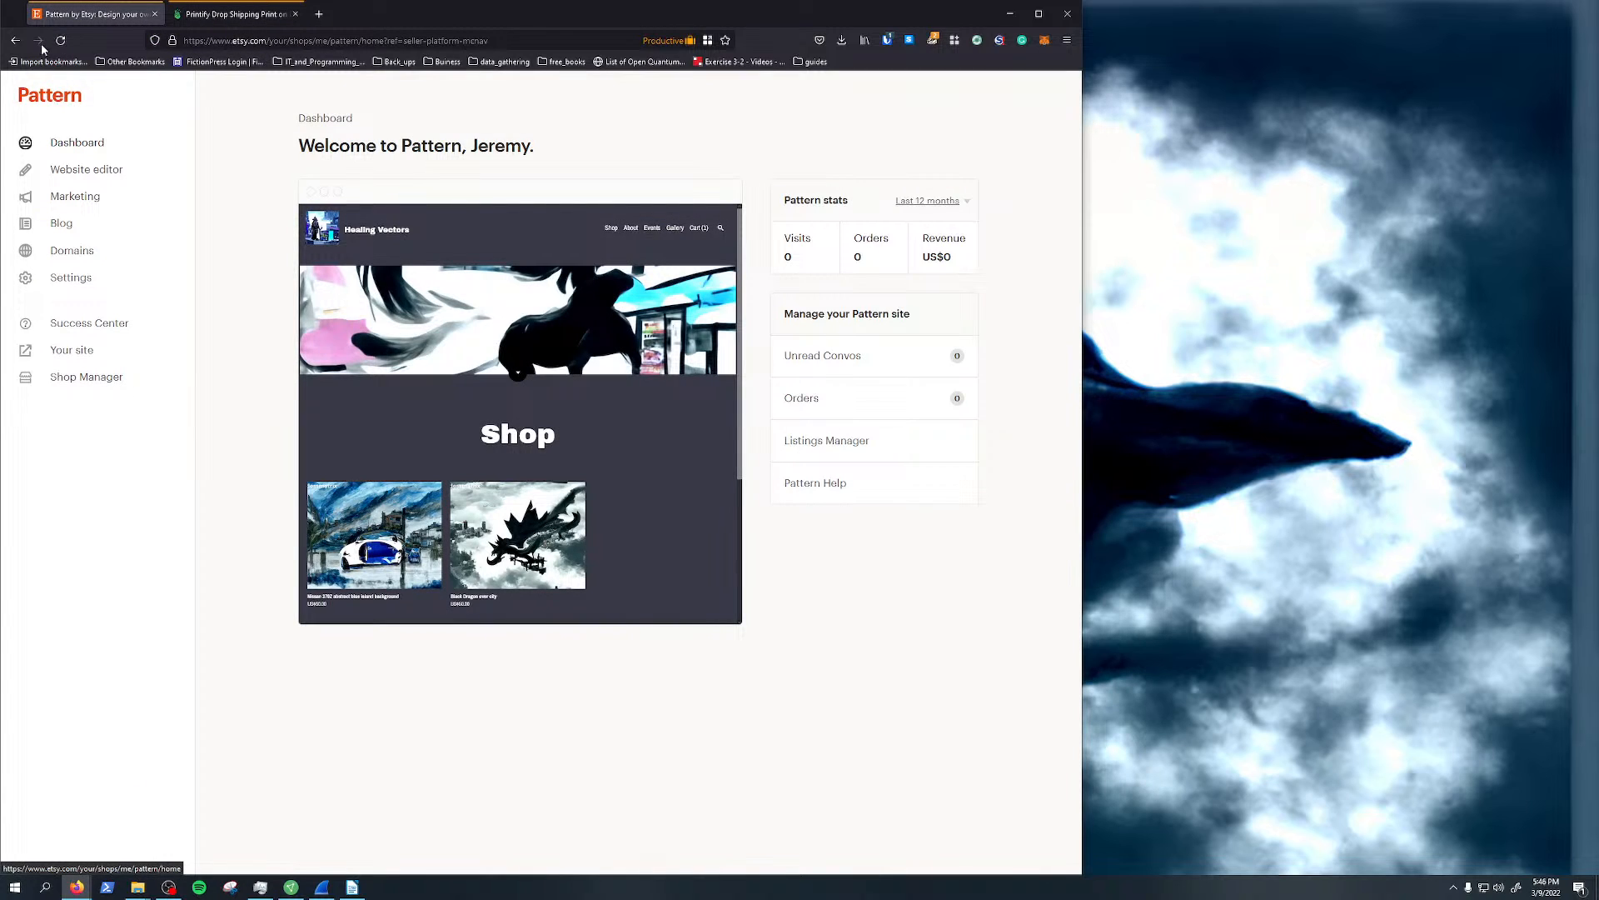
pyautogui.click(15, 40)
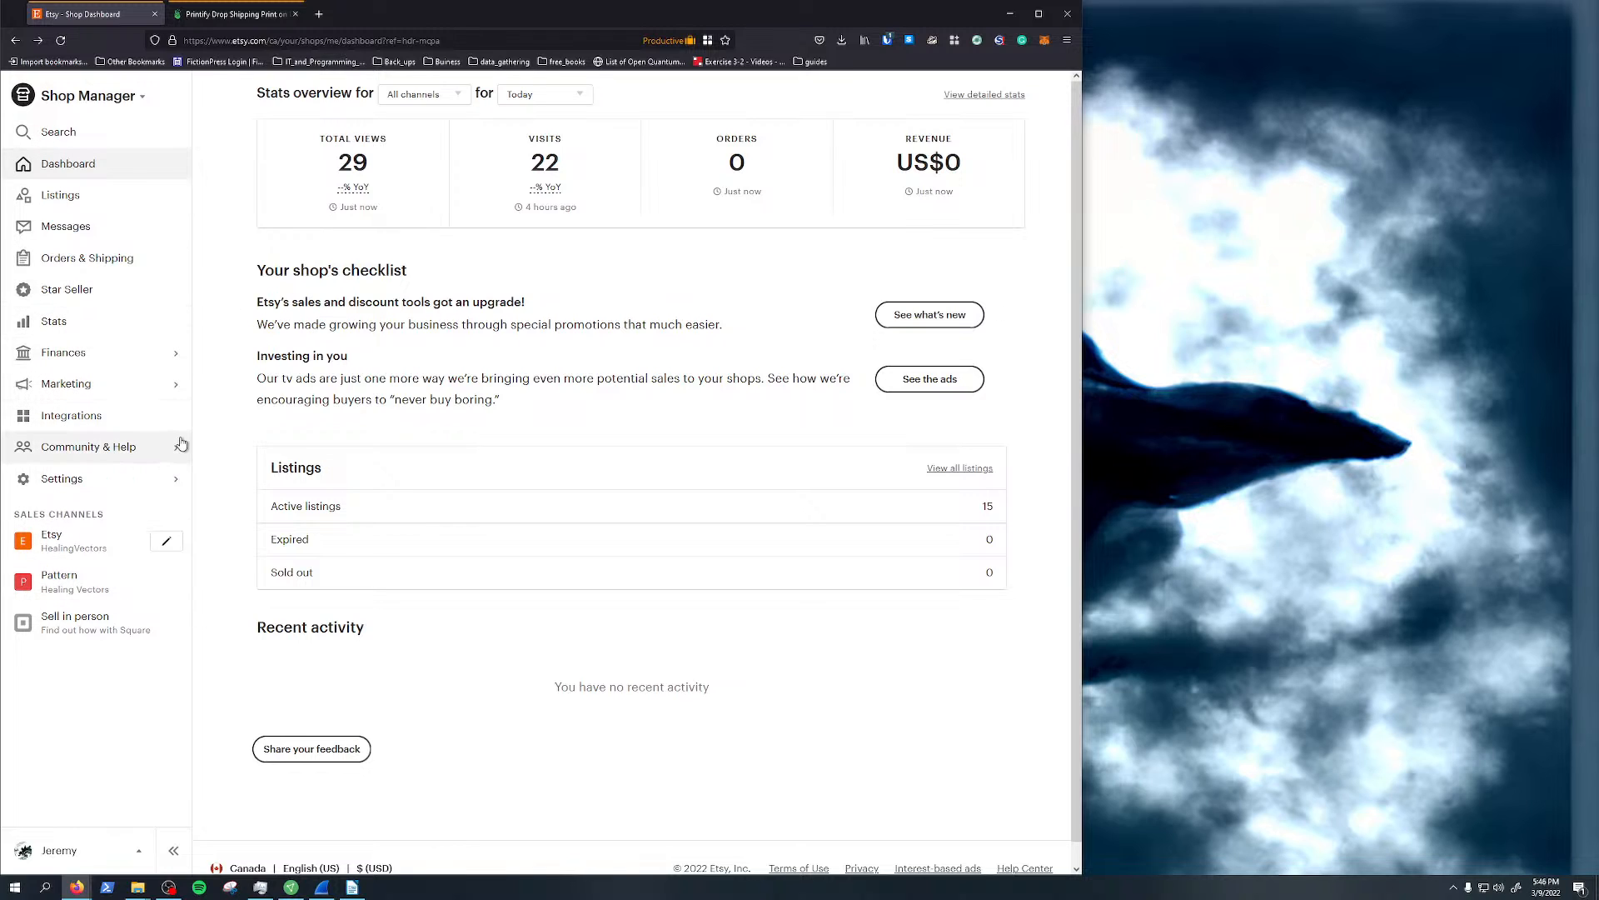
pyautogui.click(78, 540)
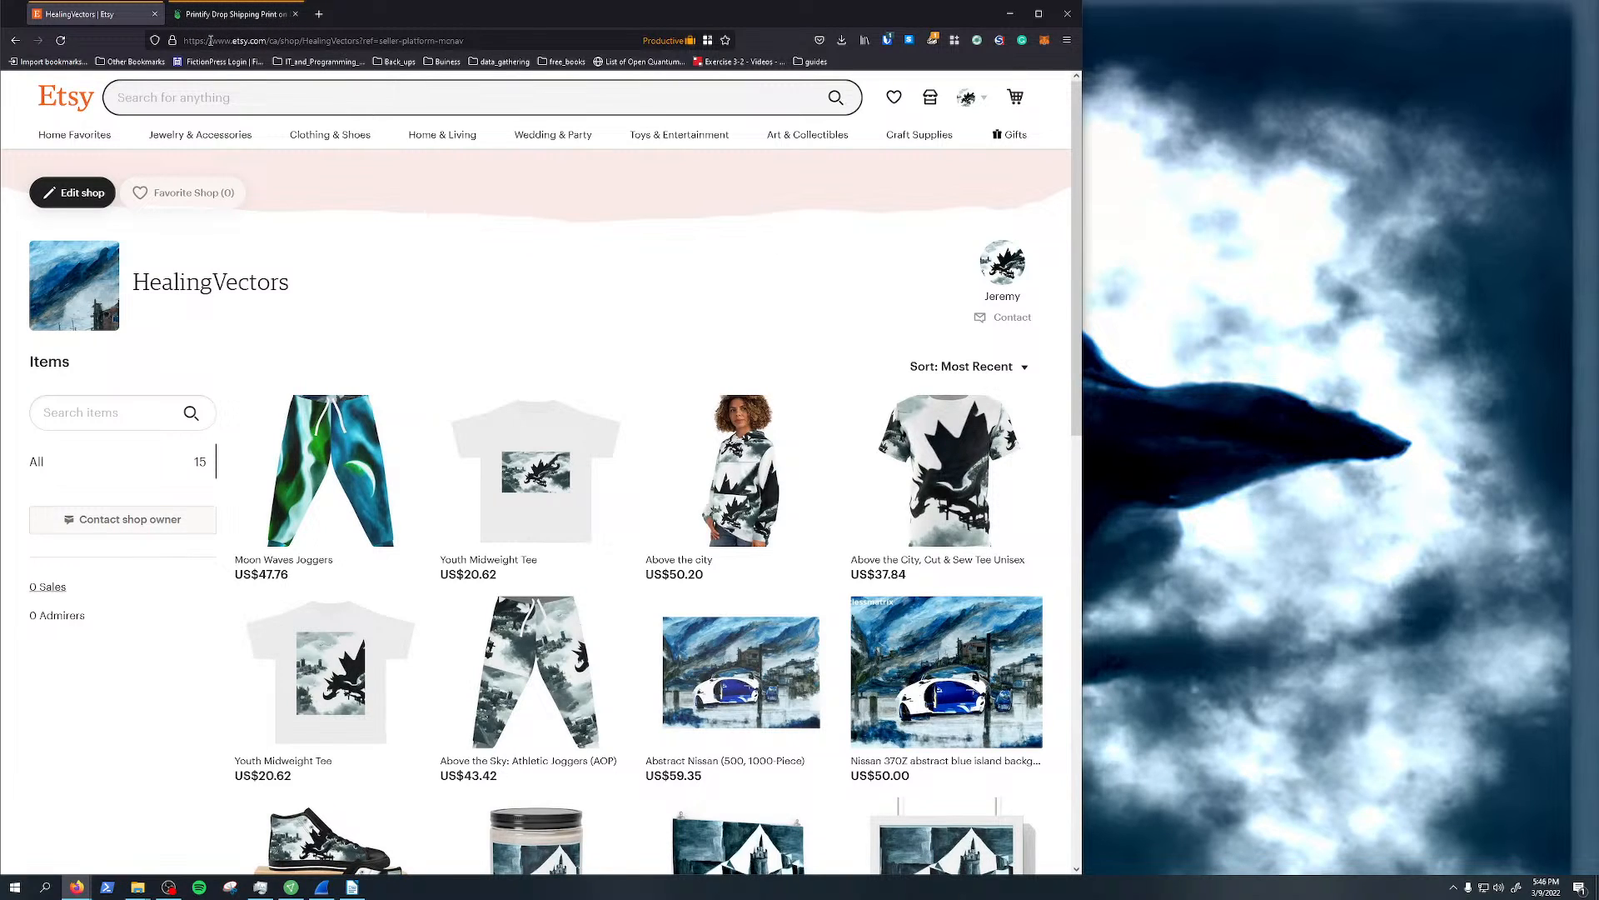
pyautogui.moveTo(211, 40); pyautogui.dragTo(246, 44)
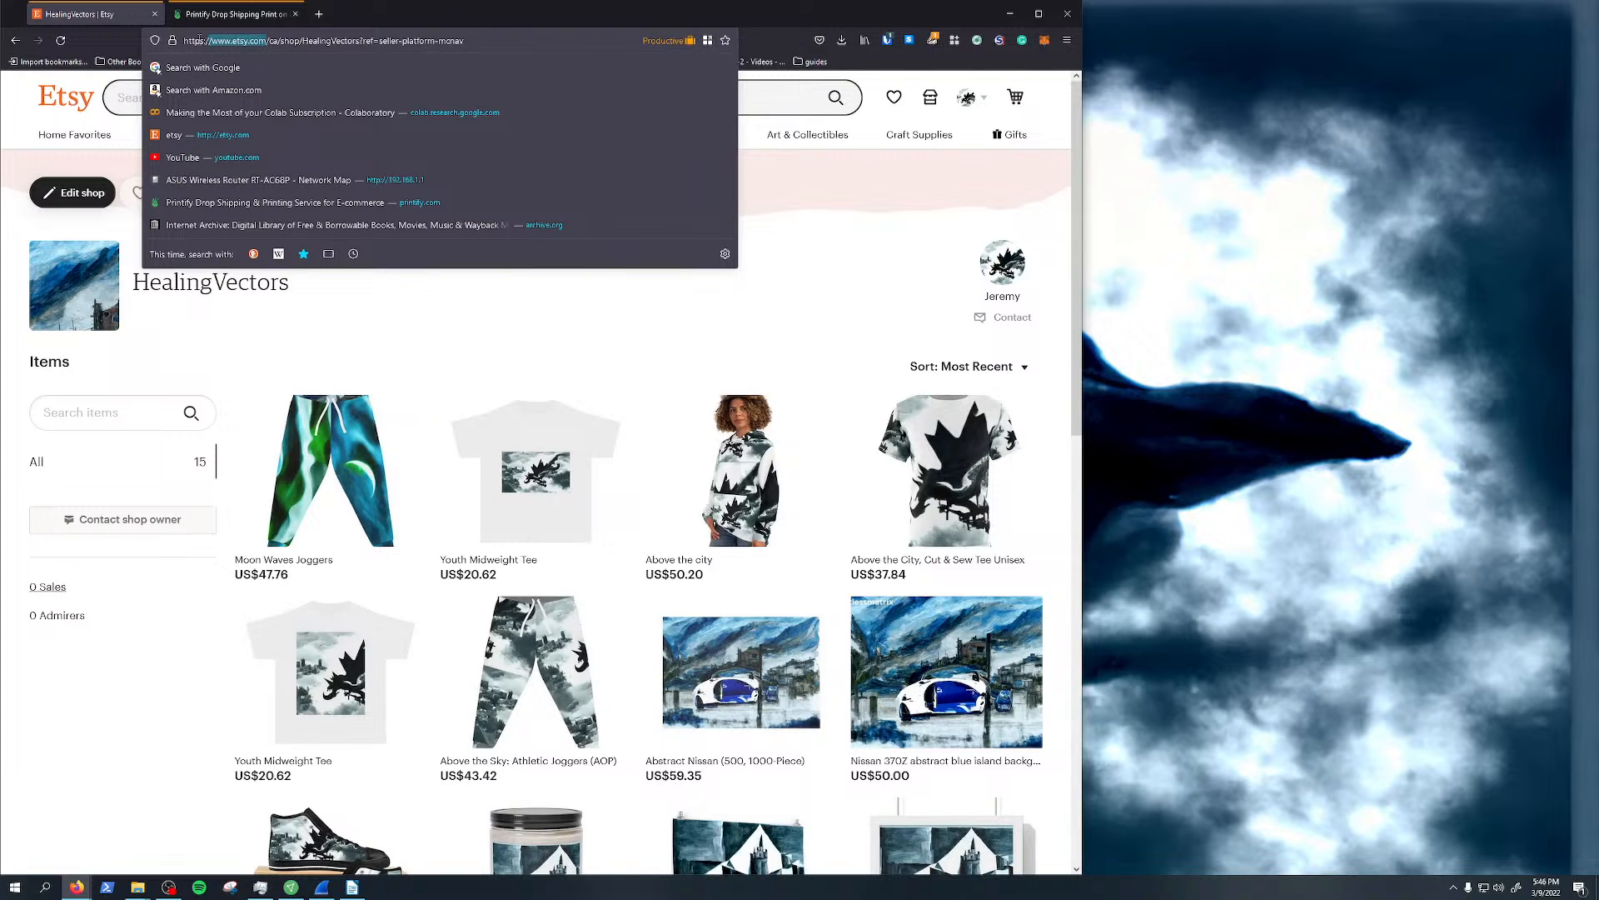
pyautogui.click(633, 184)
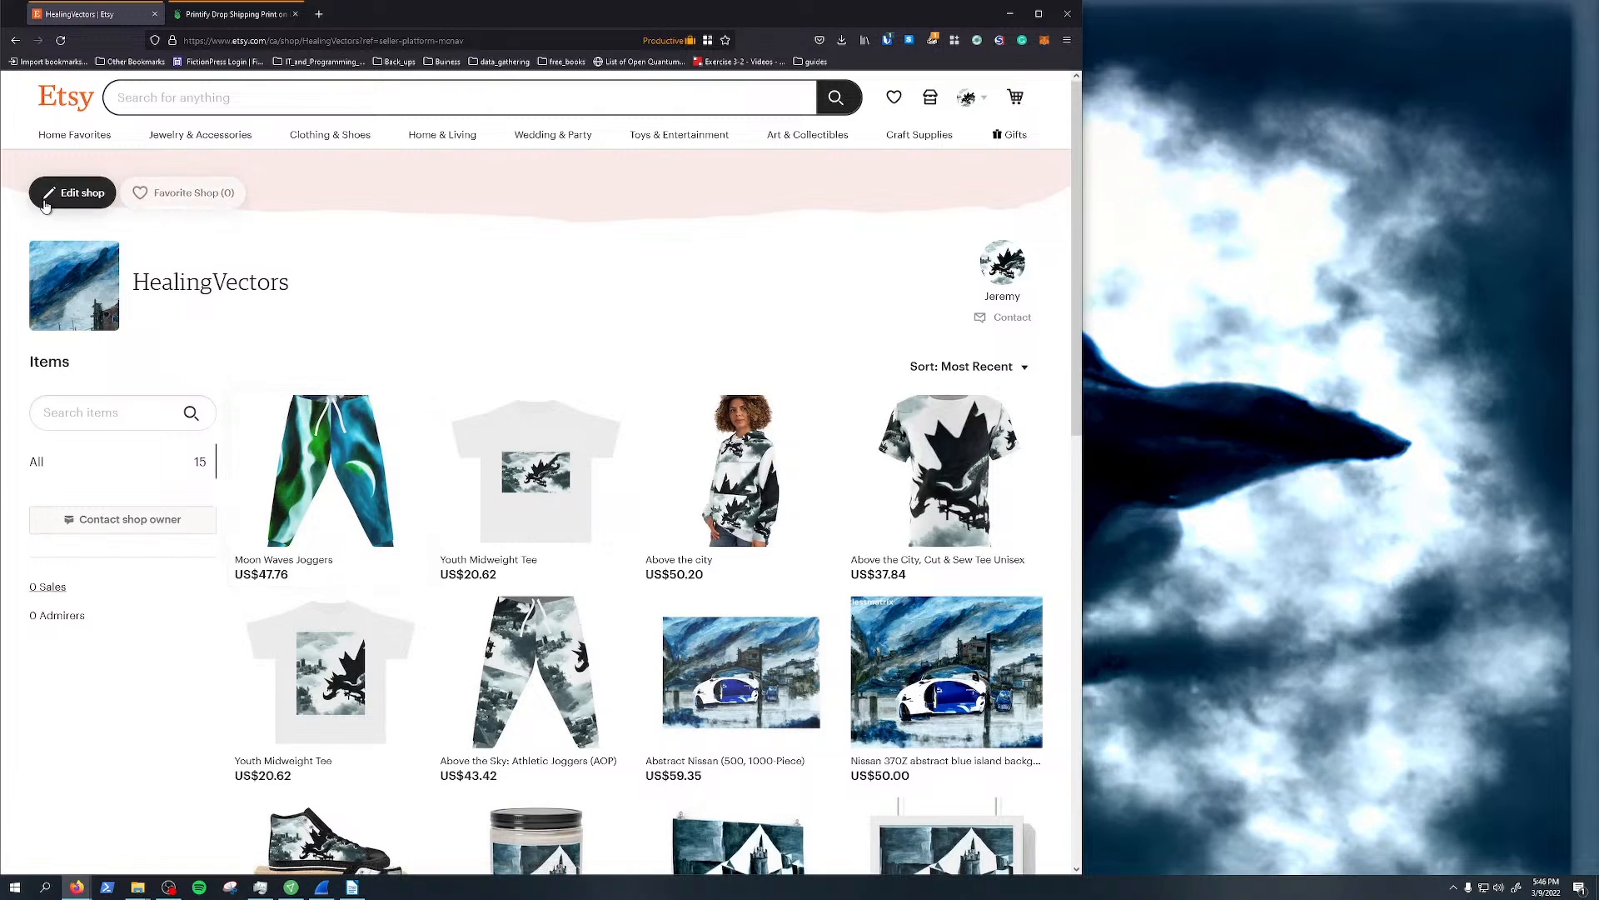
# Look through the product listings in the HealingVectors Etsy storefront, from the joggers and tees to the posters and mouse pad
pyautogui.scroll(-3, 466, 341)
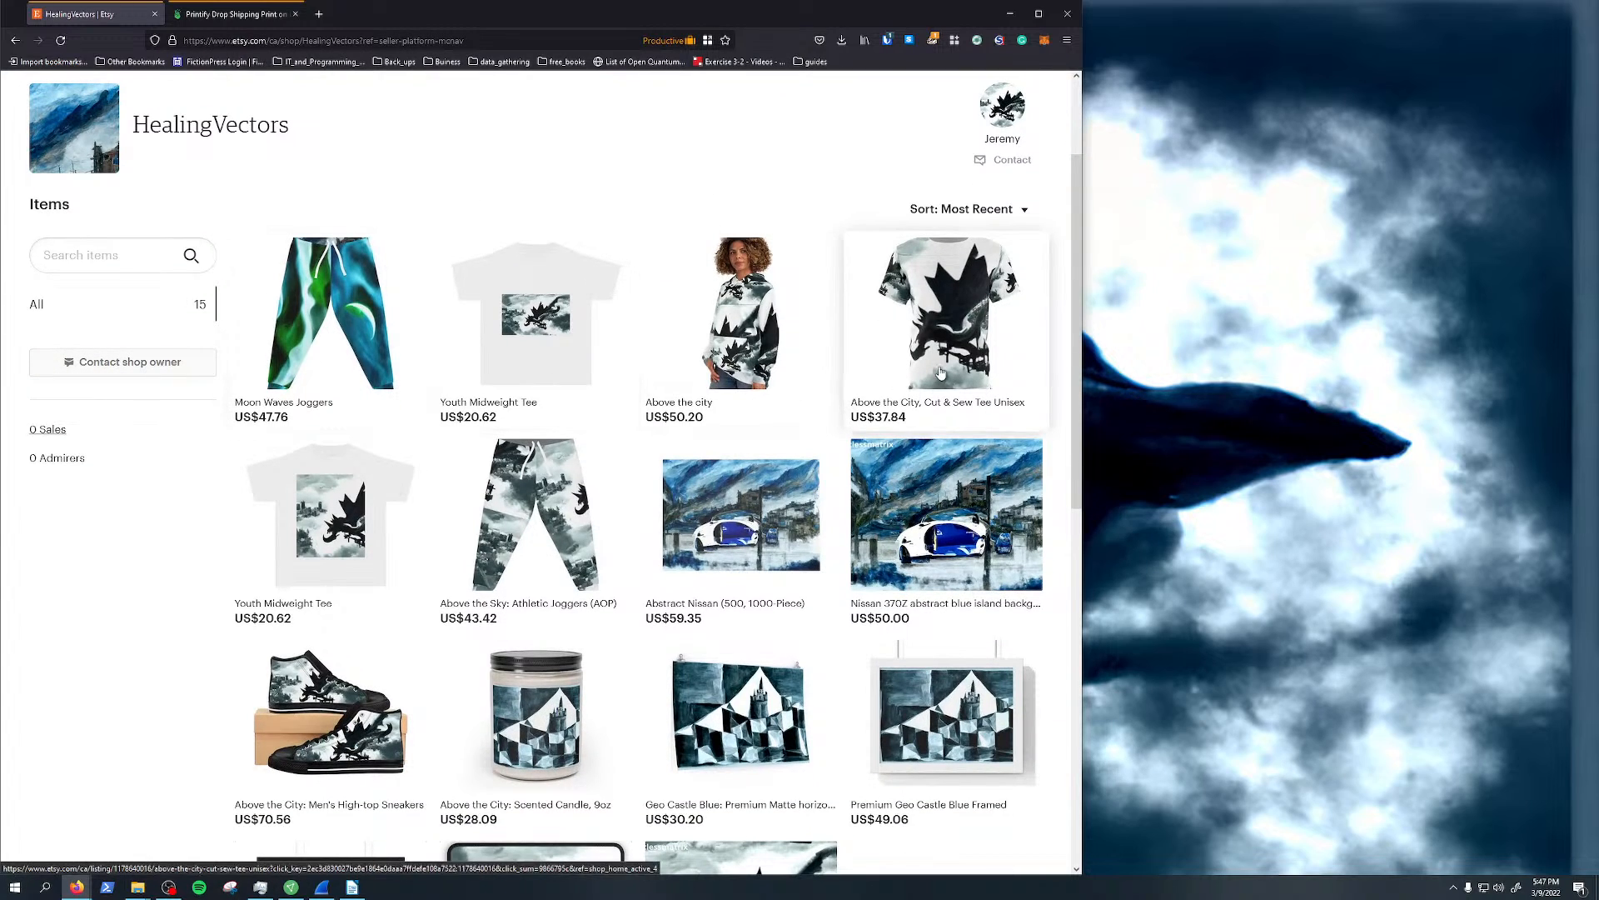
pyautogui.scroll(-5, 941, 373)
pyautogui.scroll(-1, 885, 589)
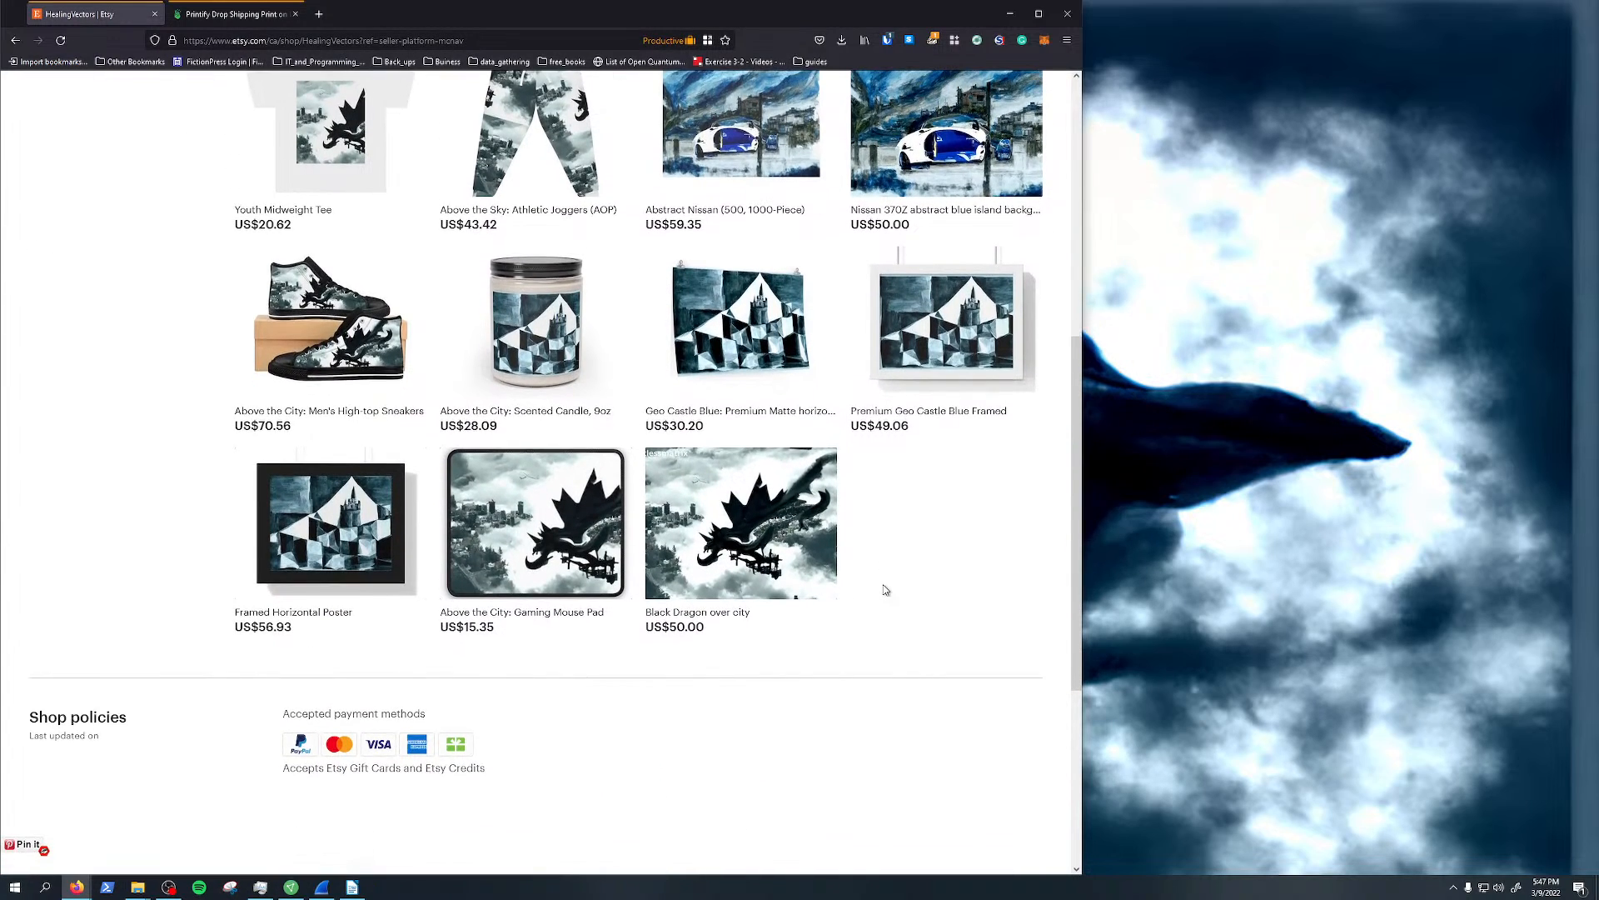
pyautogui.scroll(4, 885, 589)
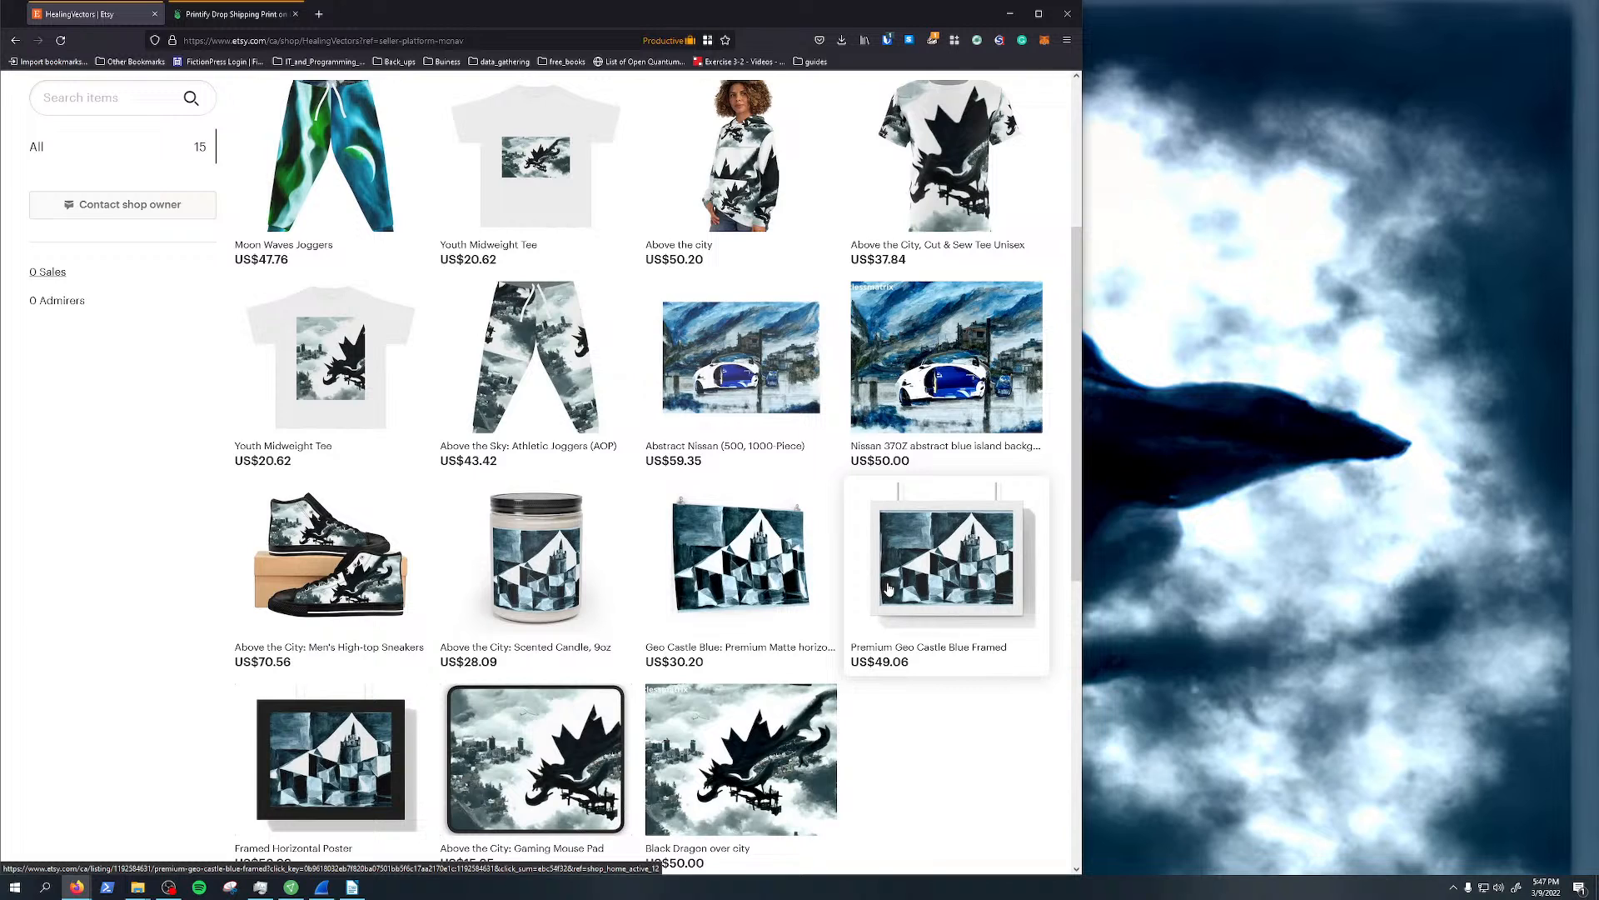
pyautogui.scroll(-1, 888, 589)
pyautogui.scroll(1, 888, 589)
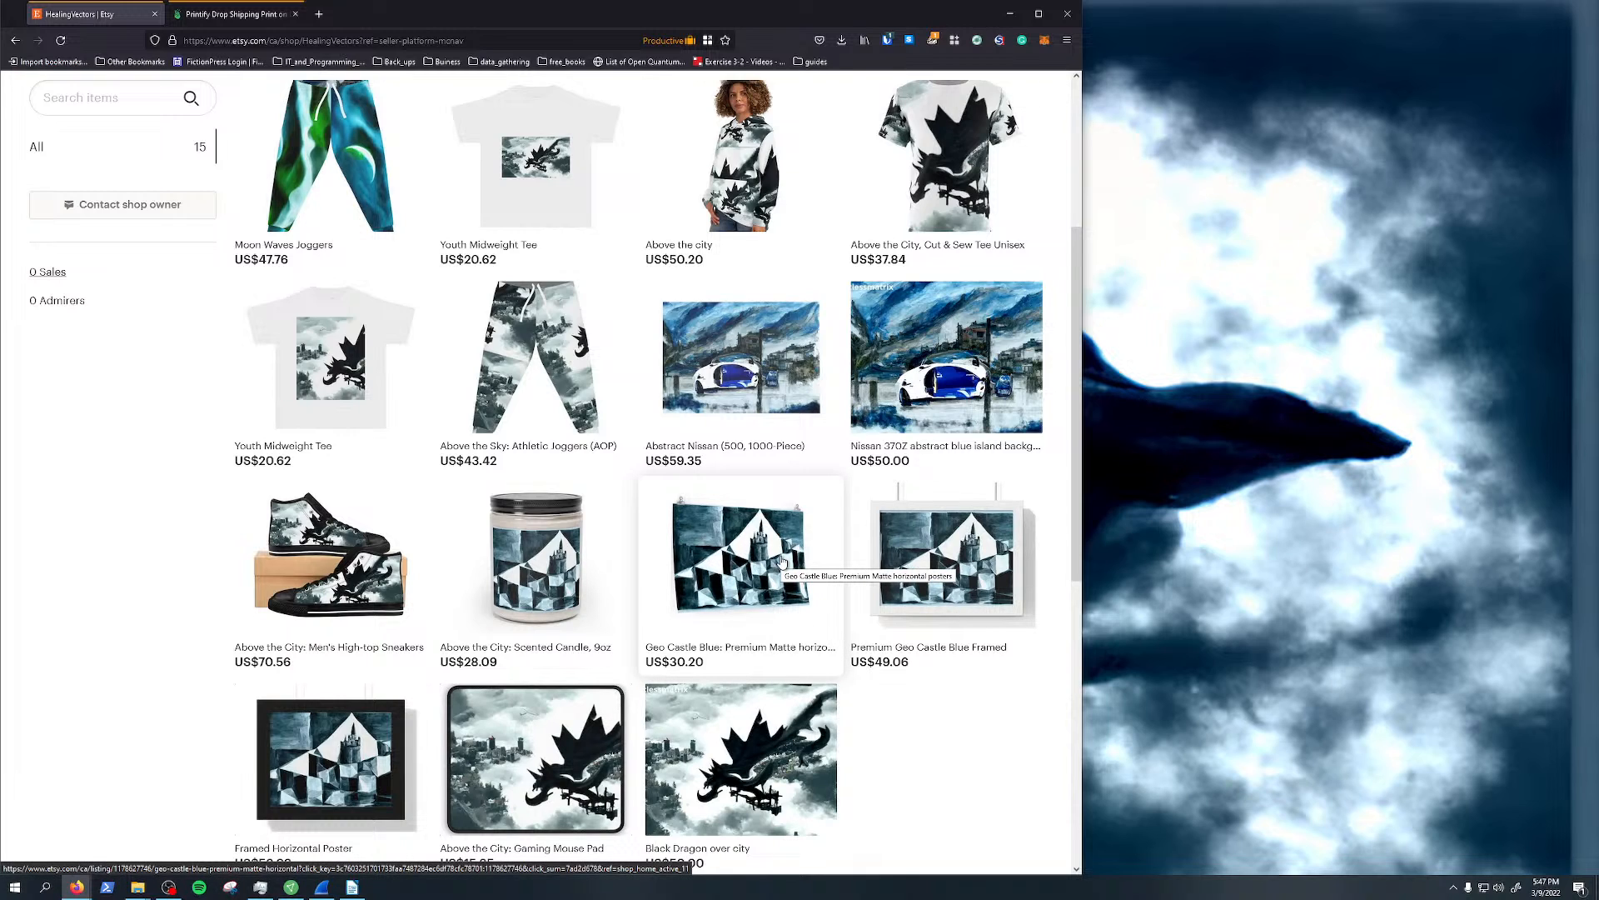
pyautogui.scroll(-1, 786, 628)
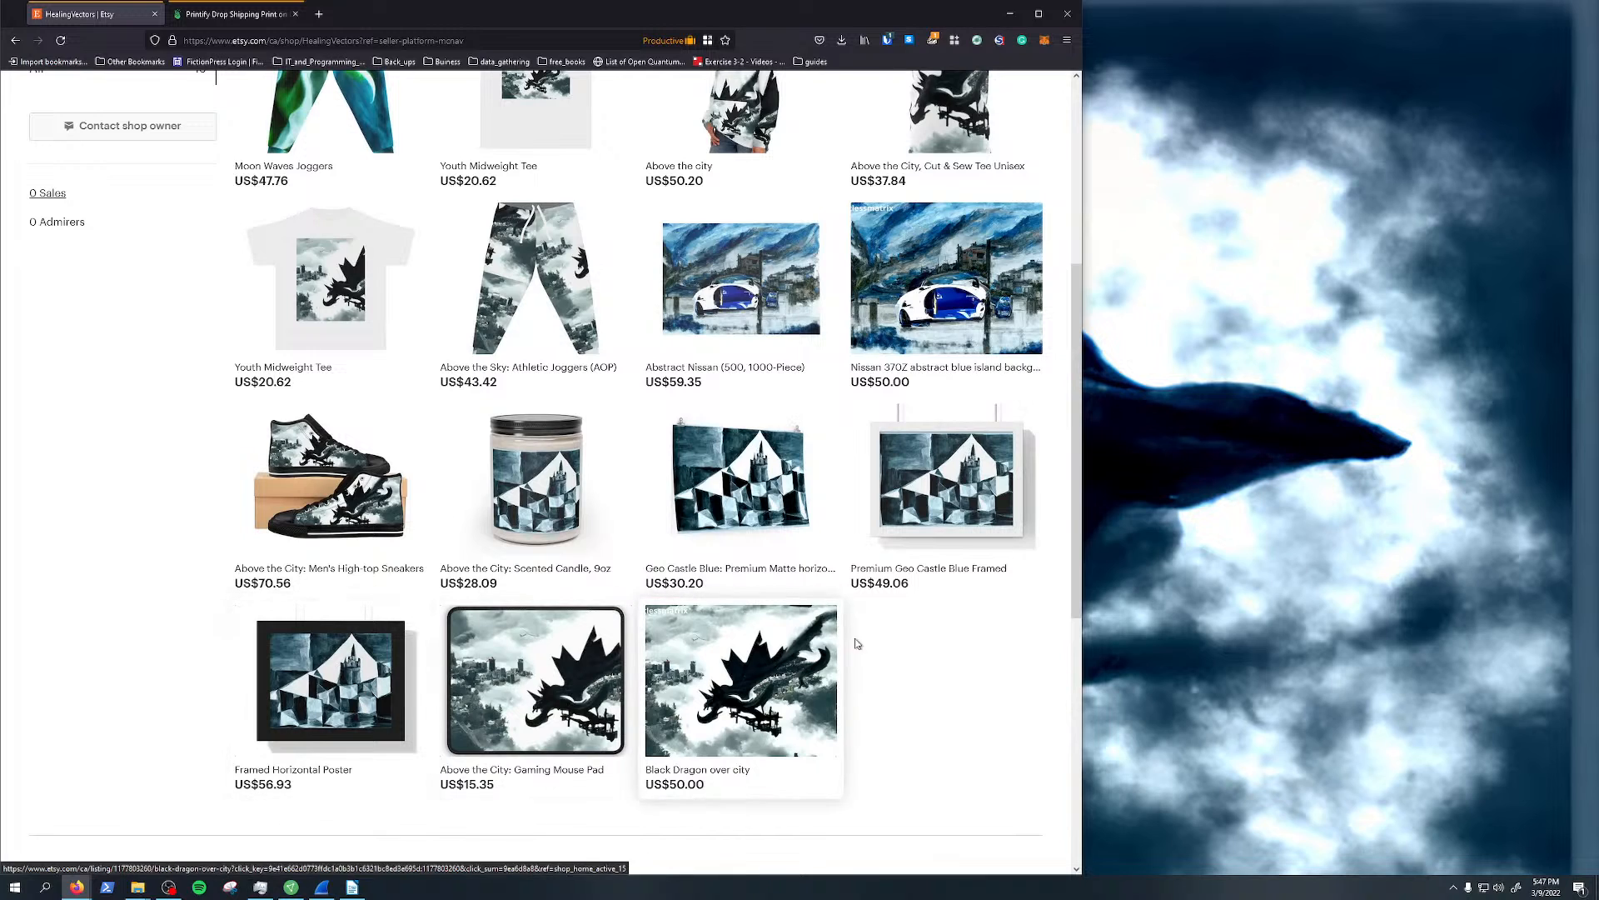
pyautogui.scroll(4, 946, 618)
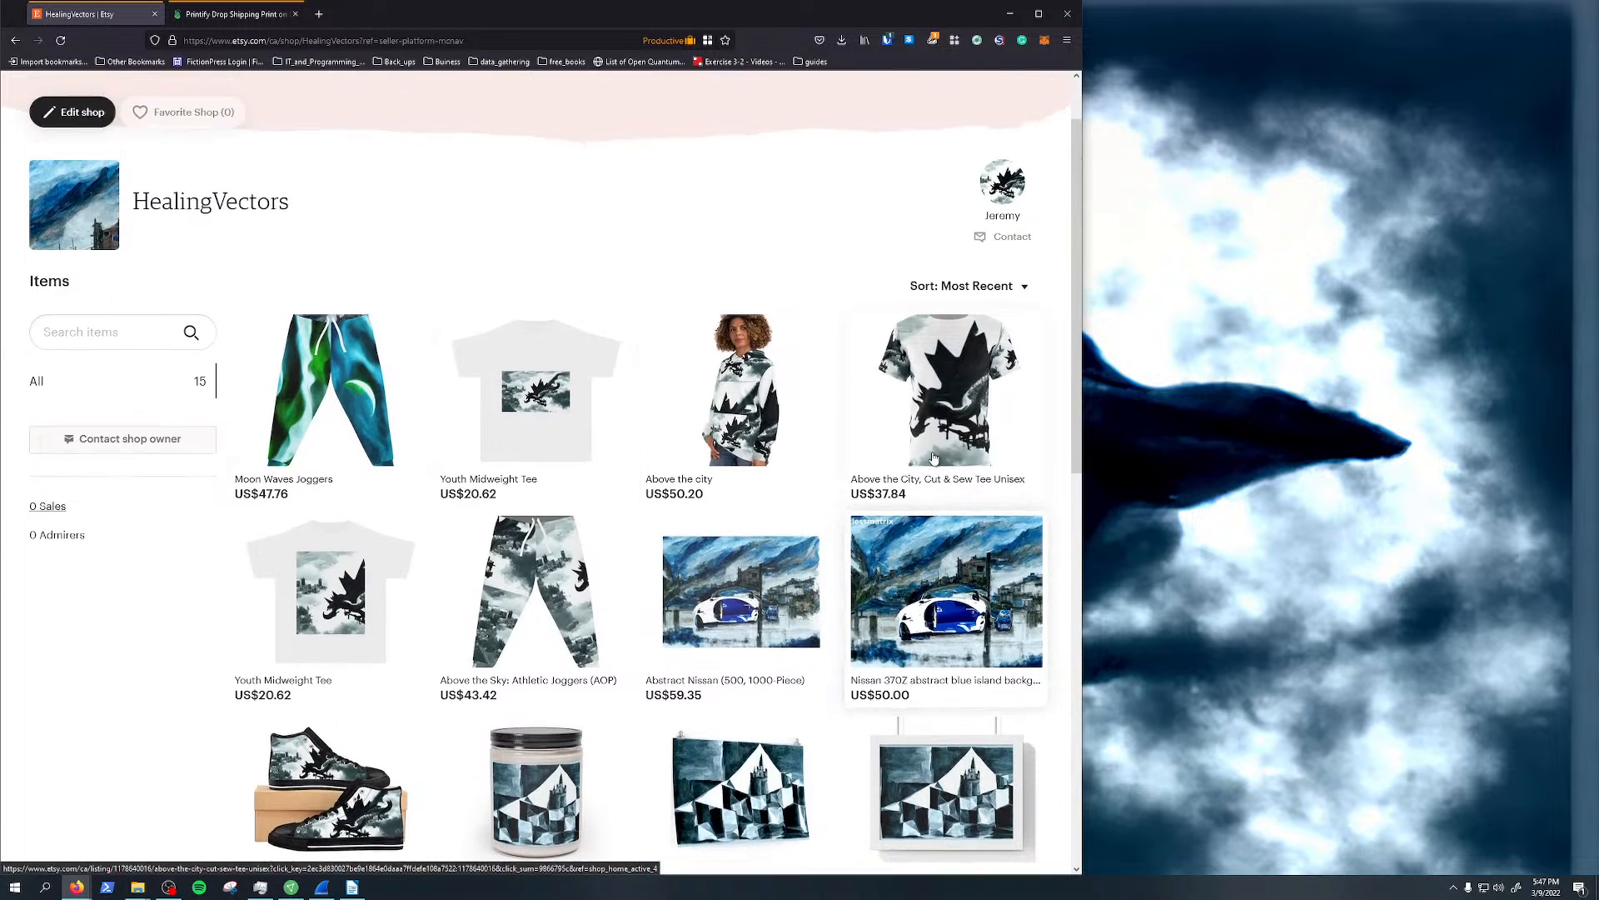
pyautogui.scroll(1, 933, 458)
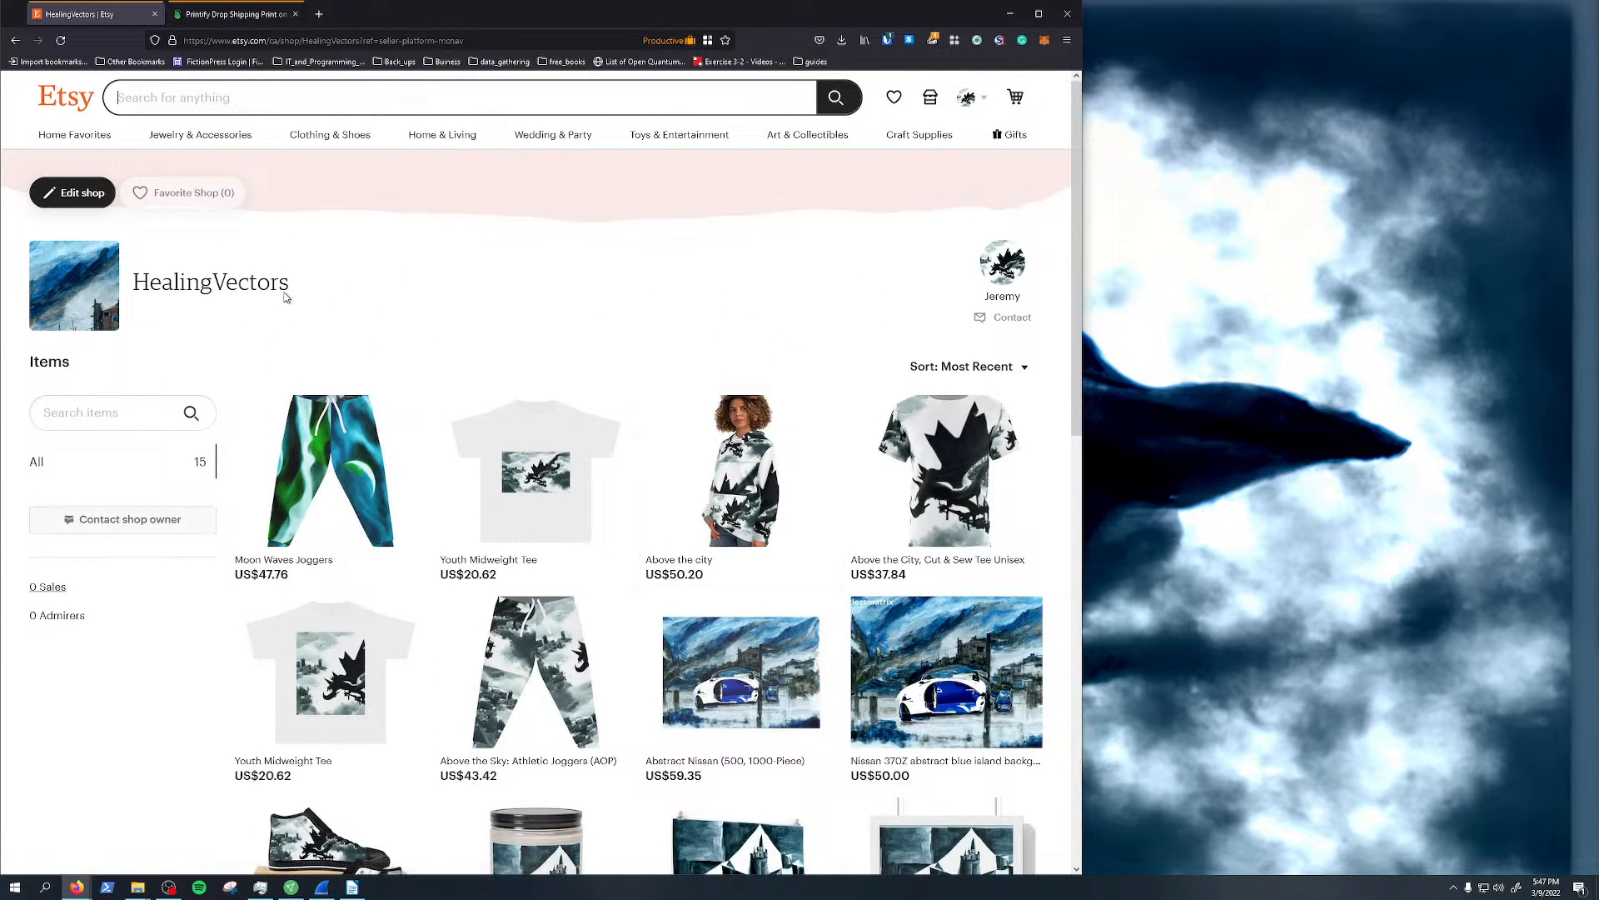
pyautogui.scroll(-4, 667, 325)
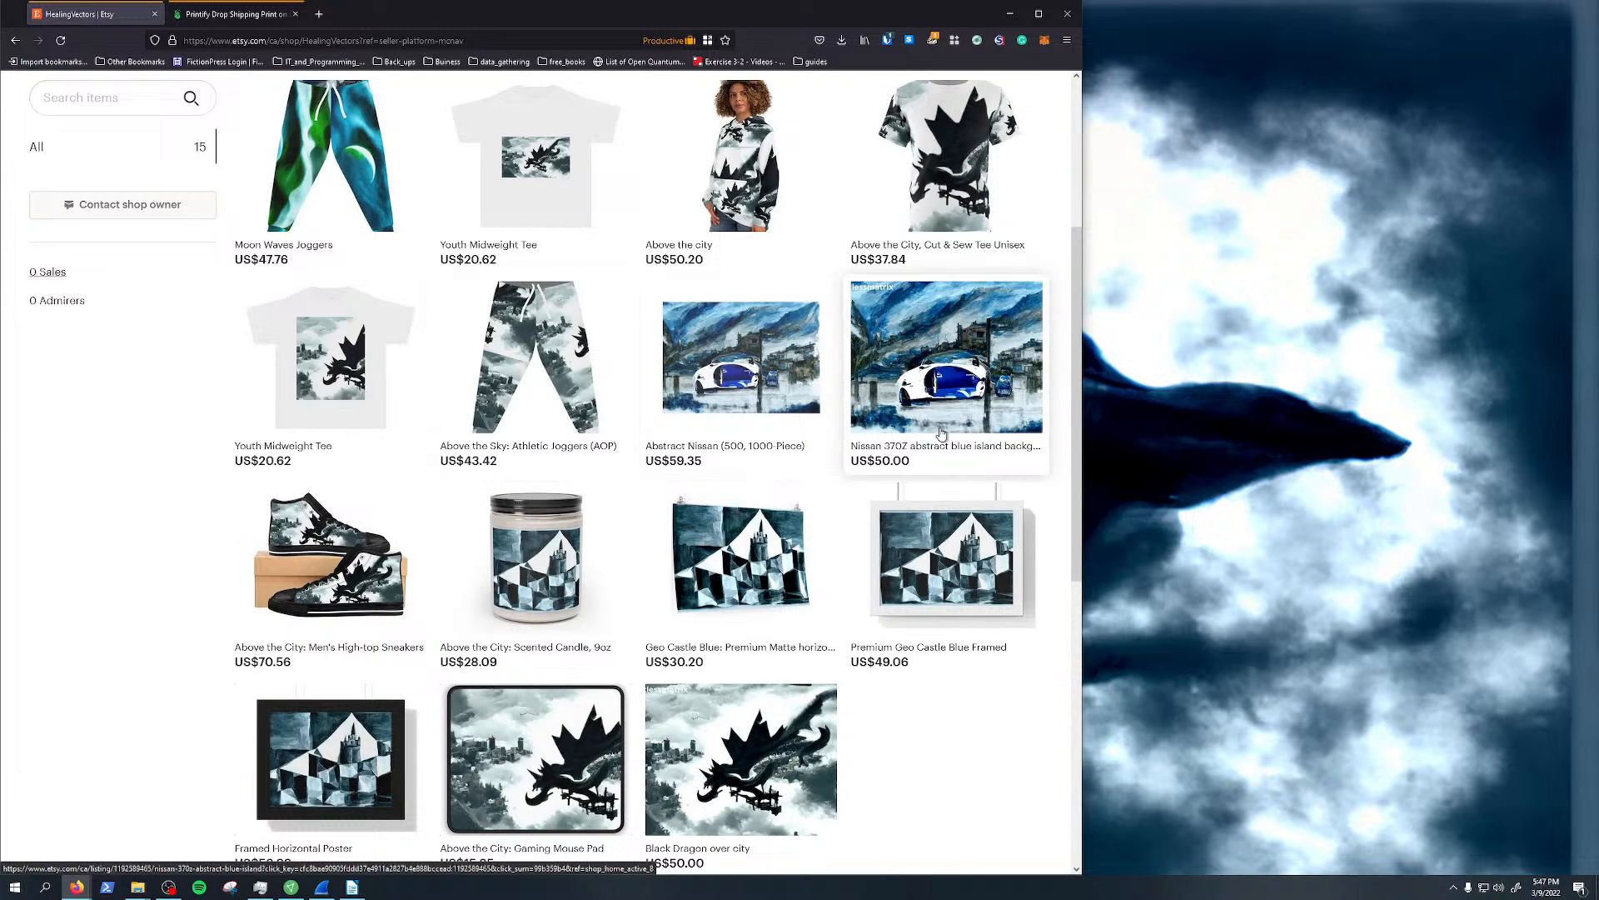
# Review the HealingVectors storefront listings again, between the shop header and the Black Dragon over city item
pyautogui.scroll(3, 916, 614)
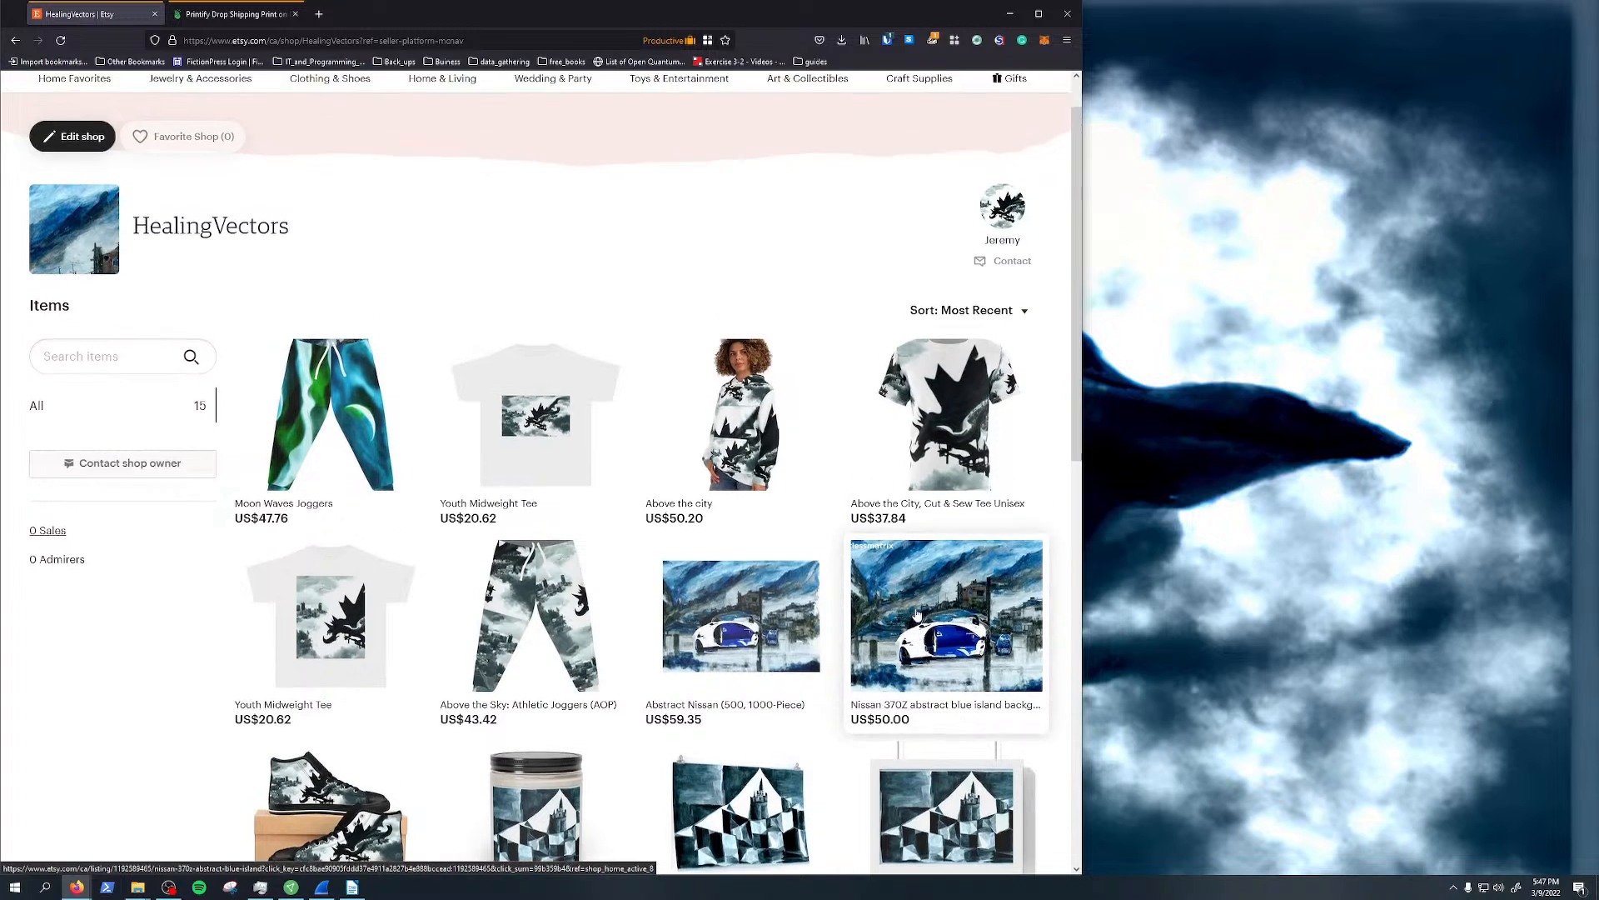
pyautogui.scroll(-3, 917, 614)
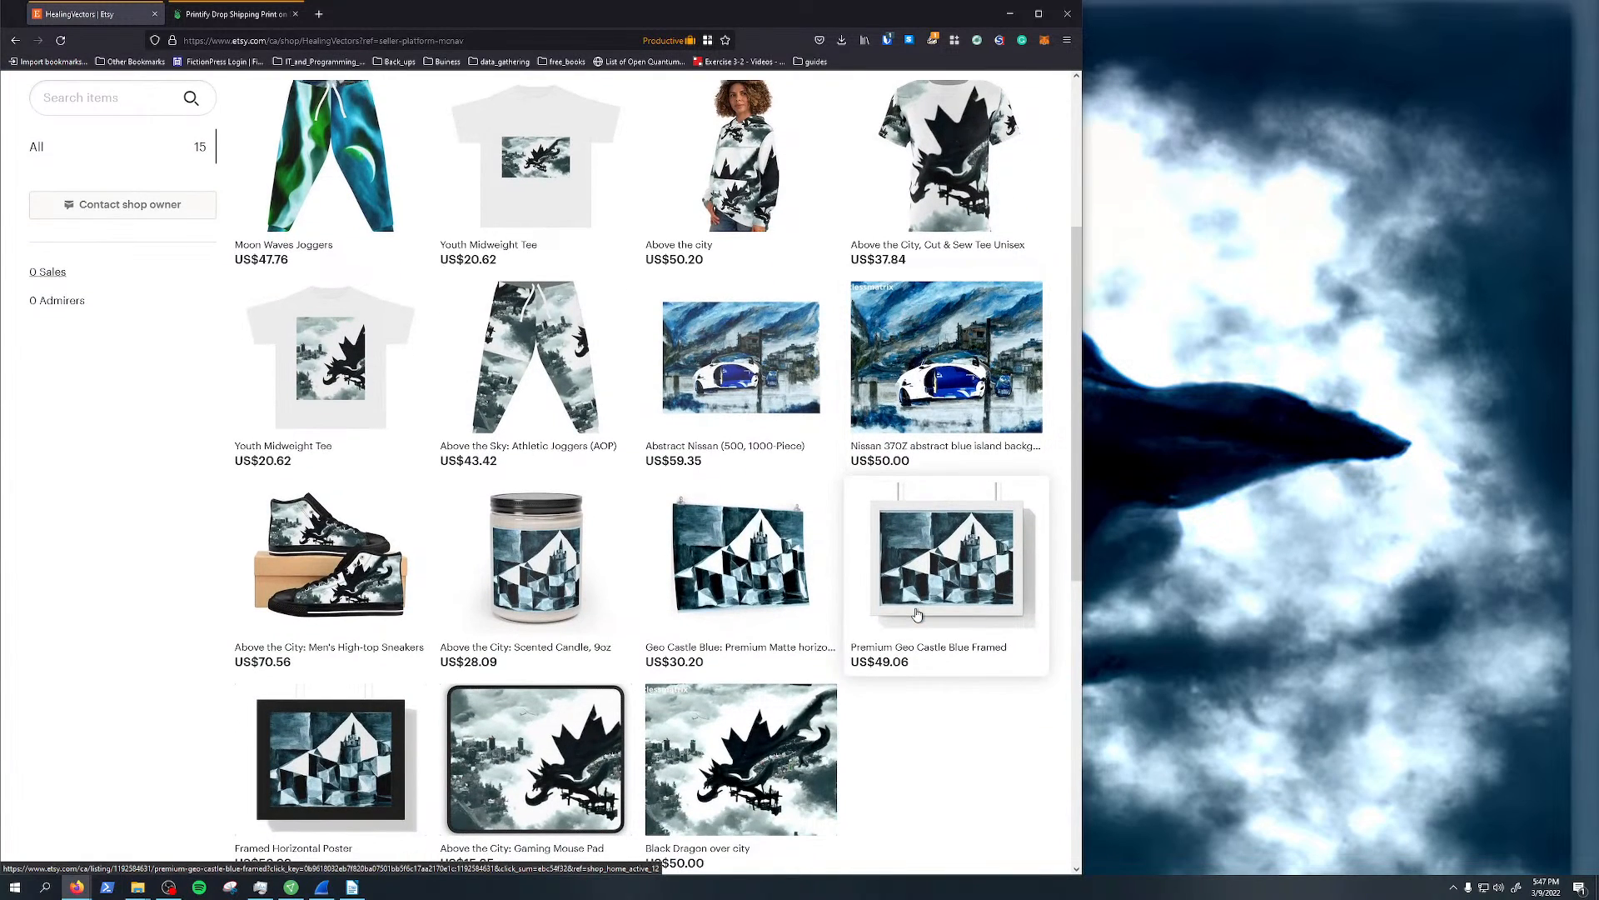
pyautogui.scroll(3, 916, 614)
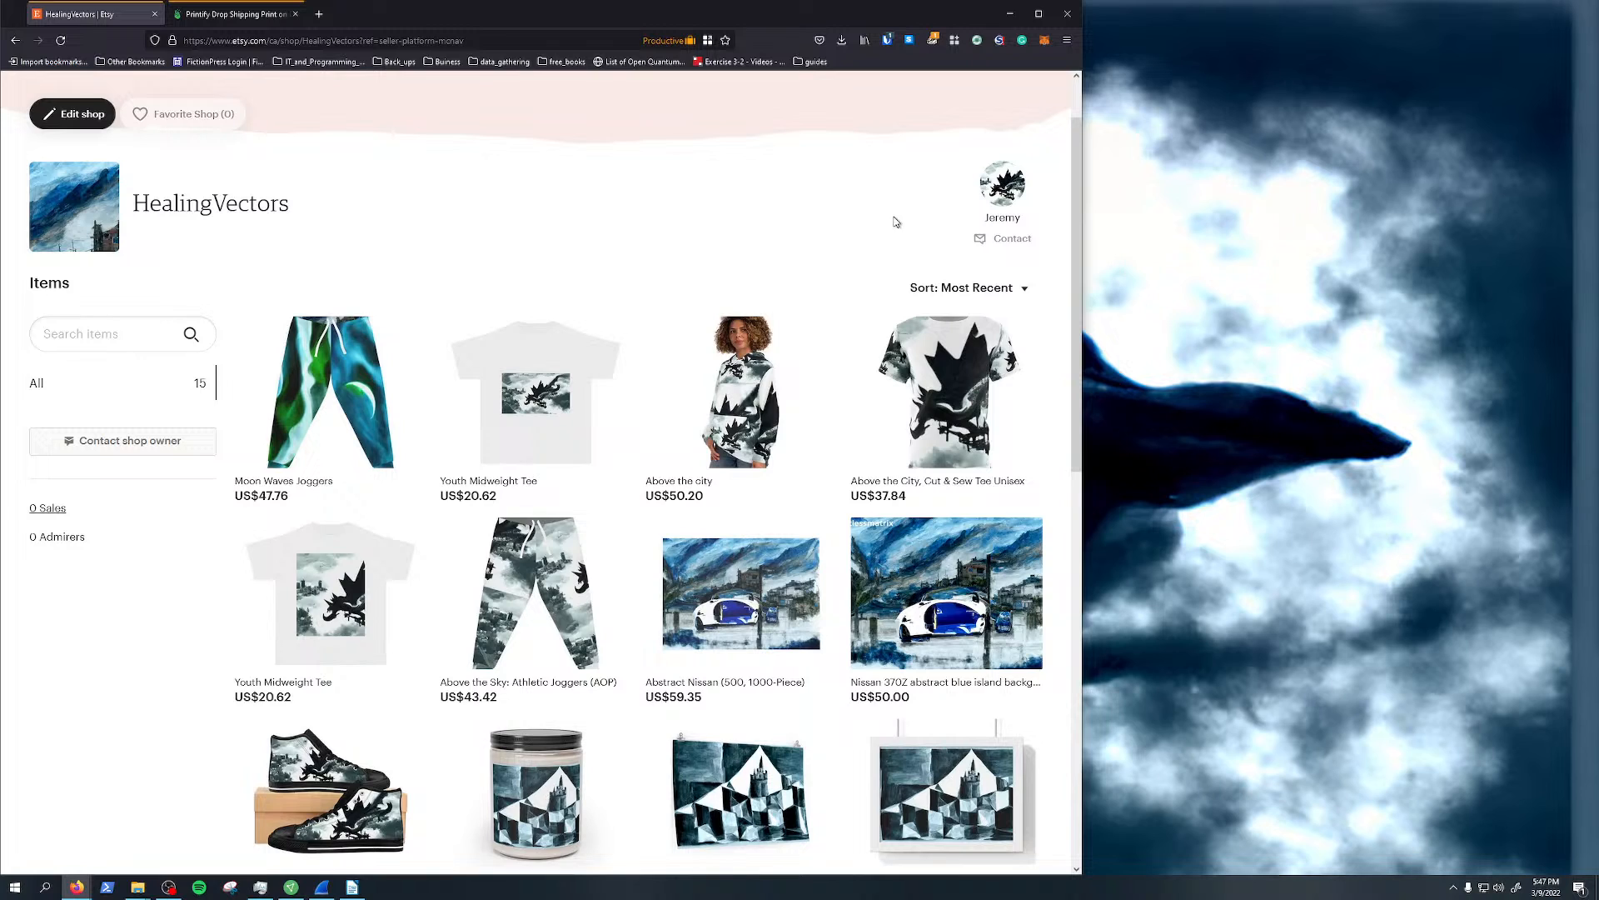
pyautogui.scroll(-4, 758, 378)
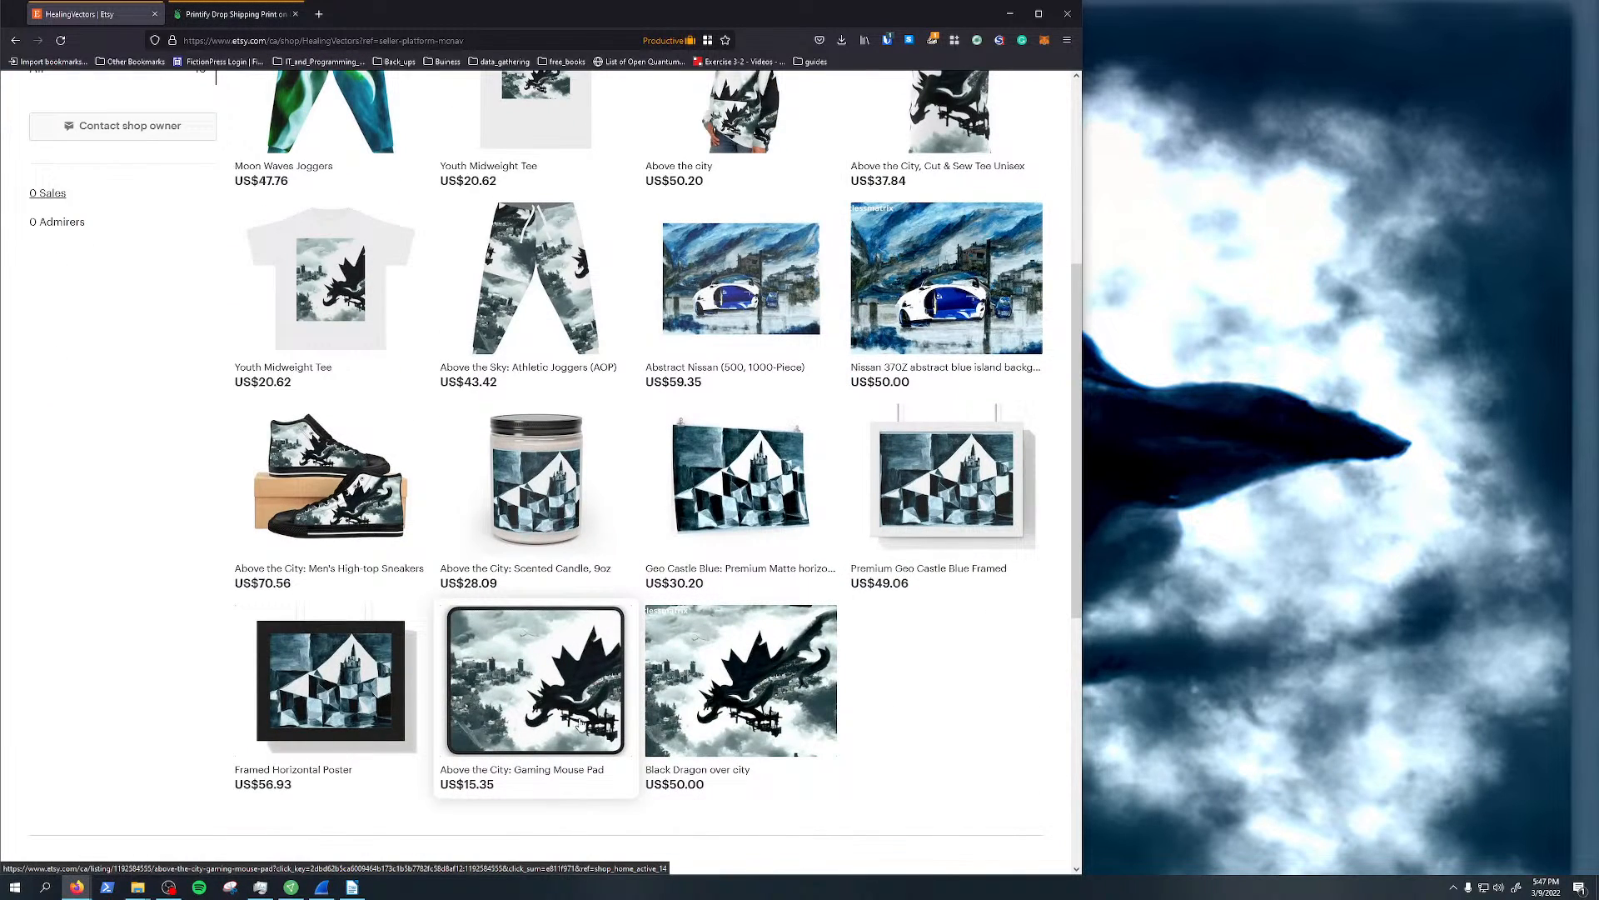
pyautogui.scroll(3, 454, 436)
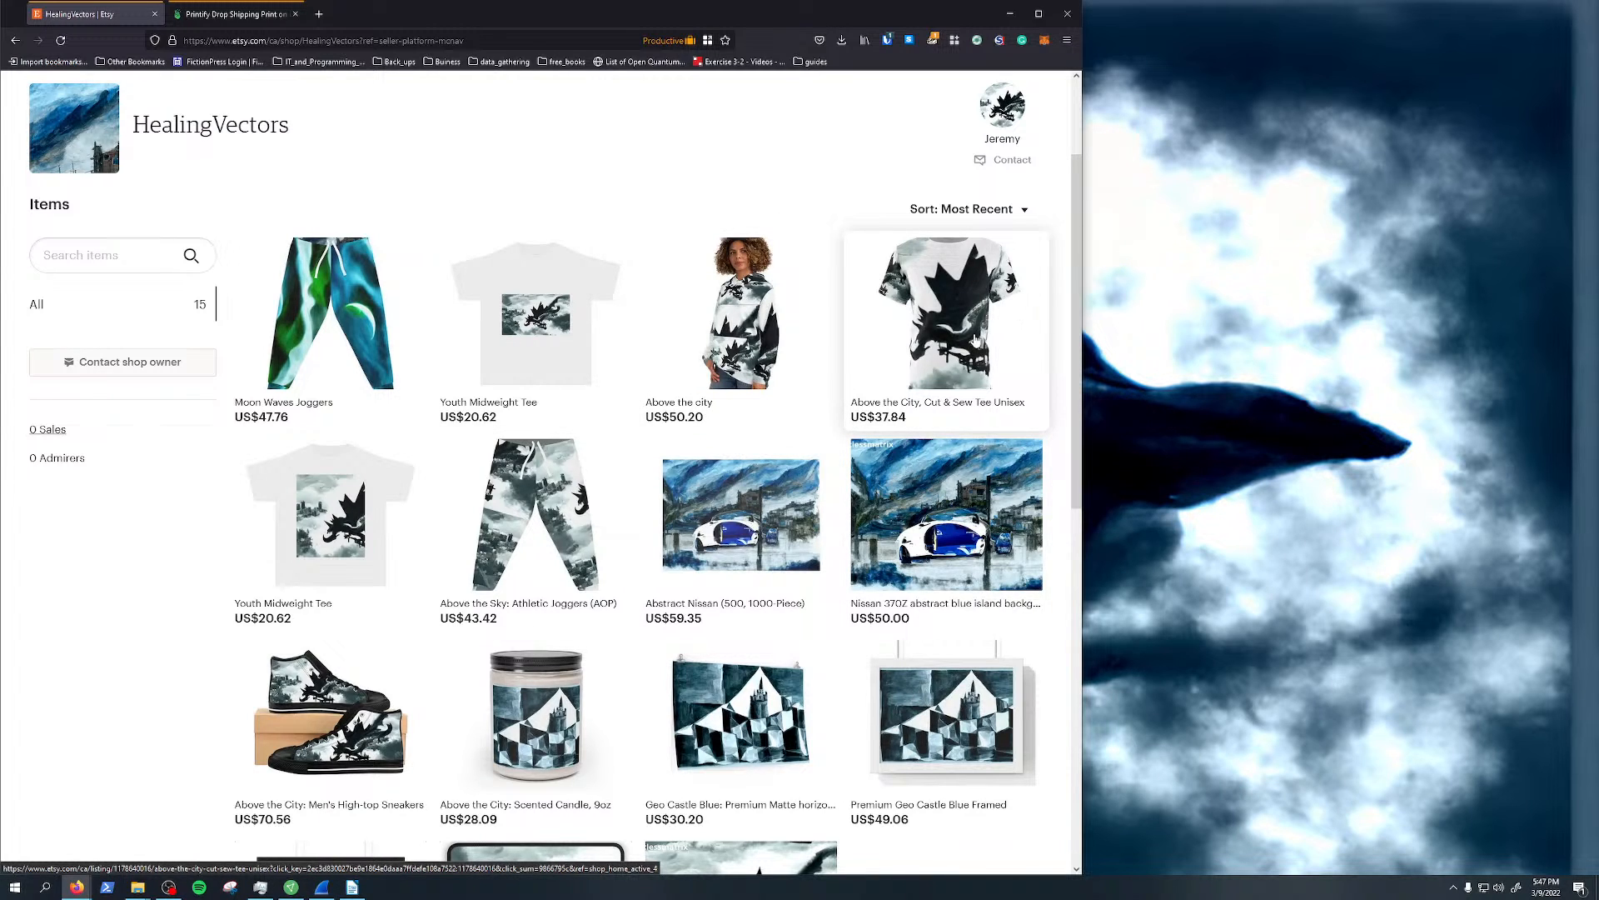
# Switch to Printify, go back from the Men's High-top Sneakers details to My Products, and look through the first page of products
pyautogui.click(234, 15)
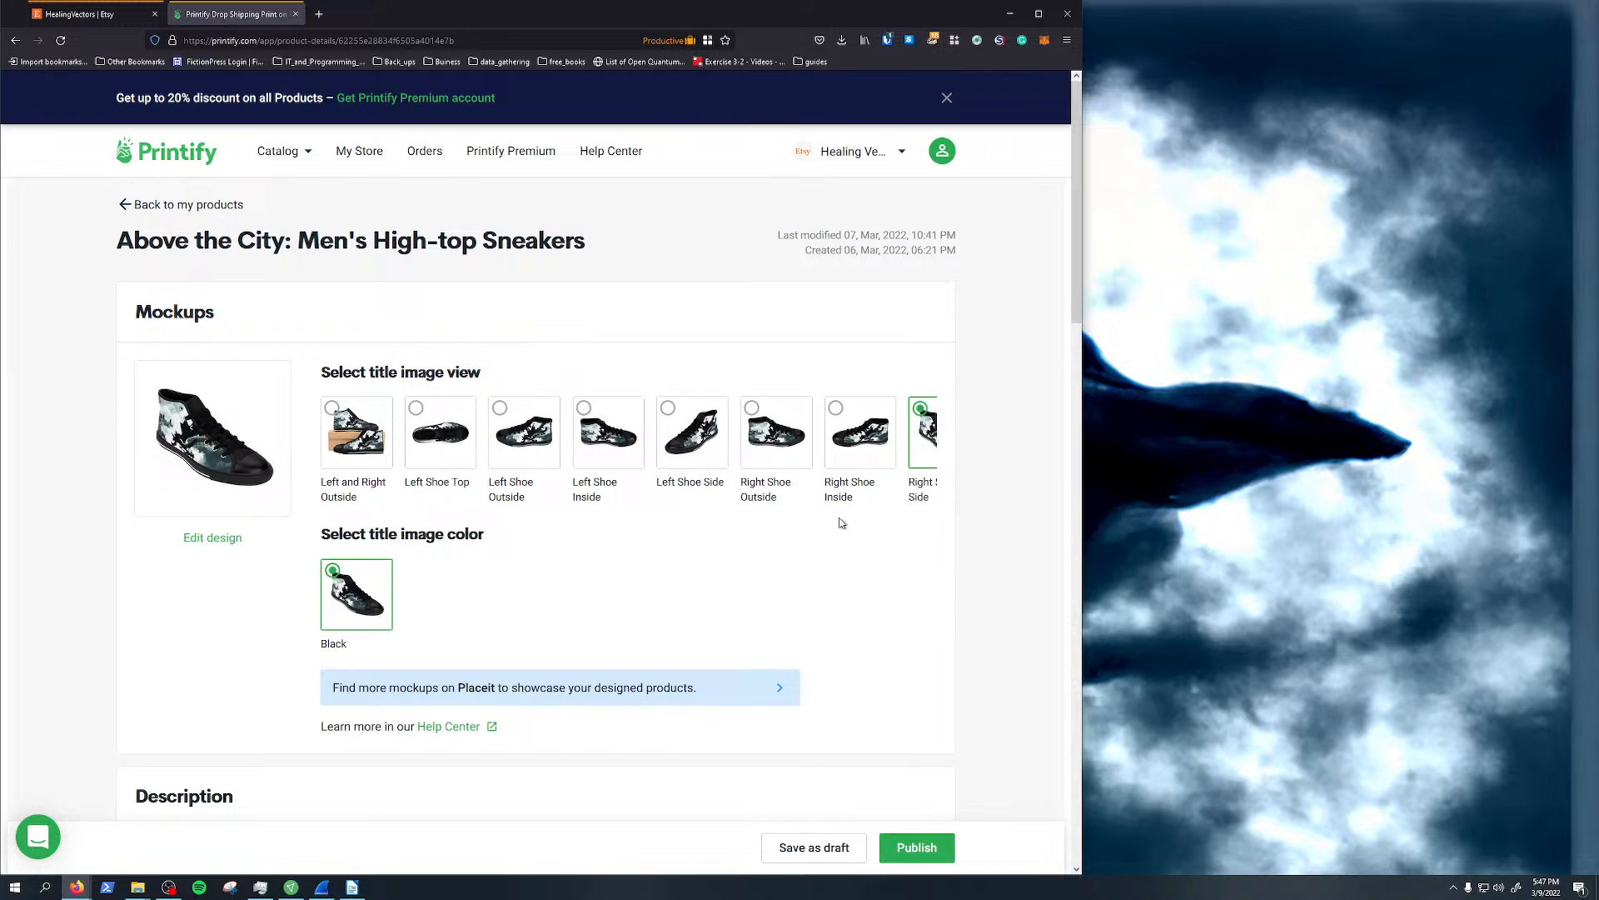
pyautogui.click(163, 205)
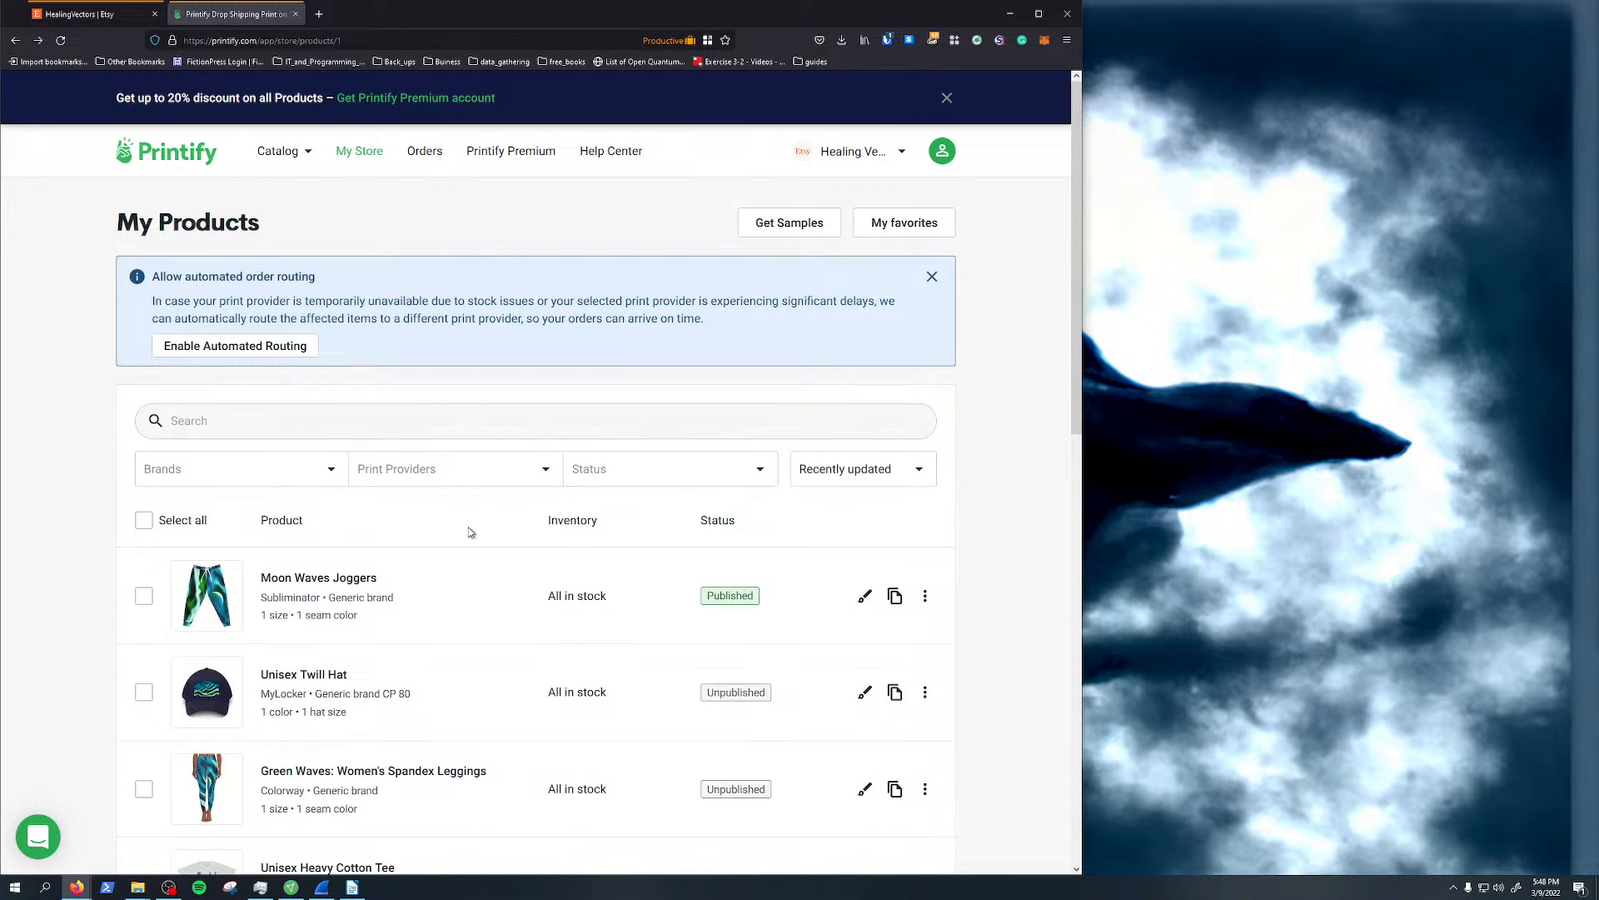
pyautogui.scroll(-3, 468, 533)
pyautogui.scroll(-2, 464, 535)
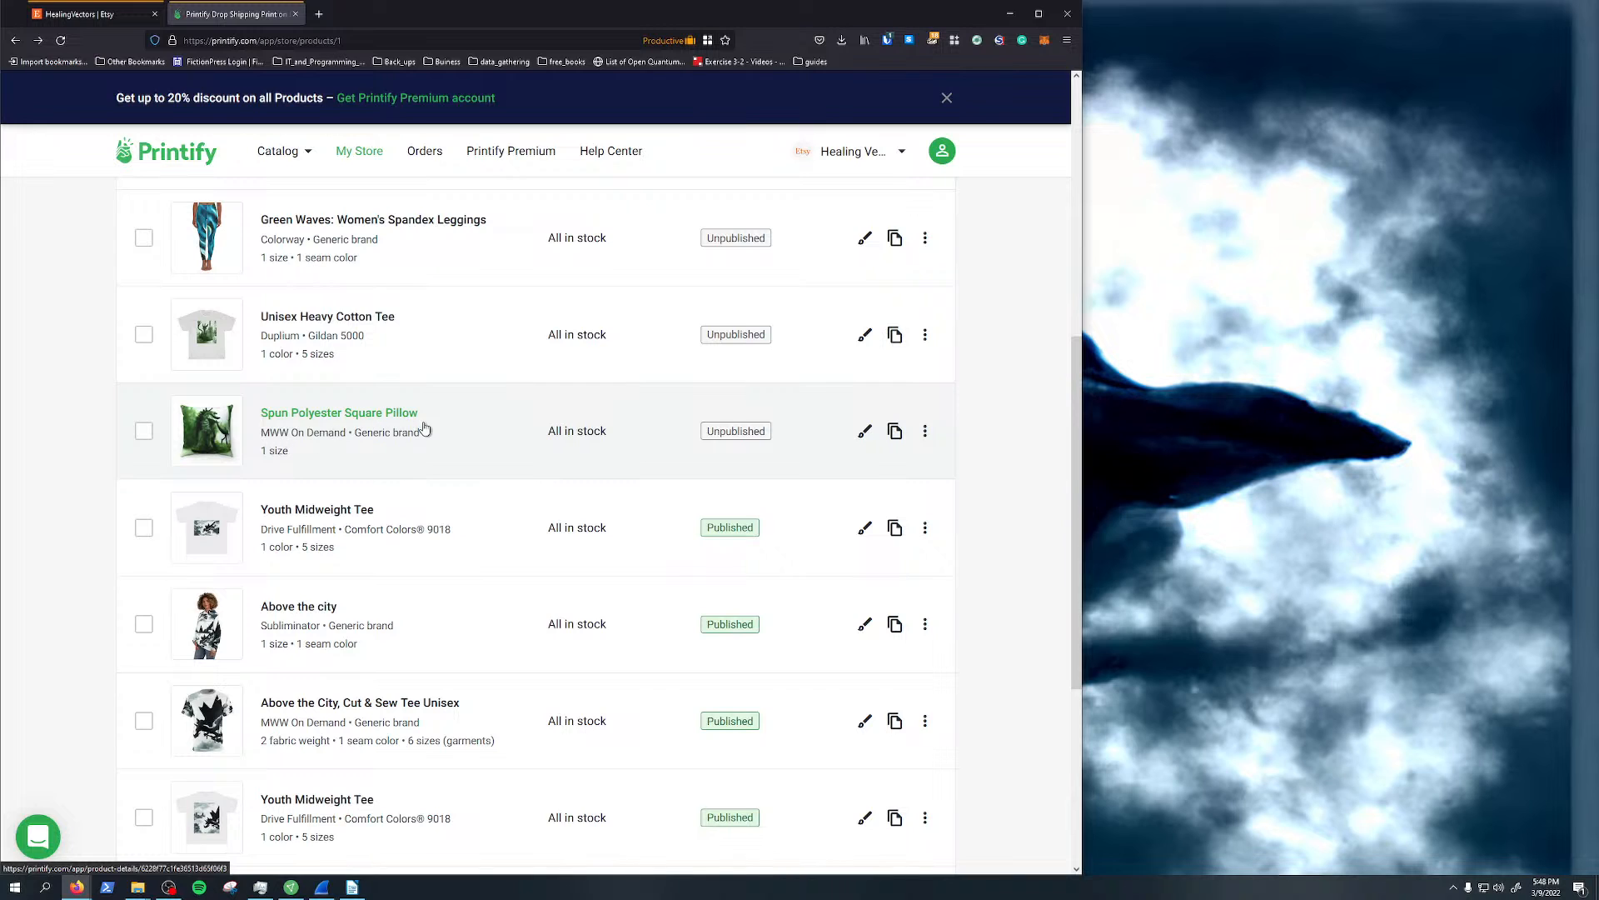
pyautogui.scroll(-2, 329, 522)
pyautogui.scroll(-3, 387, 528)
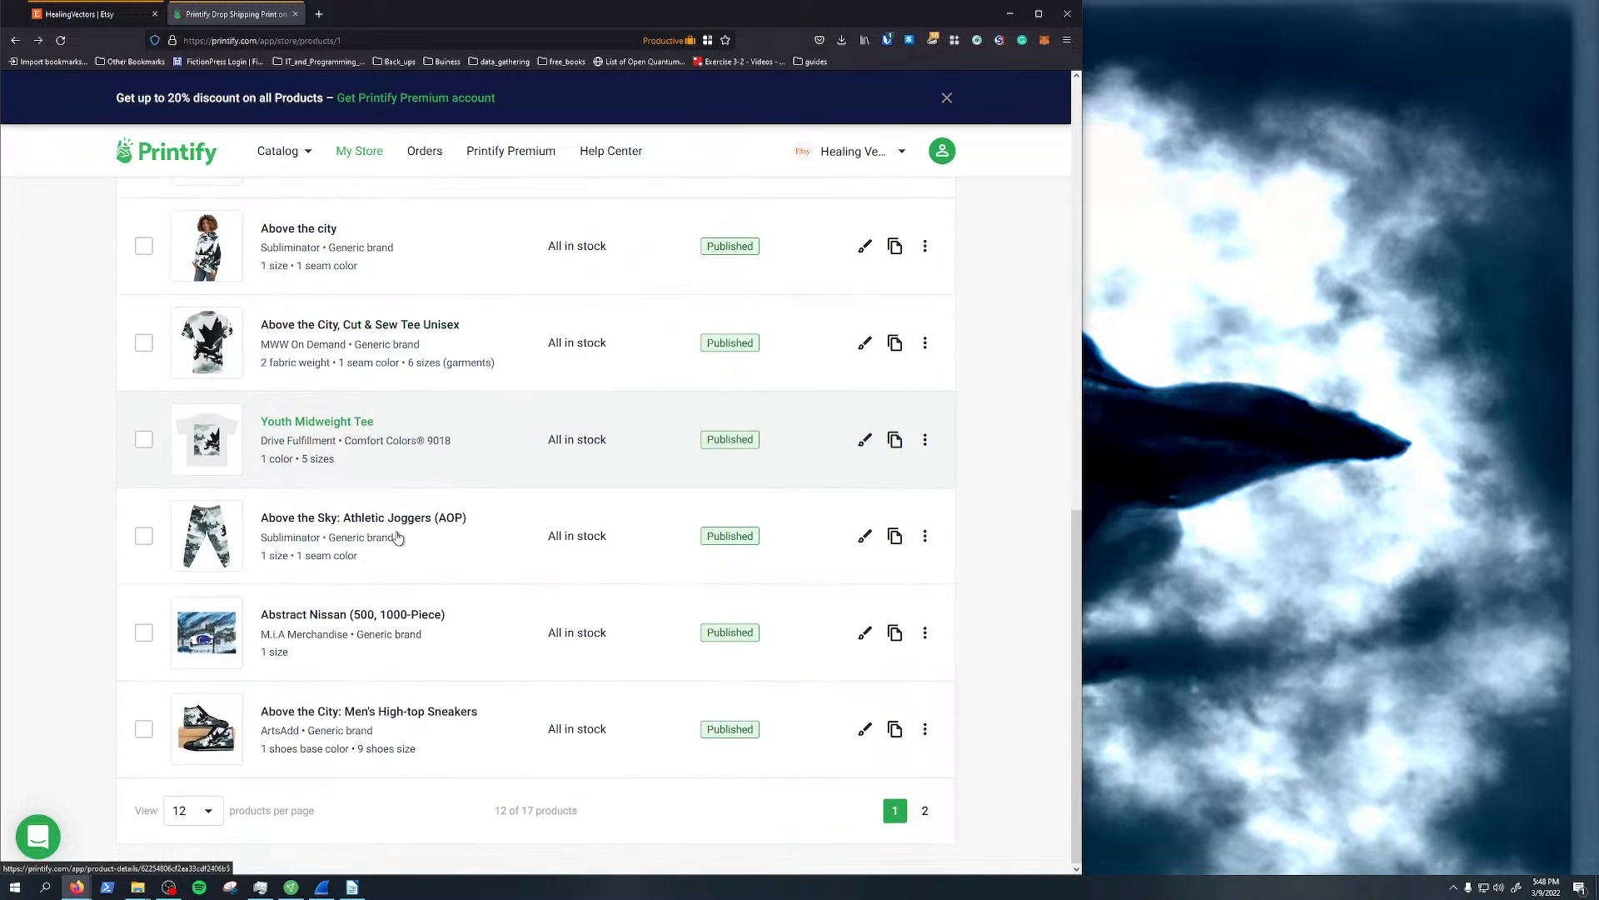
pyautogui.scroll(8, 453, 556)
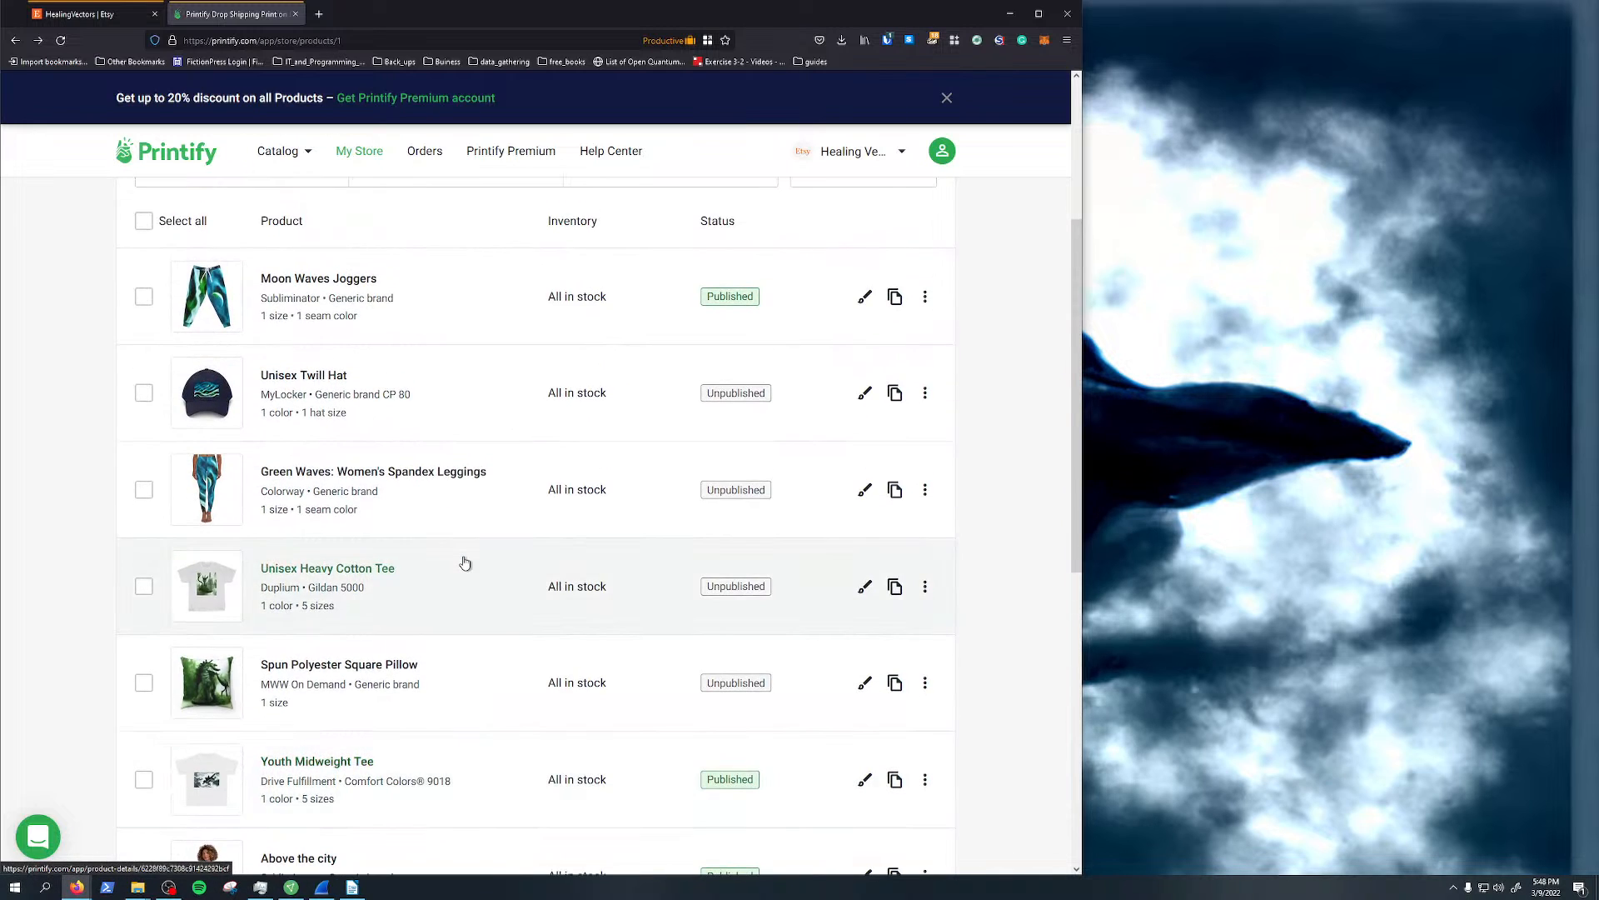
pyautogui.scroll(2, 470, 557)
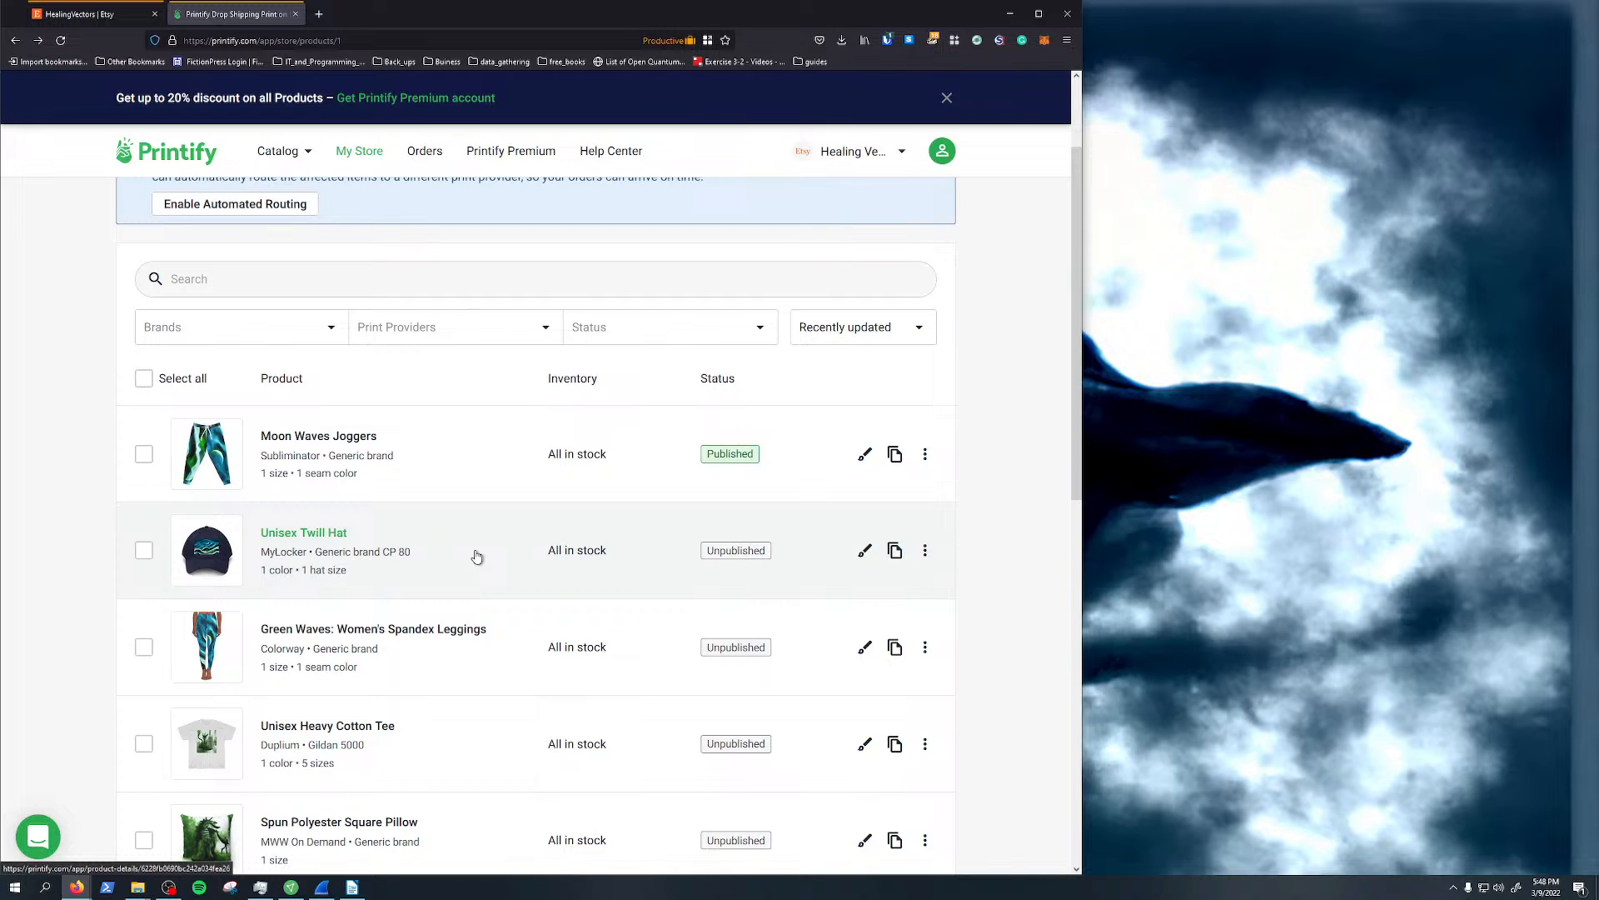
pyautogui.scroll(2, 393, 353)
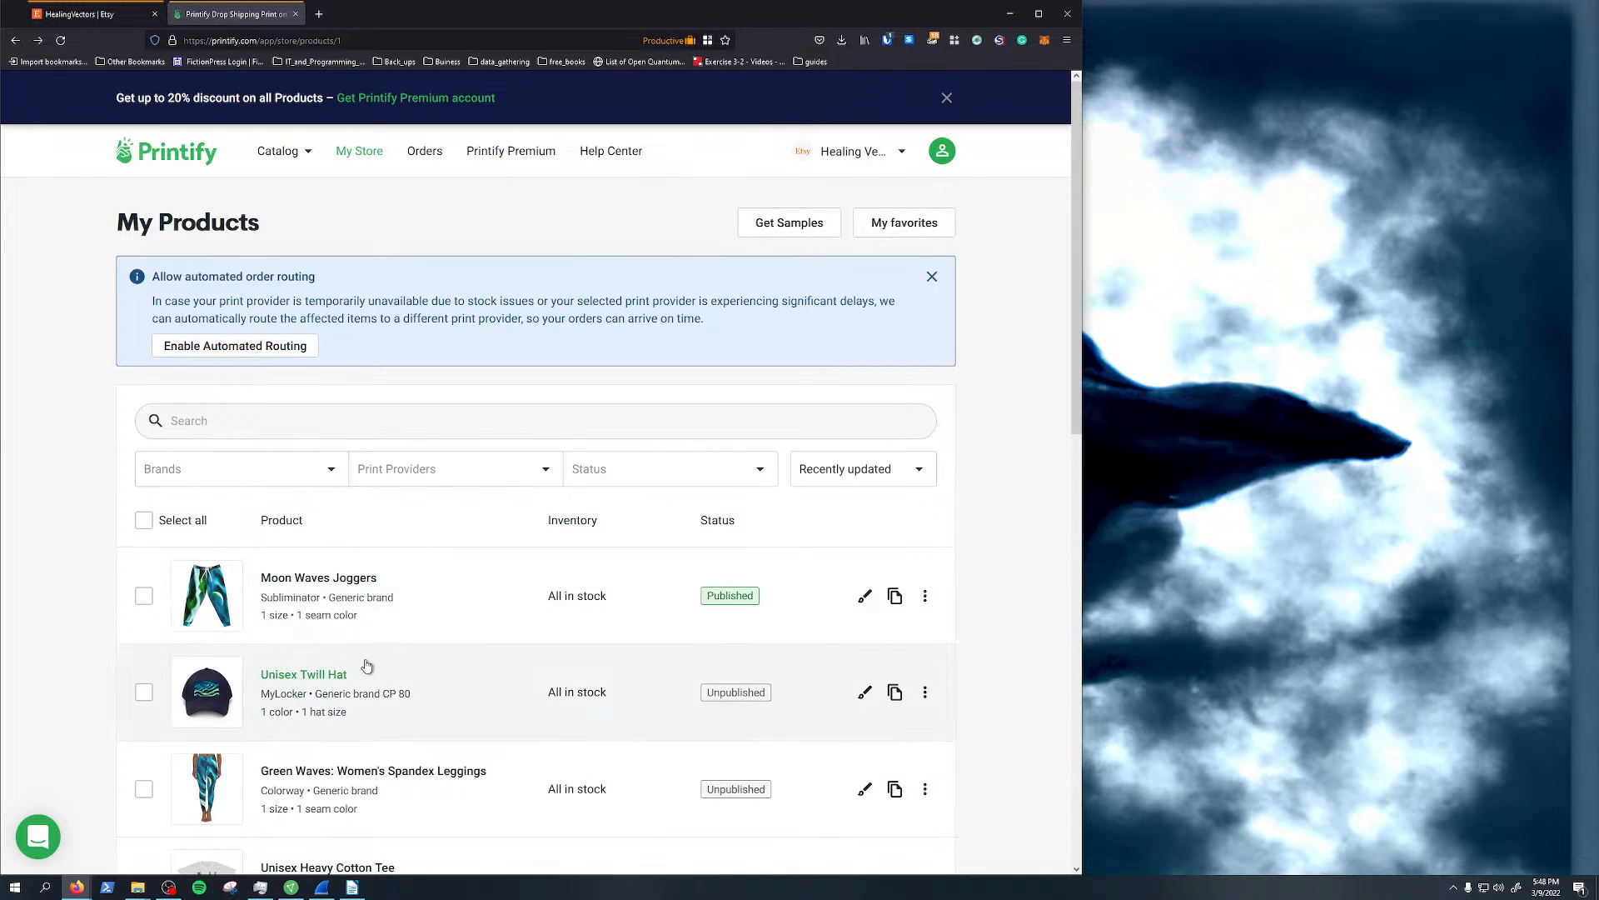
# Examine the unpublished items in the Printify product list, from the Unisex Twill Hat to the Spun Polyester Square Pillow
pyautogui.scroll(-5, 366, 666)
pyautogui.scroll(5, 454, 628)
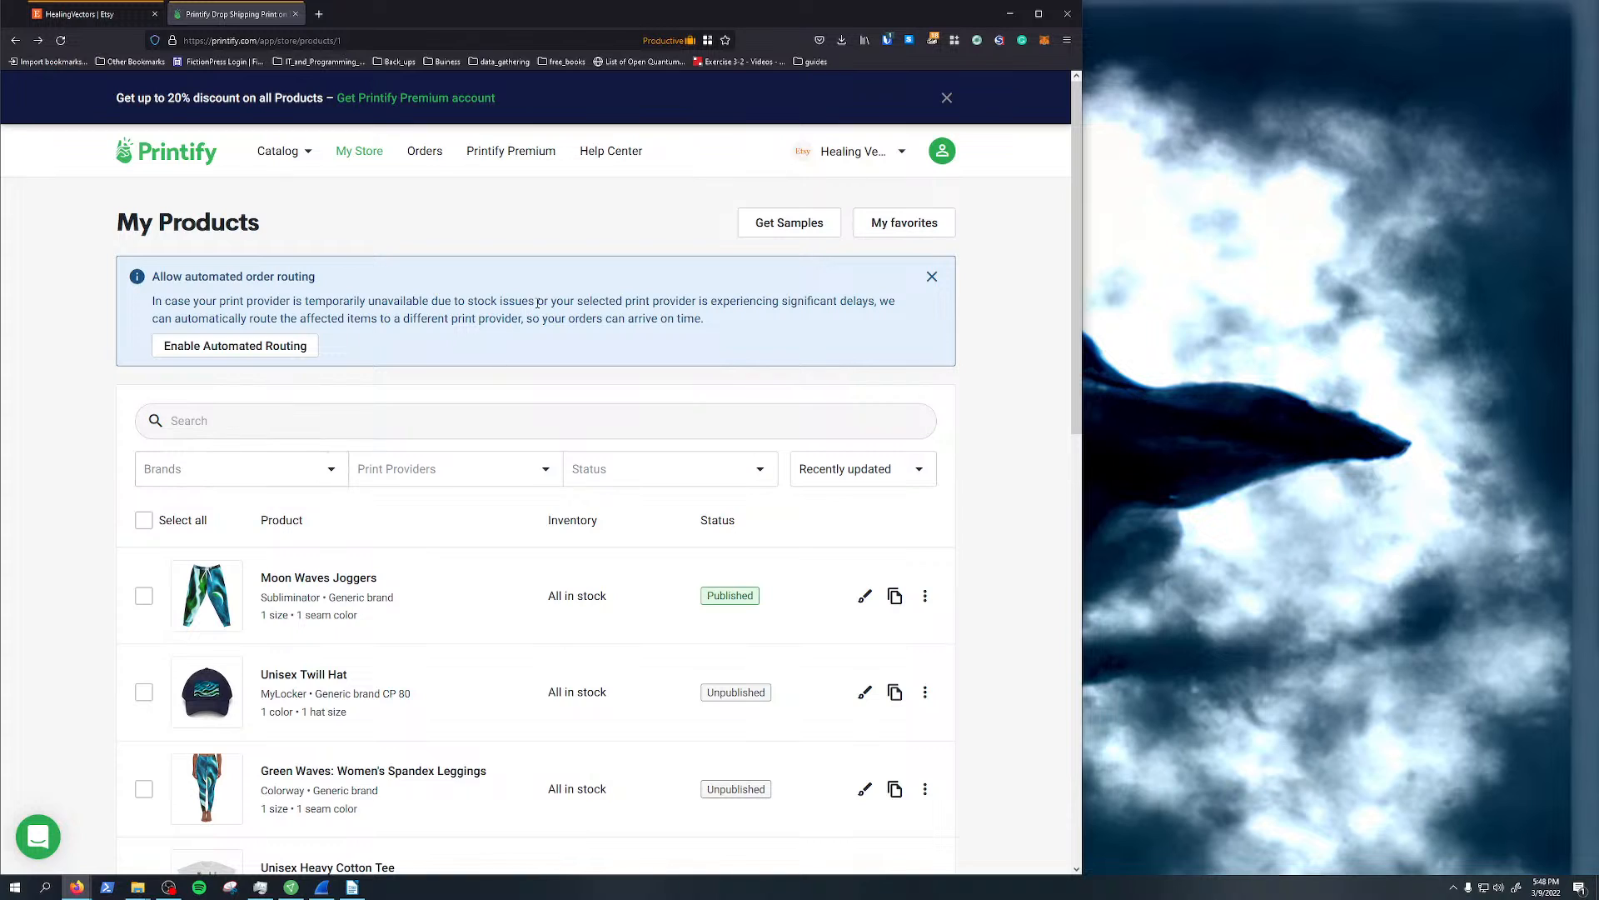
pyautogui.scroll(-2, 340, 508)
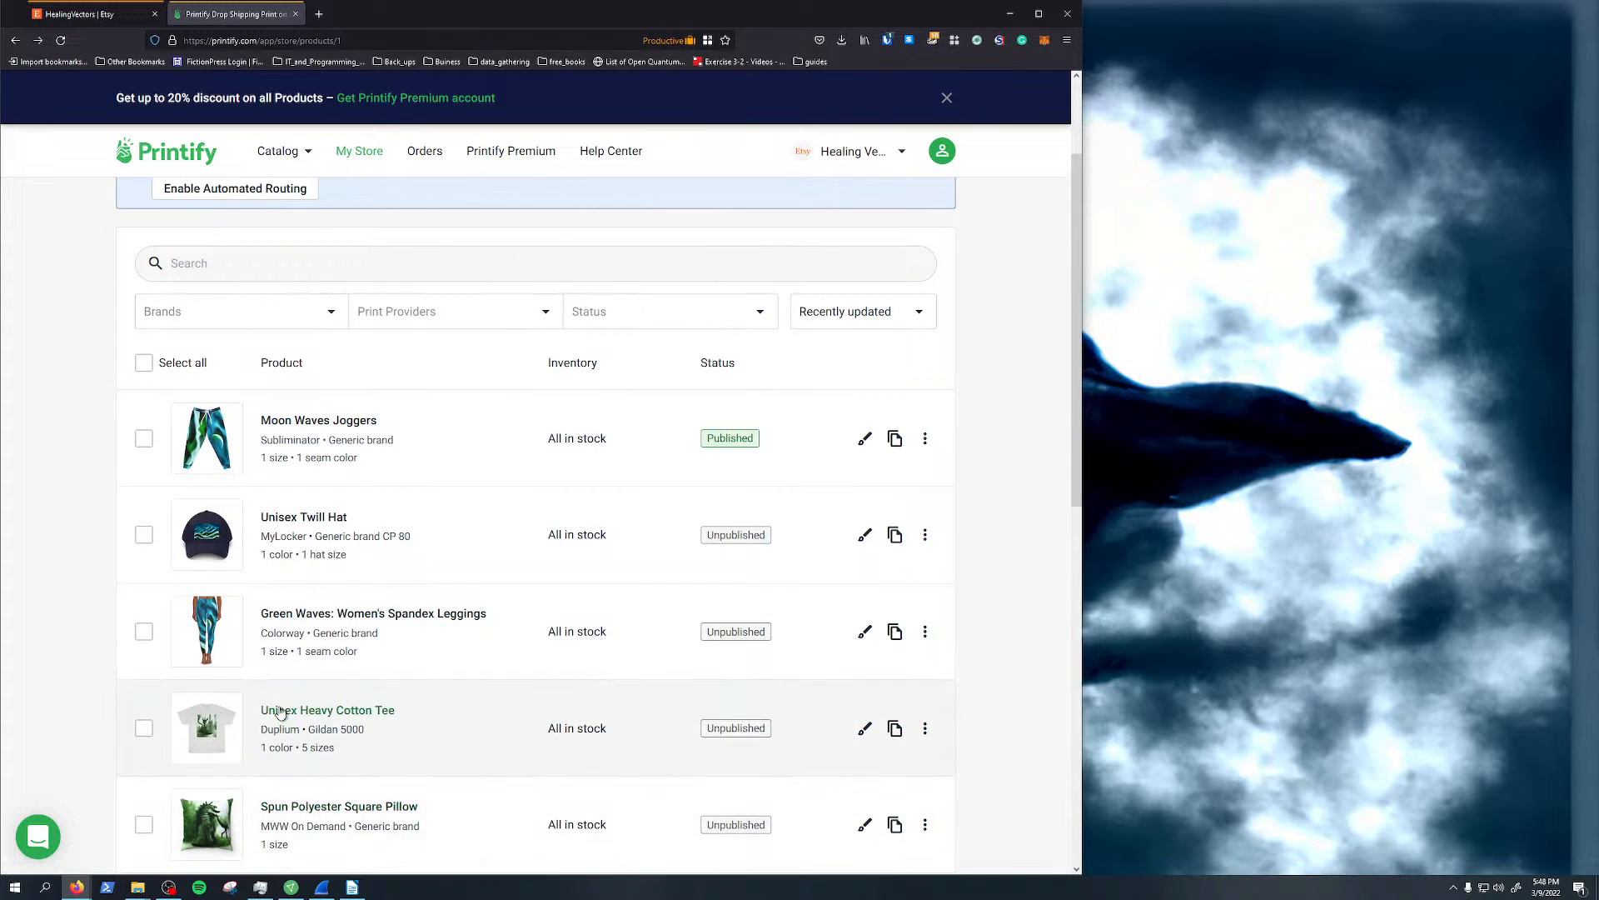
pyautogui.scroll(-3, 280, 712)
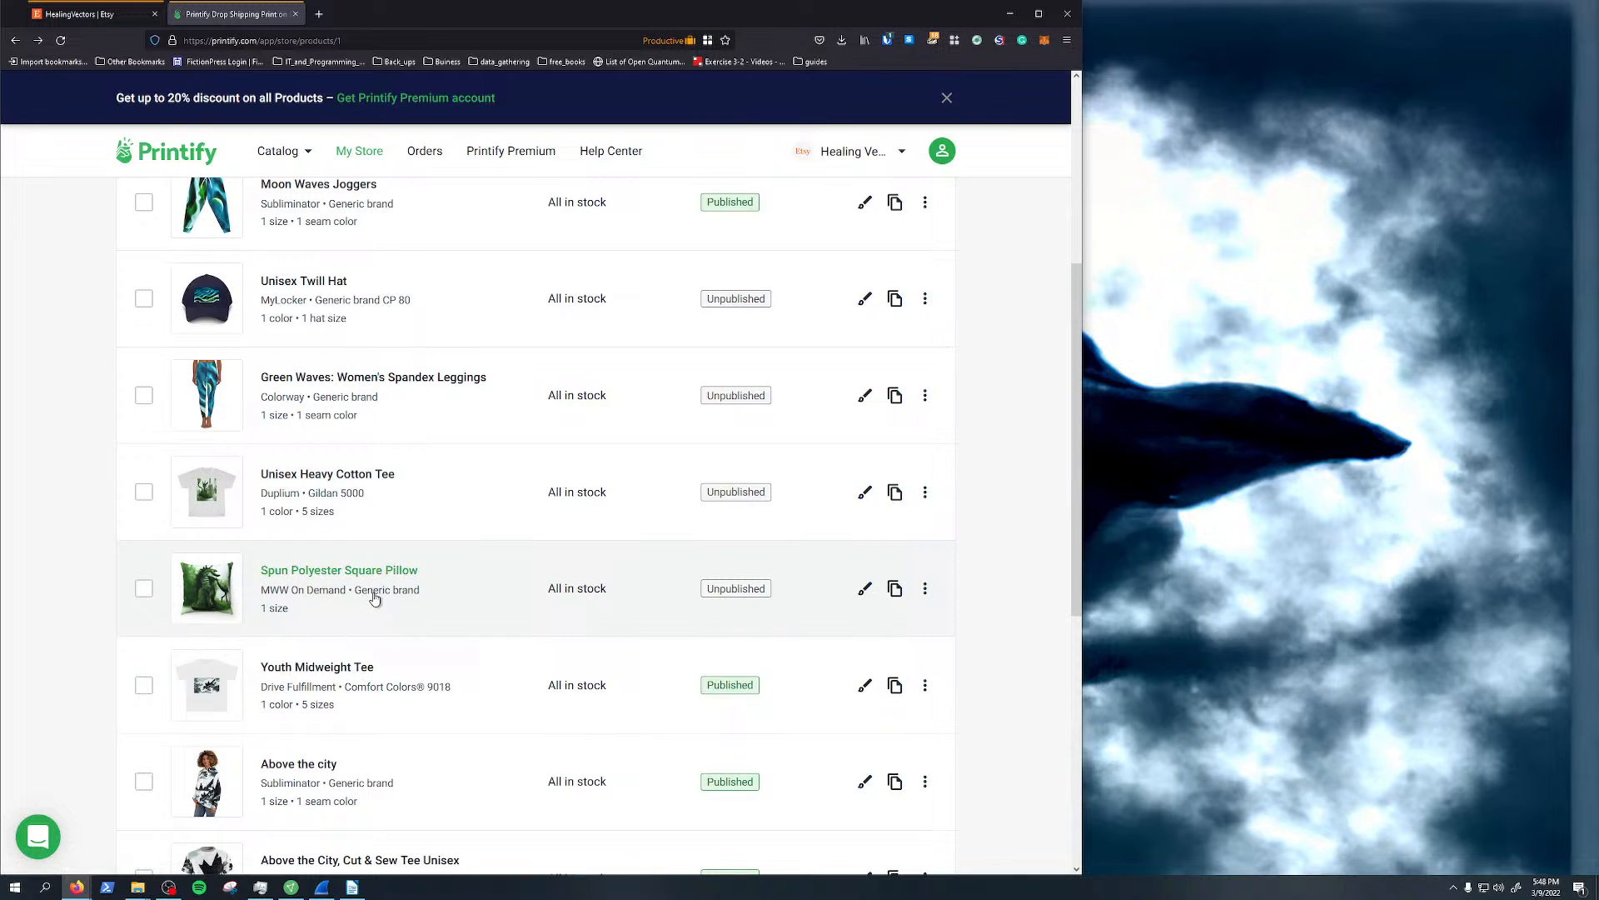
pyautogui.scroll(3, 374, 598)
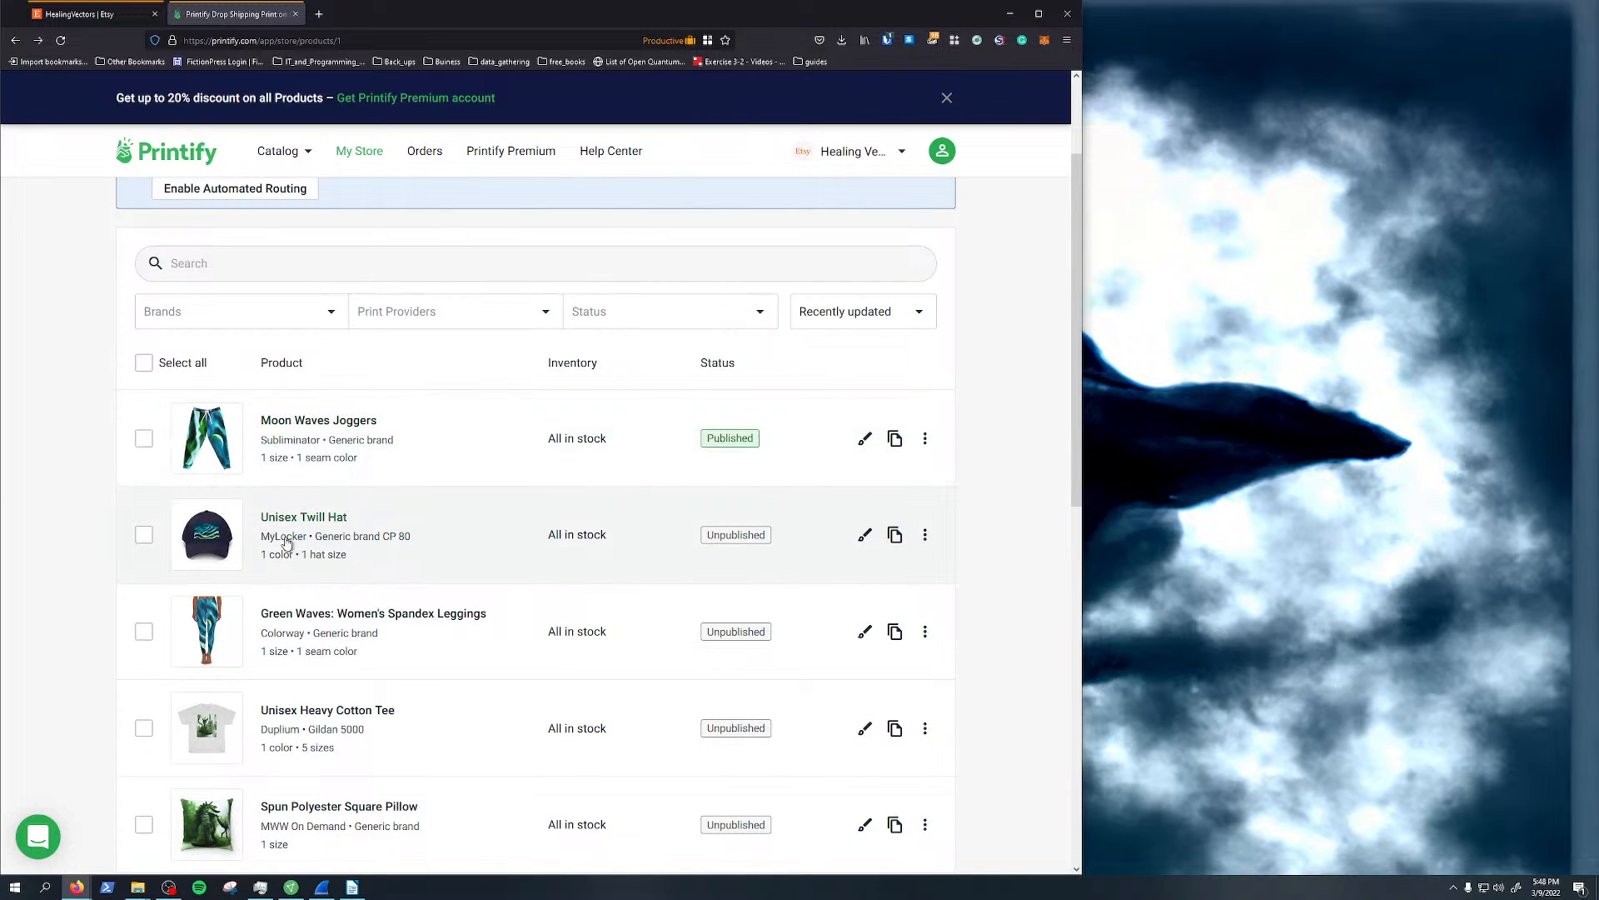
pyautogui.scroll(-5, 354, 533)
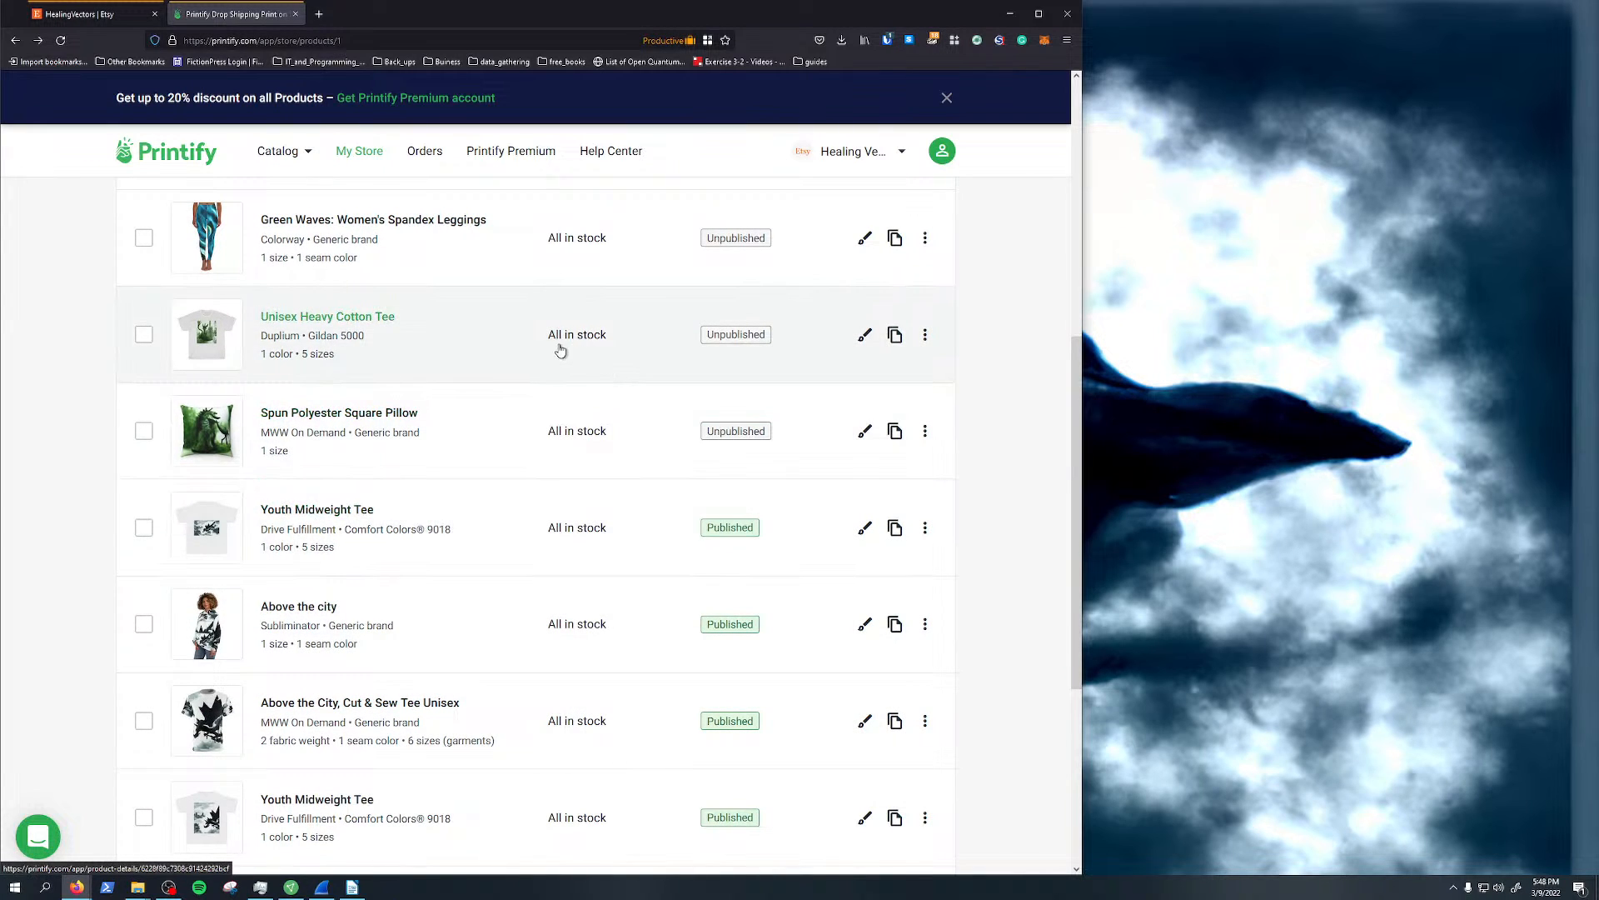
# Return to the HealingVectors Etsy storefront, look over its listings once more, and minimize the browser window to show the desktop
pyautogui.click(116, 12)
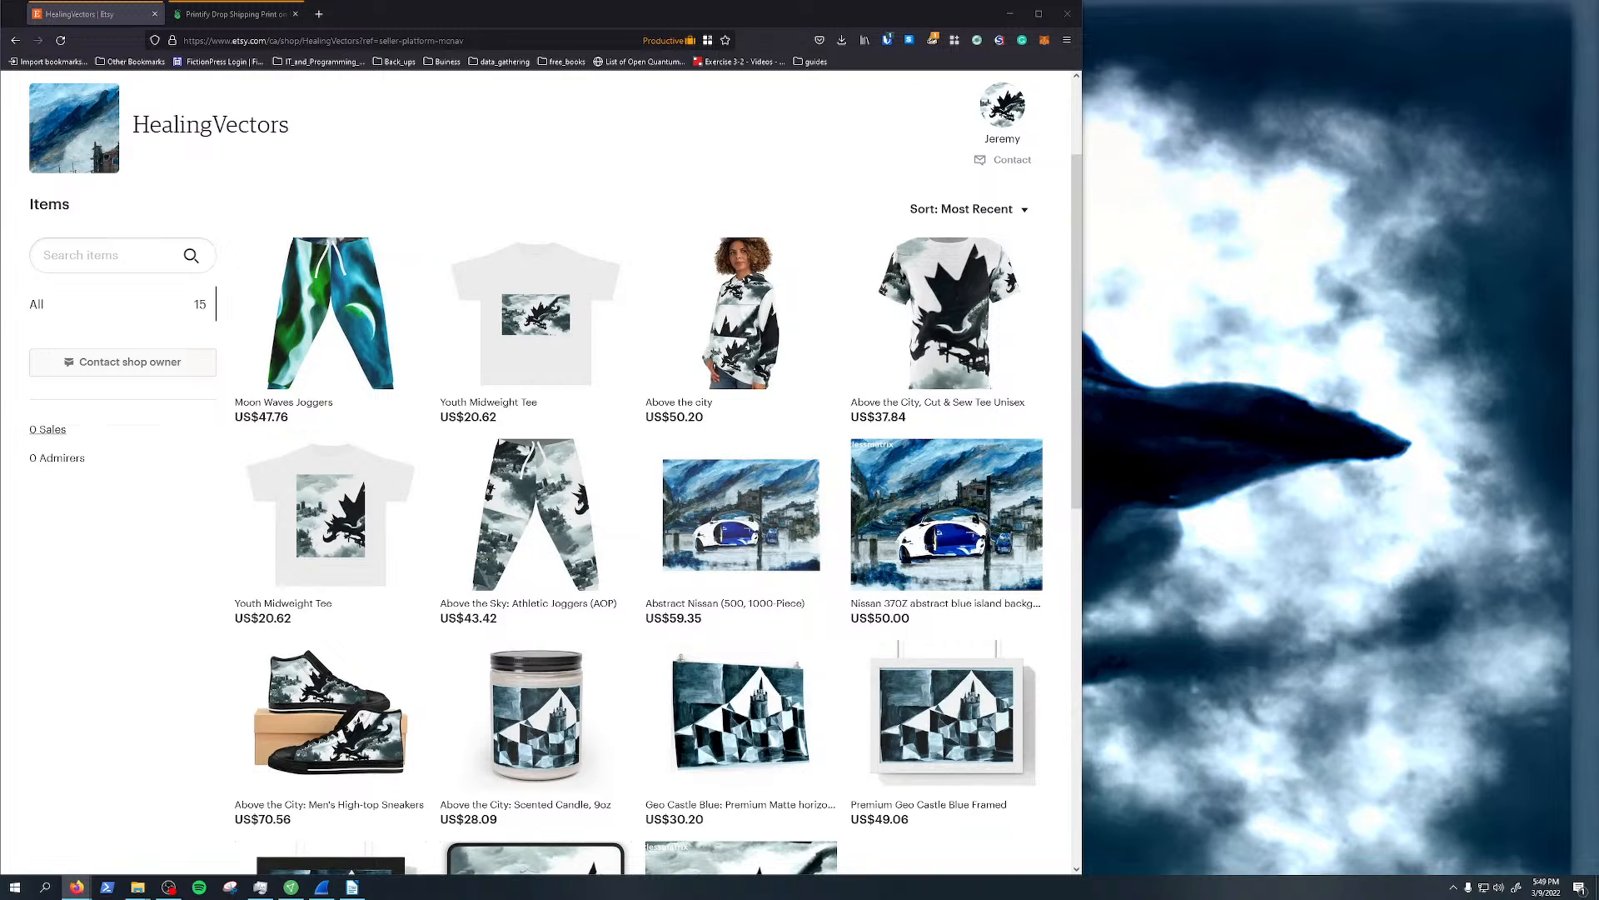
pyautogui.hotkey('alt', 'Tab')
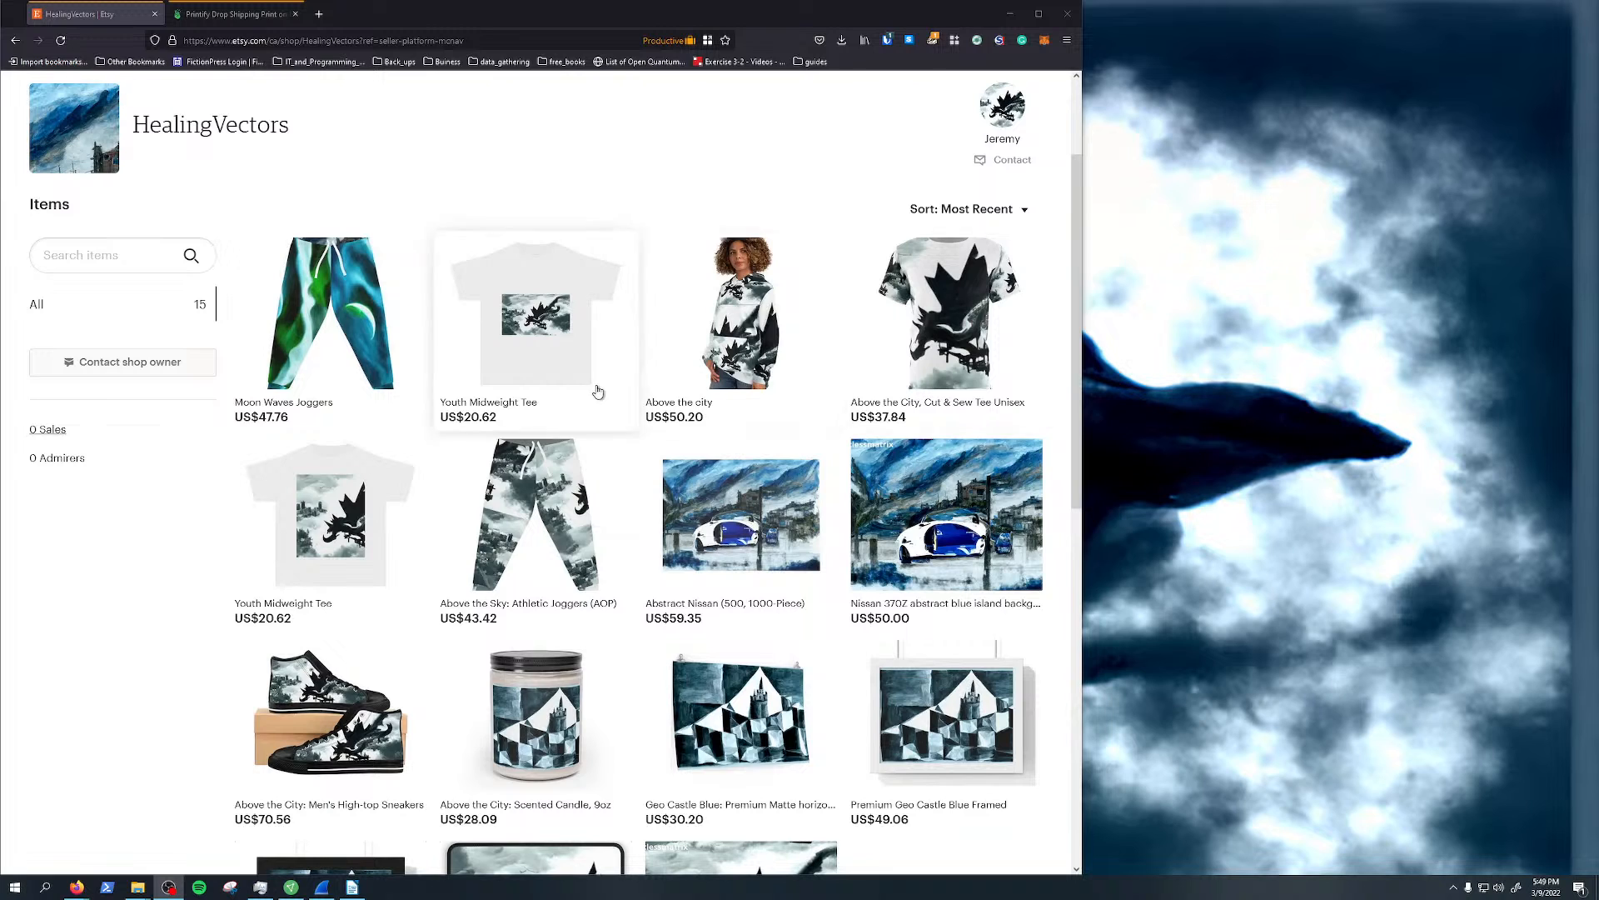
pyautogui.scroll(-3, 858, 467)
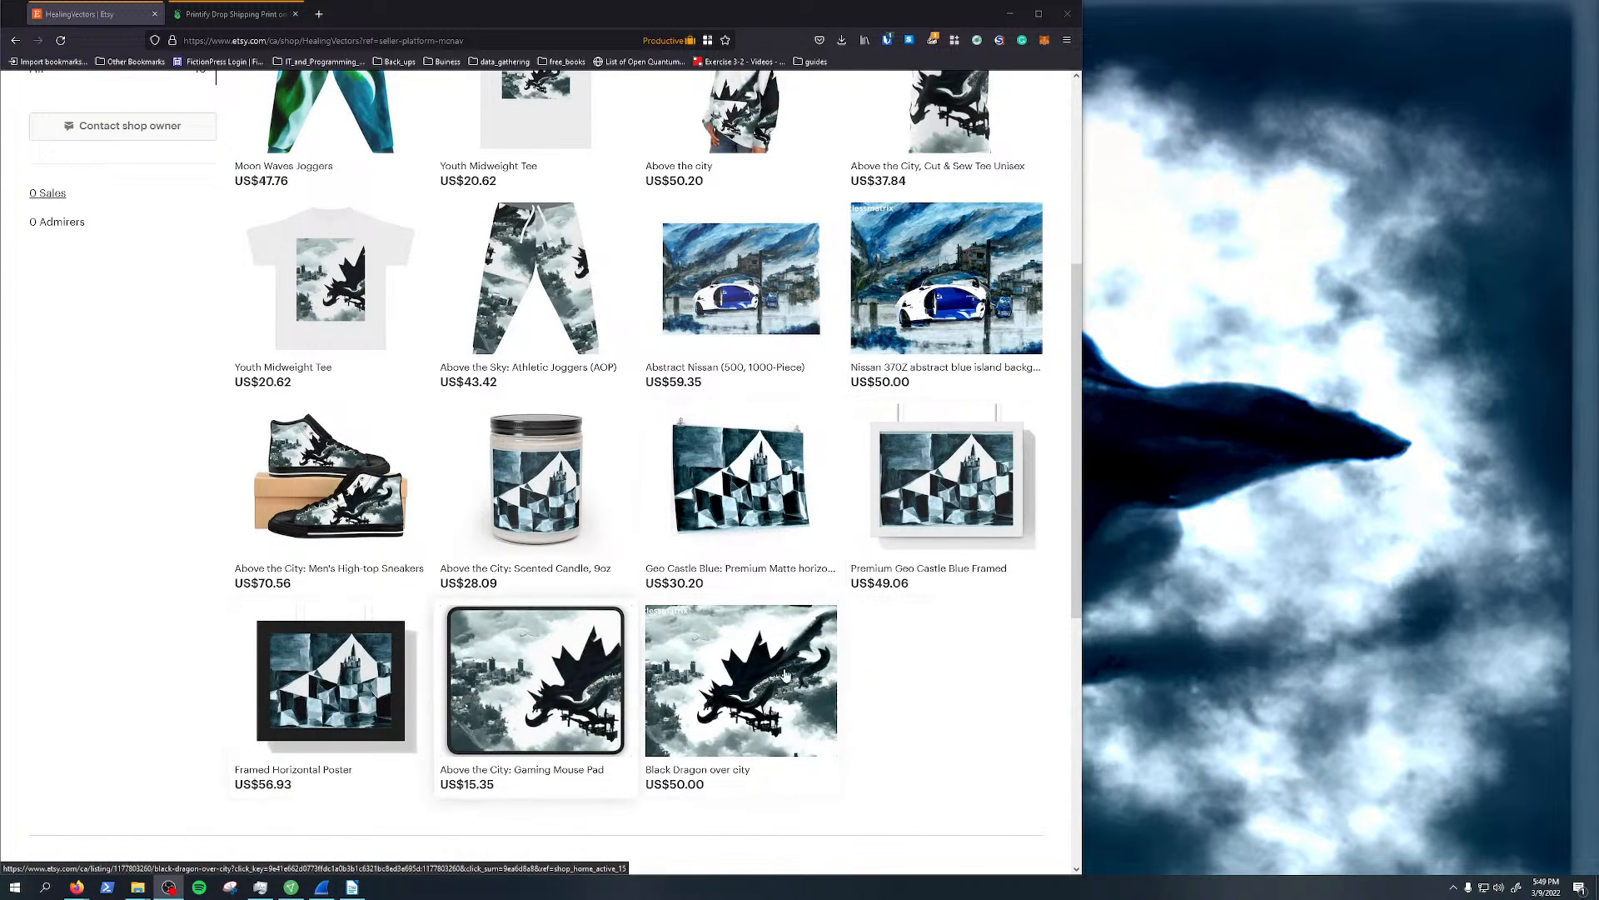
pyautogui.scroll(2, 872, 426)
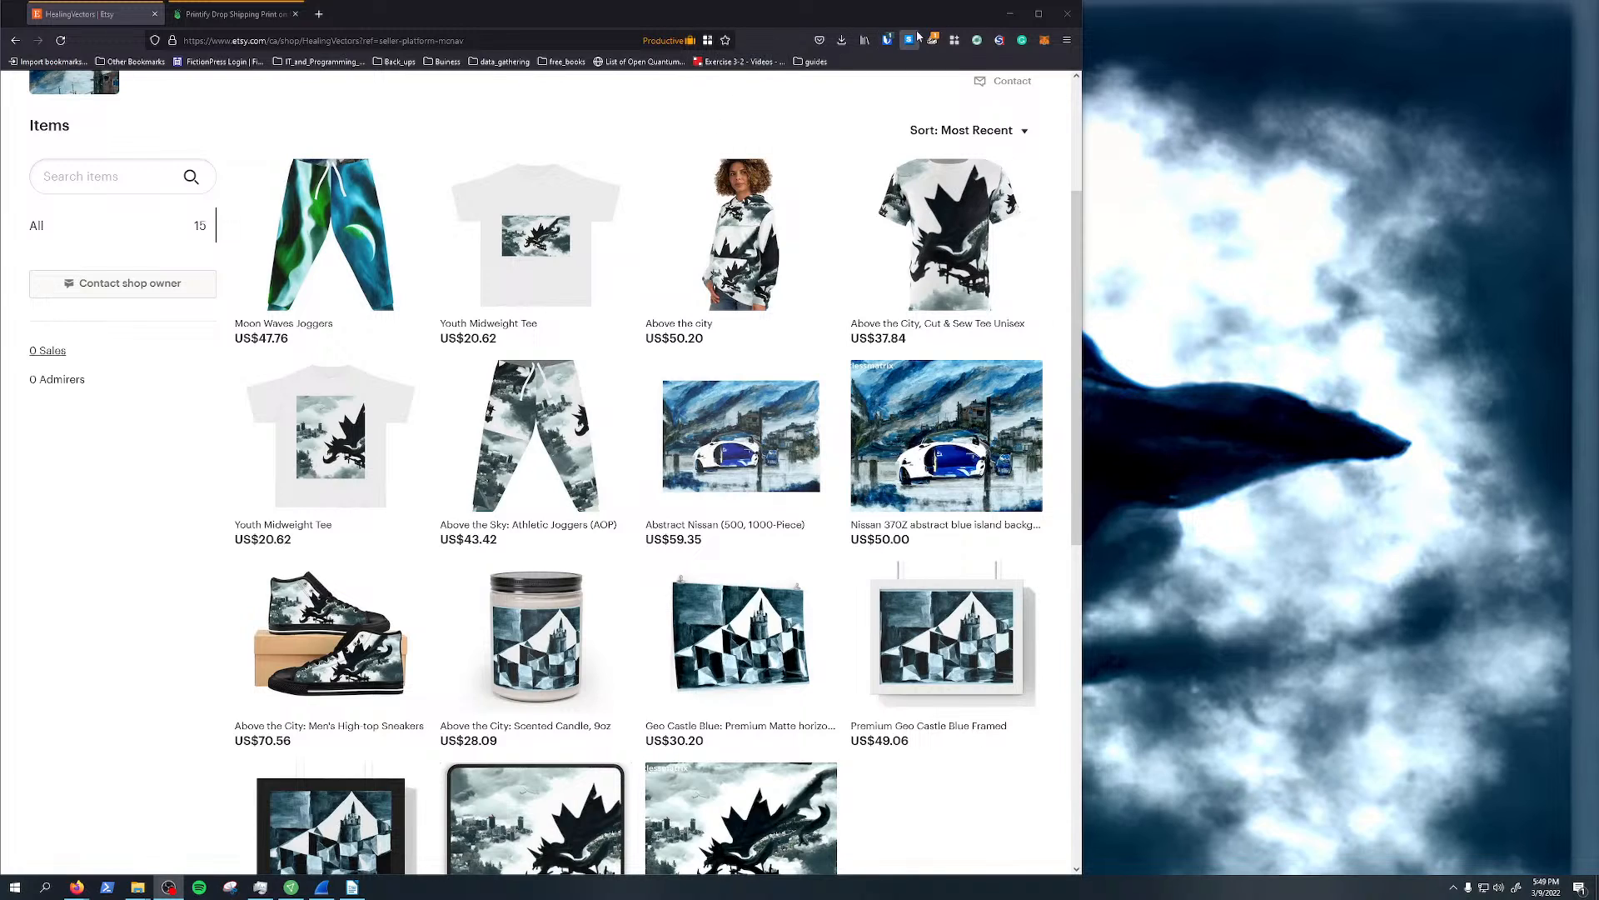
pyautogui.click(1009, 13)
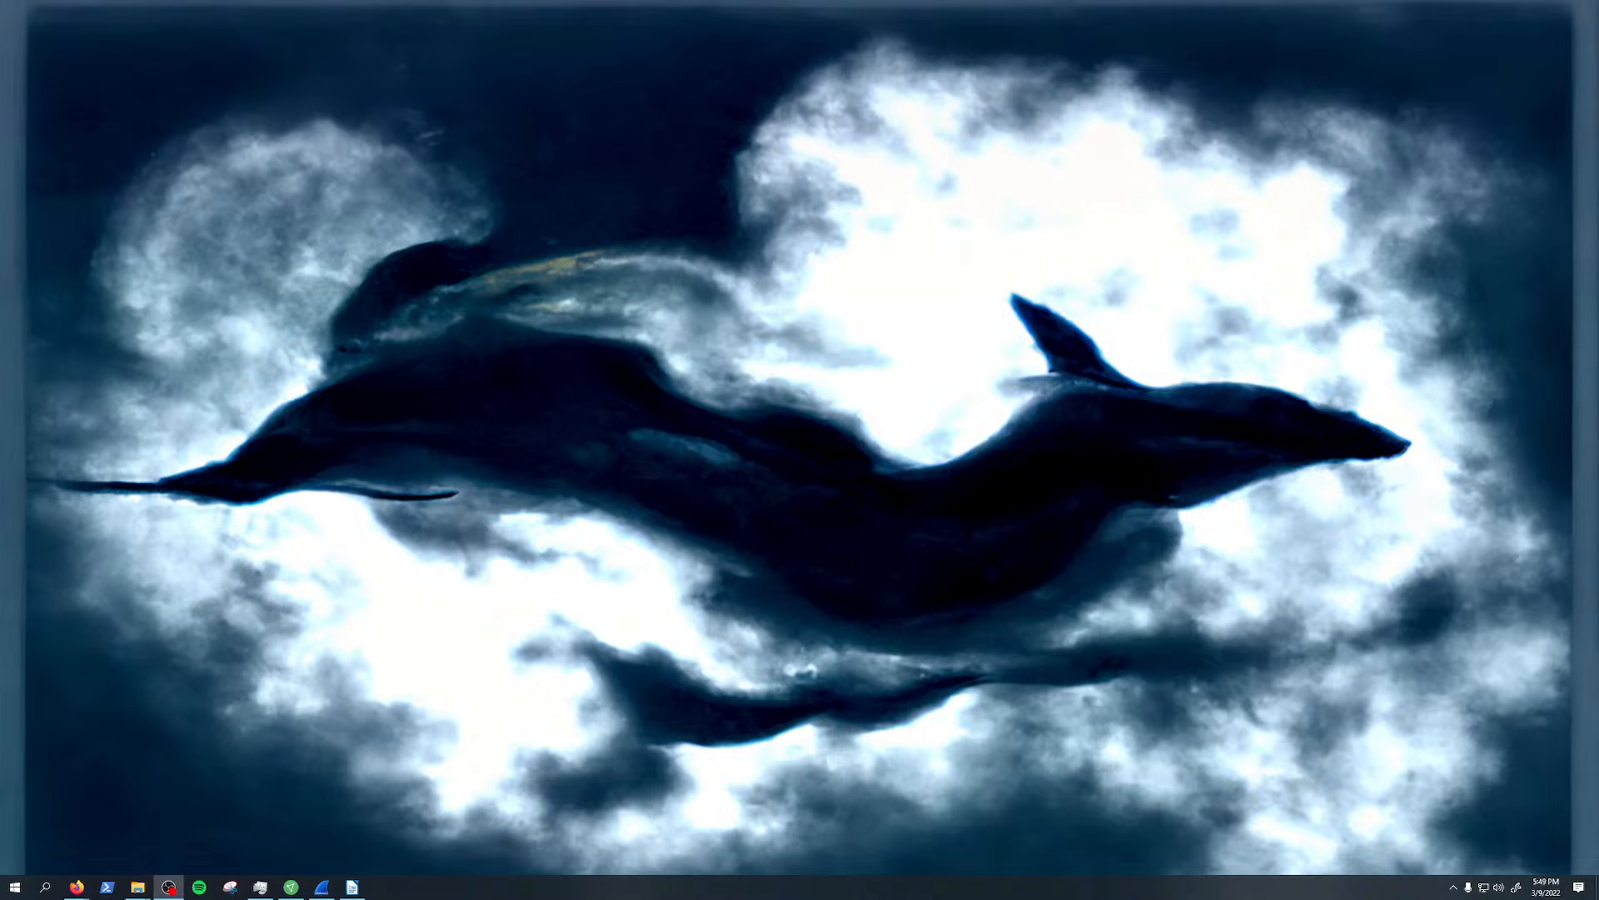